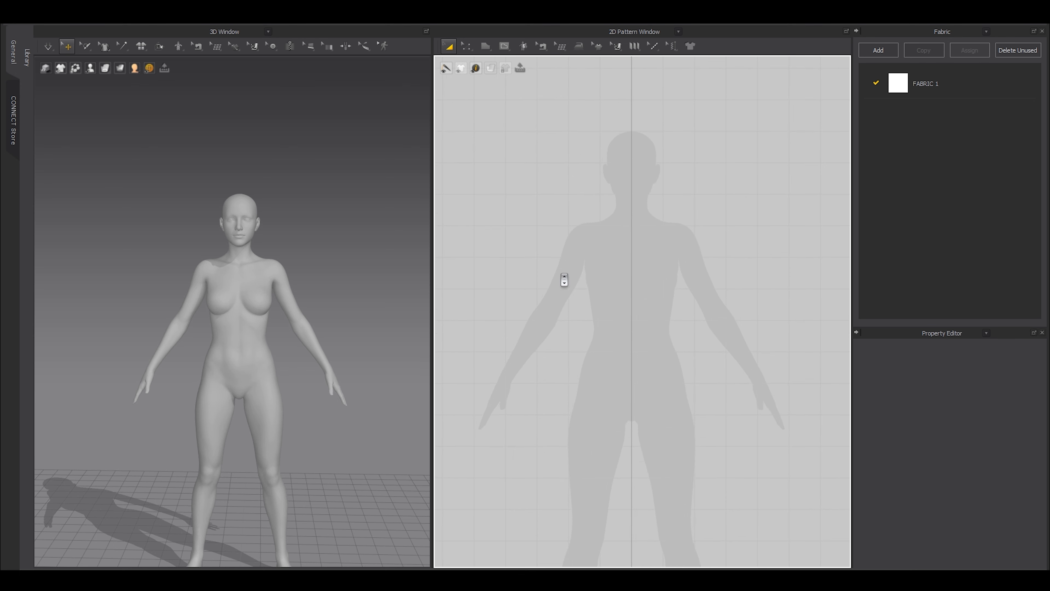
Draw a rectangular panel from shoulder to thigh and widen it symmetrically.
left_click(487, 49)
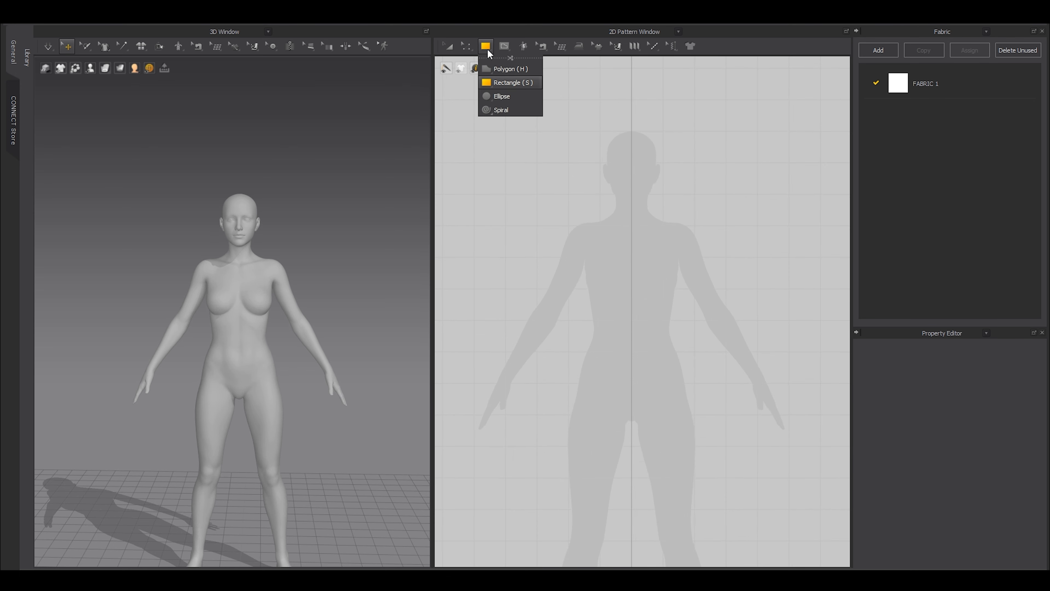
mouse_move(583, 263)
left_mouse_down()
mouse_move(676, 394)
mouse_move(682, 511)
left_mouse_up()
scroll(602, 281, "down", 2)
key("a")
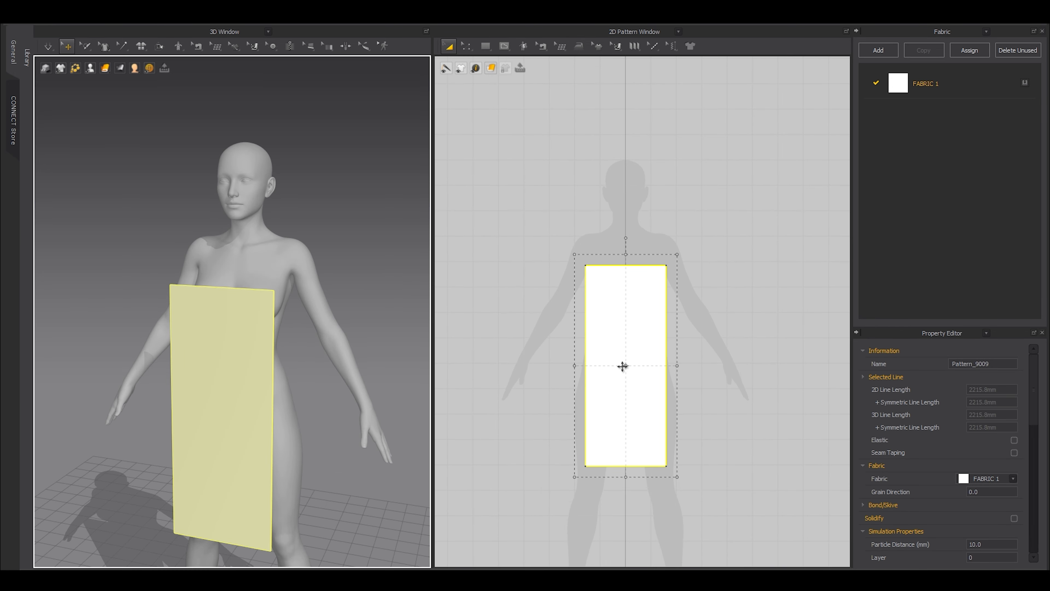
left_click(624, 367)
left_click_drag(676, 366, 706, 368)
Copy the rectangle panel and paste the duplicate beside the original.
right_click_drag(248, 310, 193, 319)
scroll(614, 326, "down", 2)
right_click_drag(614, 326, 694, 285)
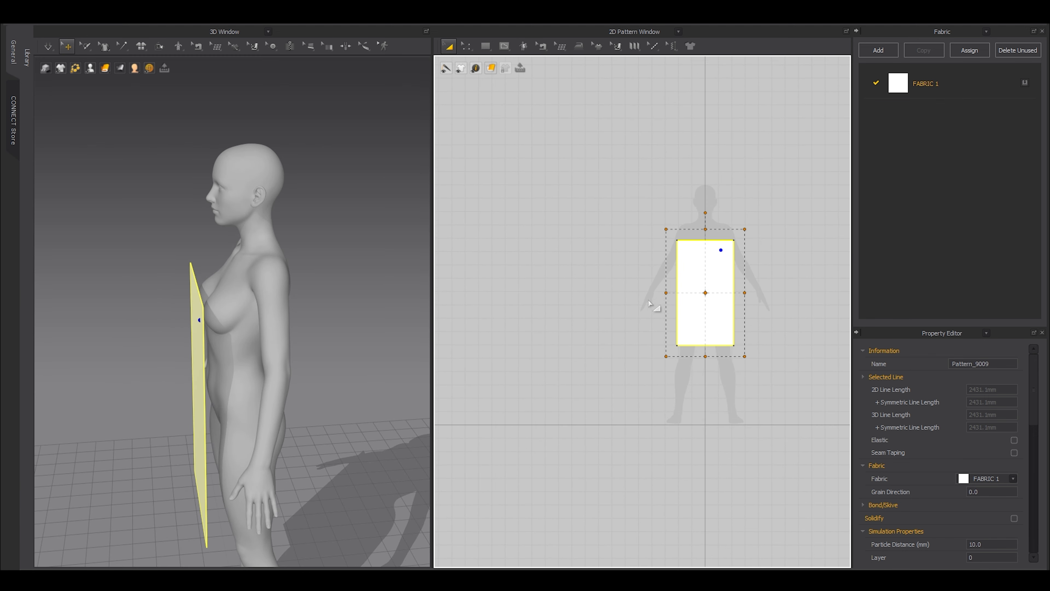
key("ctrl+c")
key("ctrl+v")
left_click(619, 287)
Rotate the copied panel in 3D so it faces the back, behind the avatar.
scroll(722, 288, "up", 8)
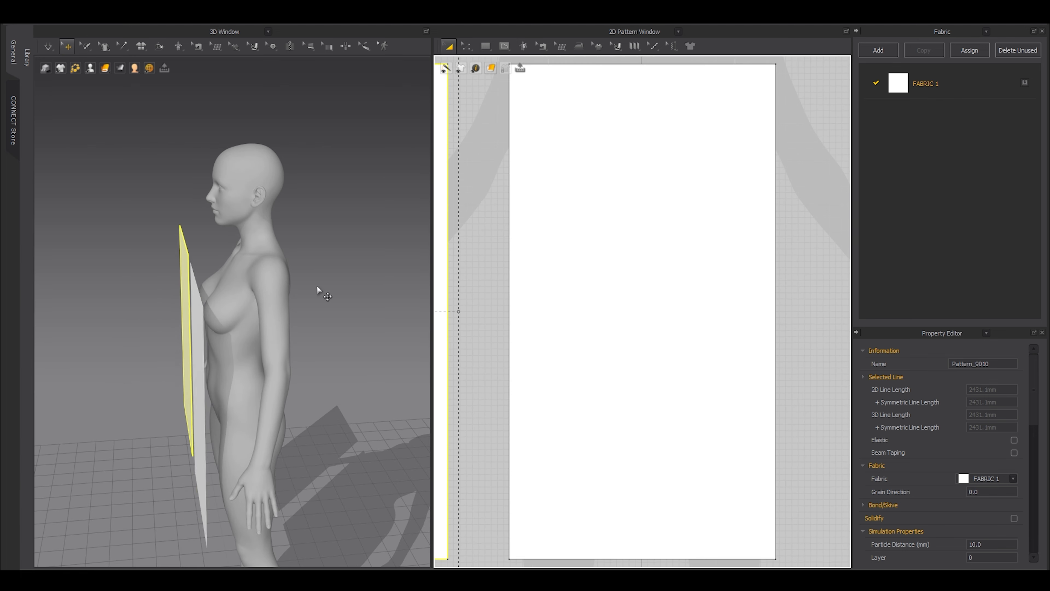
right_click_drag(317, 290, 267, 366)
right_click_drag(219, 283, 222, 340)
scroll(222, 340, "up", 5)
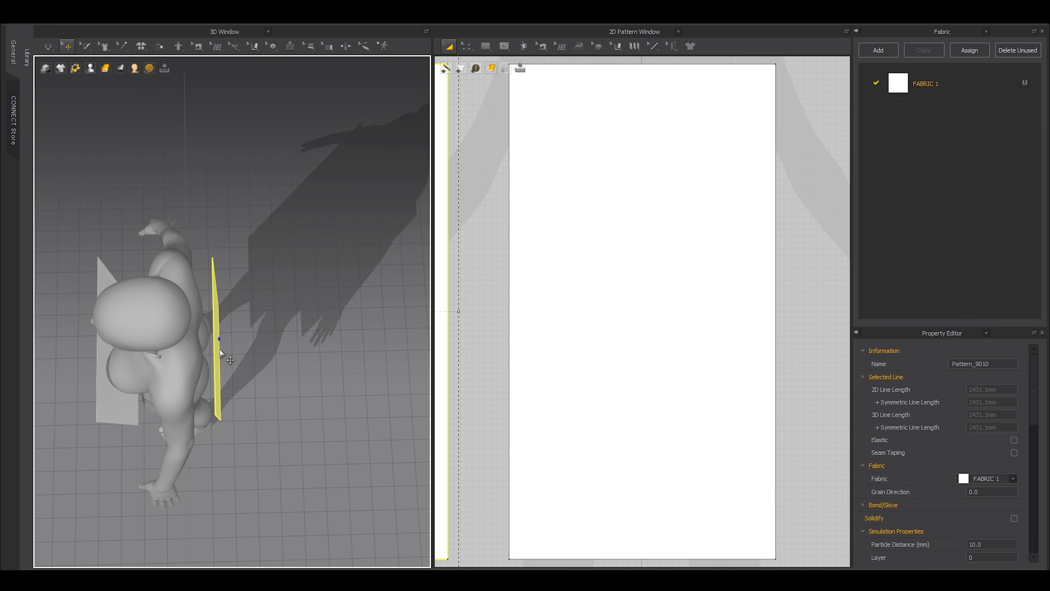
left_click(219, 351)
left_click_drag(247, 382, 187, 315)
right_click_drag(187, 315, 232, 277)
left_click(169, 269)
scroll(539, 298, "down", 5)
middle_click_drag(527, 327, 612, 318)
Sew the two panels together along both side edge pairs with Segment Sewing.
key("n")
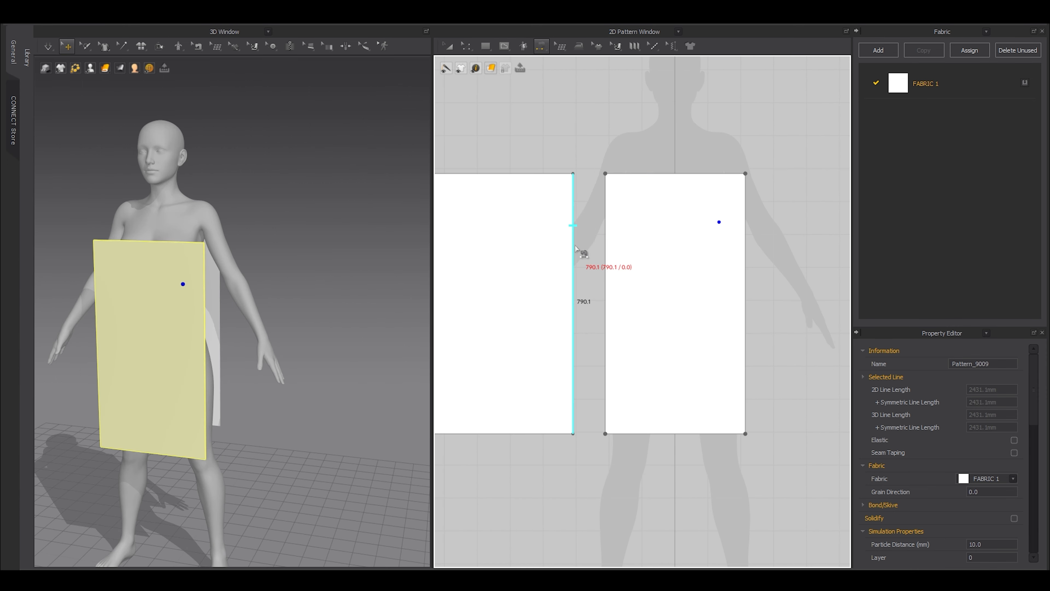
left_click(574, 251)
left_click(609, 253)
scroll(537, 248, "down", 4)
left_click(547, 250)
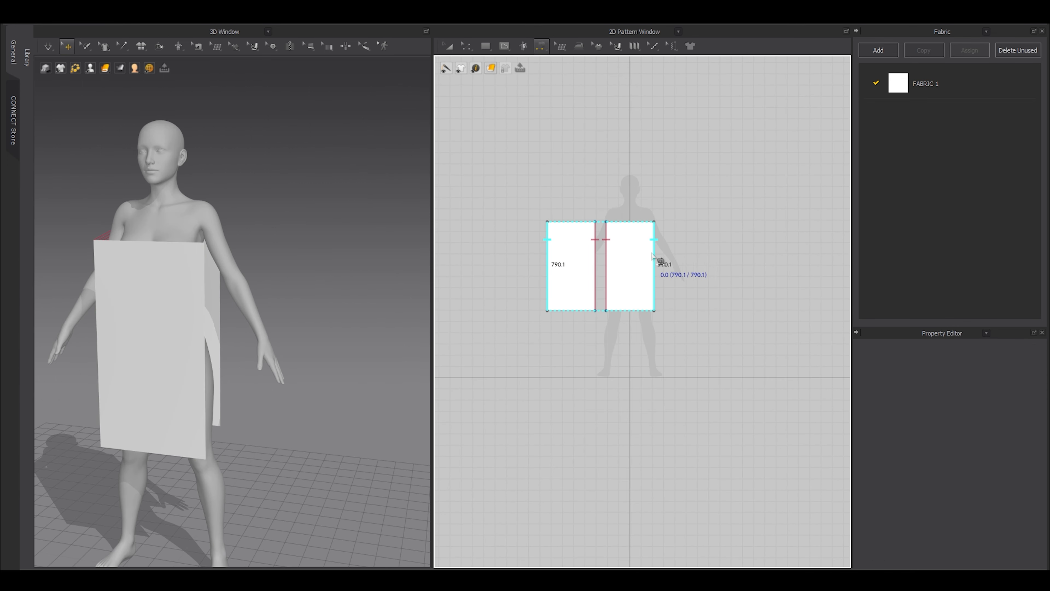
left_click(654, 253)
Test-drape the sewn panels with the simulation, then undo back to the flat panels.
key("a")
right_click_drag(254, 378, 303, 371)
scroll(213, 366, "up", 3)
key("space")
middle_click_drag(293, 327, 416, 379)
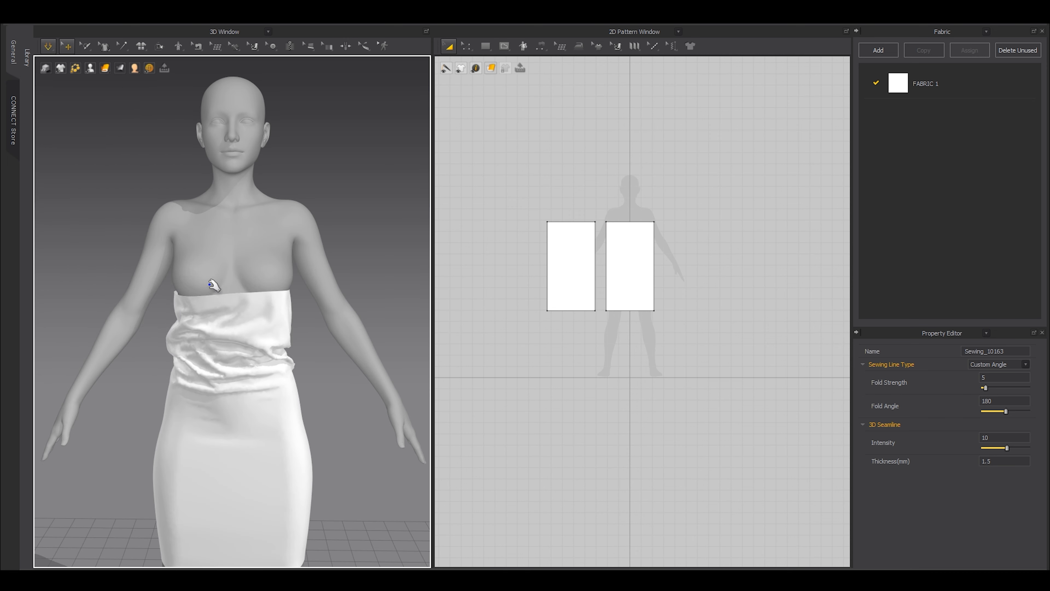
key("space")
right_click_drag(239, 335, 296, 345)
key("ctrl+z")
Link the panels as Symmetric Pattern (with Sewing) and narrow both.
left_click(247, 328)
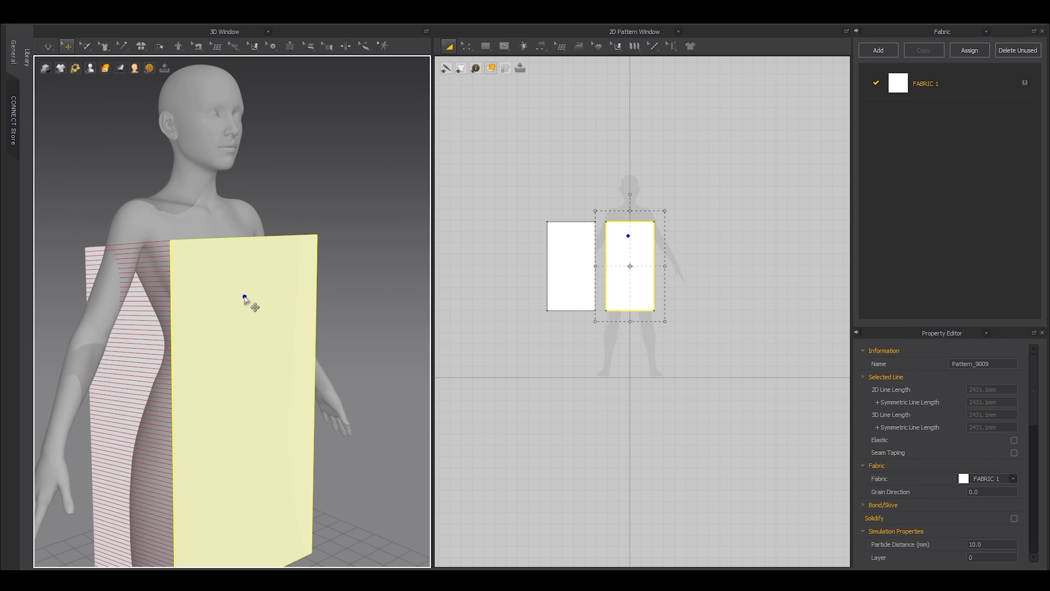
right_click_drag(246, 300, 117, 307)
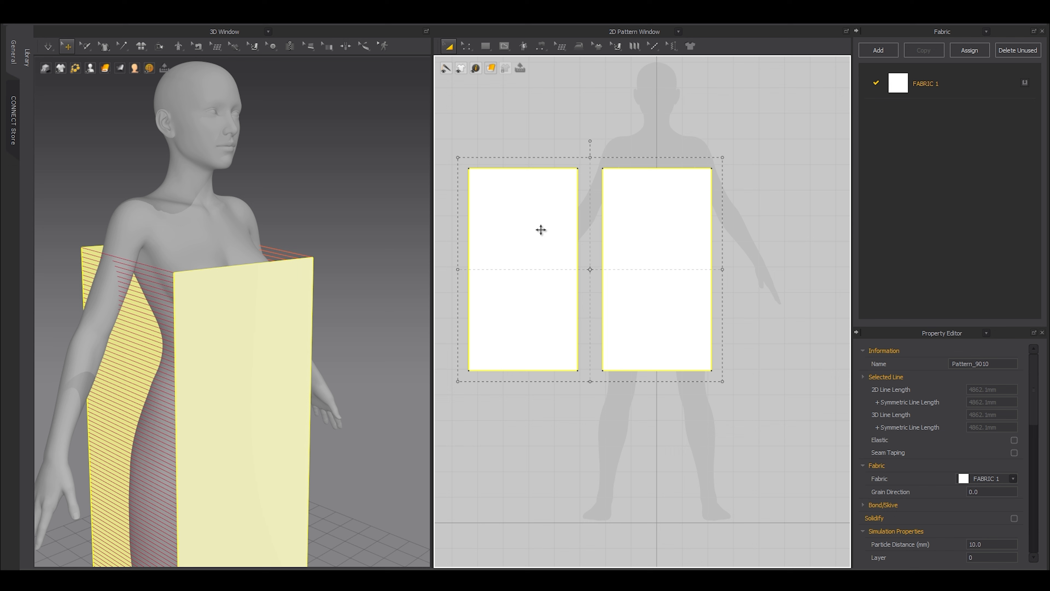
right_click(644, 264)
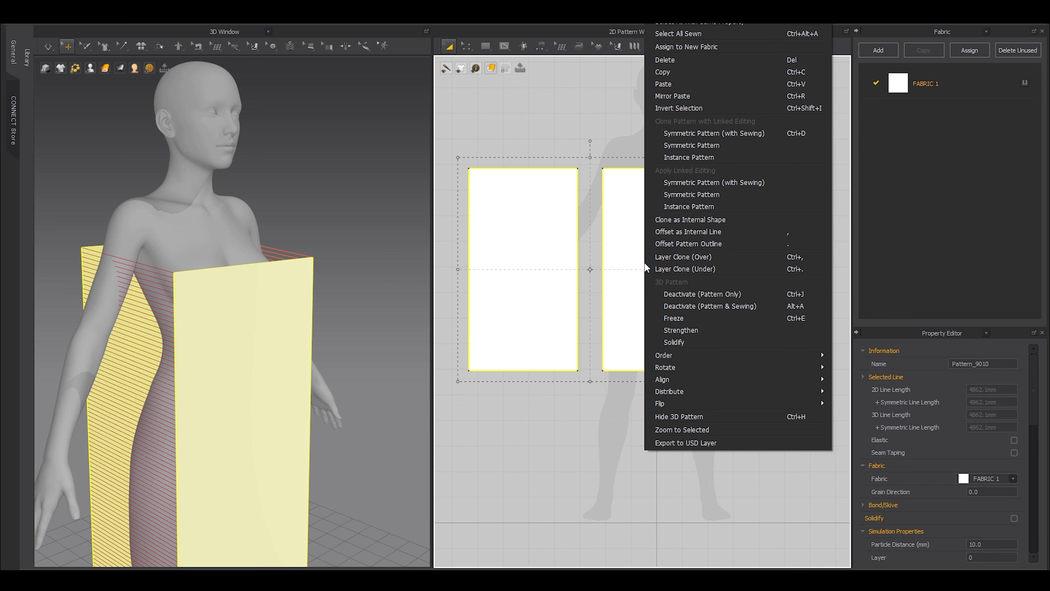
left_click(687, 183)
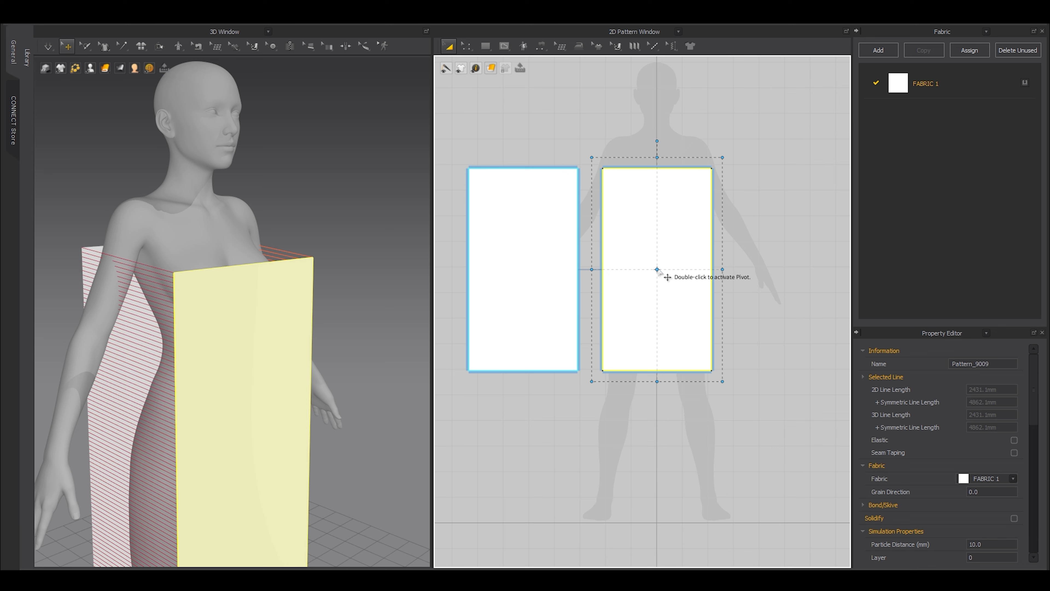
left_click_drag(723, 270, 714, 272)
right_click_drag(282, 364, 351, 348)
Run the simulation and tug the front and back panels into place around the torso.
key("space")
scroll(272, 413, "up", 3)
scroll(272, 413, "up", 3)
left_click_drag(366, 323, 396, 206)
scroll(396, 207, "down", 4)
left_click_drag(283, 295, 272, 290)
scroll(272, 320, "down", 1)
right_click_drag(272, 291, 272, 345)
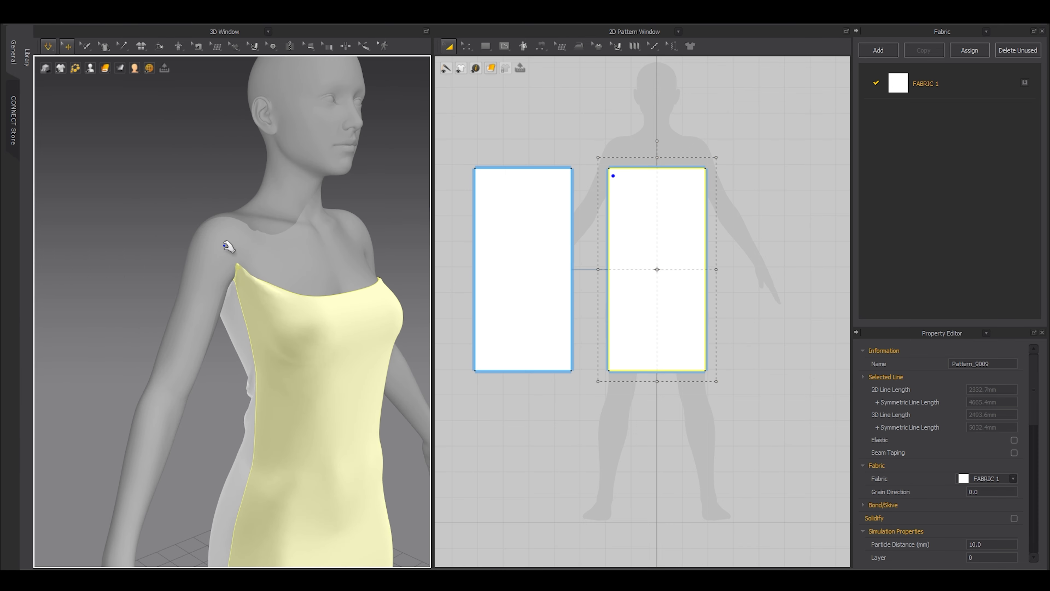
left_click_drag(226, 245, 223, 244)
right_click_drag(225, 249, 271, 264)
scroll(270, 372, "down", 3)
With the avatar hidden, pull the side seams at waist and hip to smooth the drape.
key("shift+a")
scroll(268, 385, "up", 3)
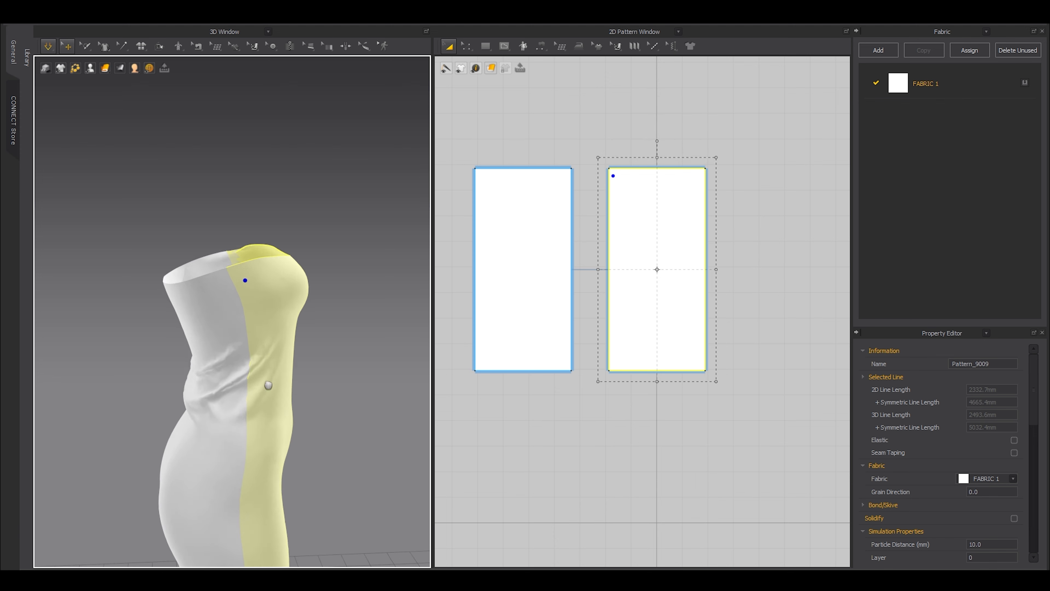
middle_click_drag(269, 385, 269, 343)
left_click_drag(250, 328, 230, 334)
right_click_drag(238, 437, 244, 438)
left_click_drag(241, 436, 181, 433)
scroll(281, 432, "down", 3)
mouse_move(281, 432)
right_mouse_down()
mouse_move(99, 441)
mouse_move(279, 415)
right_mouse_up()
scroll(244, 445, "up", 3)
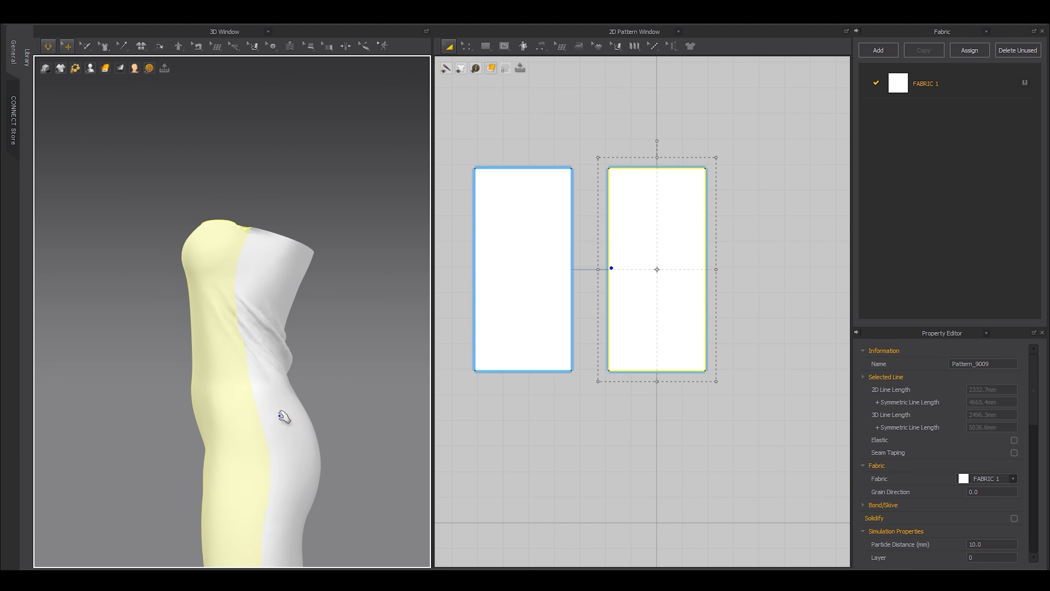
key("shift+a")
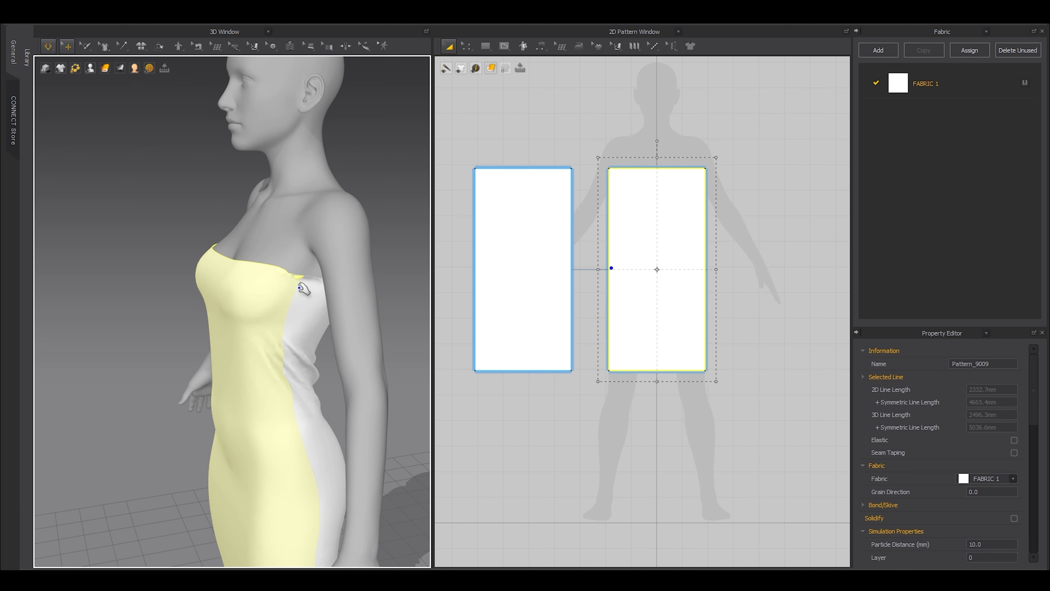
Pull the dress's top edge up toward the shoulder, then stop the simulation.
key("2")
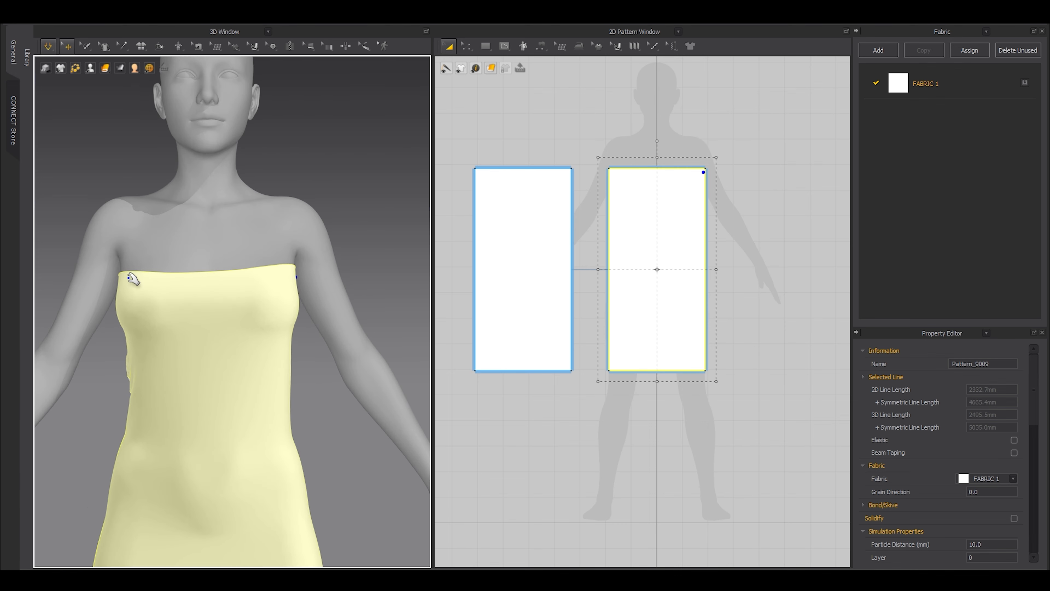
left_click_drag(128, 278, 118, 196)
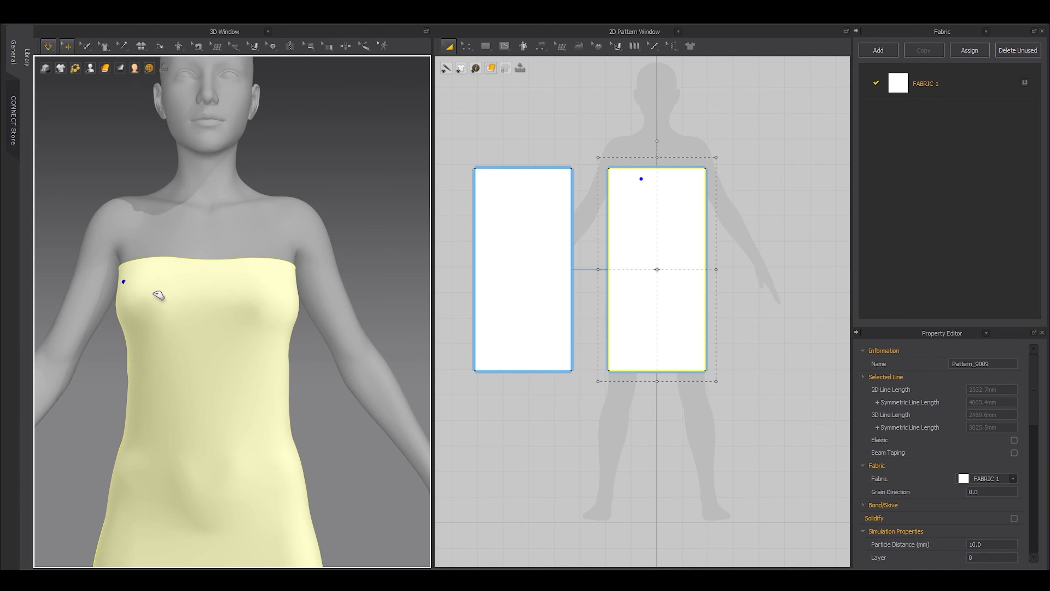
right_click_drag(289, 318, 207, 332)
scroll(278, 291, "down", 5)
right_click_drag(257, 307, 334, 308)
left_click(334, 307)
key("space")
Widen the right pattern symmetrically and restart the draping simulation.
left_click(643, 244)
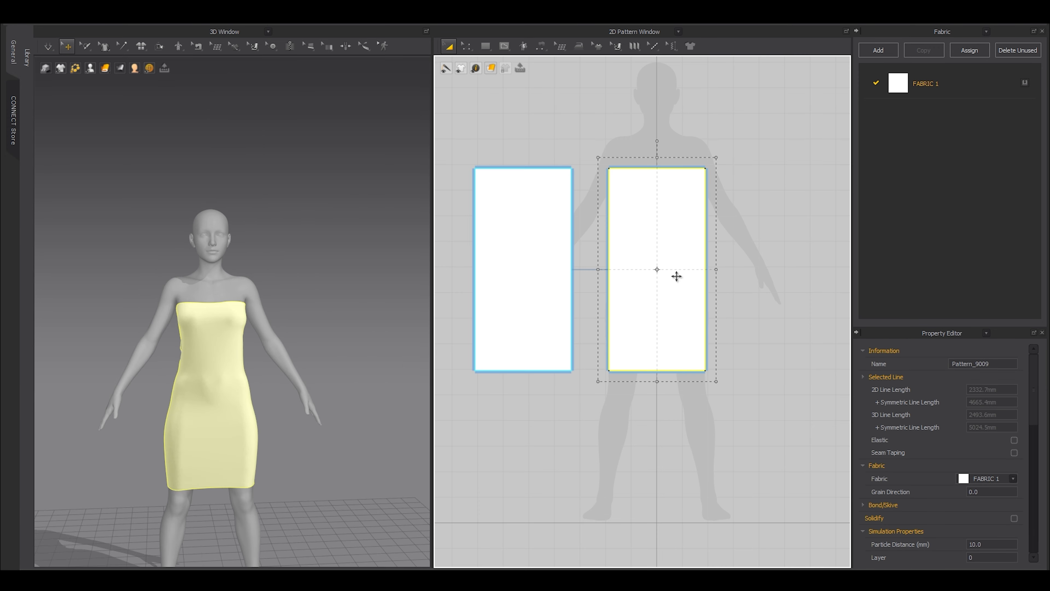
left_click_drag(719, 272, 728, 271)
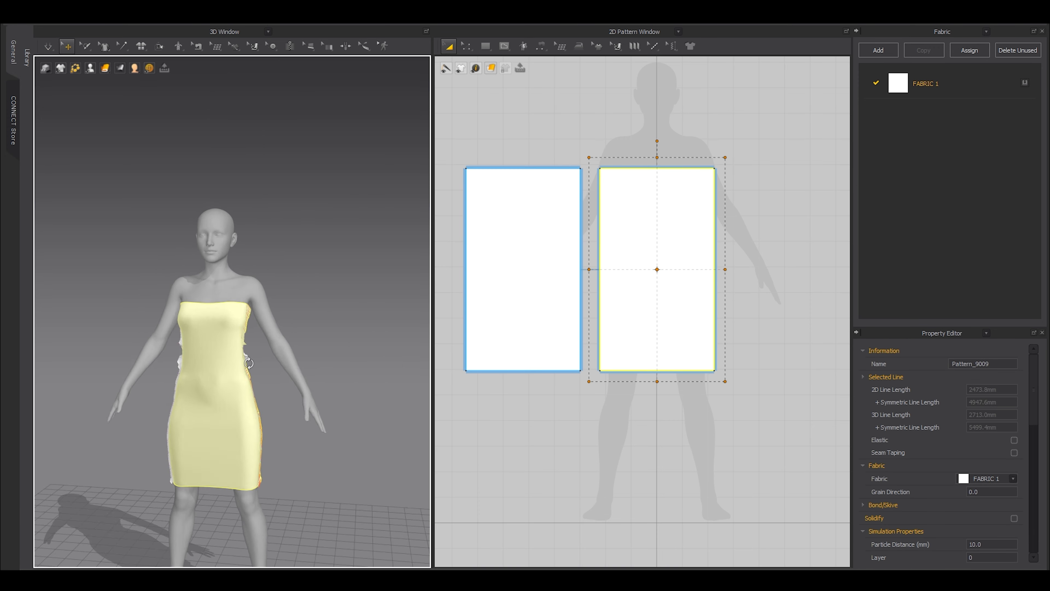
right_click_drag(414, 372, 323, 382)
key("space")
scroll(327, 367, "up", 5)
Tug the fabric up toward the shoulder, then undo the widened pattern and its drape.
left_click_drag(237, 333, 248, 306)
right_click_drag(256, 314, 364, 314)
left_click_drag(245, 315, 256, 243)
right_click_drag(260, 264, 327, 272)
left_click_drag(173, 349, 259, 373)
key("ctrl+z")
key("ctrl+z")
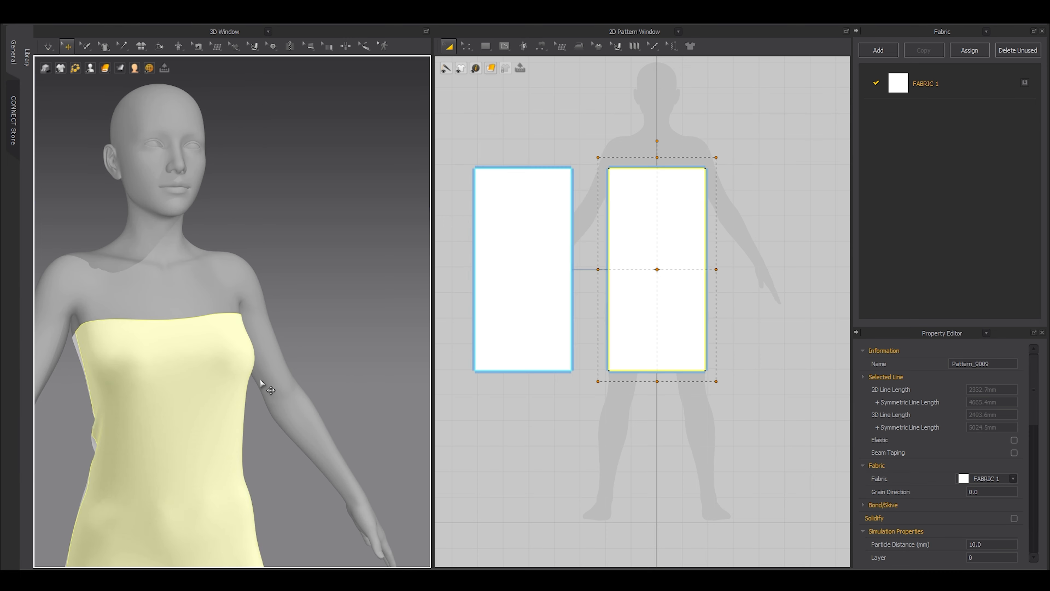
left_click(260, 376)
right_click_drag(272, 418, 226, 430)
Widen the right pattern and its mirror again and re-drape, tugging the corner upward.
left_click(654, 284)
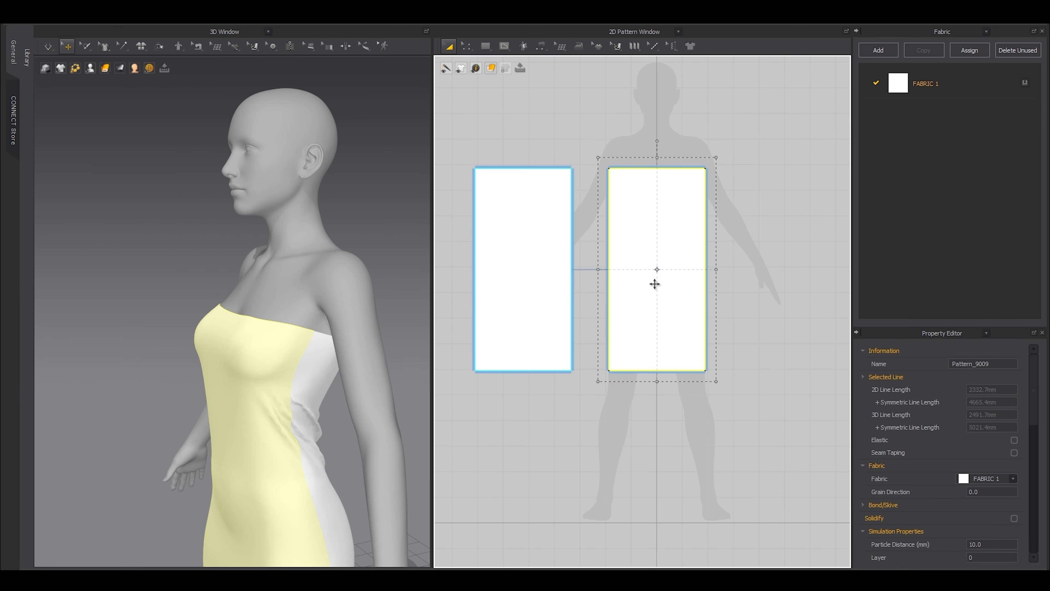
left_click_drag(714, 269, 720, 268)
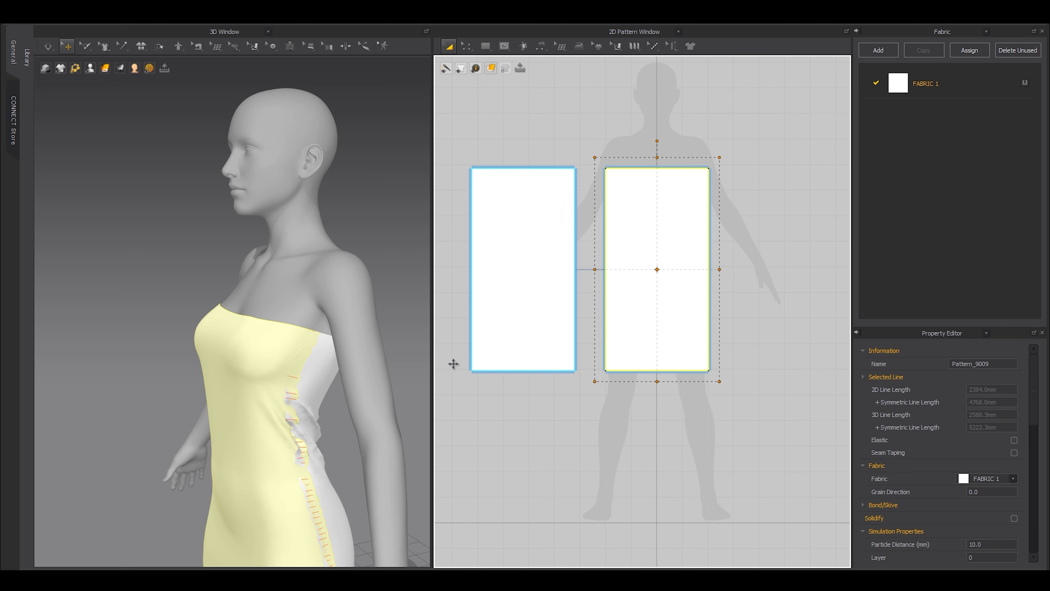
key("space")
left_click_drag(309, 341, 321, 299)
right_click_drag(264, 338, 329, 347)
Pull the dress's upper edge up near the neck and toward both shoulders.
left_click_drag(260, 331, 263, 257)
right_click_drag(167, 350, 129, 352)
left_click_drag(129, 330, 115, 291)
scroll(251, 341, "down", 4)
right_click_drag(250, 341, 225, 346)
left_click_drag(251, 327, 276, 305)
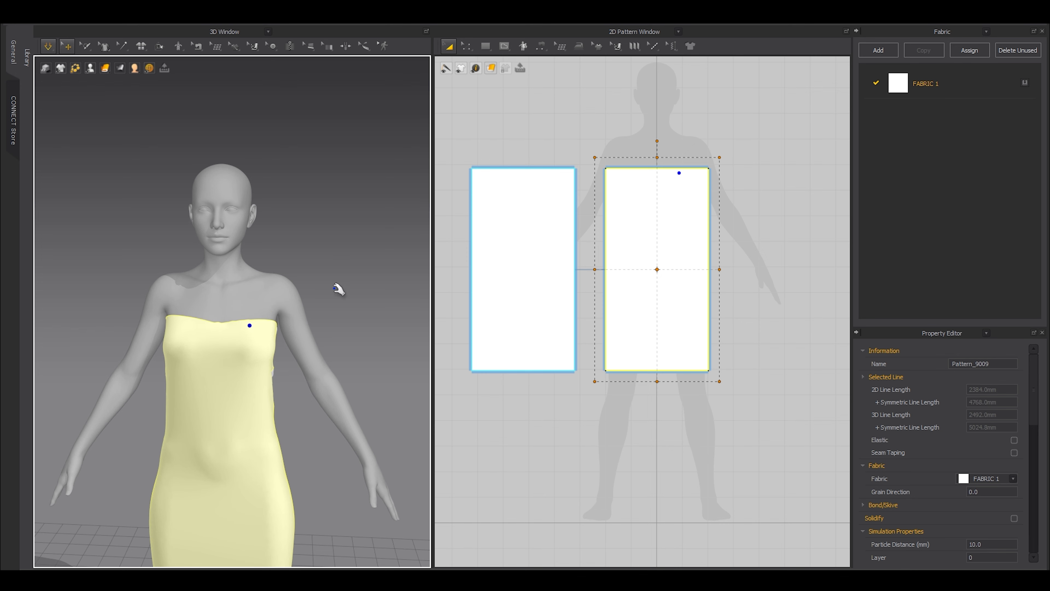
left_click(324, 333)
right_click_drag(330, 373, 215, 374)
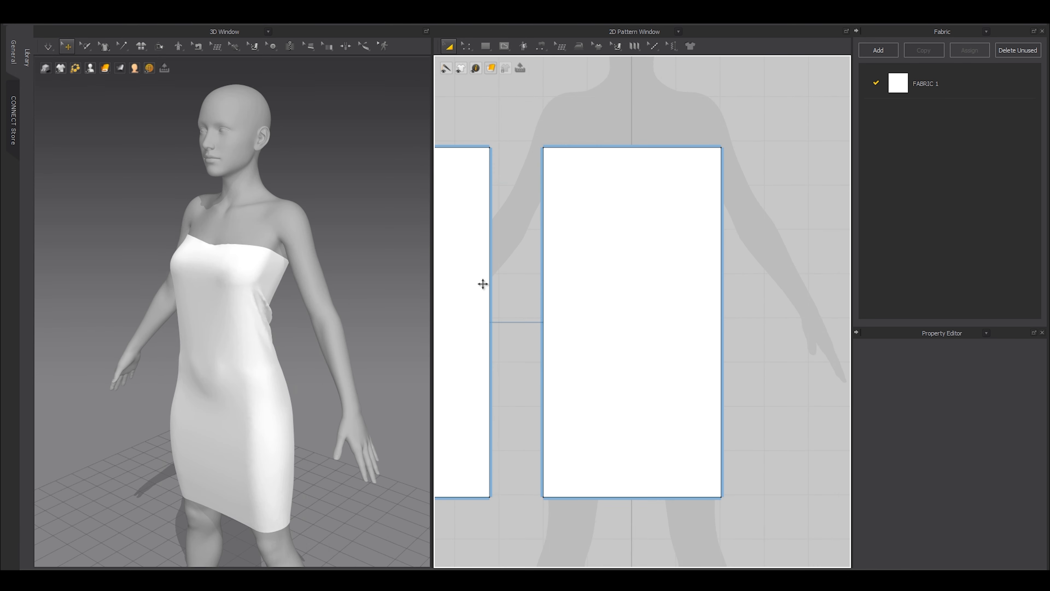
scroll(322, 361, "up", 5)
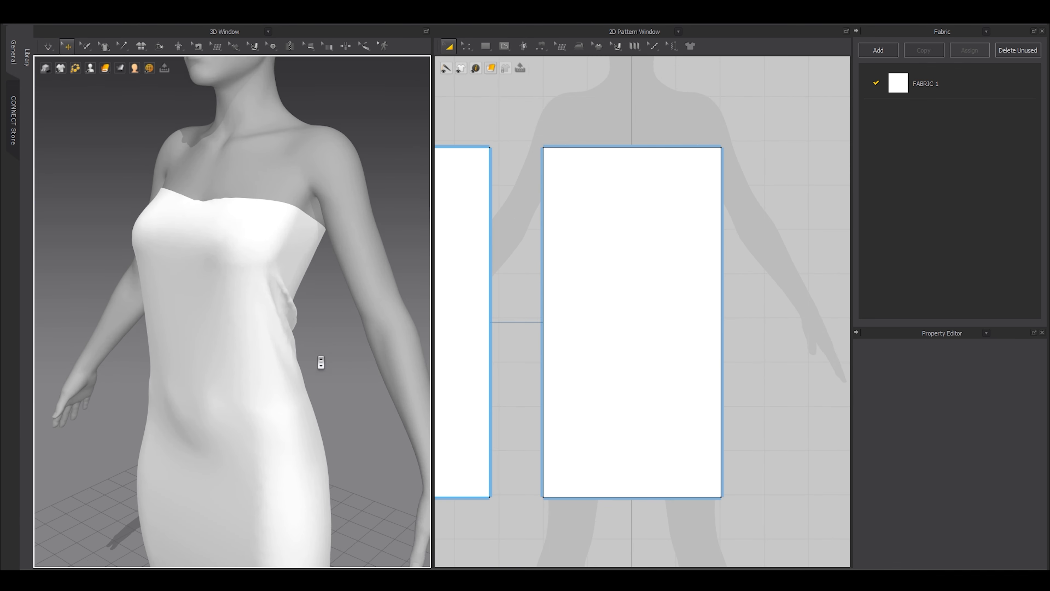
middle_click_drag(321, 361, 303, 335)
Switch the simulation to CPU and widen the right pattern slightly.
left_click(600, 285)
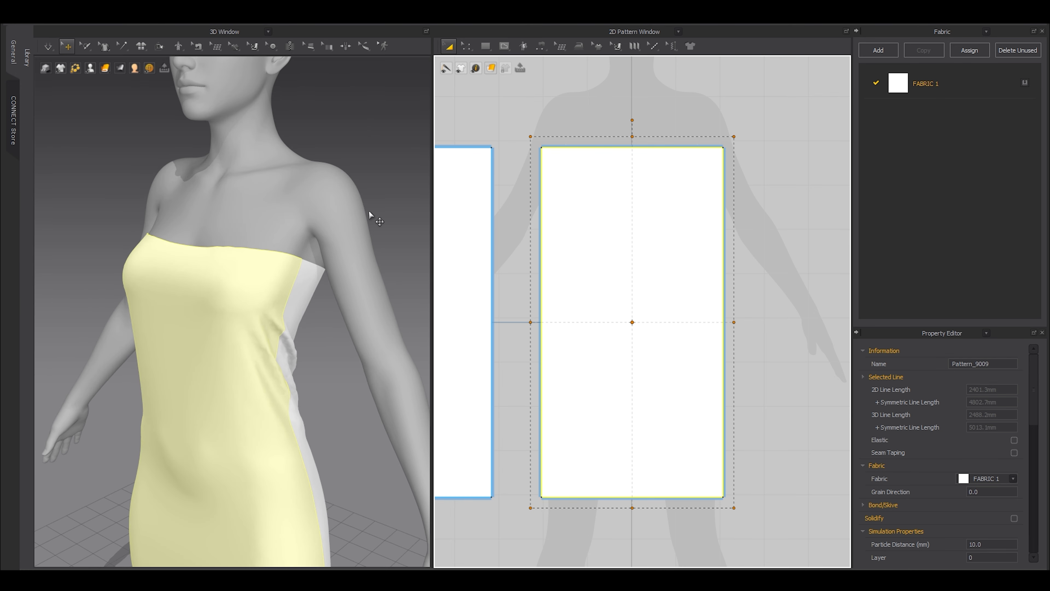
left_click(50, 46)
left_click(57, 112)
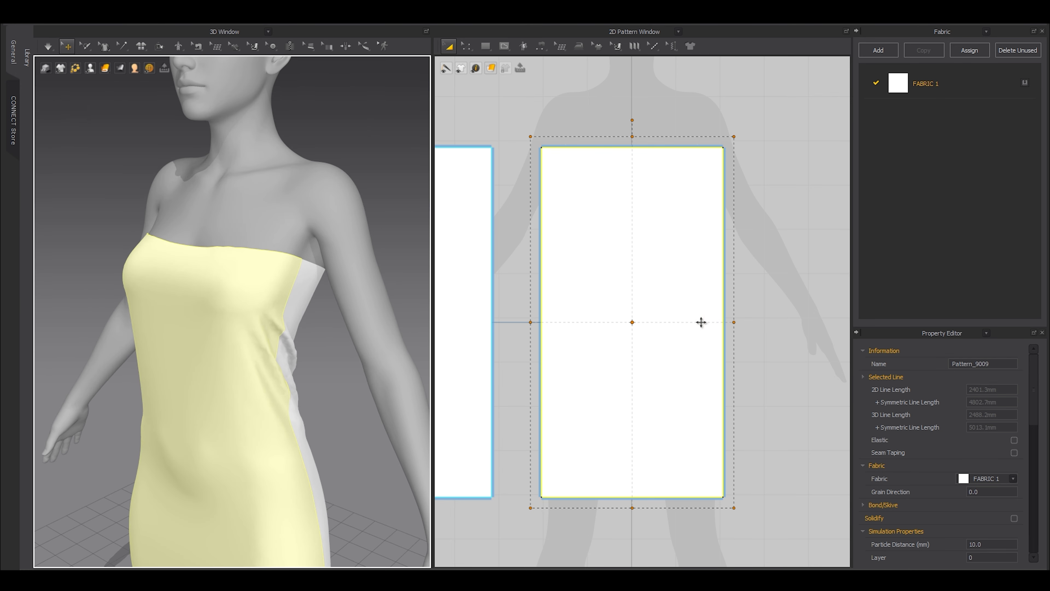
left_click_drag(735, 321, 739, 321)
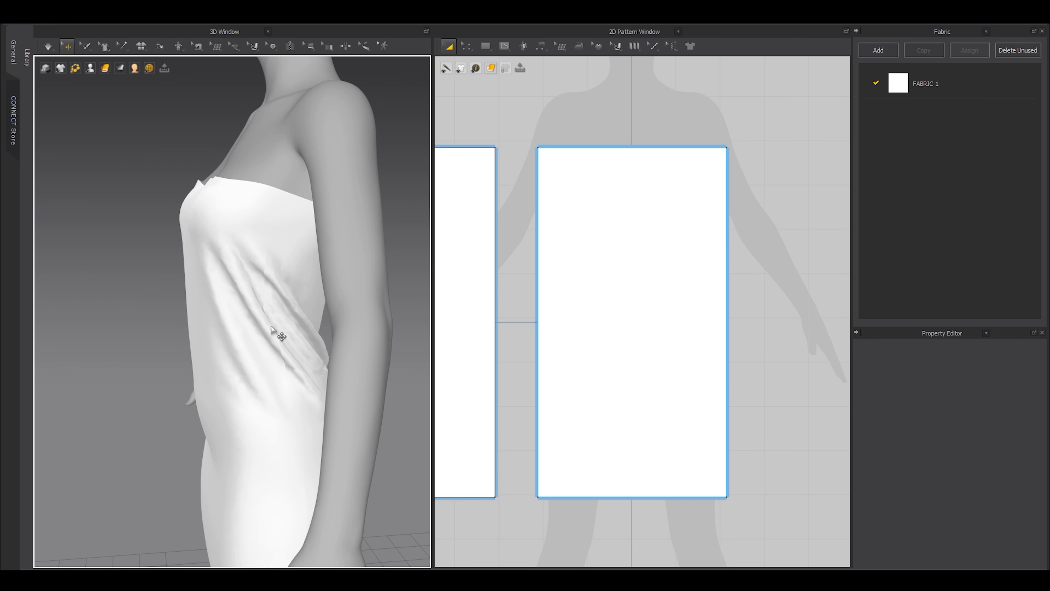
left_click(271, 329)
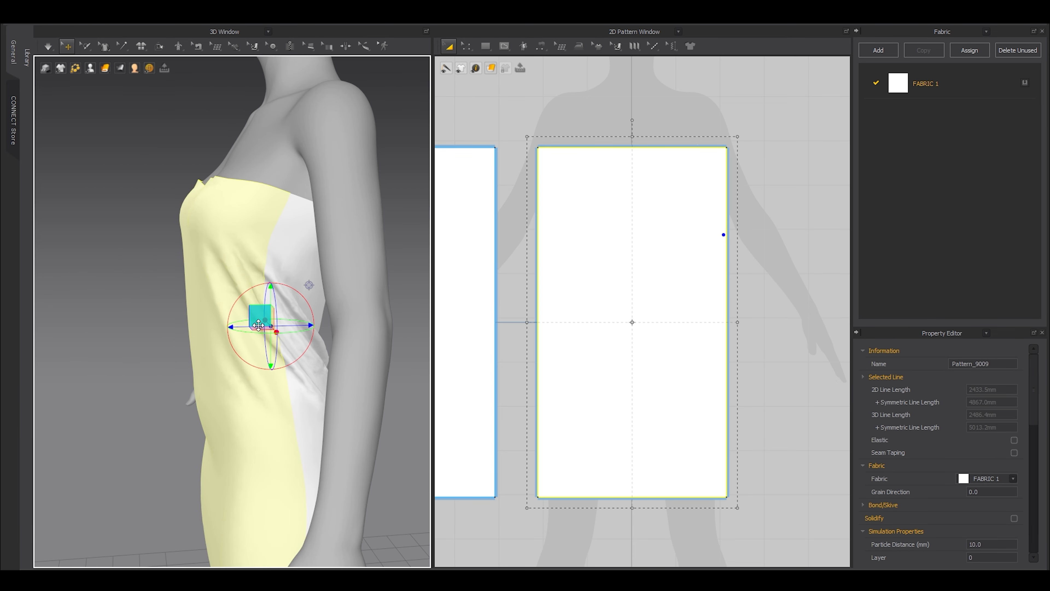
Add new points on the right and left edges of the dress pattern.
scroll(703, 237, "up", 3)
key("z")
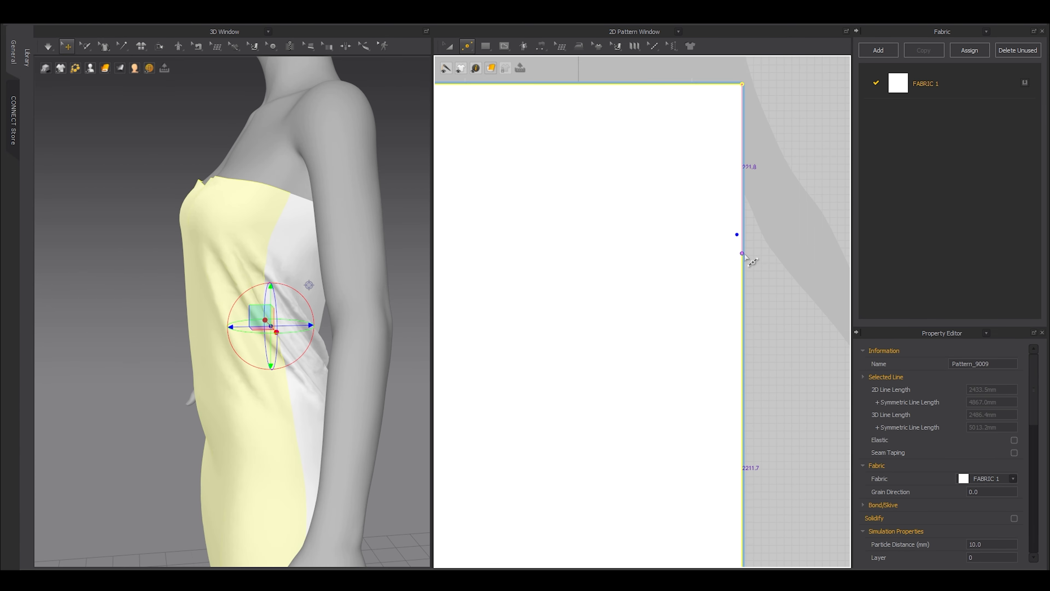
left_click(743, 253)
scroll(612, 269, "down", 3)
middle_click_drag(580, 334, 657, 363)
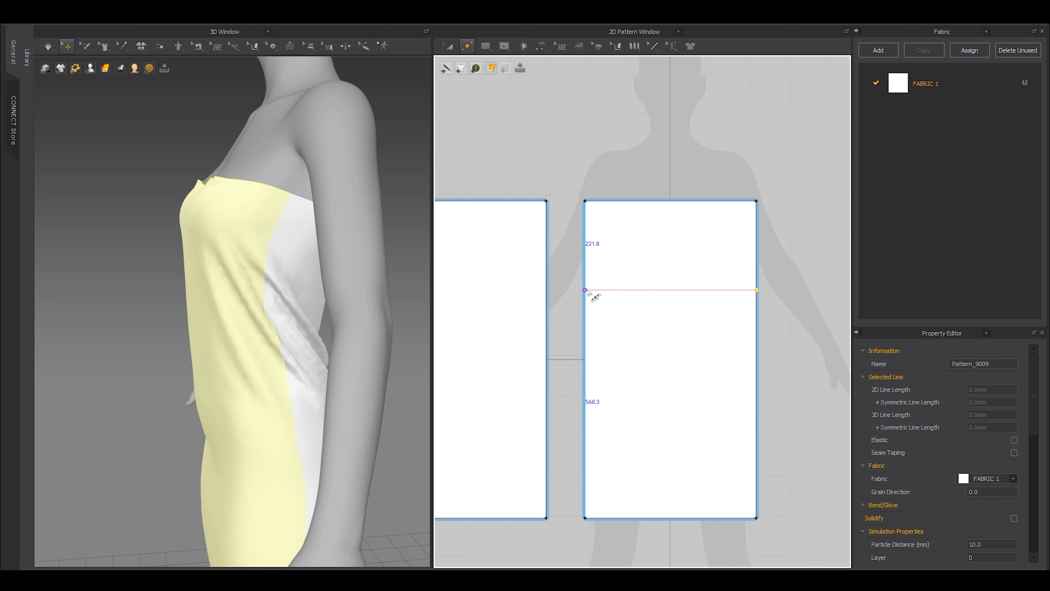
left_click(586, 289)
scroll(631, 397, "down", 3)
scroll(599, 354, "up", 5)
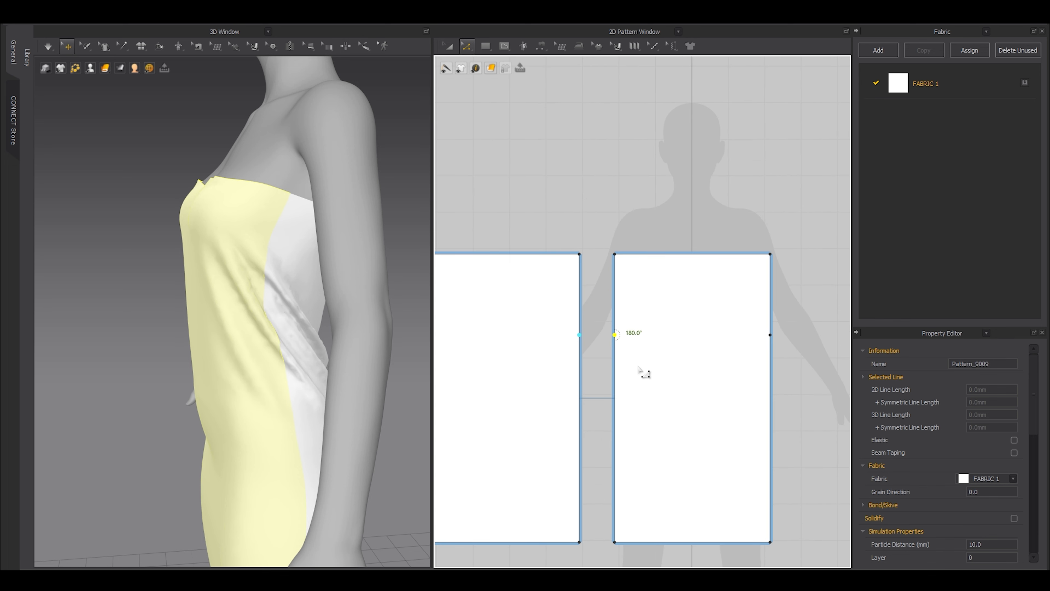
scroll(676, 373, "down", 2)
middle_click_drag(676, 374, 625, 370)
With Transform Point/Segment, scale the waist points on both panel sides inward to narrow the waist.
key("z")
left_click(468, 49)
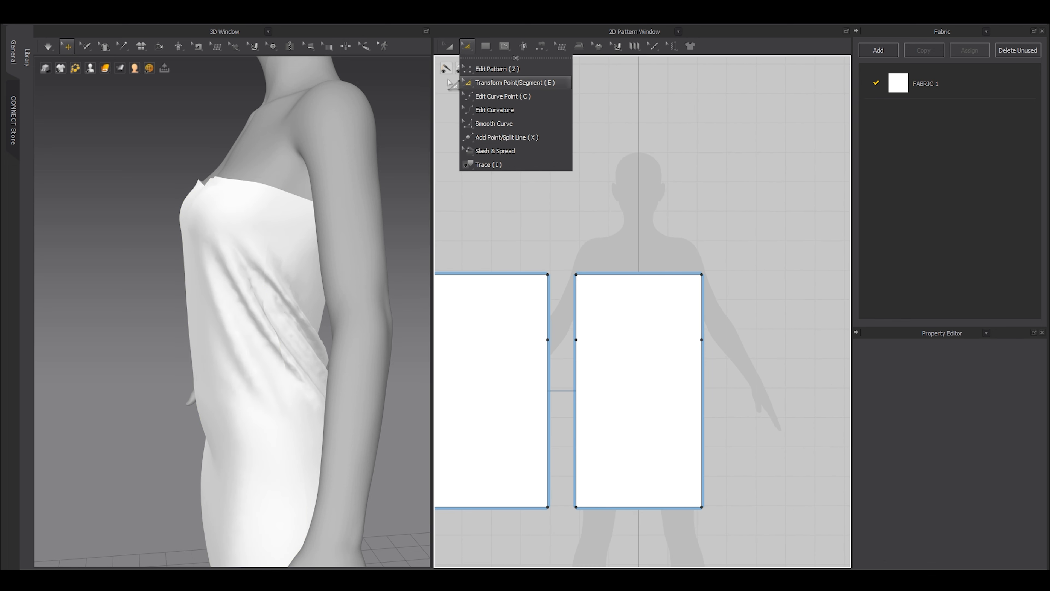
left_click(508, 85)
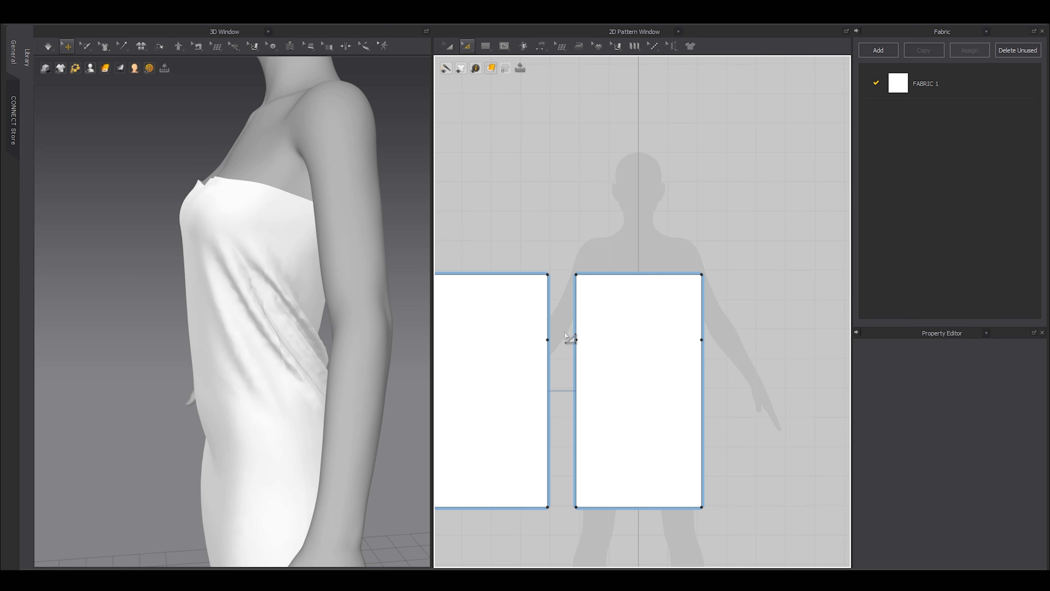
left_click_drag(554, 322, 564, 331)
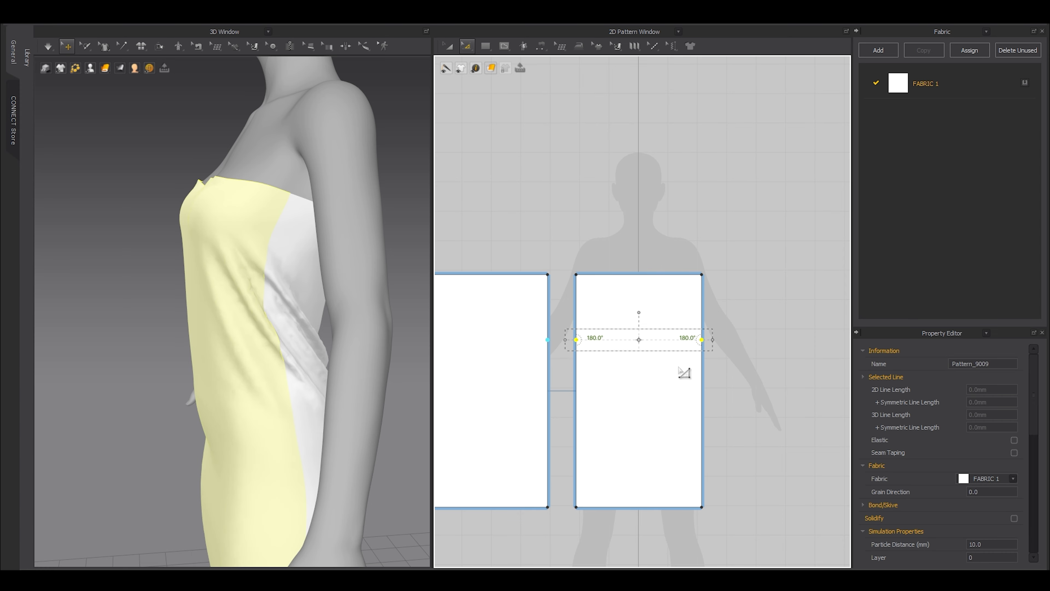
scroll(591, 344, "up", 3)
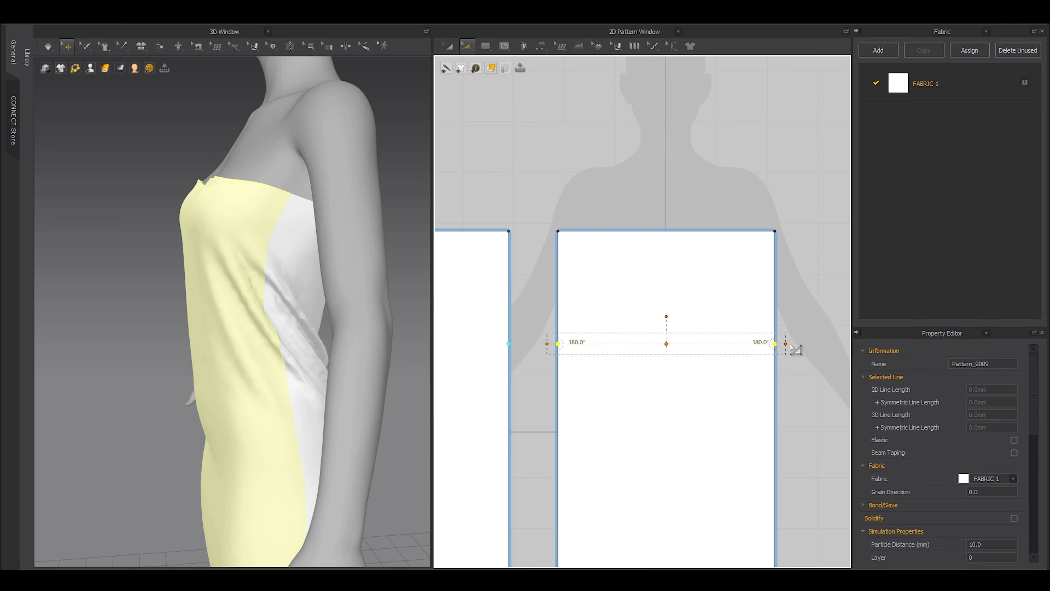
left_click_drag(795, 350, 765, 348)
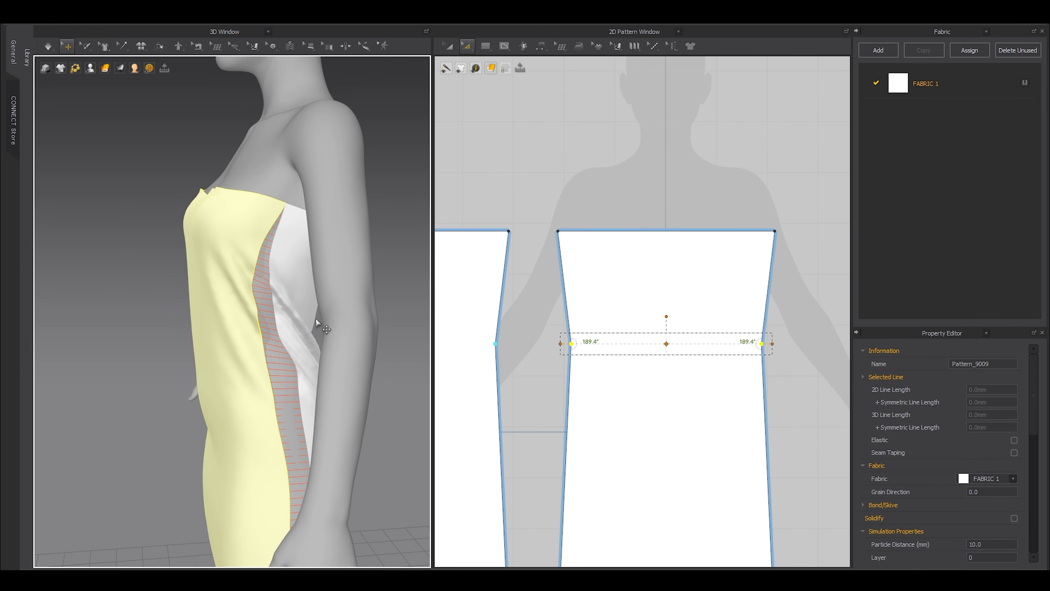
Simulate the cloth and tug the back piece so the fabric settles.
right_click_drag(316, 320, 360, 324)
key("space")
key("space")
left_click_drag(666, 344, 667, 360)
key("space")
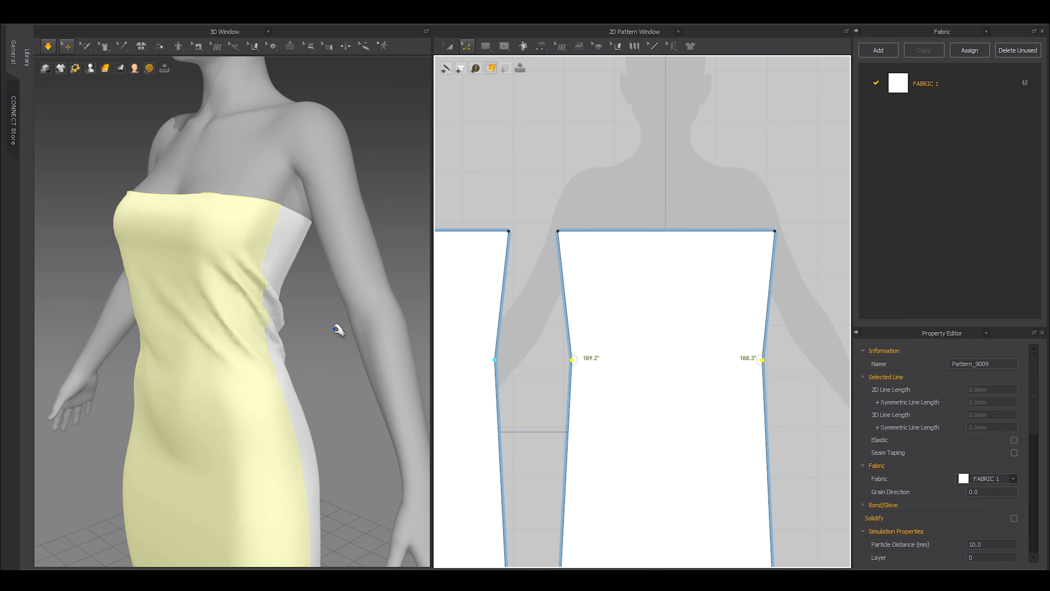
right_click_drag(334, 329, 406, 331)
left_click_drag(225, 290, 223, 282)
left_click(398, 168)
Scale the front panel's top edge narrower and tug the garment to settle the fabric.
key("space")
left_click(723, 231)
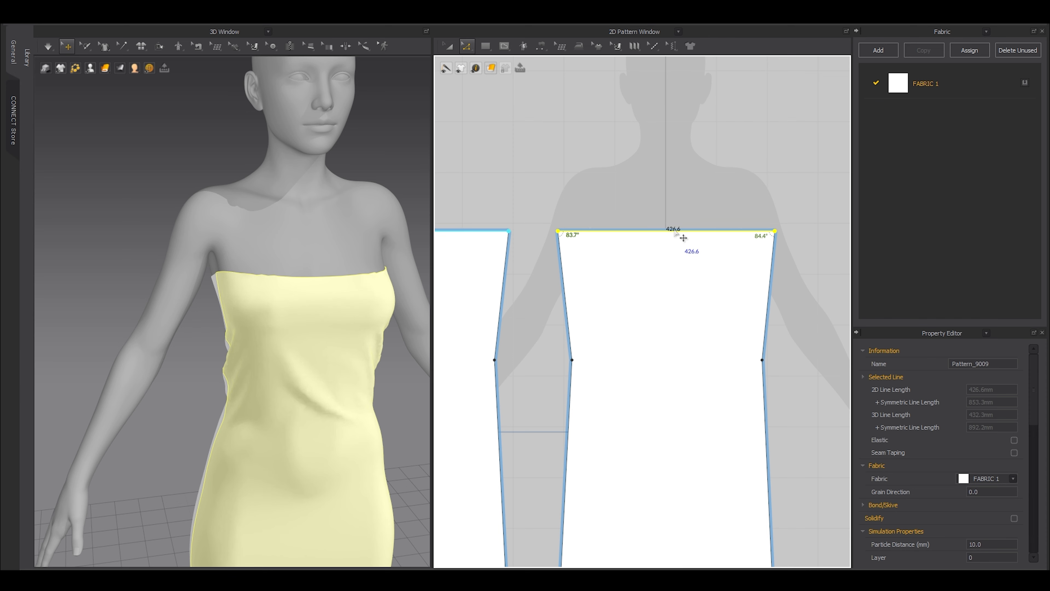
left_click_drag(786, 231, 777, 231)
left_click(761, 202)
key("space")
right_click_drag(331, 306, 290, 314)
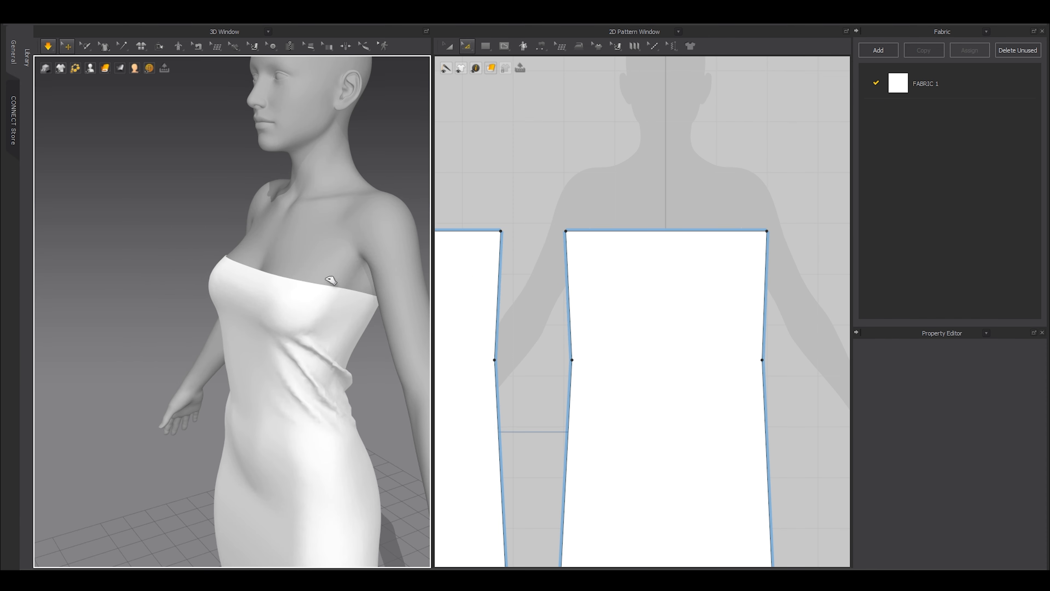
left_click_drag(330, 280, 328, 253)
left_click_drag(243, 281, 186, 285)
right_click_drag(178, 289, 173, 331)
left_click_drag(221, 407, 211, 382)
right_click_drag(231, 364, 195, 356)
left_click_drag(383, 321, 387, 312)
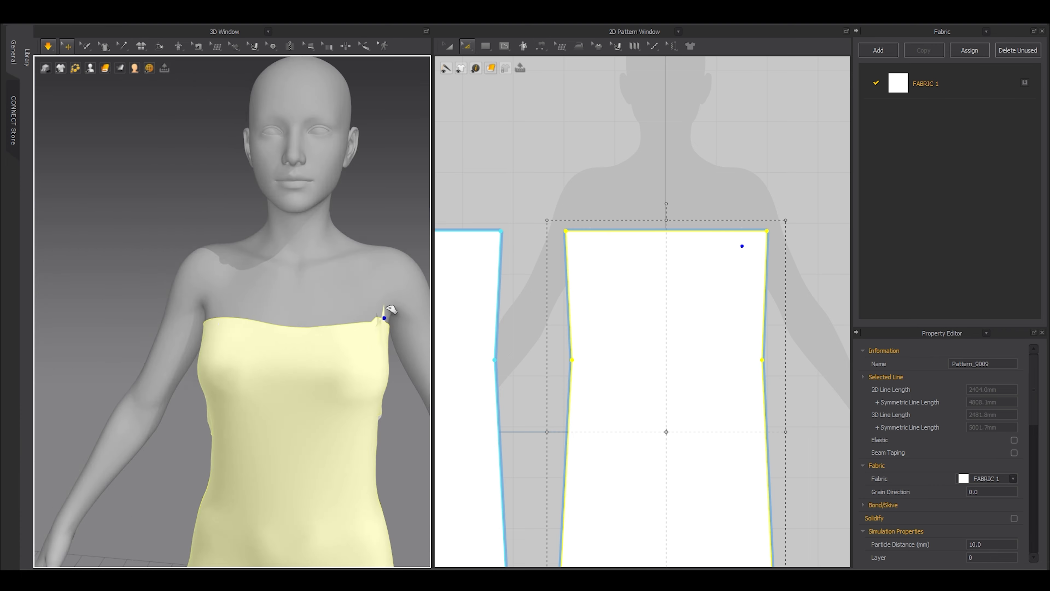
Hide the avatar to inspect the dress from the front, then show it again.
key("shift+a")
left_click(250, 347)
key("space")
right_click_drag(262, 376, 247, 406)
scroll(372, 403, "down", 4)
scroll(244, 407, "up", 5)
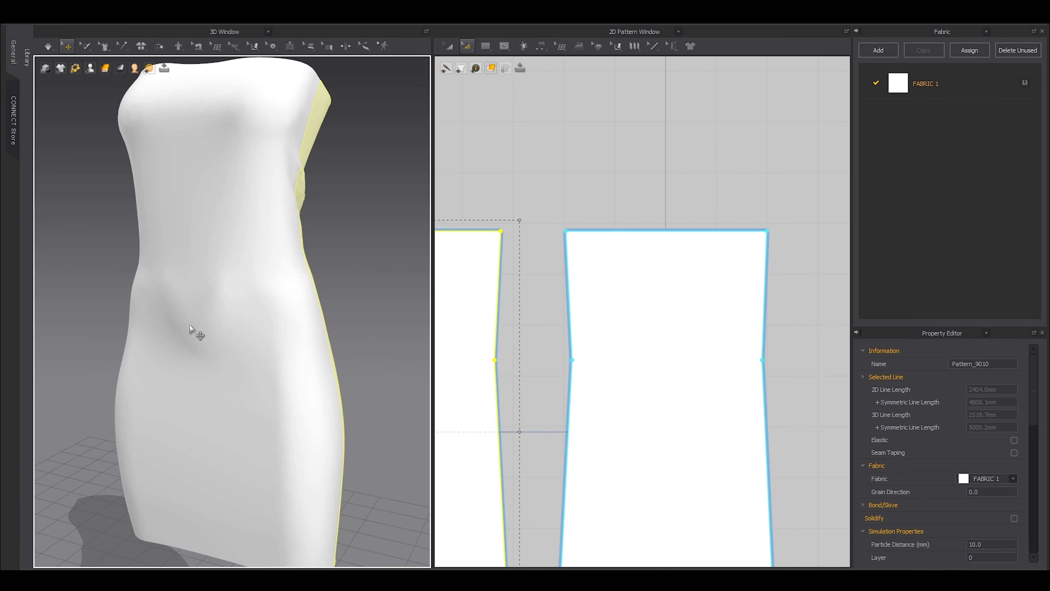
key("shift+a")
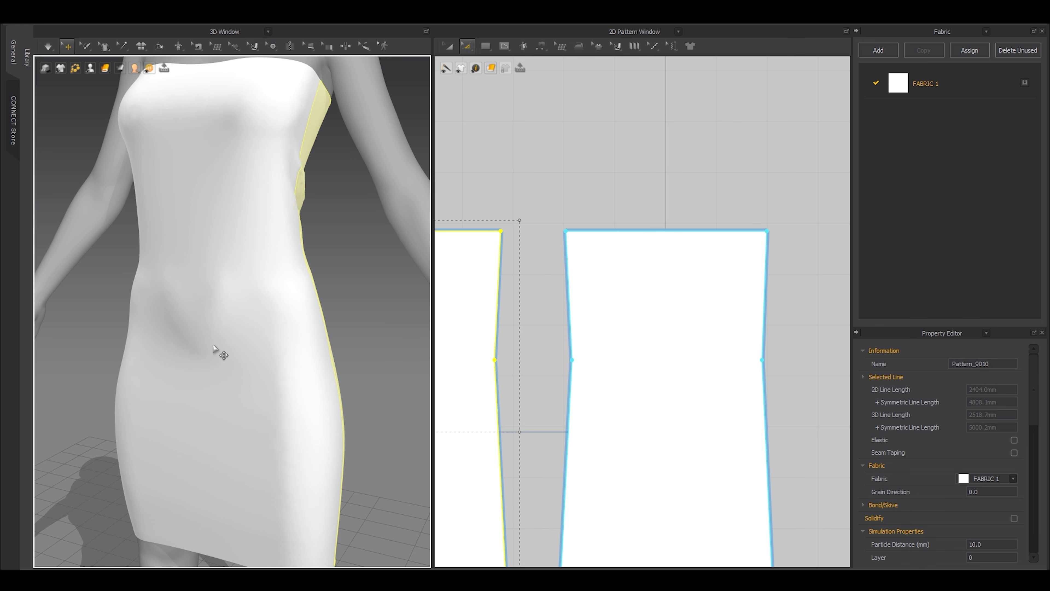
scroll(199, 362, "down", 5)
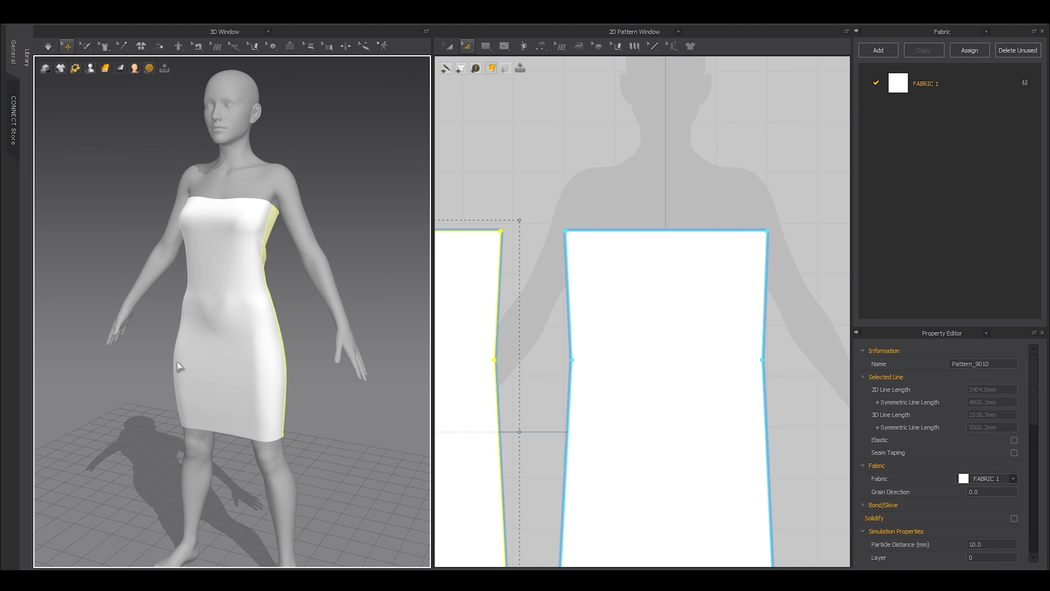
scroll(522, 369, "down", 3)
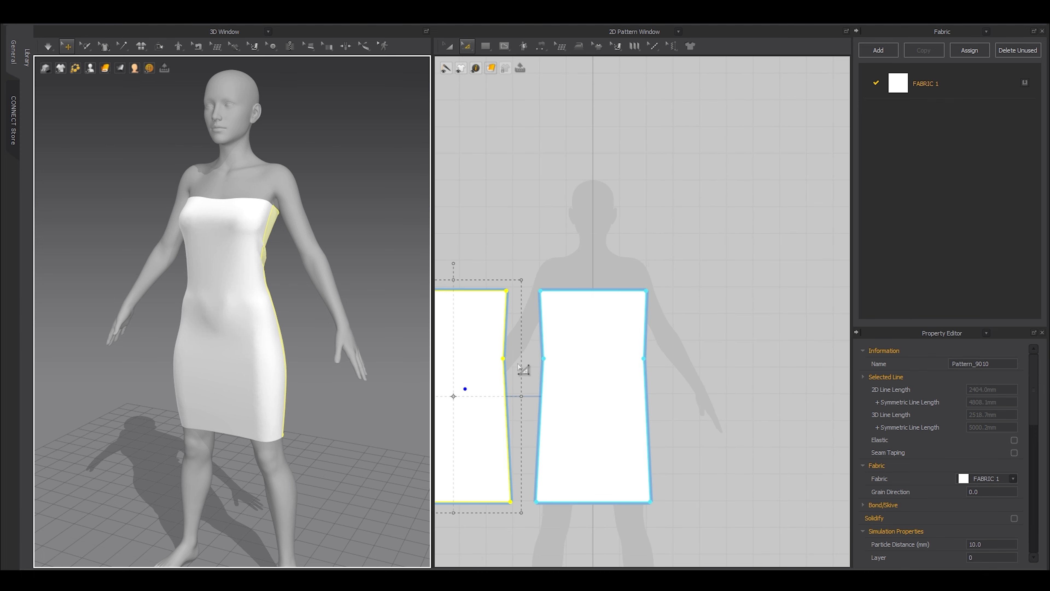
scroll(293, 411, "up", 3)
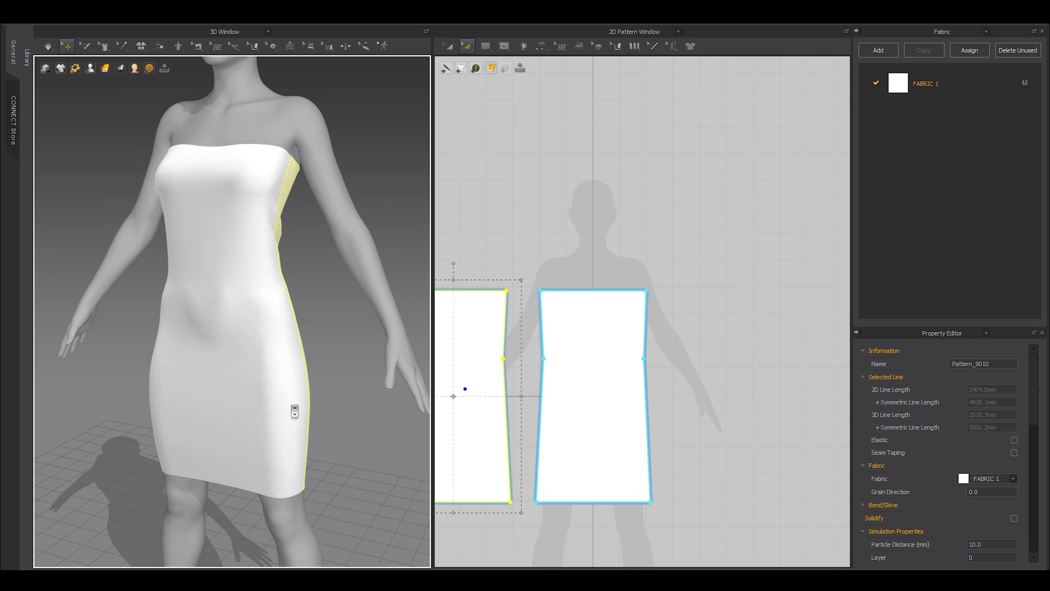
right_click_drag(293, 411, 286, 386)
scroll(213, 394, "up", 2)
Add a hip point on the front panel's right edge.
left_click(213, 315)
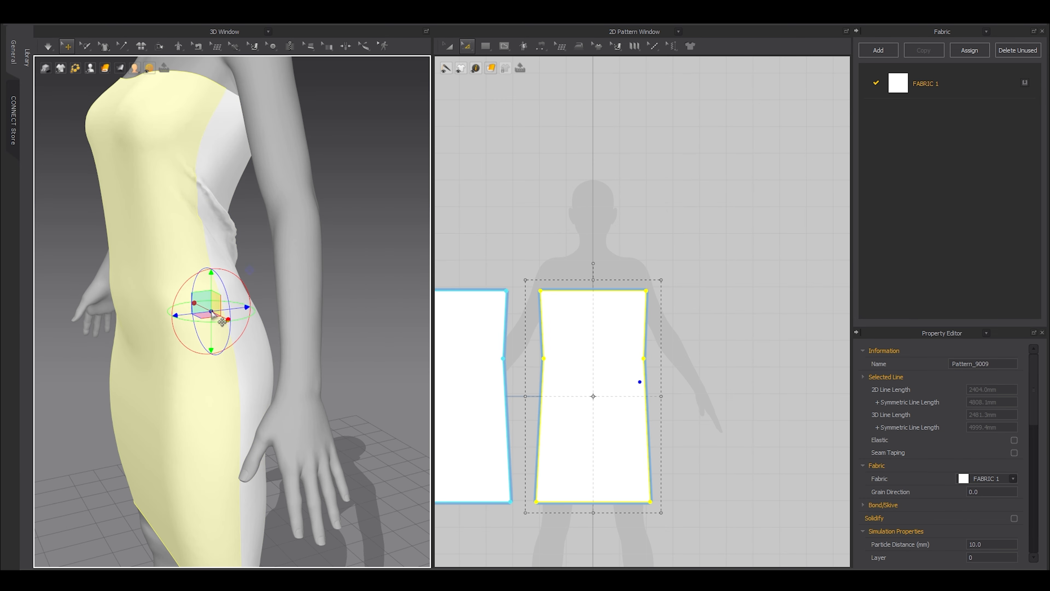
key("z")
scroll(632, 397, "up", 3)
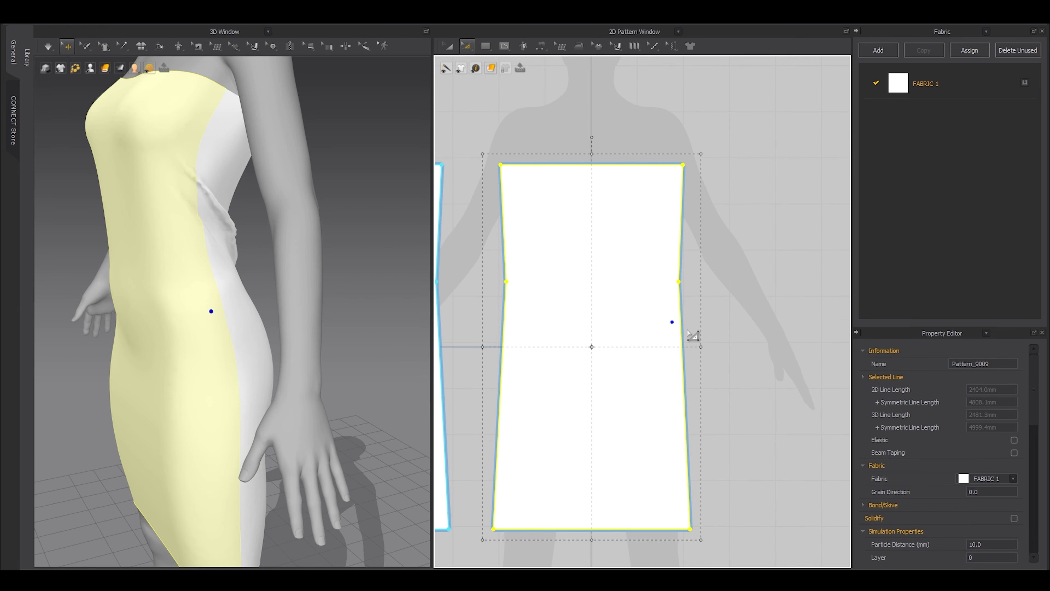
left_click(685, 349)
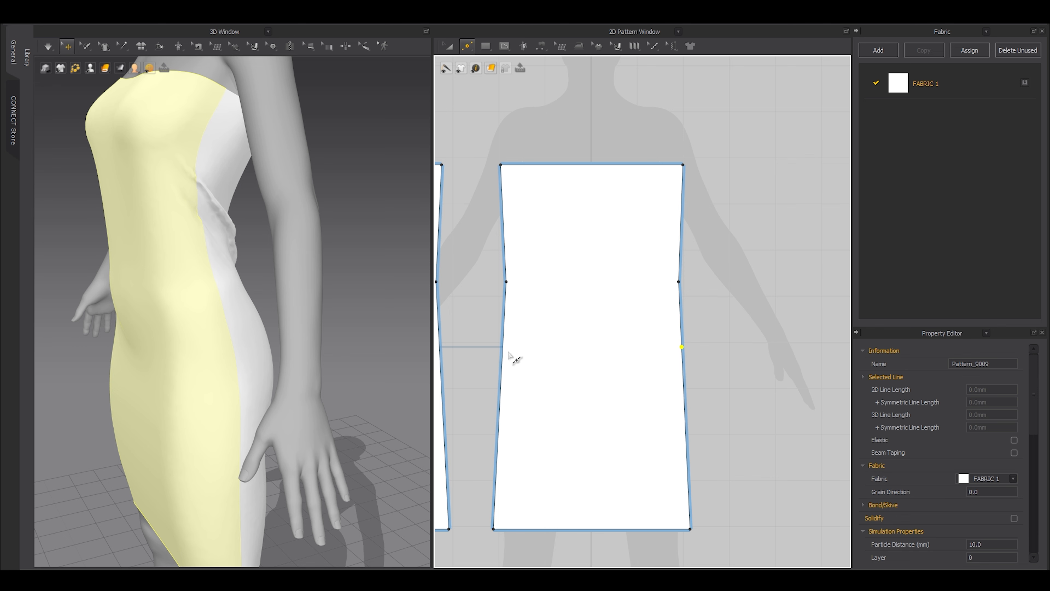
Scale the hip points on both panel sides outward to widen the hips.
scroll(694, 367, "down", 3)
key("z")
left_click_drag(725, 343, 548, 372)
left_click(467, 47)
left_click(504, 82)
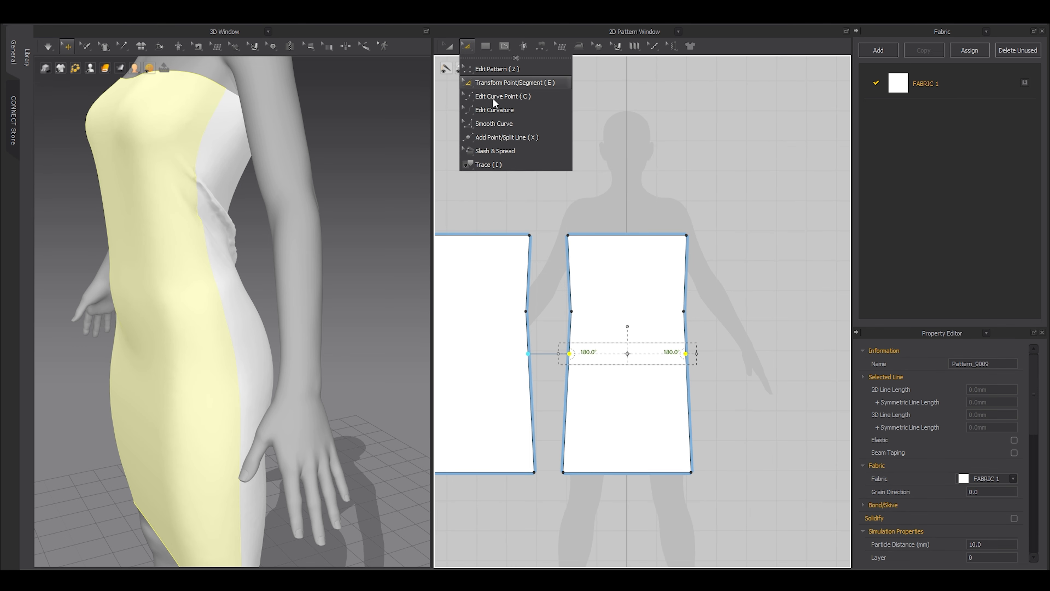
scroll(632, 352, "up", 2)
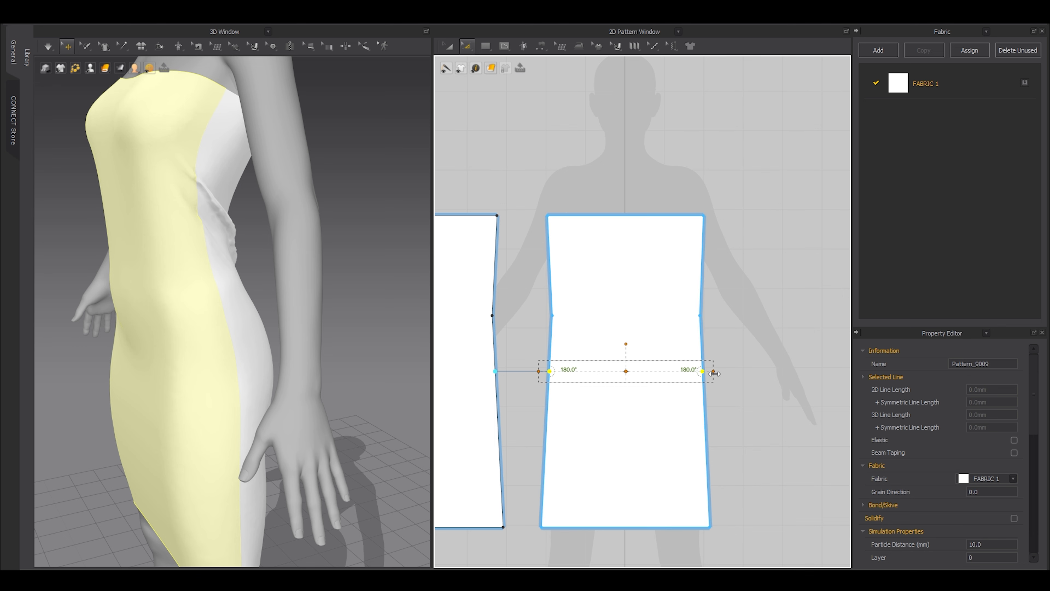
left_click_drag(713, 371, 742, 382)
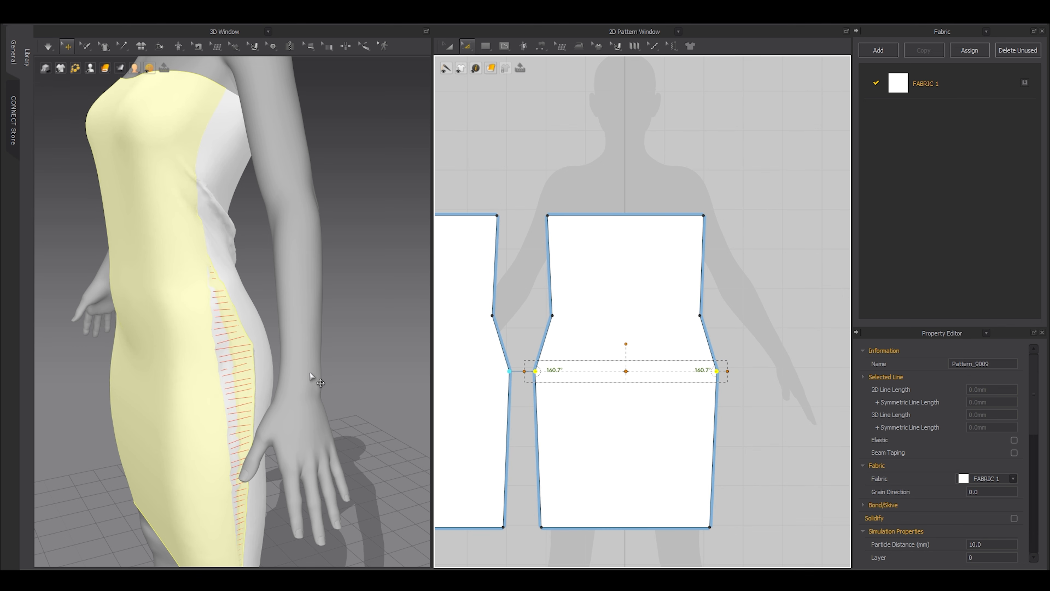
Simulate the cloth and tug the dress to close the side seam.
scroll(316, 381, "down", 2)
key("space")
left_click_drag(217, 362, 219, 334)
right_click_drag(215, 347, 230, 328)
scroll(607, 436, "down", 2)
key("space")
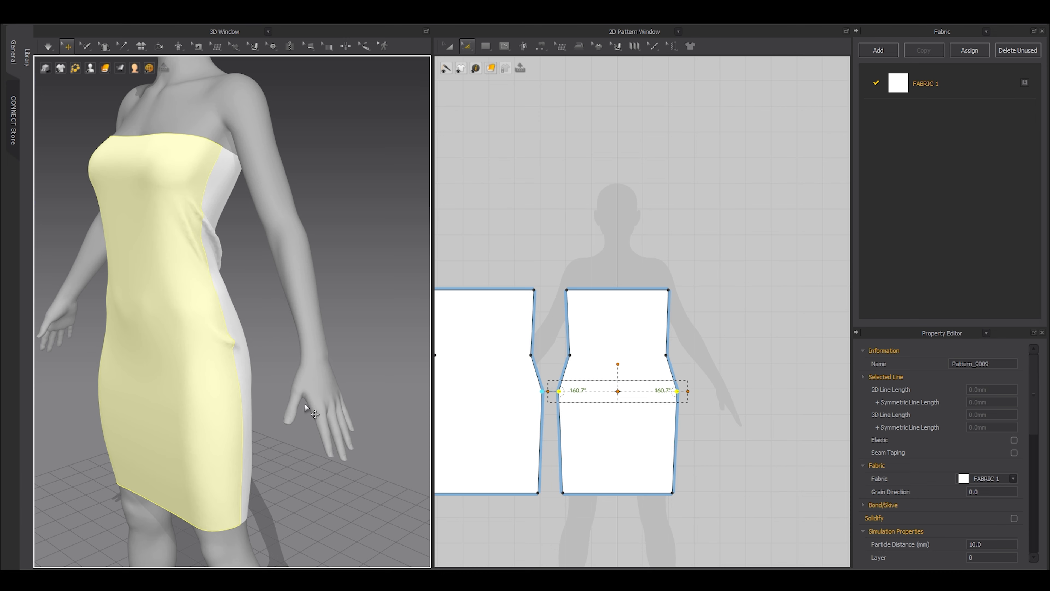
Widen the bottom hem line of the panels and resimulate.
middle_click_drag(545, 487, 561, 433)
left_click_drag(562, 430, 739, 471)
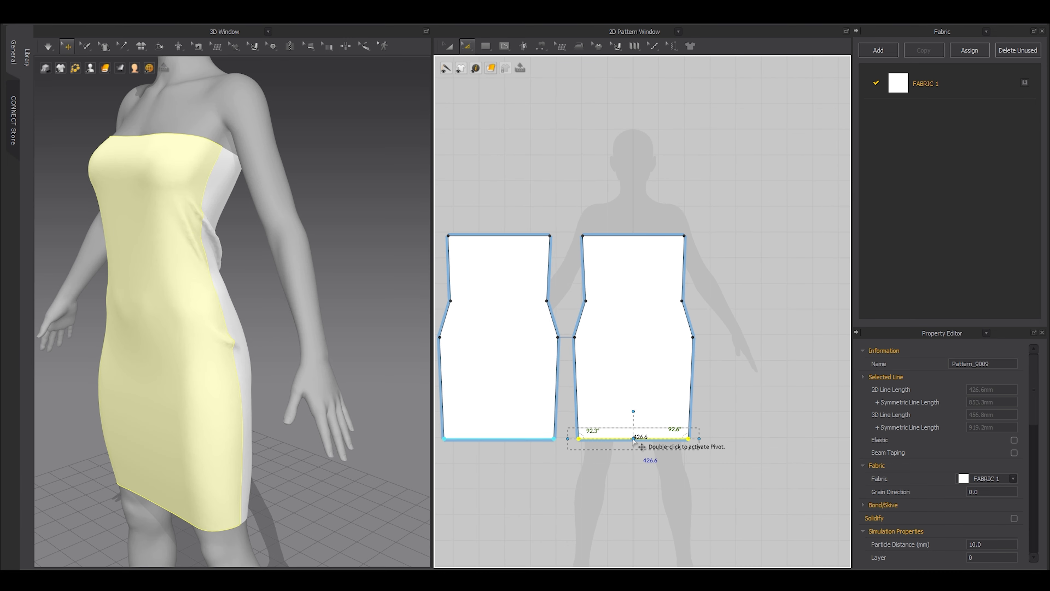
mouse_move(699, 438)
left_mouse_down()
mouse_move(720, 437)
mouse_move(710, 439)
left_mouse_up()
left_click(716, 485)
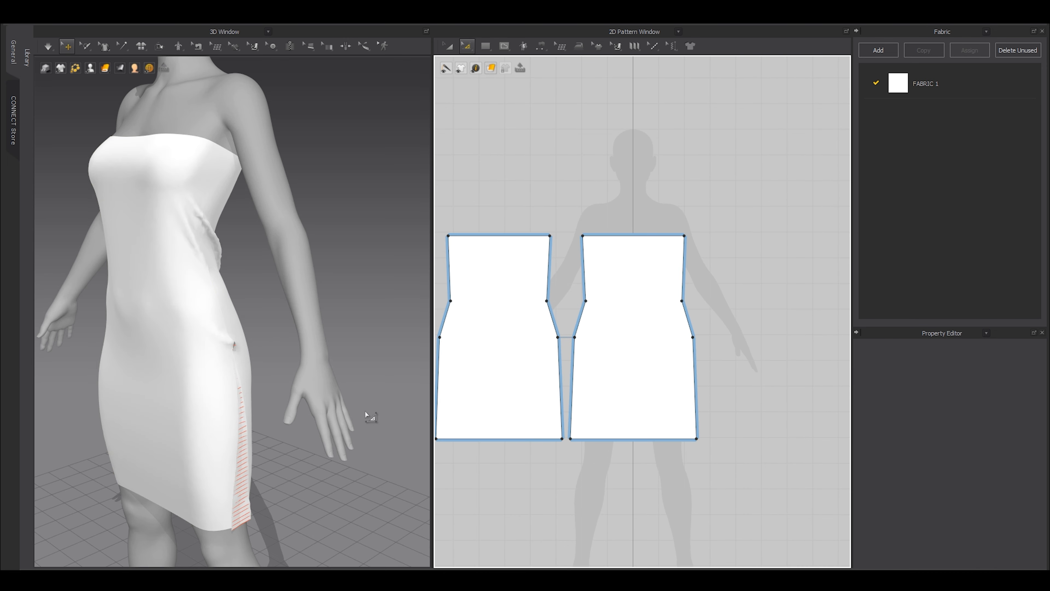
key("space")
scroll(281, 327, "up", 3)
Select the hip line with its two points and simulate to see the hip change.
left_click(218, 321)
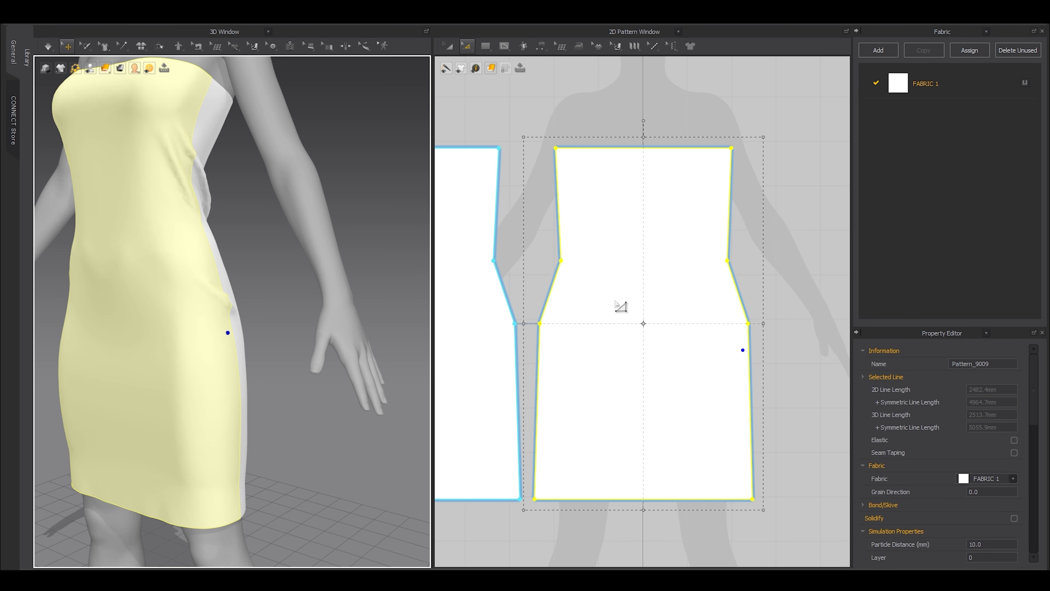
scroll(541, 329, "up", 4)
left_click(506, 279)
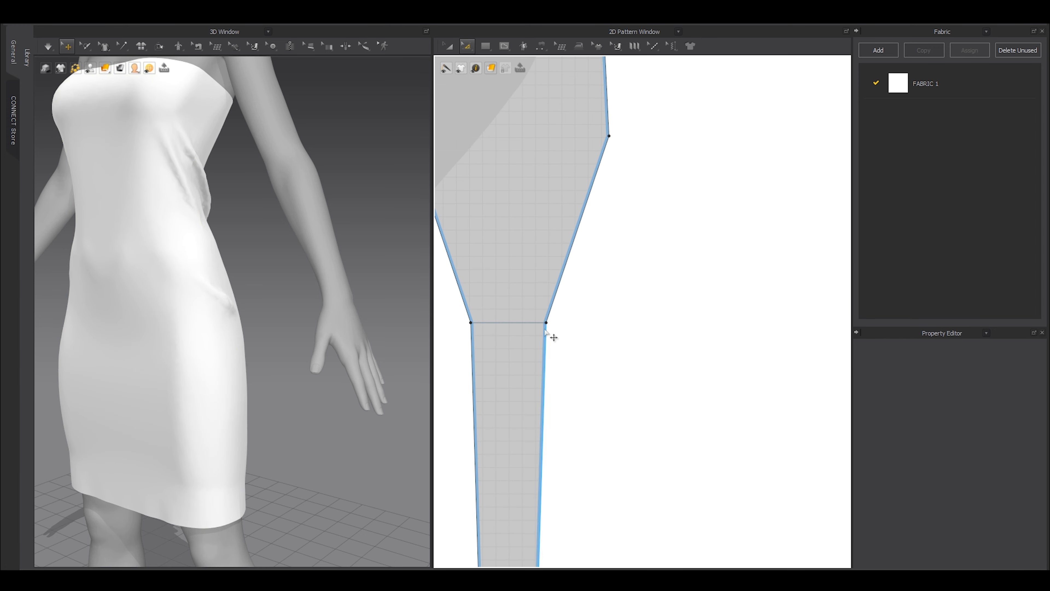
scroll(536, 321, "down", 4)
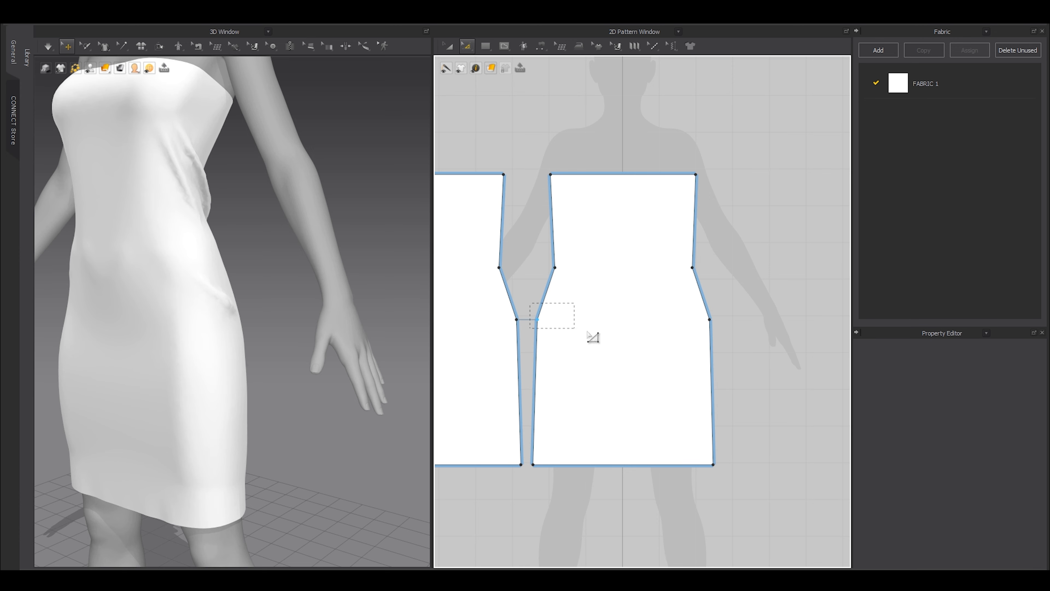
left_click_drag(731, 335, 718, 319)
key("space")
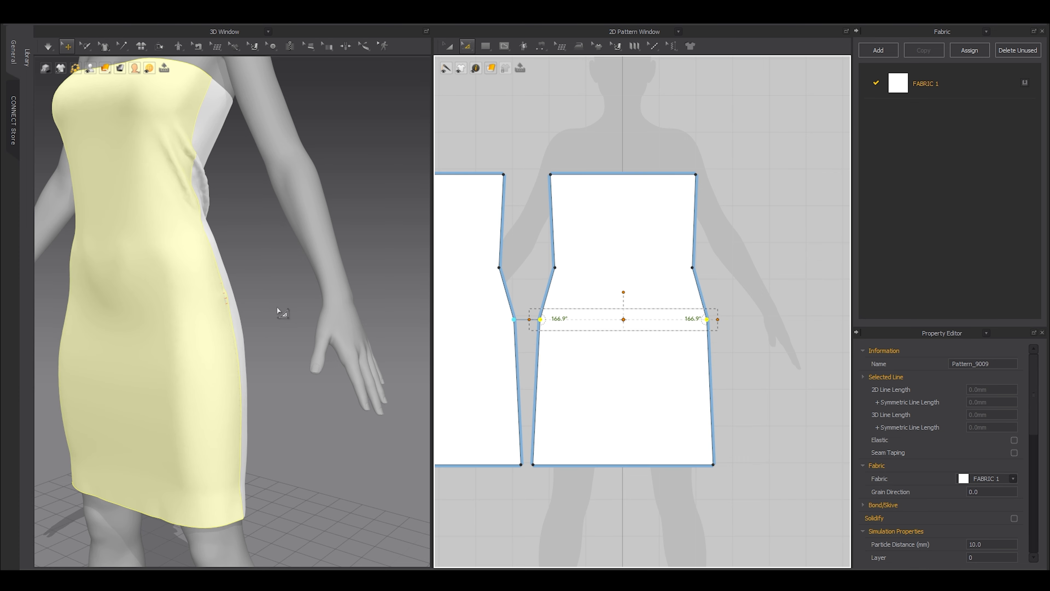
Resimulate and select both hip points on the back panel.
scroll(226, 298, "up", 3)
scroll(714, 321, "up", 6)
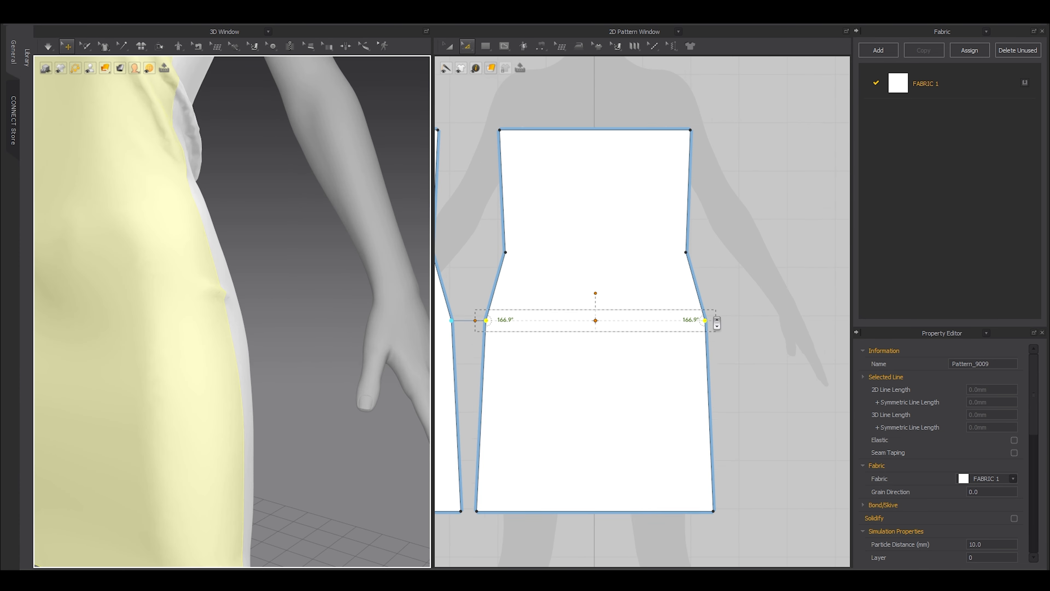
key("space")
left_click(224, 292)
scroll(255, 299, "down", 3)
right_click_drag(256, 299, 465, 328)
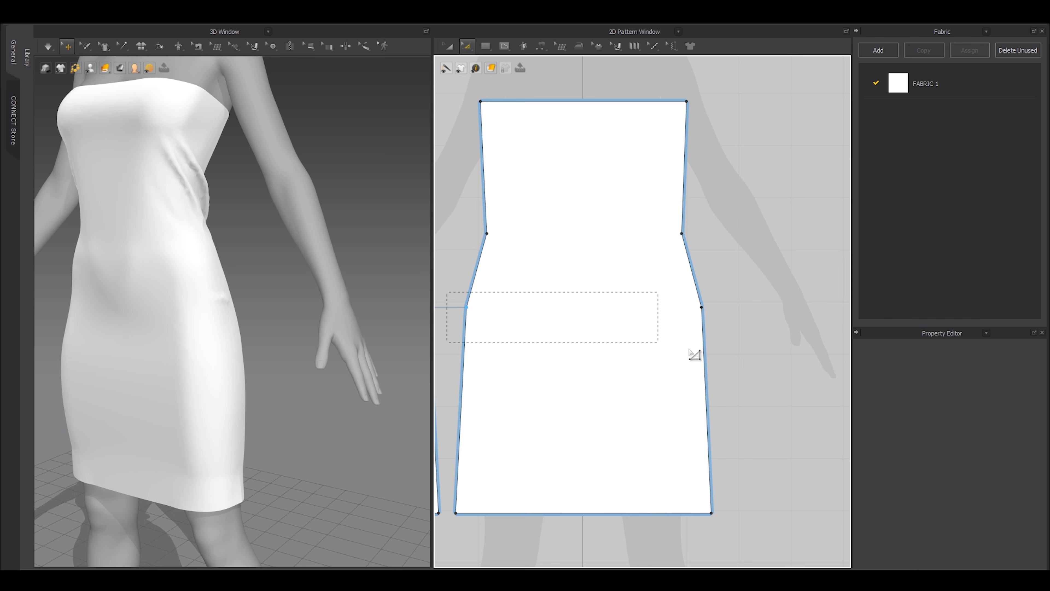
left_click_drag(689, 349, 702, 329)
left_click(590, 309)
Nudge the hip point inward so the side edges flare at 170.6°.
scroll(707, 293, "up", 5)
key("space")
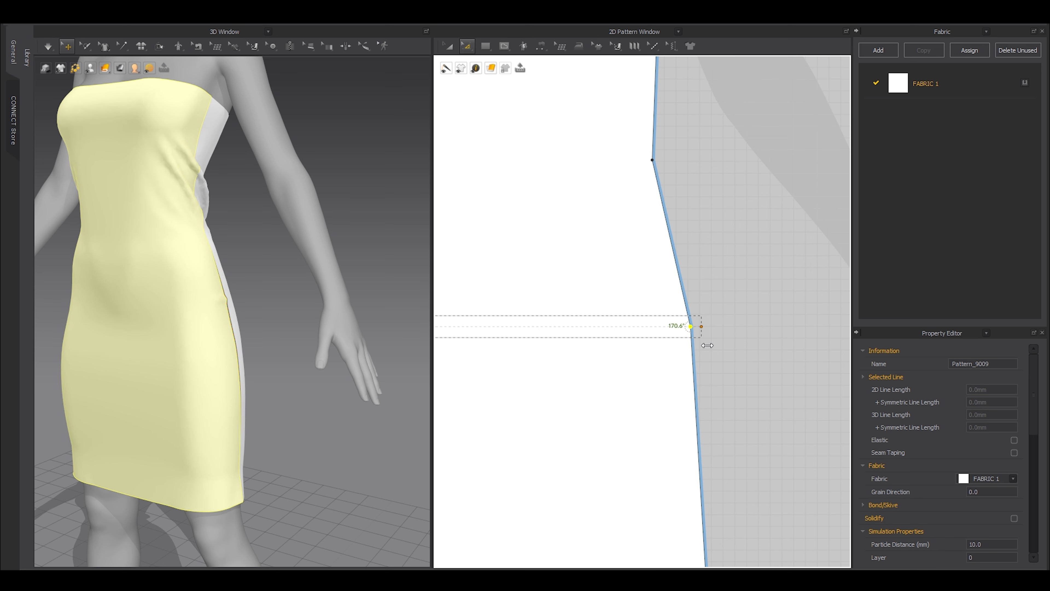
key("2")
scroll(314, 321, "up", 4)
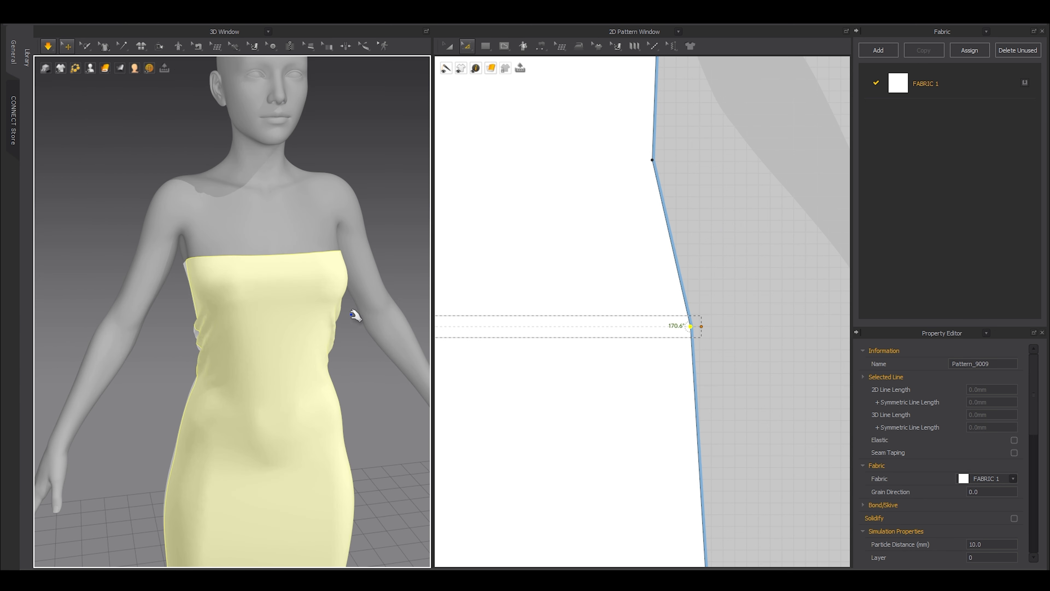
left_click(356, 363)
scroll(655, 331, "down", 5)
key("a")
scroll(629, 351, "down", 4)
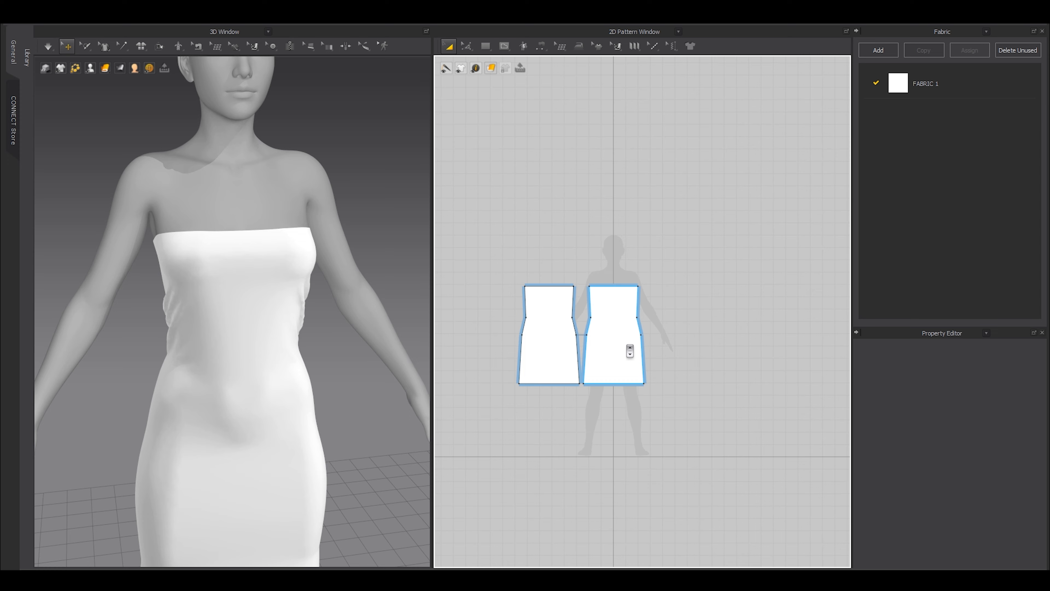
Simulate both flared dress panels and orbit to check the knee-length drape from the side.
left_click(596, 350)
scroll(251, 301, "up", 2)
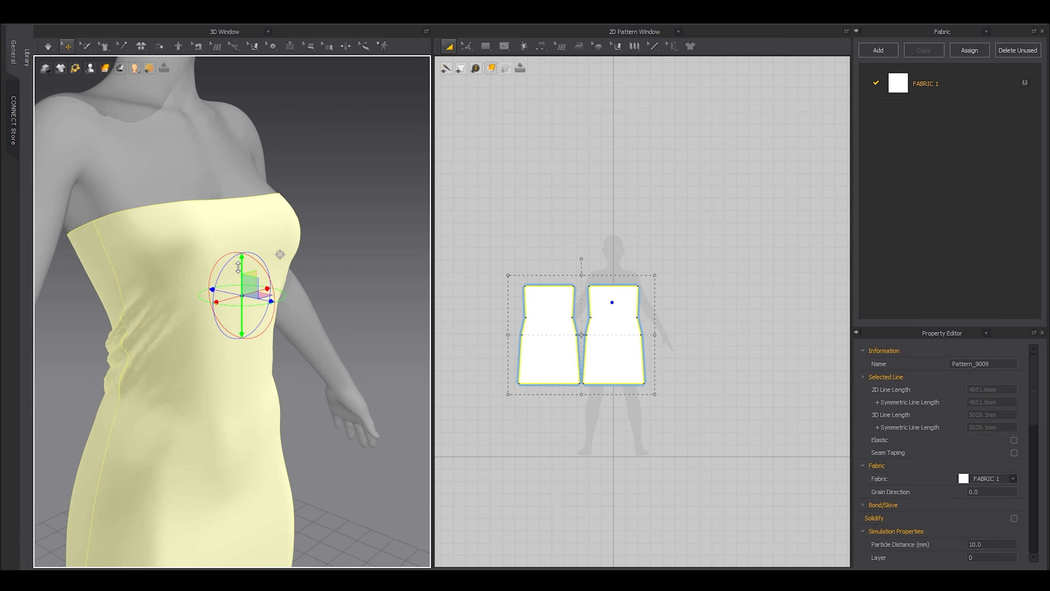
key("space")
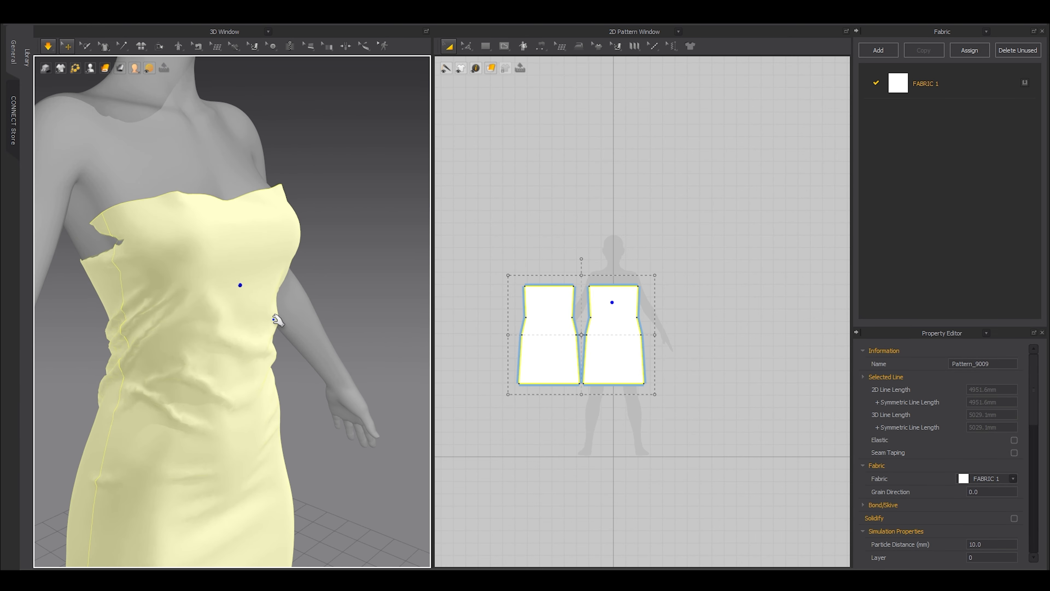
right_click_drag(347, 342, 171, 277)
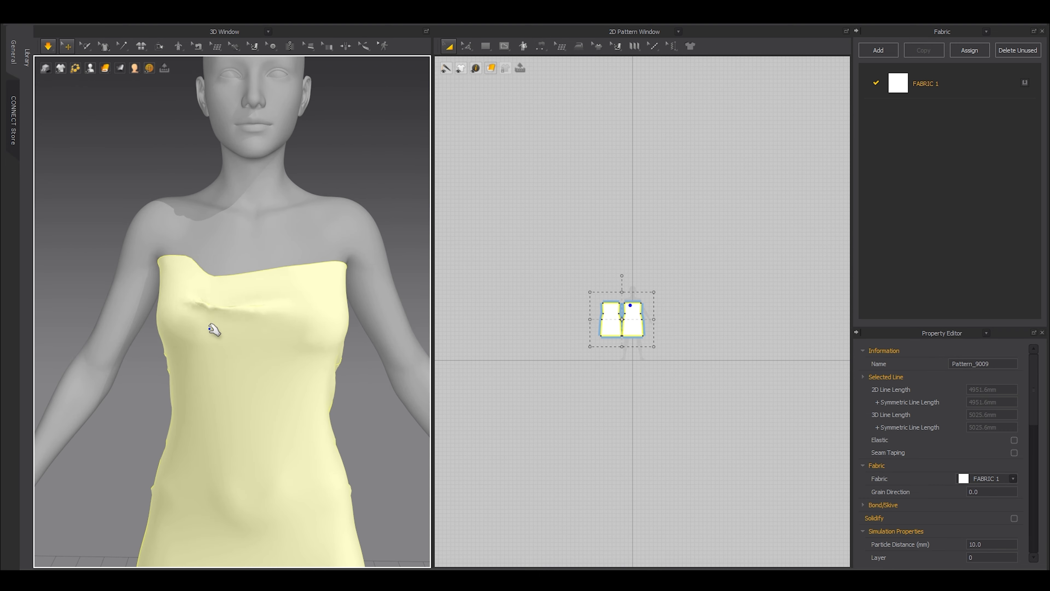
scroll(214, 330, "down", 5)
right_click_drag(241, 410, 199, 386)
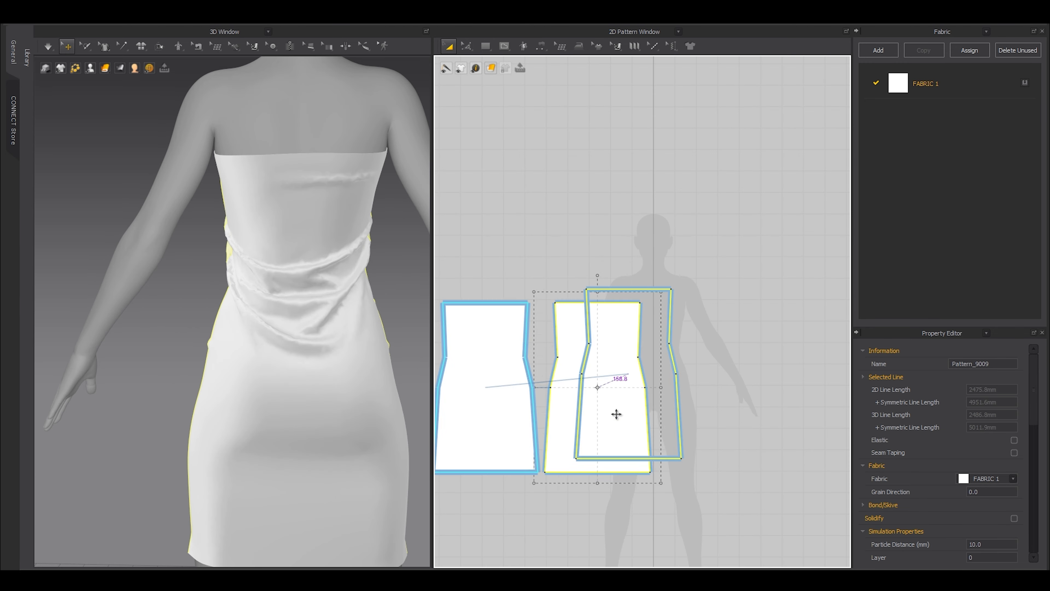
scroll(745, 328, "up", 2)
key("z")
left_click_drag(750, 265, 639, 344)
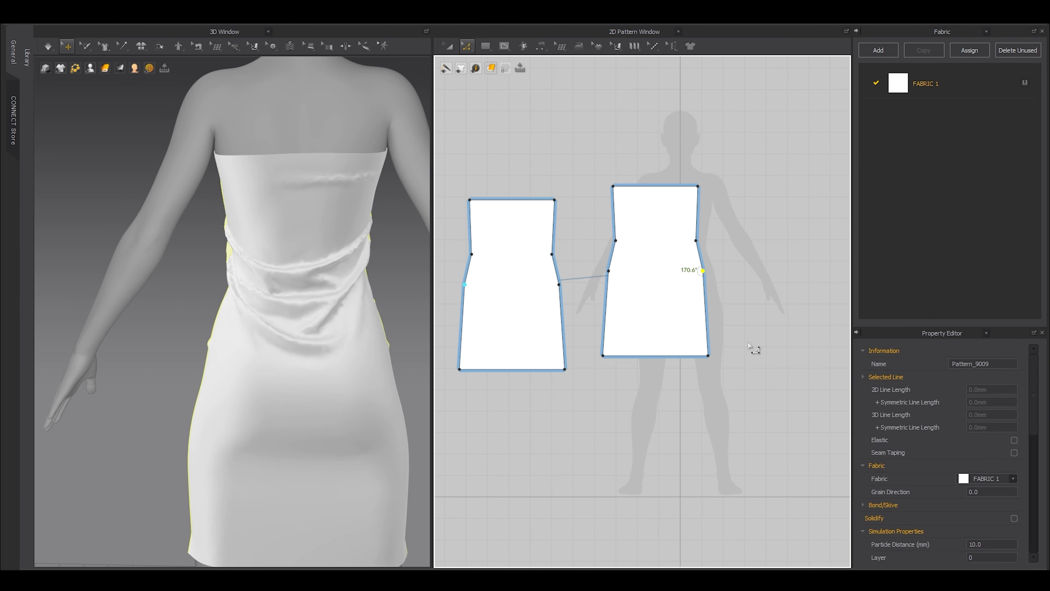
Widen the right pattern's hip, side and bottom lines slightly.
left_click(662, 356)
scroll(413, 381, "down", 2)
scroll(651, 298, "up", 2)
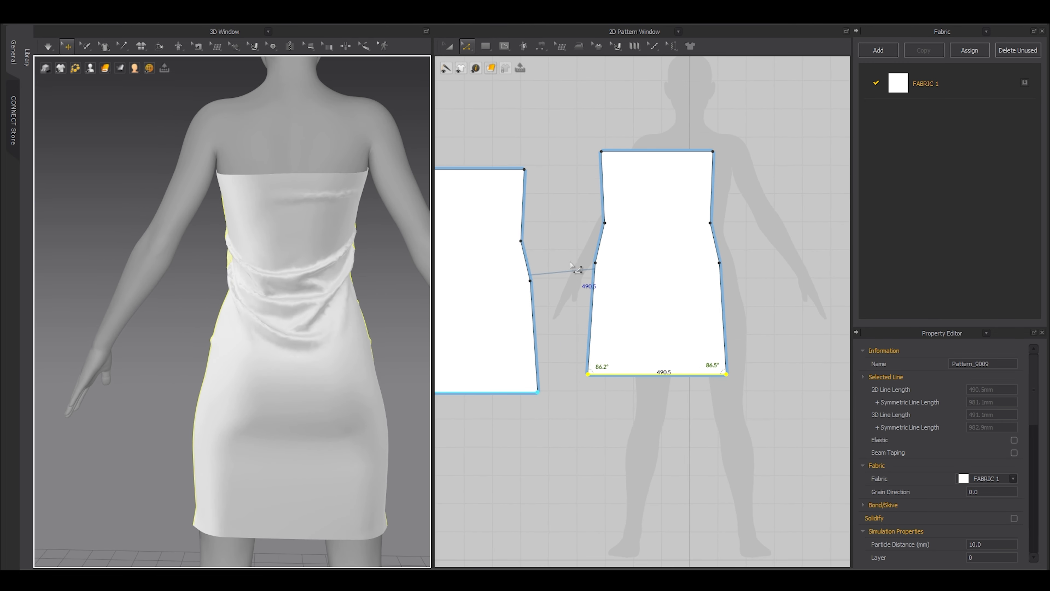
left_click_drag(570, 263, 765, 400)
left_click_drag(558, 213, 759, 396)
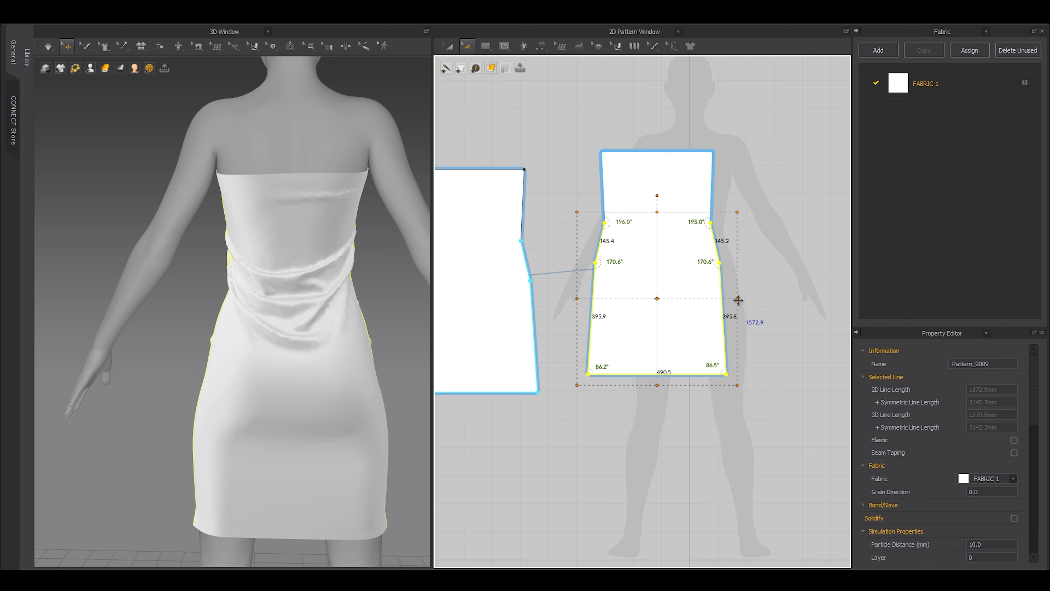
left_click_drag(738, 300, 741, 298)
right_click_drag(591, 128, 579, 222)
Scale the right pattern's top edge narrower.
left_click(683, 247)
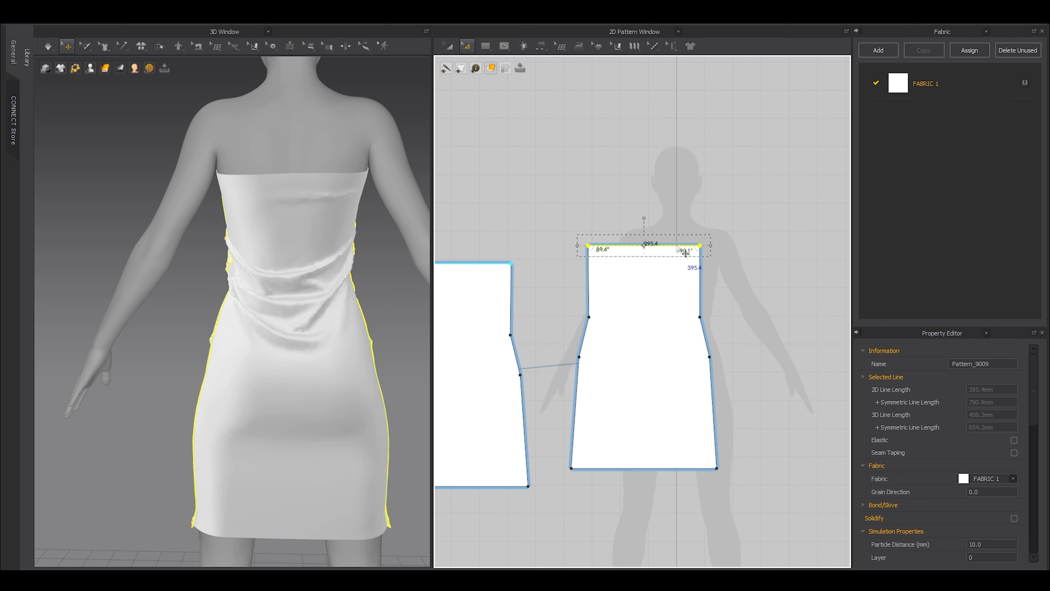
left_click_drag(711, 245, 707, 245)
left_click(734, 234)
right_click_drag(173, 255, 293, 350)
scroll(293, 351, "up", 5)
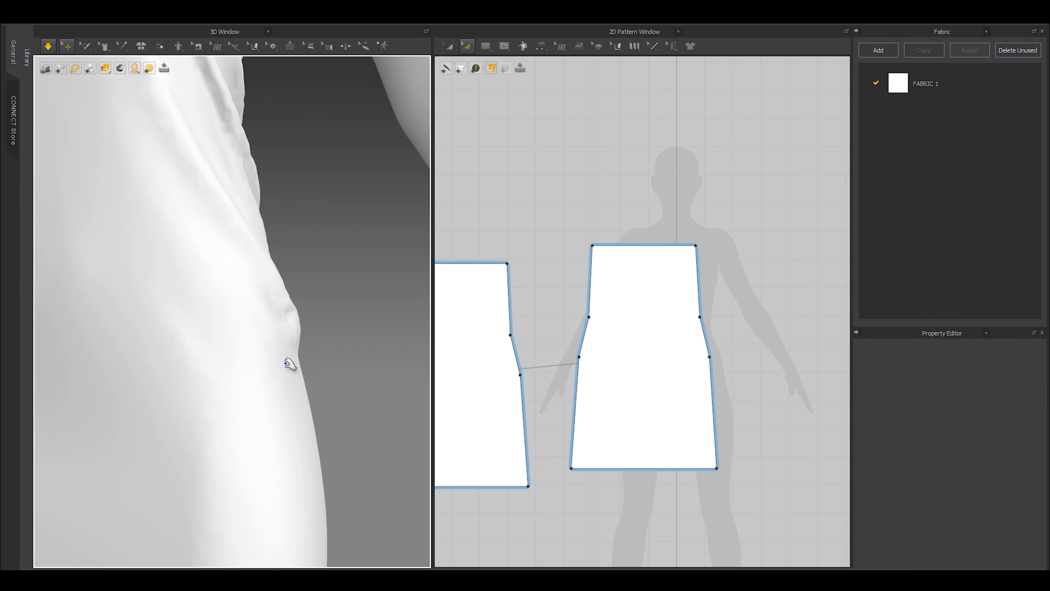
Straighten the horizontal internal line on the pattern to 175.1° angles.
left_click(288, 363)
scroll(703, 376, "up", 5)
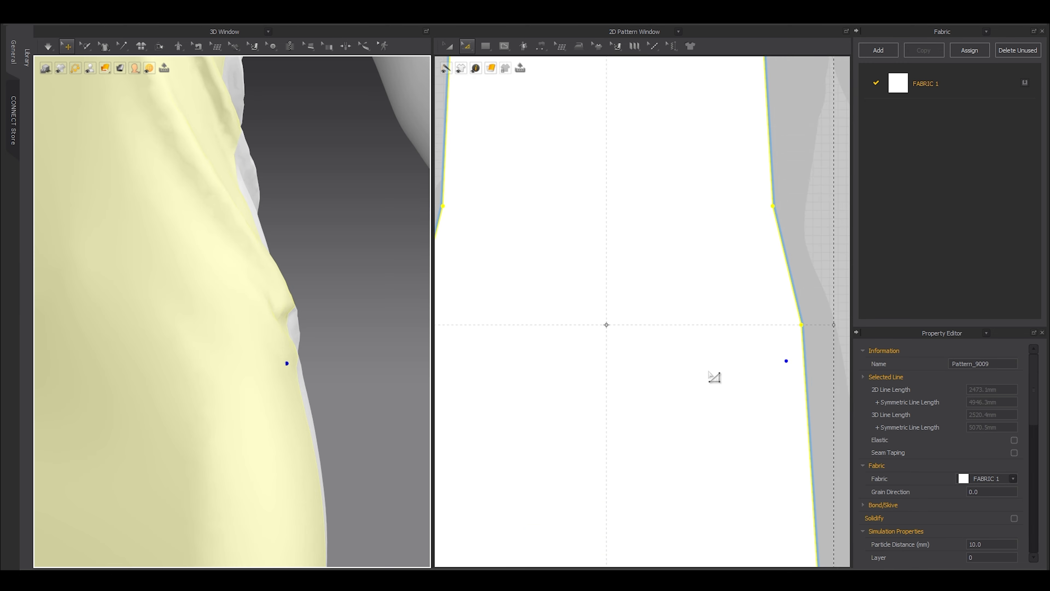
scroll(765, 331, "down", 4)
left_click(583, 354)
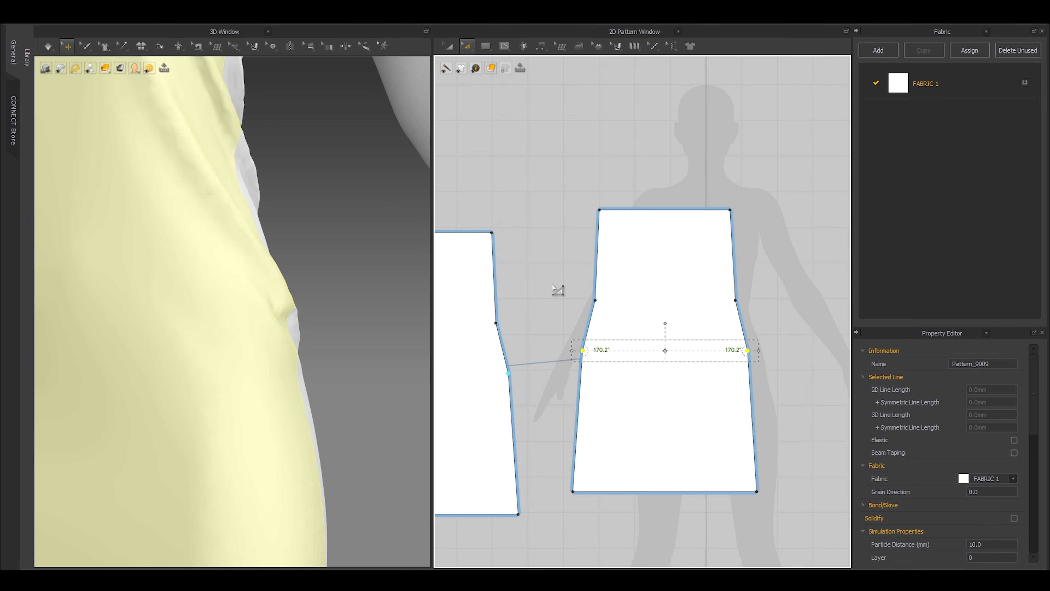
left_click_drag(747, 351, 744, 351)
scroll(211, 328, "down", 5)
left_click(307, 340)
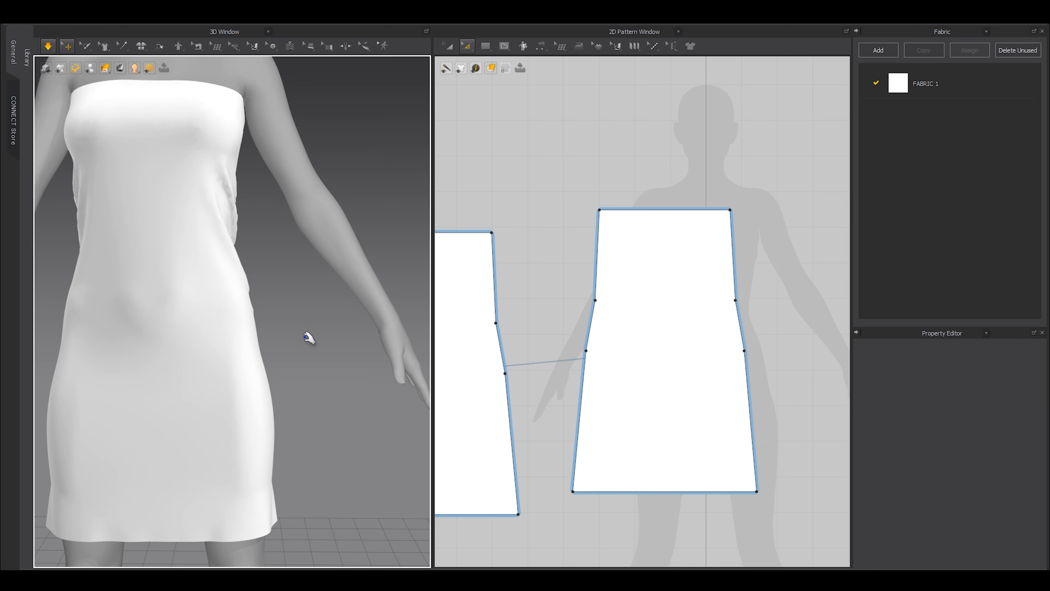
Hide the avatar and orbit around the draped dress to inspect it.
scroll(272, 354, "down", 2)
scroll(272, 354, "down", 3)
key("shift+a")
right_click_drag(272, 355, 248, 375)
scroll(249, 375, "up", 2)
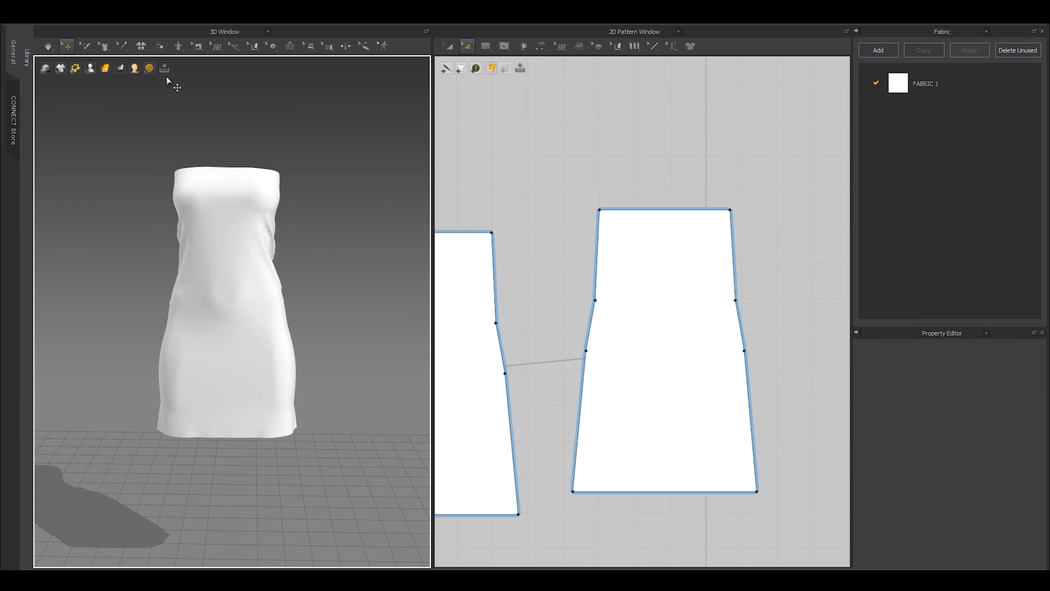
Check the fit on the Strain Map, then return to the normal avatar display.
left_click(122, 70)
left_click(122, 81)
right_click_drag(273, 304, 307, 301)
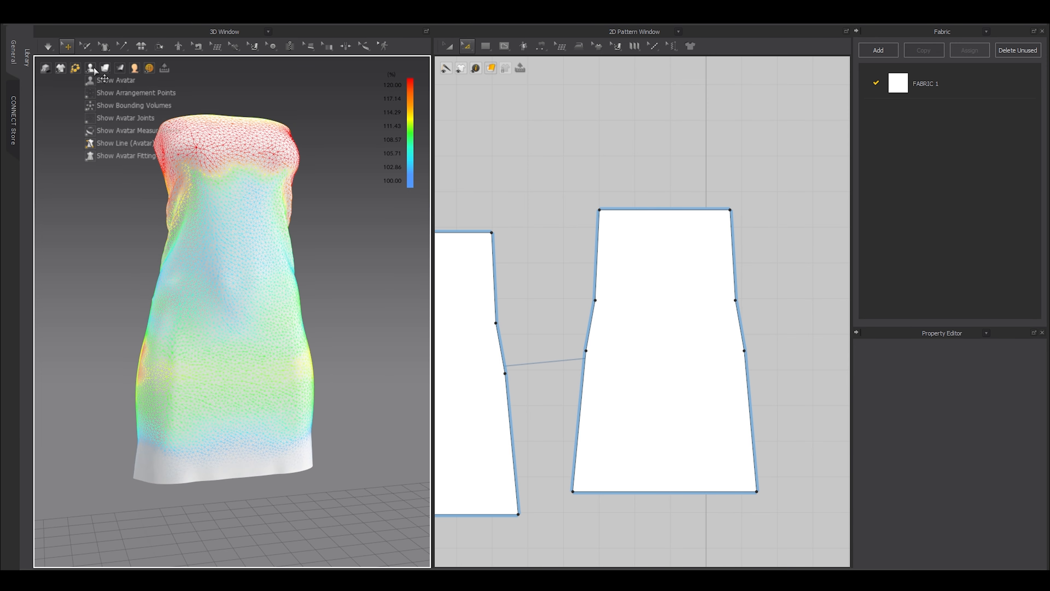
left_click(121, 81)
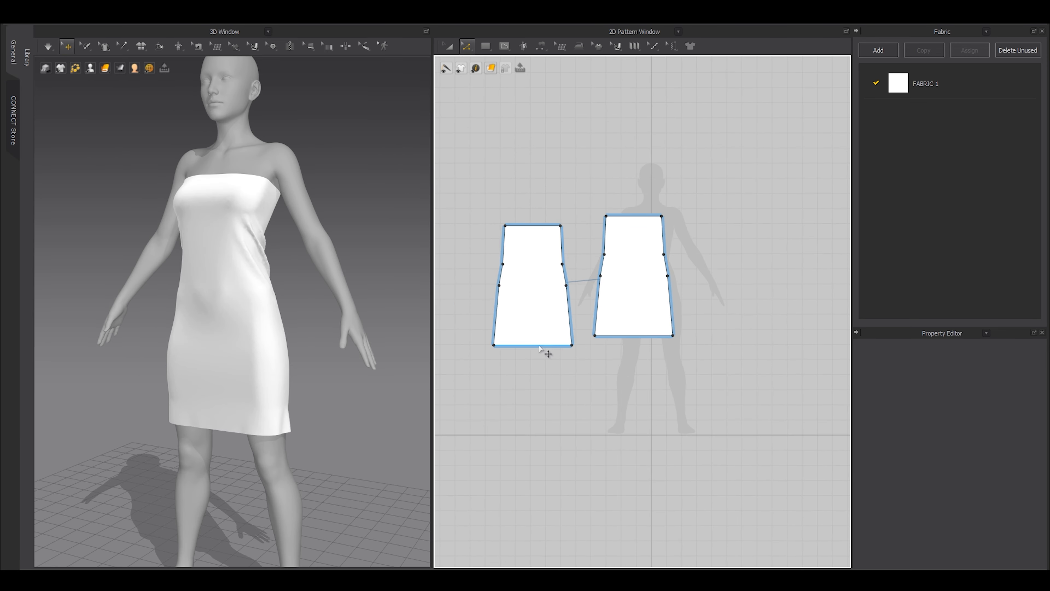
Drag the left pattern's hem line down to lengthen the dress and simulate it.
left_click(539, 347)
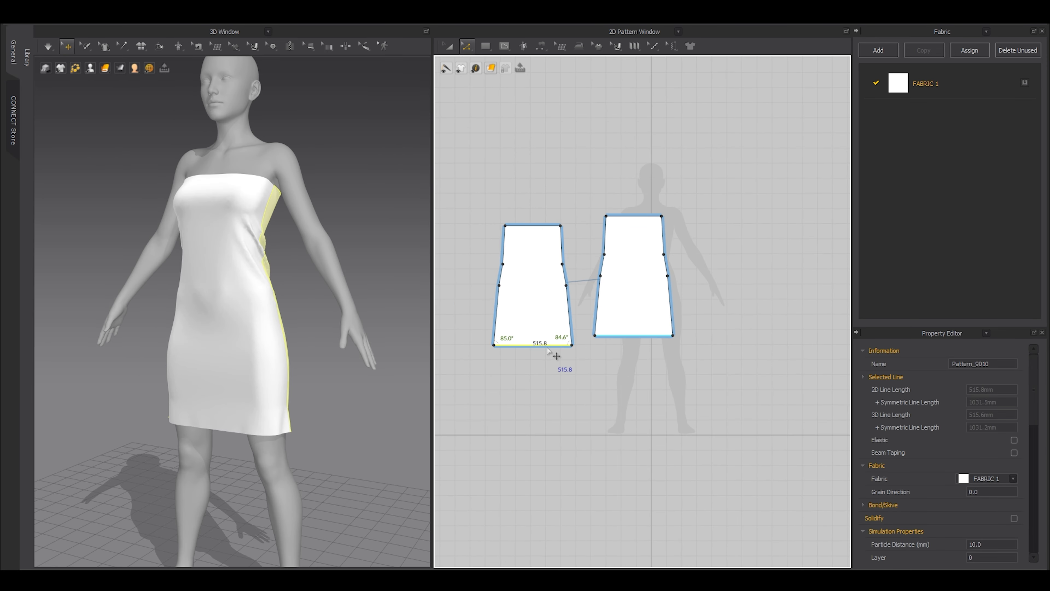
left_click_drag(547, 348, 544, 384, "shift")
key("space")
scroll(286, 388, "up", 3)
right_click_drag(290, 386, 335, 356)
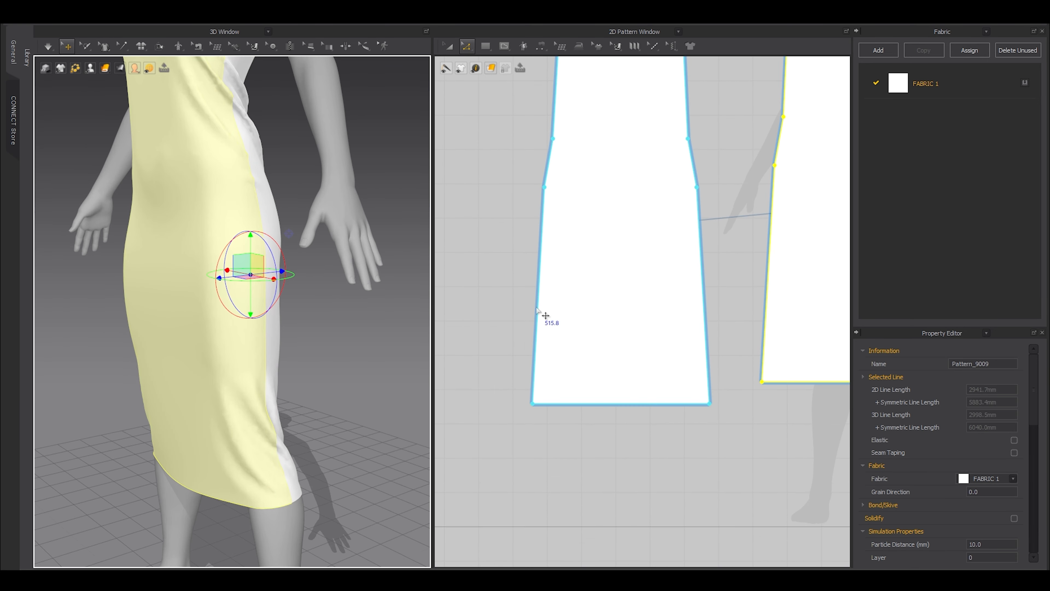
scroll(546, 316, "down", 3)
scroll(661, 329, "up", 3)
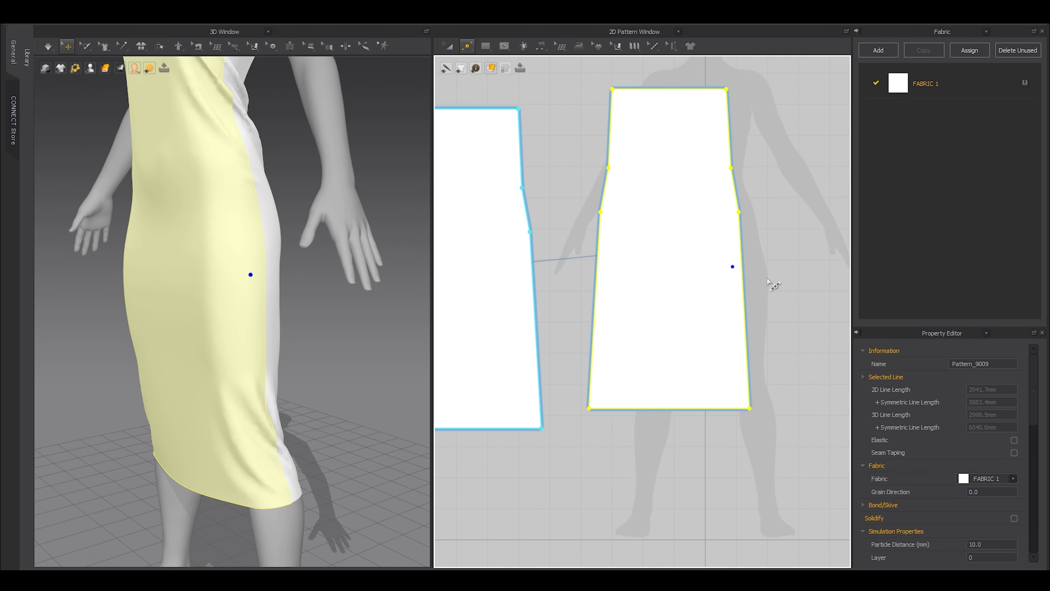
Scale the lower section of the right pattern wider to flare the skirt and re-simulate.
left_click(743, 280)
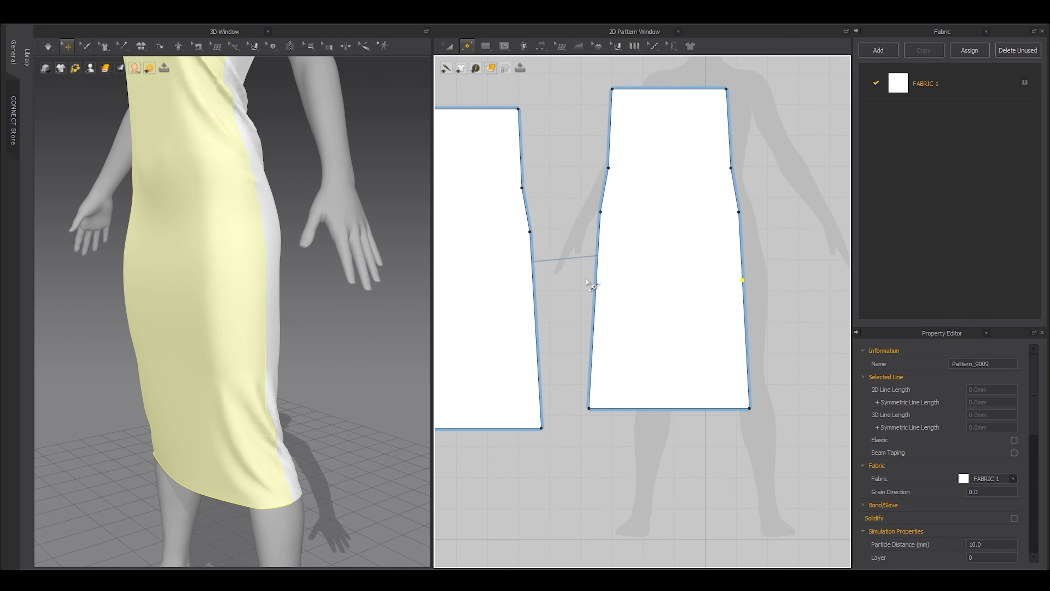
left_click(572, 264)
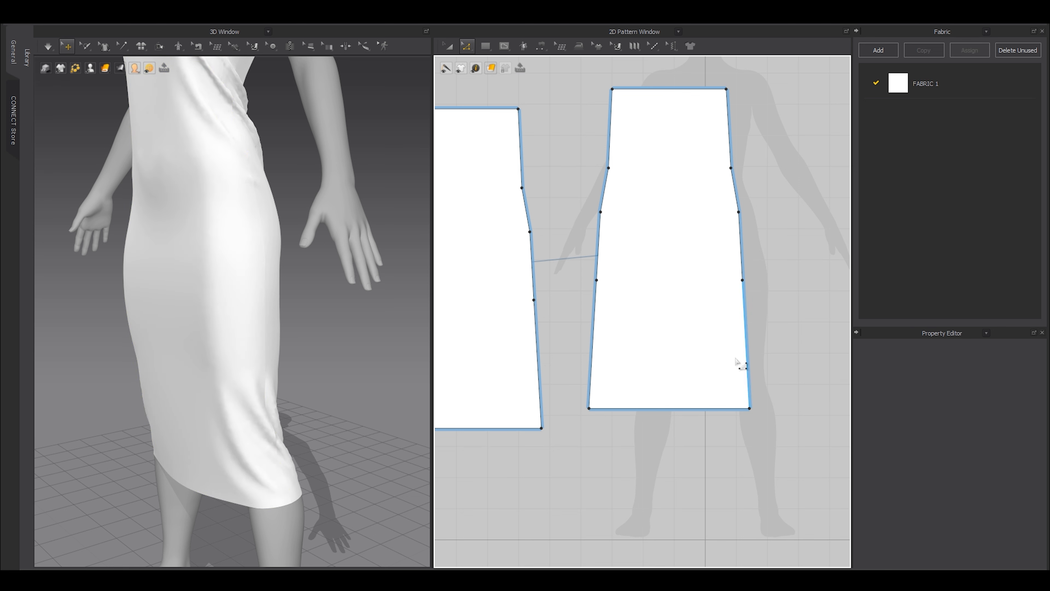
mouse_move(833, 452)
left_mouse_down()
mouse_move(776, 414)
mouse_move(774, 446)
left_mouse_up()
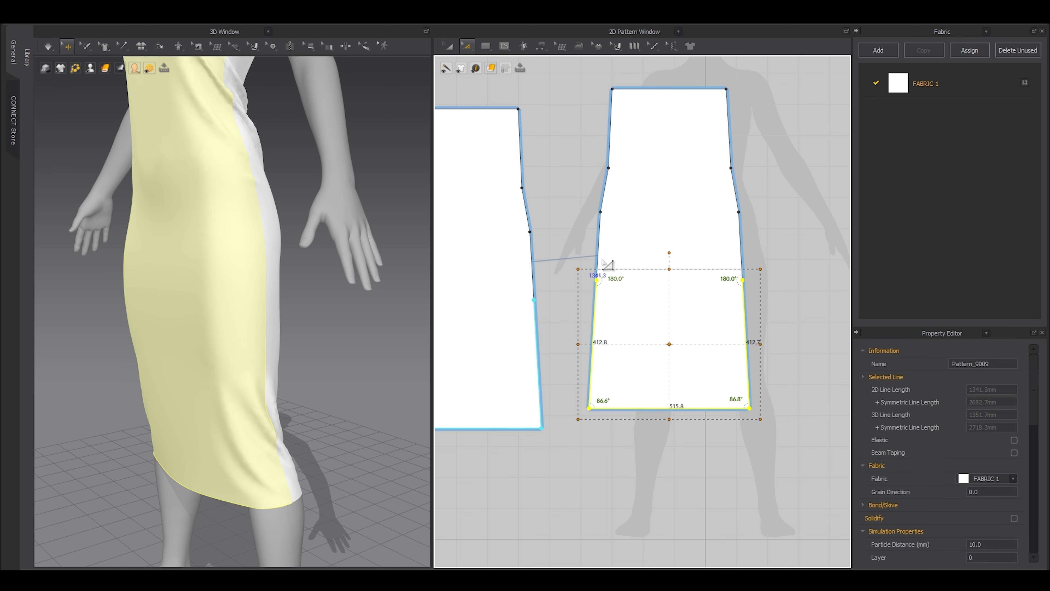
left_click_drag(767, 350, 784, 341)
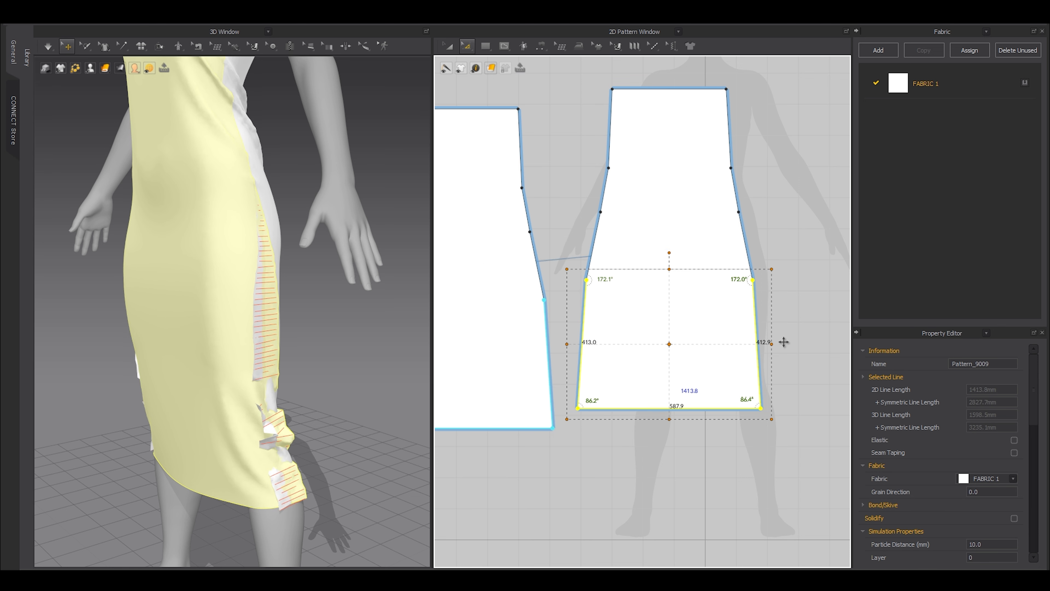
key("space")
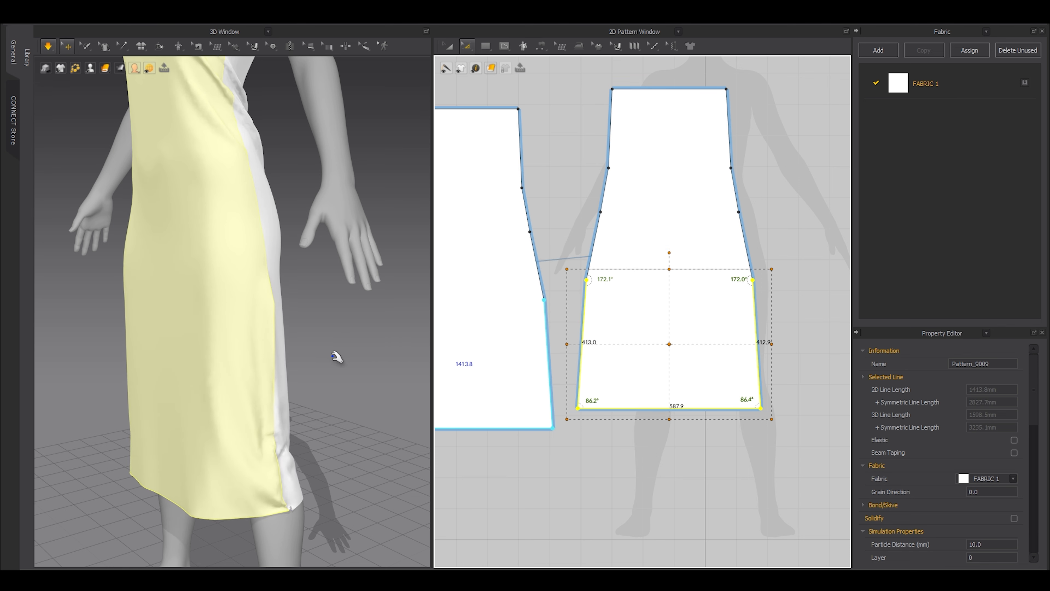
right_click_drag(318, 355, 372, 369)
scroll(285, 371, "up", 4)
key("space")
Marquee the two hip points on the right pattern and pull them slightly inward.
left_click(336, 336)
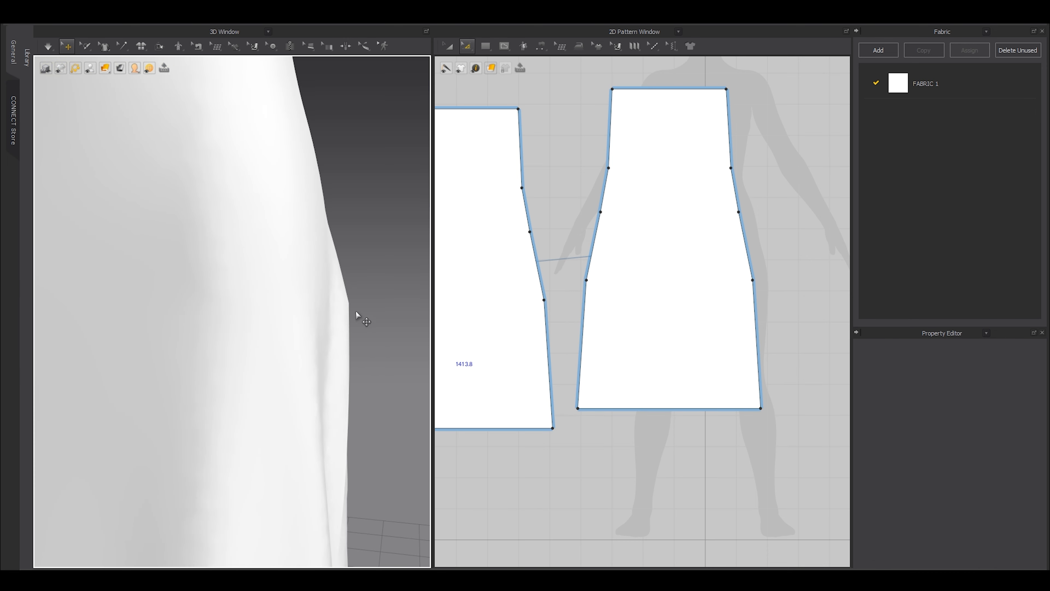
scroll(591, 275, "up", 4)
scroll(575, 297, "down", 4)
left_click_drag(545, 268, 814, 329)
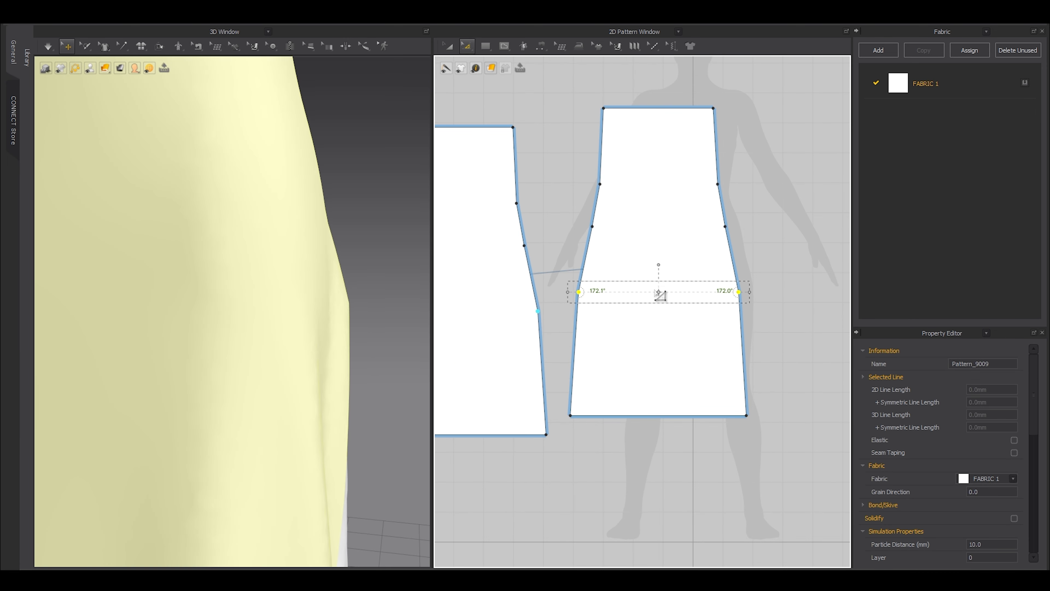
left_click_drag(749, 293, 744, 293)
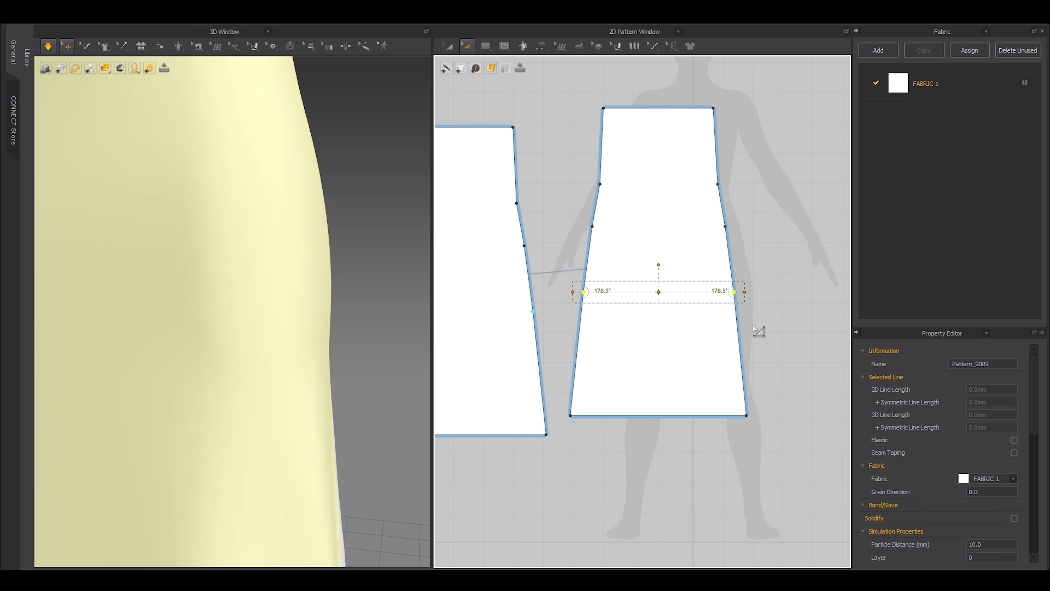
Re-drape the dress and toggle the avatar off and on to inspect it.
scroll(298, 314, "down", 6)
right_click_drag(299, 314, 355, 382)
scroll(305, 338, "down", 2)
key("space")
left_click(302, 339)
key("space")
key("shift+a")
scroll(166, 359, "up", 3)
key("shift+a")
Raise the hem line slightly to shorten the dress and simulate the new length.
mouse_move(494, 435)
left_mouse_down("shift")
mouse_move(495, 424)
mouse_move(504, 430)
left_mouse_up("shift")
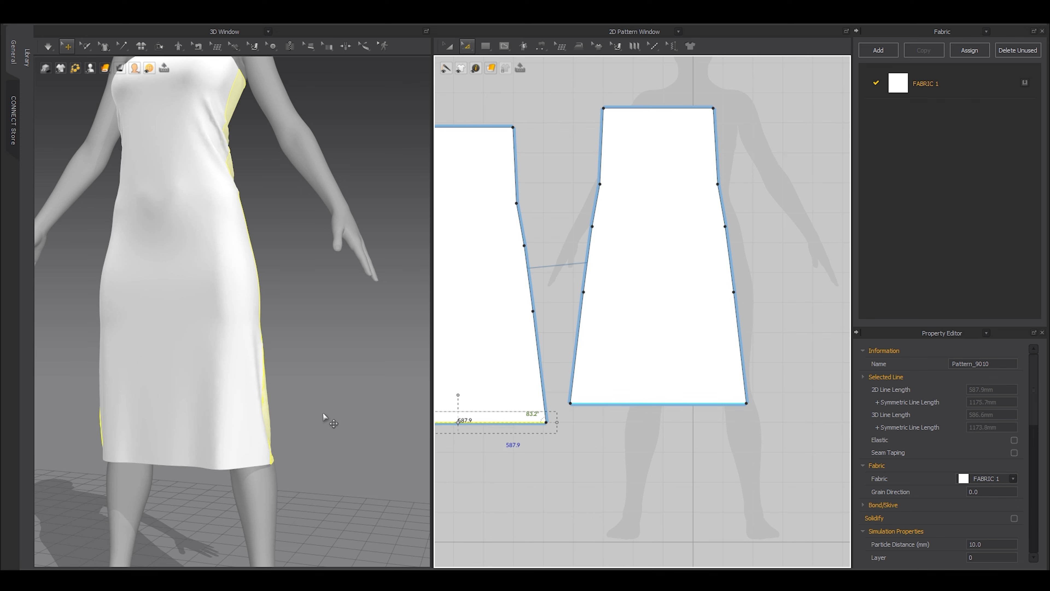
key("space")
right_click_drag(295, 391, 248, 352)
key("shift+a")
scroll(233, 271, "up", 4)
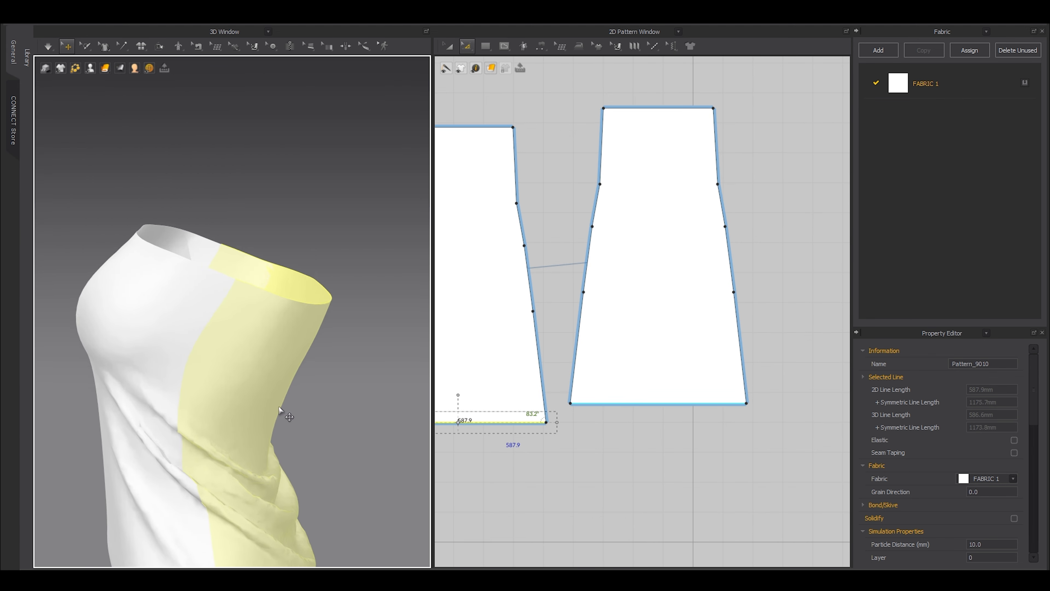
scroll(243, 276, "down", 3)
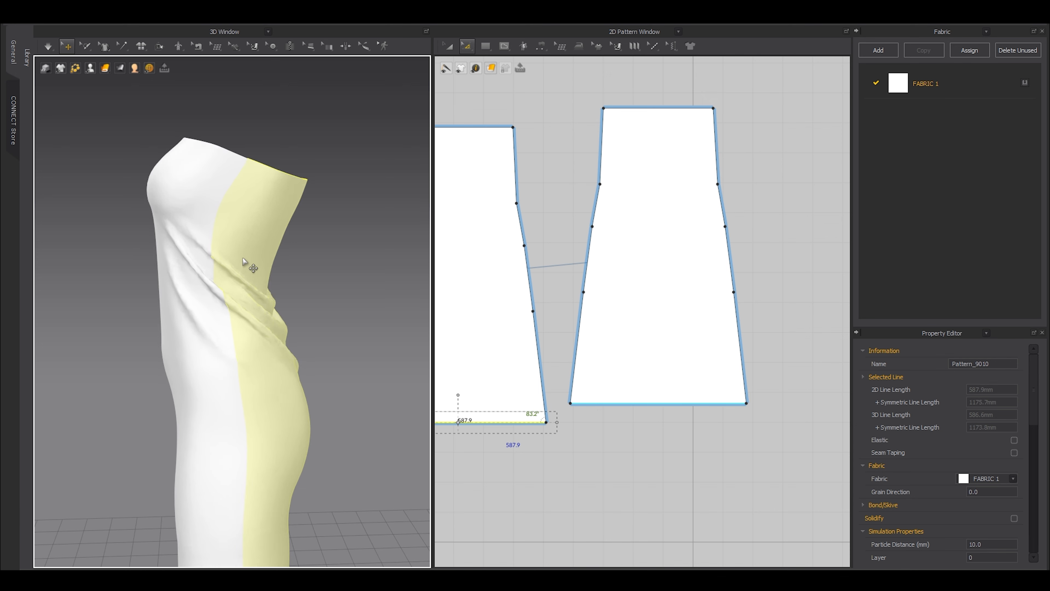
key("shift+a")
Tug the front piece to smooth its drape, then stop simulating and view it without the avatar.
left_click(228, 222)
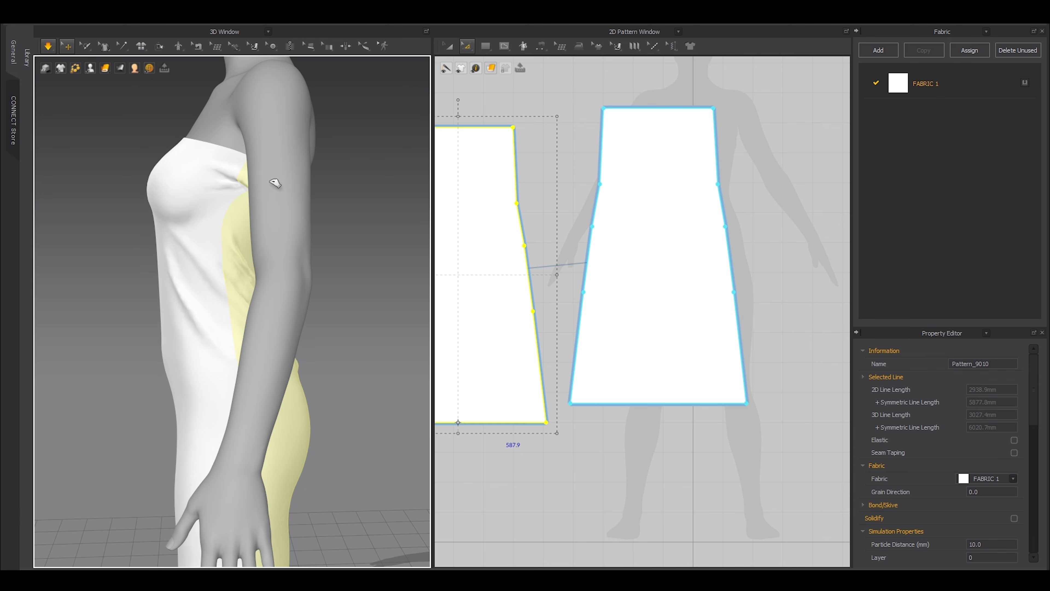
right_click_drag(277, 261, 172, 297)
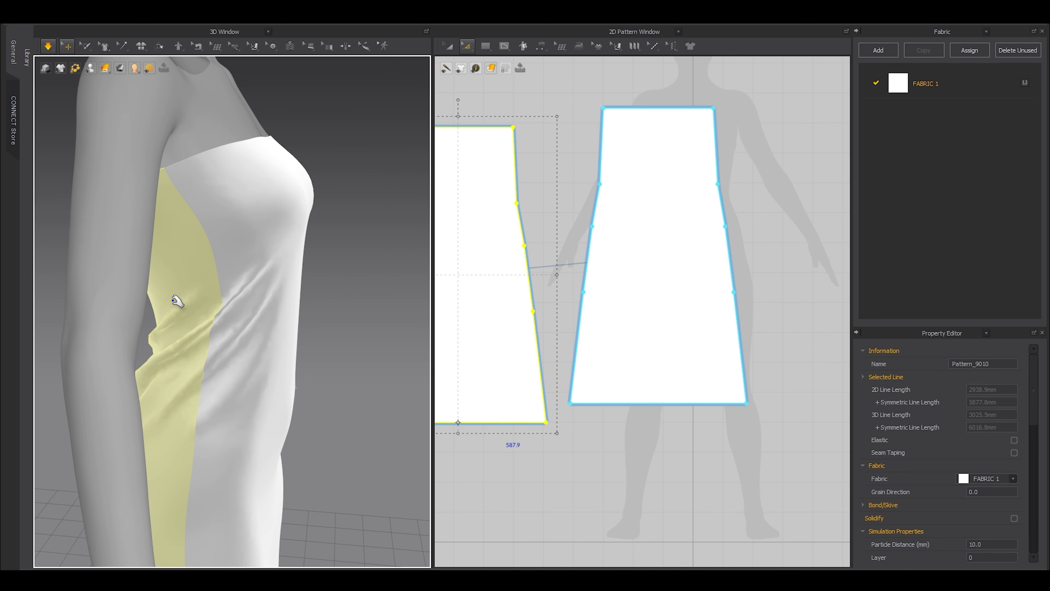
left_click_drag(226, 273, 182, 285)
right_click_drag(182, 285, 287, 331)
key("space")
key("shift+a")
scroll(305, 361, "down", 5)
right_click_drag(265, 364, 281, 331)
scroll(284, 320, "up", 6)
scroll(598, 316, "down", 4)
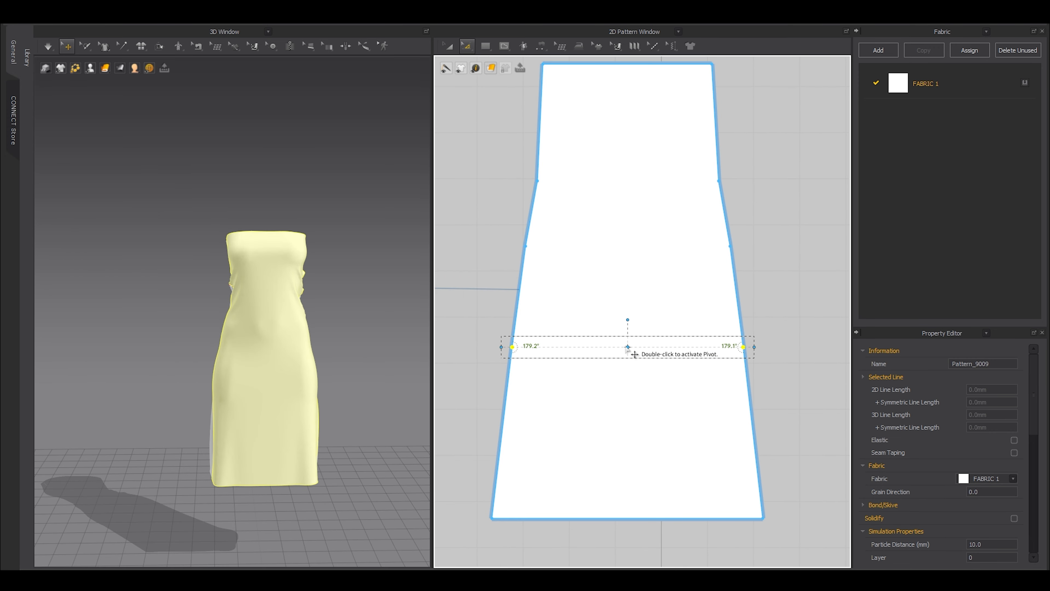
Nudge the hip points outward and pull the two waist points inward to narrow the waist.
left_click_drag(756, 349, 767, 347)
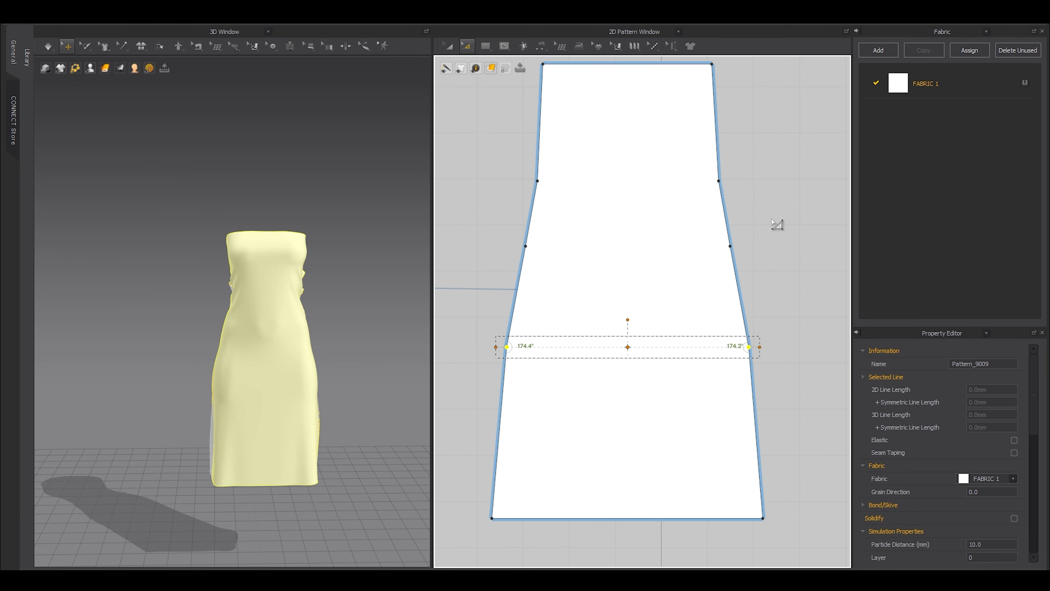
left_click_drag(748, 167, 446, 185)
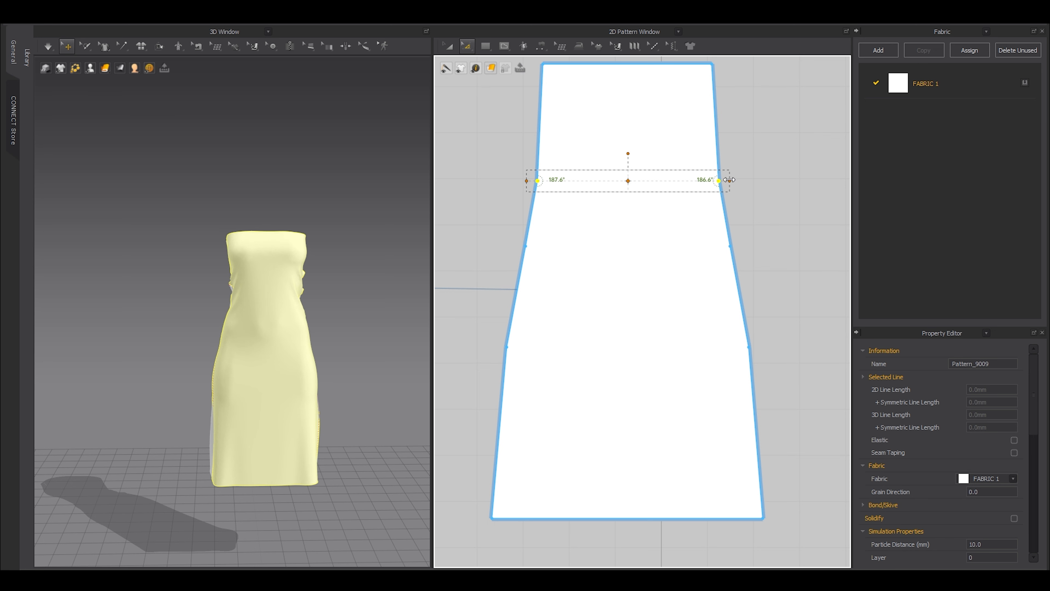
left_click_drag(729, 180, 721, 183)
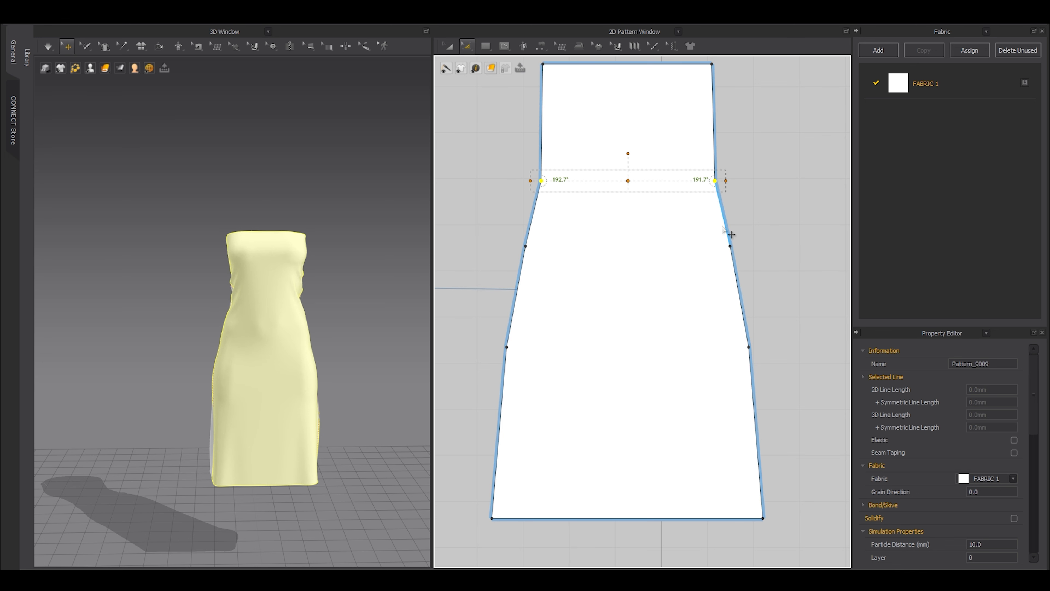
scroll(730, 235, "down", 2)
Convert the side lines between waist and hip to curve points for smooth curves.
left_click_drag(792, 356, 556, 190)
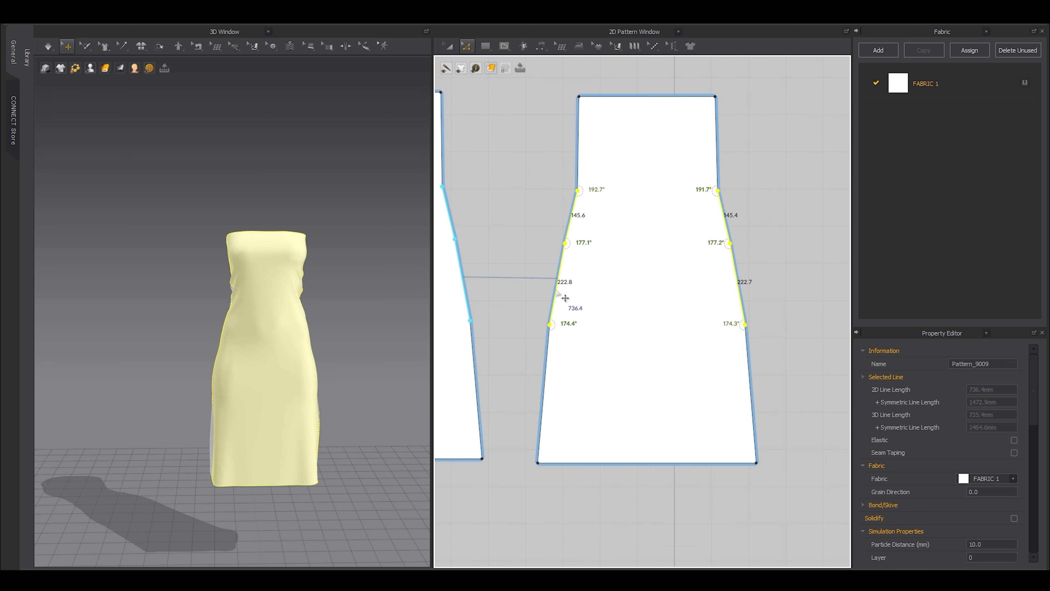
right_click(550, 324)
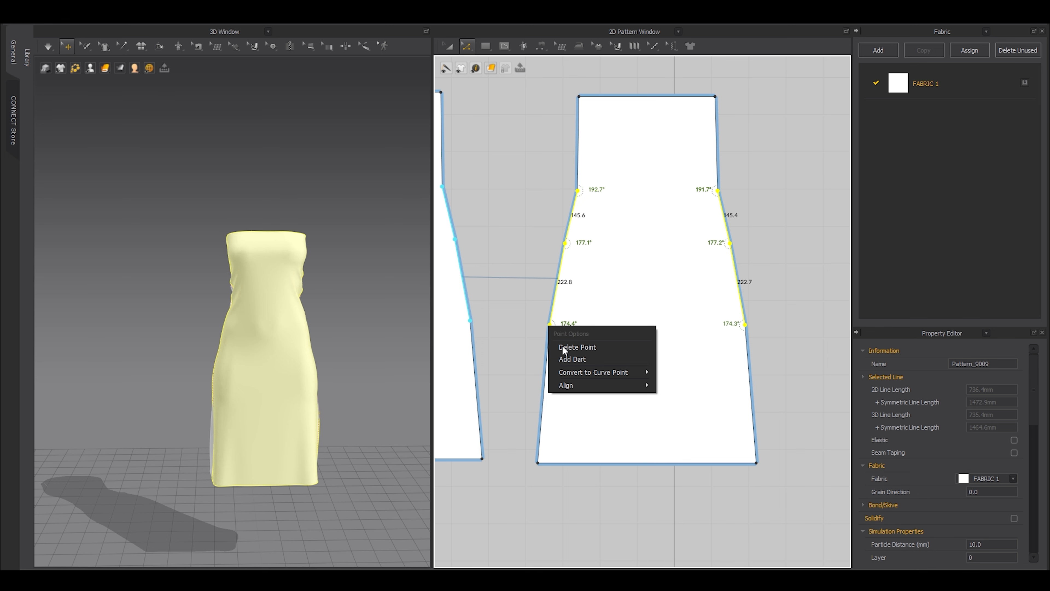
mouse_move(569, 372)
left_click(685, 383)
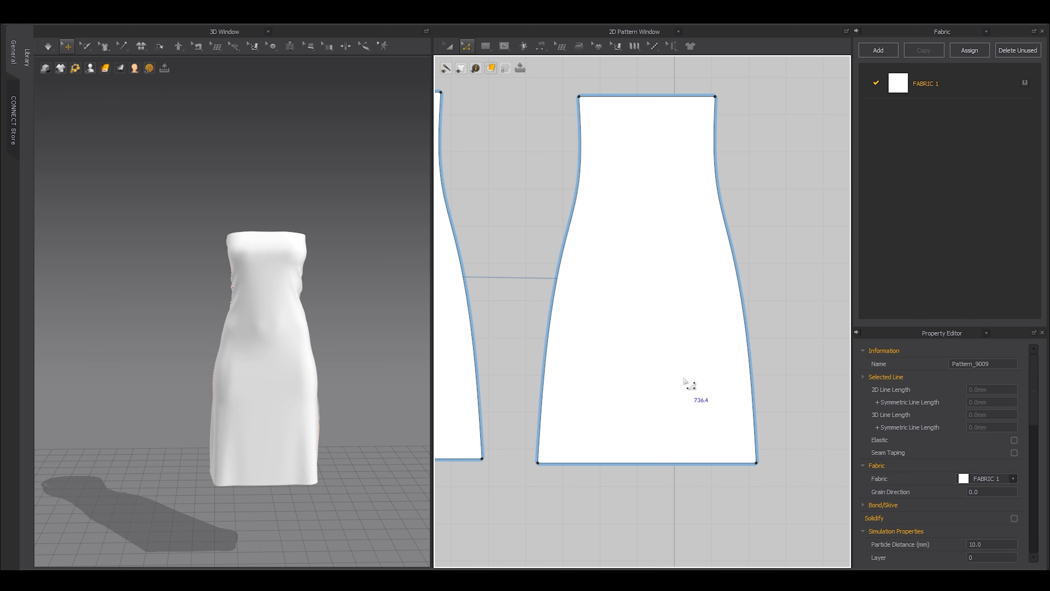
key("a")
scroll(591, 233, "down", 3)
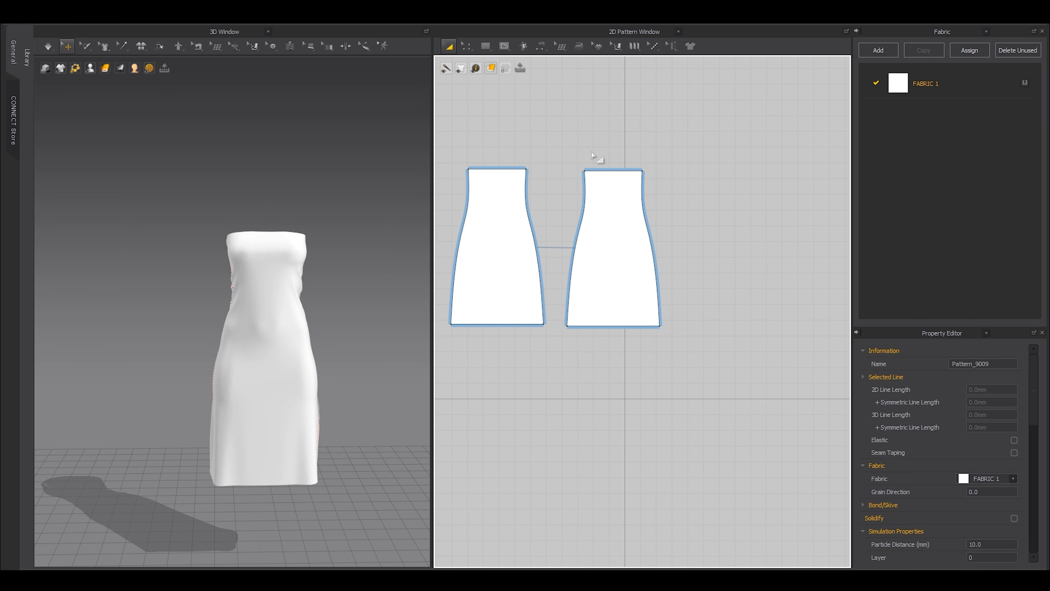
Simulate the dress so it settles and orbit to view its side seams.
mouse_move(231, 323)
right_mouse_down()
mouse_move(290, 343)
mouse_move(248, 331)
right_mouse_up()
scroll(232, 331, "up", 3)
key("space")
right_click_drag(259, 374, 152, 370)
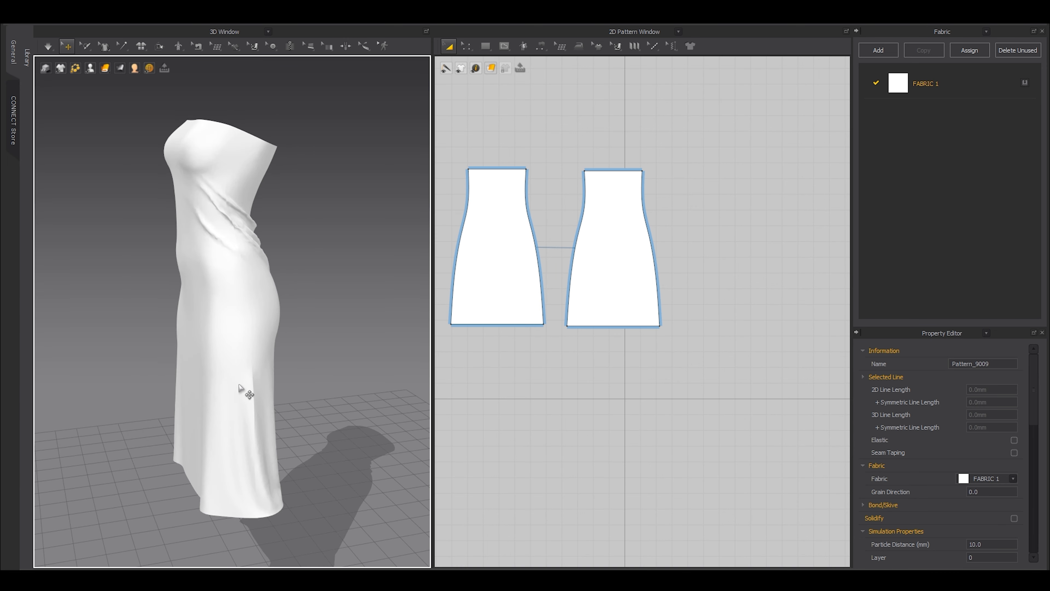
scroll(244, 394, "up", 5)
Switch to curve point editing (V) and select the dress pattern piece to refine its side curves.
key("v")
scroll(588, 253, "up", 3)
left_click(529, 270)
scroll(562, 283, "up", 3)
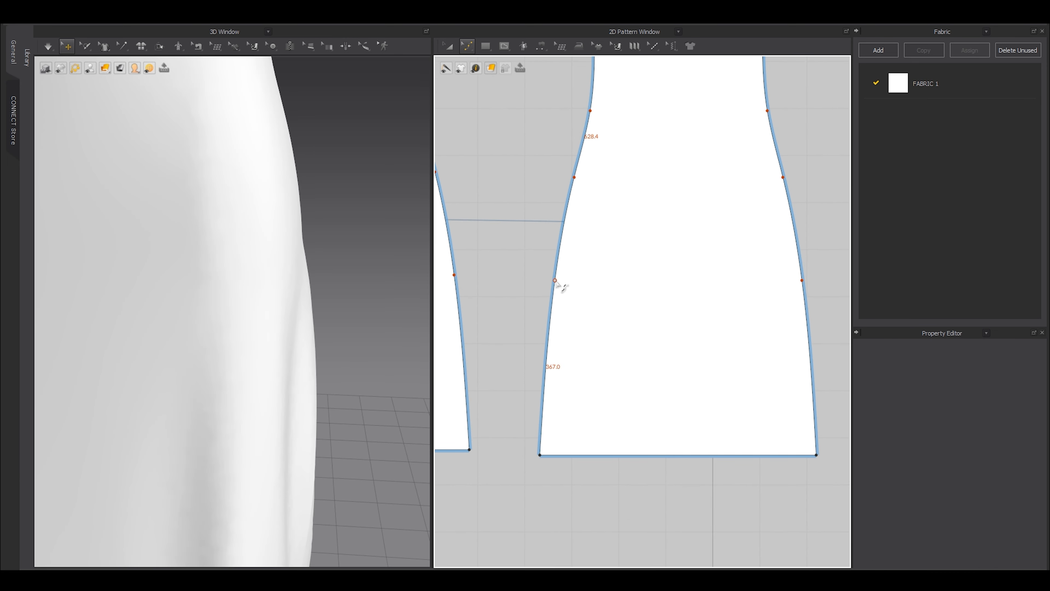
scroll(555, 282, "up", 3)
left_click(558, 278)
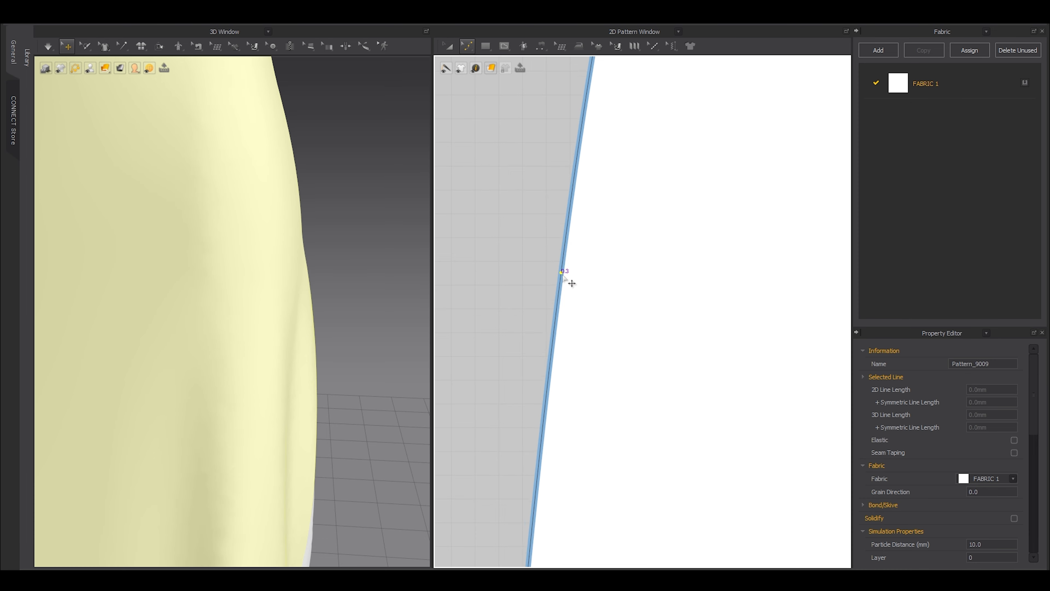
scroll(586, 281, "down", 5)
scroll(636, 306, "up", 4)
scroll(637, 306, "up", 2)
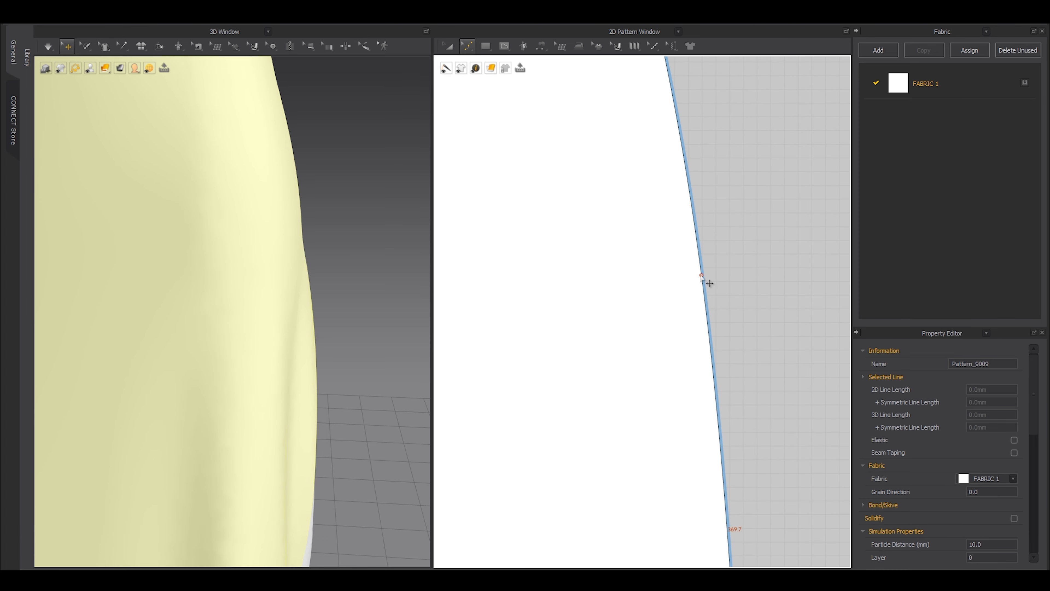
scroll(537, 297, "down", 3)
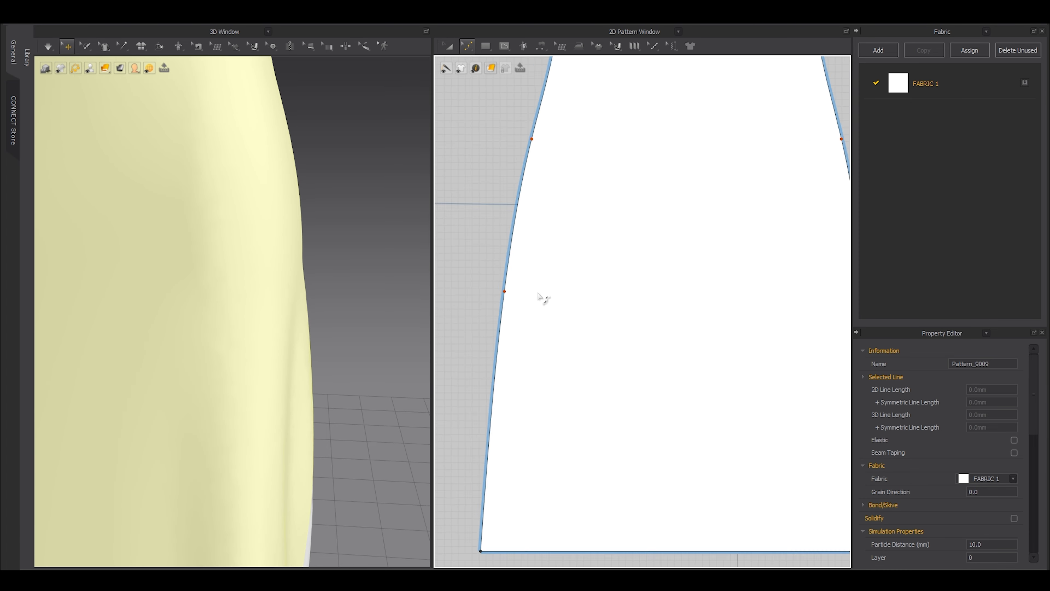
scroll(537, 297, "down", 4)
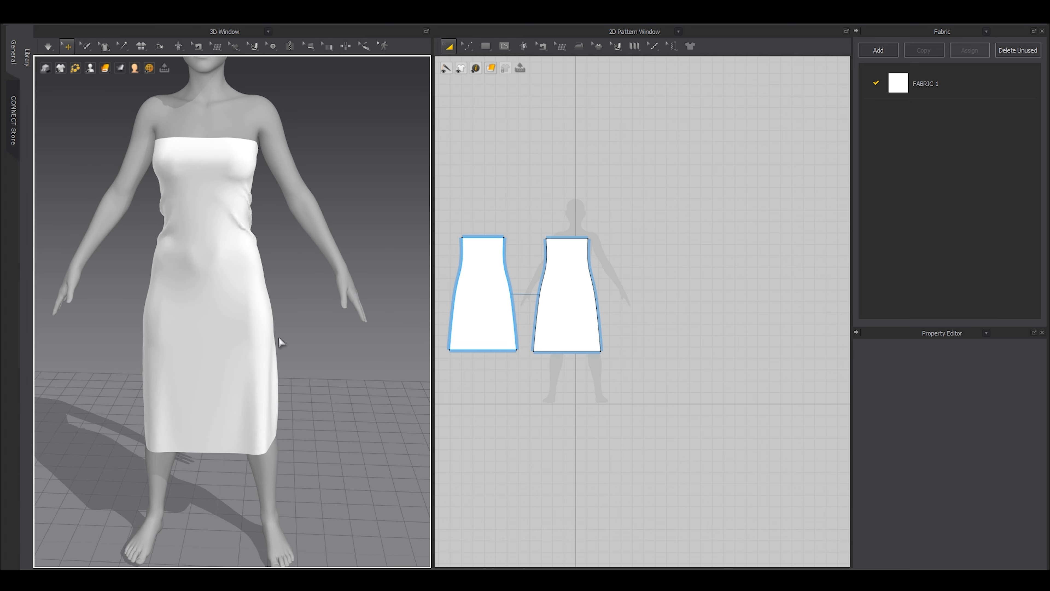
Hide the avatar and view the dress alone from the side, selecting the left piece.
right_click_drag(213, 255, 112, 268)
key("shift+a")
scroll(216, 268, "down", 2)
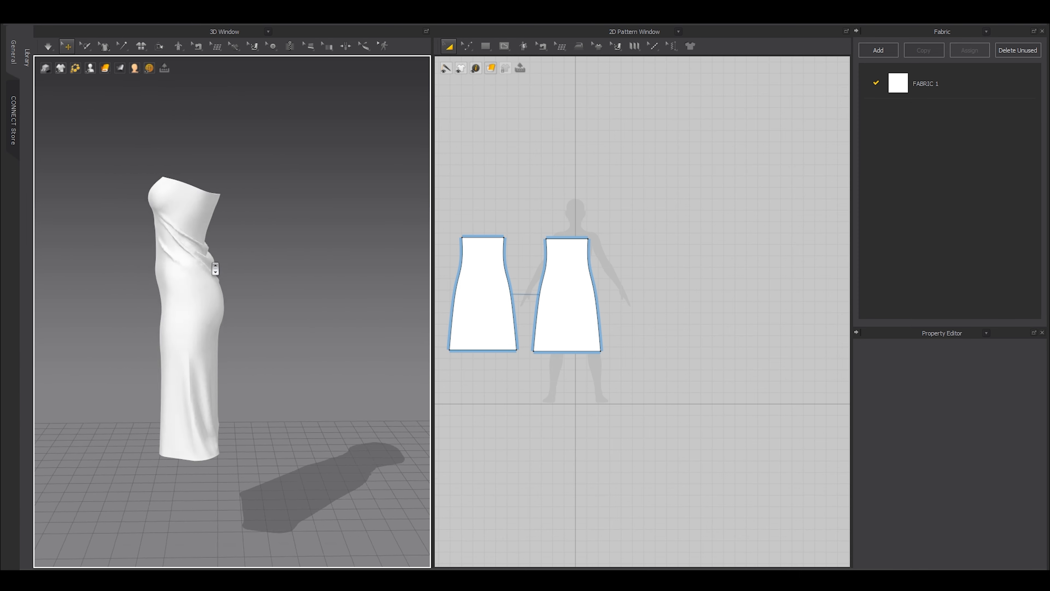
left_click(193, 264)
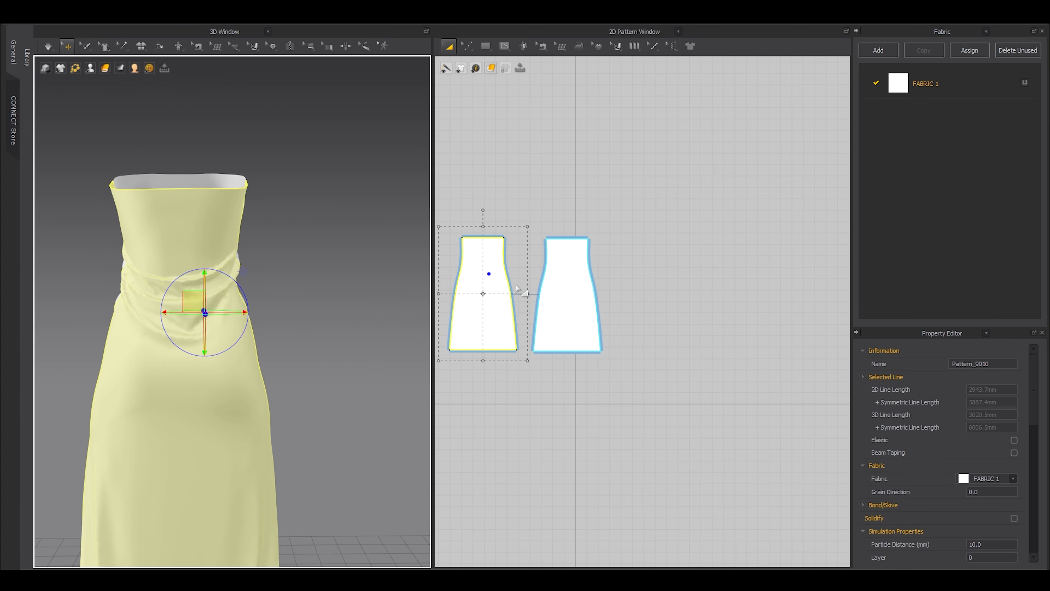
scroll(517, 290, "down", 3)
Move the left and right dress pattern pieces further apart in the 2D window.
scroll(527, 326, "up", 6)
left_click_drag(548, 327, 536, 334)
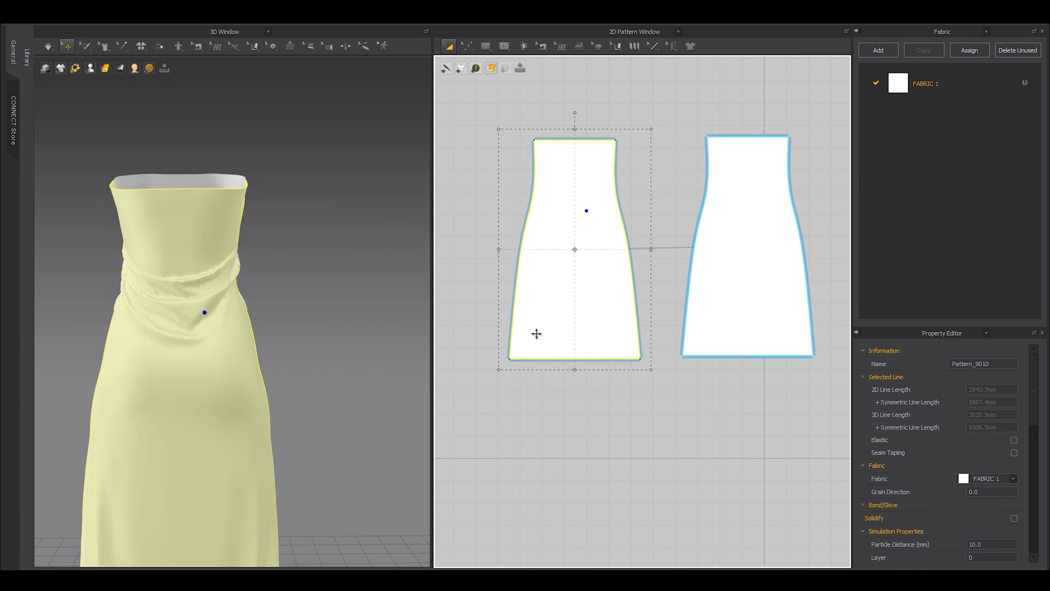
left_click_drag(734, 311, 744, 310)
scroll(662, 215, "down", 2)
left_click(637, 184)
scroll(641, 265, "up", 3)
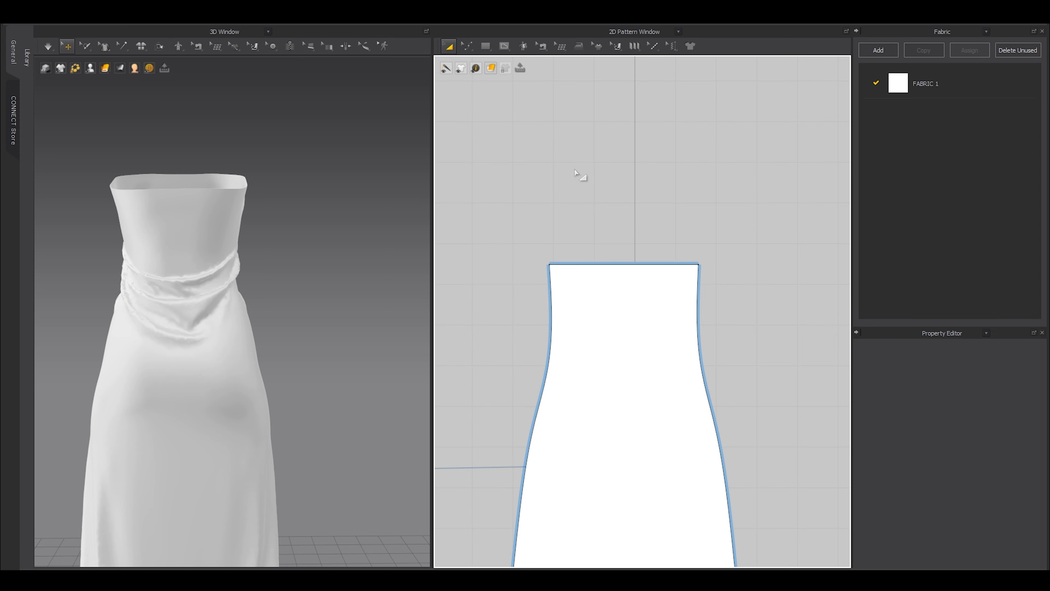
left_click(624, 264)
scroll(626, 281, "down", 3)
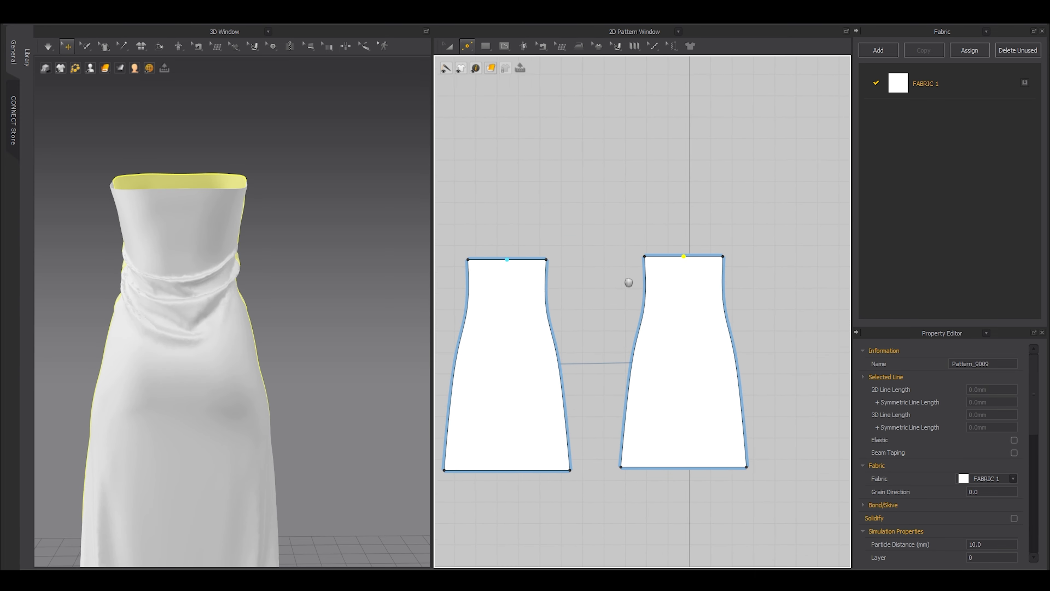
scroll(682, 269, "up", 3)
Draw an internal line (G) from the neckline midpoint to the hem midpoint.
key("g")
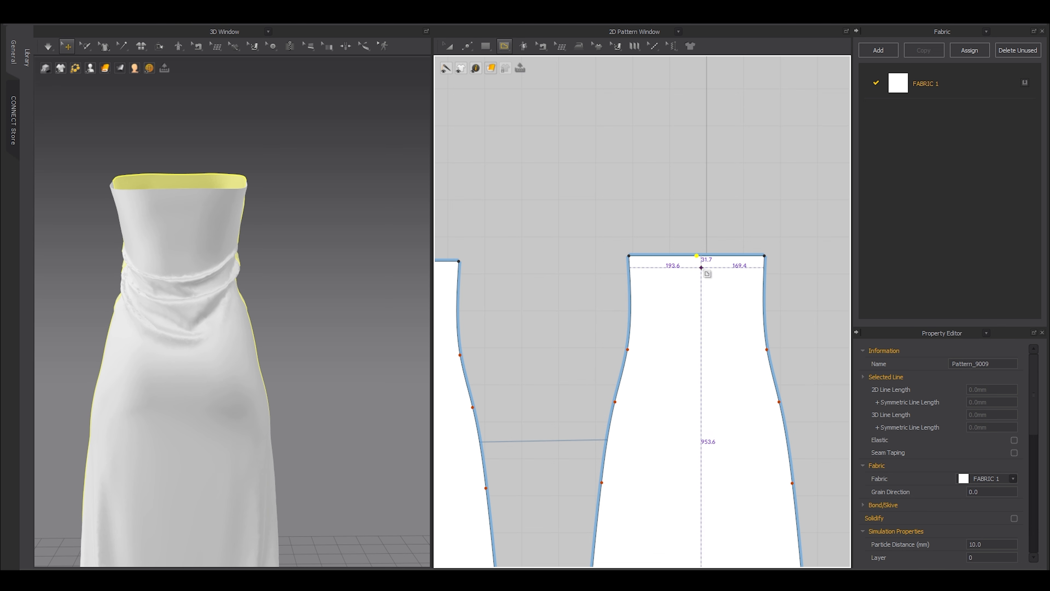
left_click(697, 256)
scroll(709, 319, "down", 3)
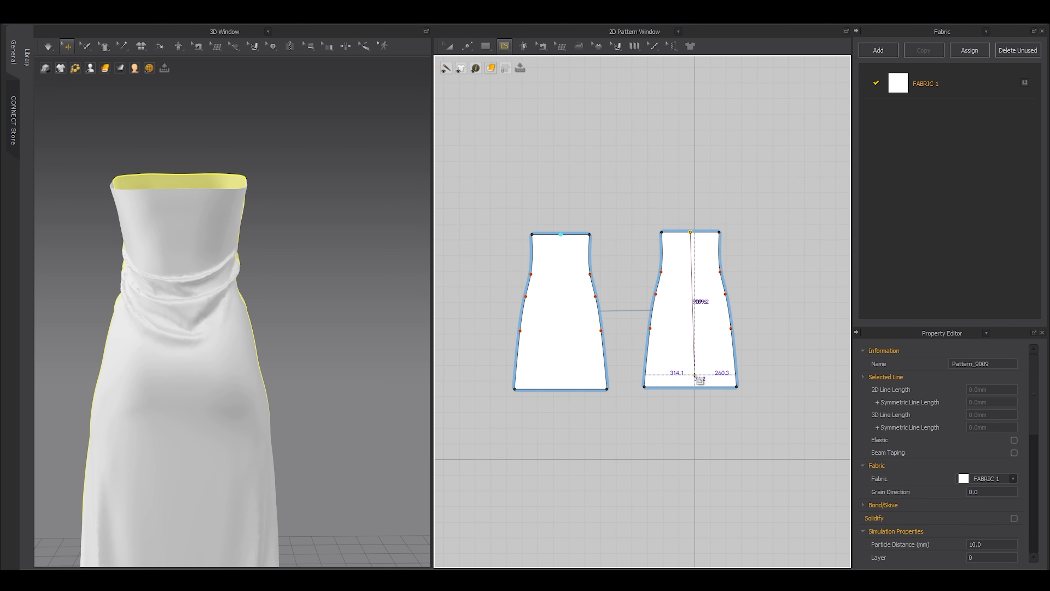
left_click(690, 387)
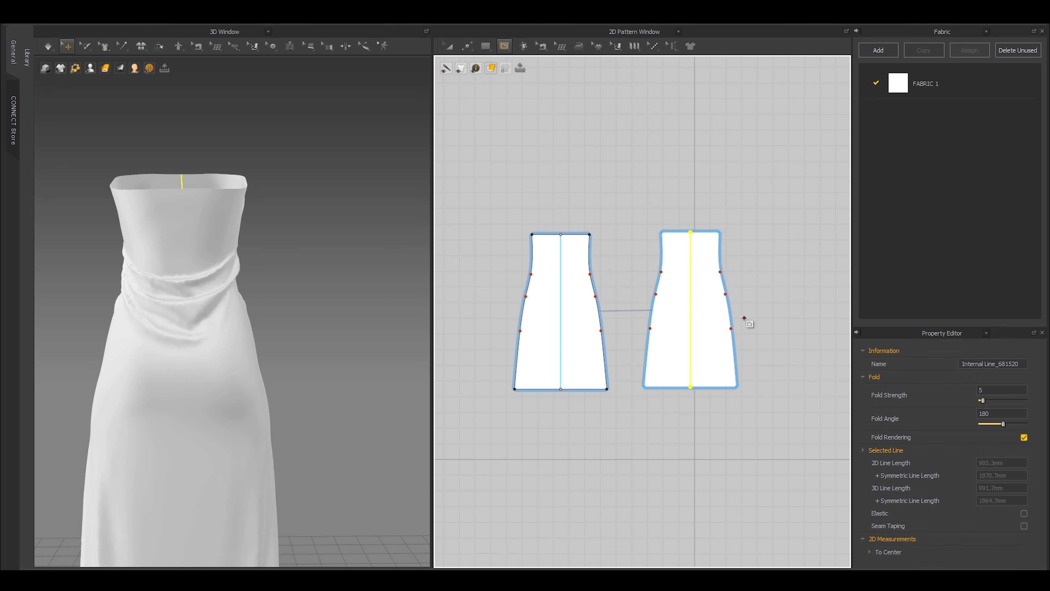
Cut & Sew the pieces along their centre lines, then remove linked editing from all patterns.
right_click(690, 311)
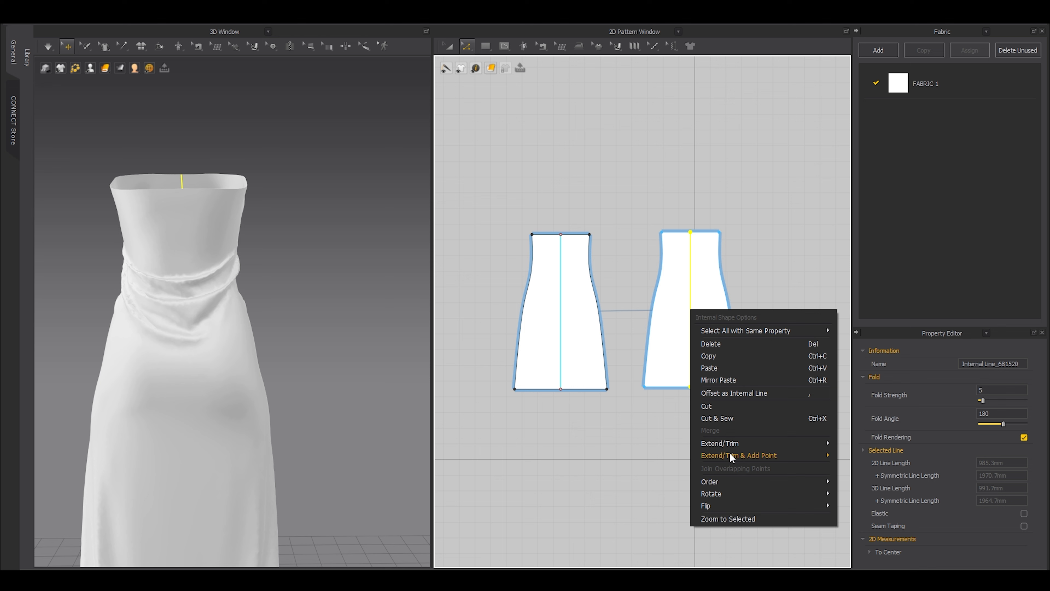
left_click(722, 419)
left_click_drag(607, 285, 476, 185)
right_click(574, 295)
left_click(616, 196)
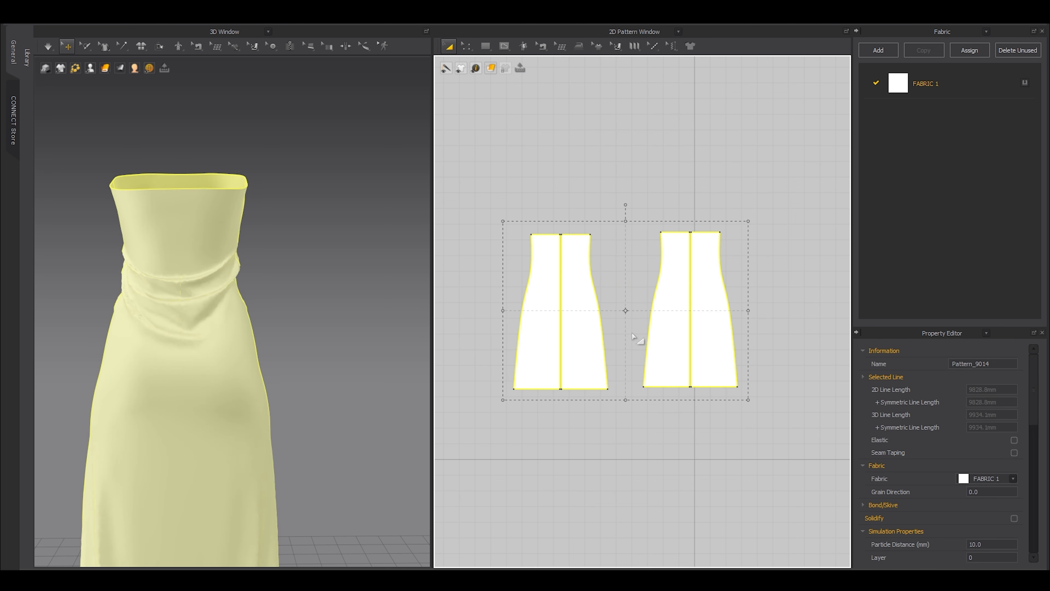
left_click(625, 202)
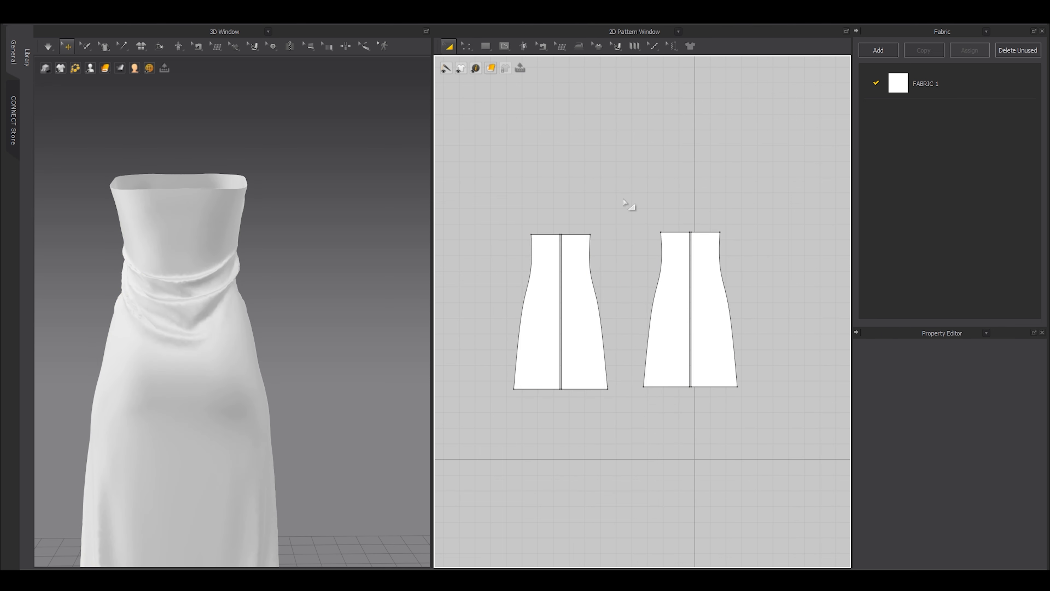
Link each piece's two halves as Symmetric Pattern (with Sewing), right piece then left piece.
left_click(675, 283)
left_click(695, 298, "shift")
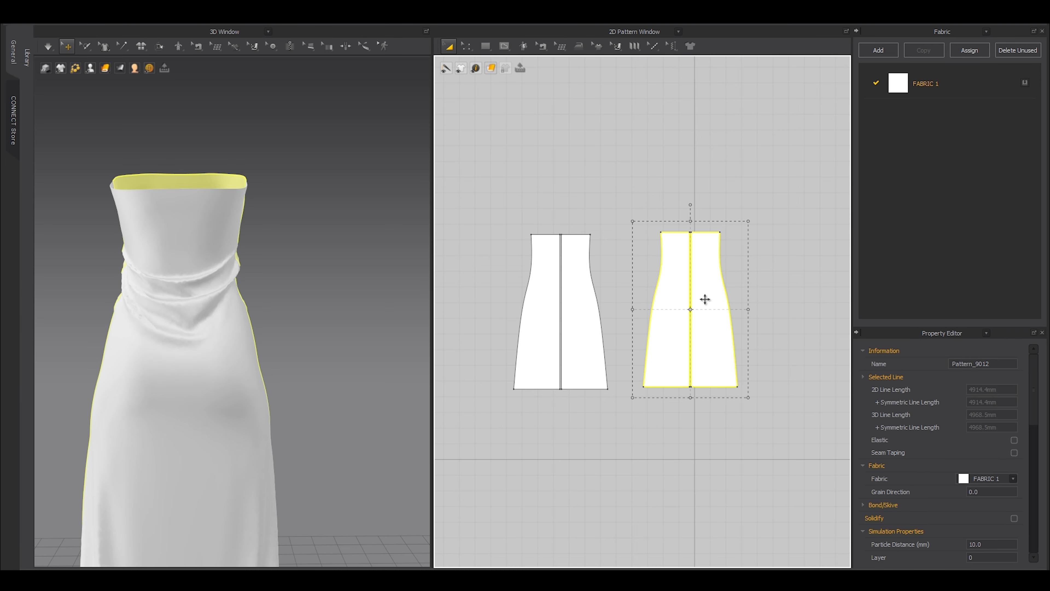
right_click(707, 298)
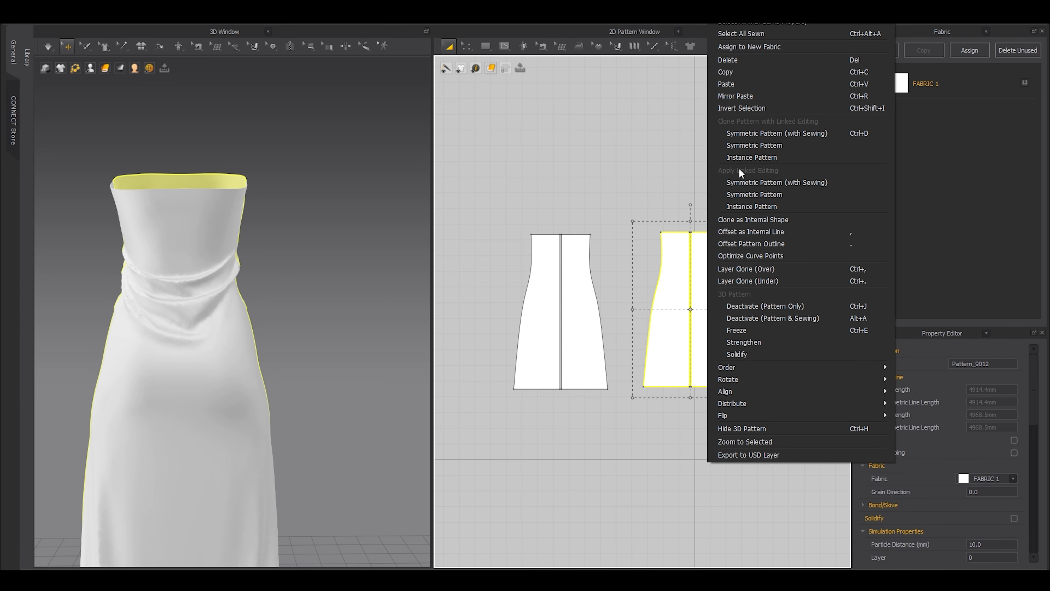
left_click(787, 183)
left_click(586, 345)
left_click(532, 340, "shift")
right_click(532, 340)
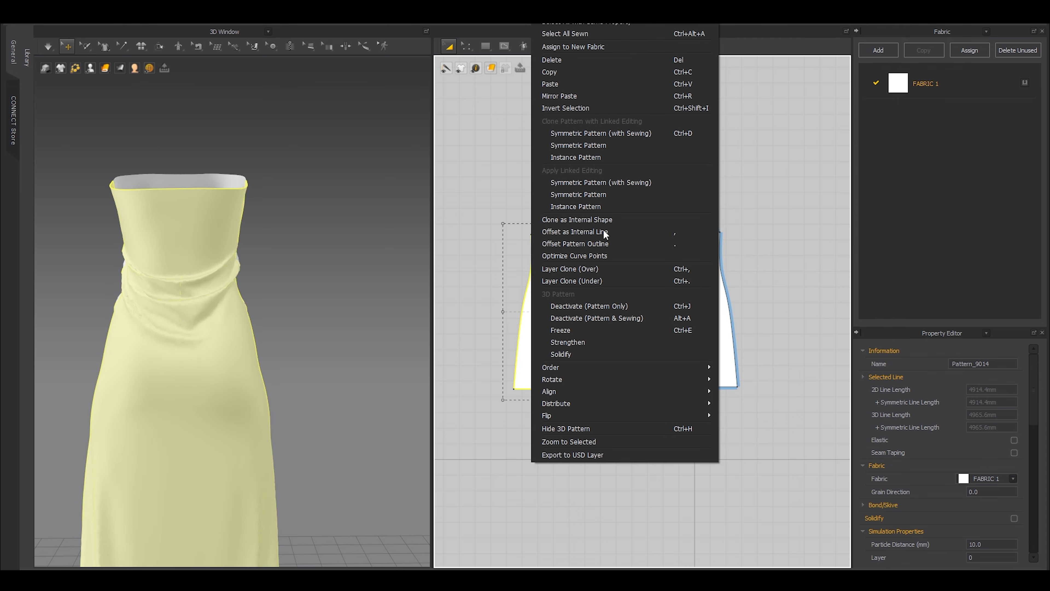
left_click(611, 183)
left_click(273, 309)
right_click_drag(272, 309, 324, 373)
scroll(324, 373, "up", 5)
Draw a diamond dart on the back half with the Dart tool.
left_click(284, 282)
right_click_drag(284, 281, 314, 277)
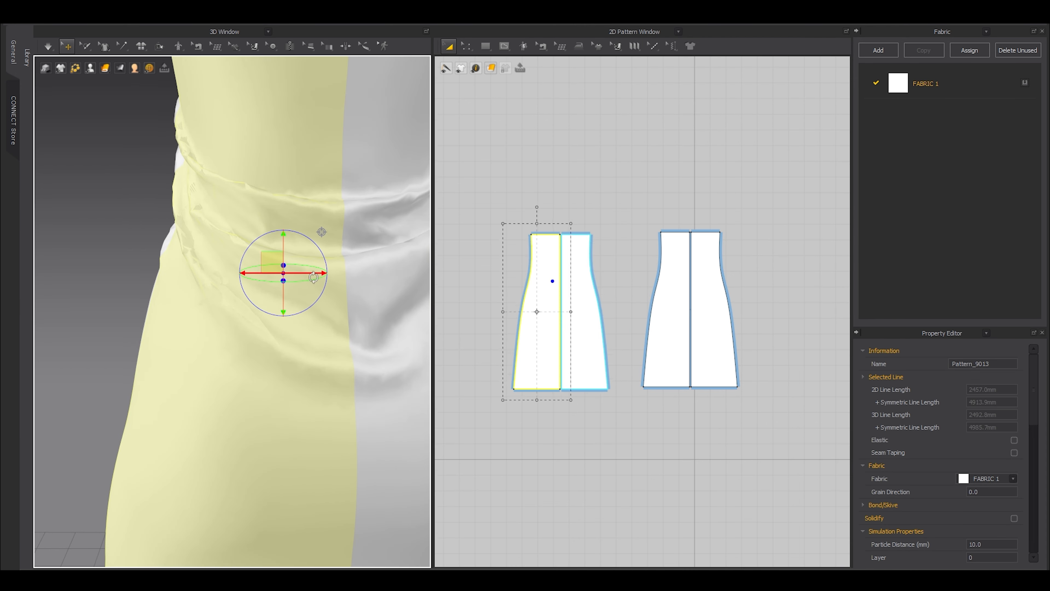
scroll(563, 286, "up", 6)
left_click(489, 45)
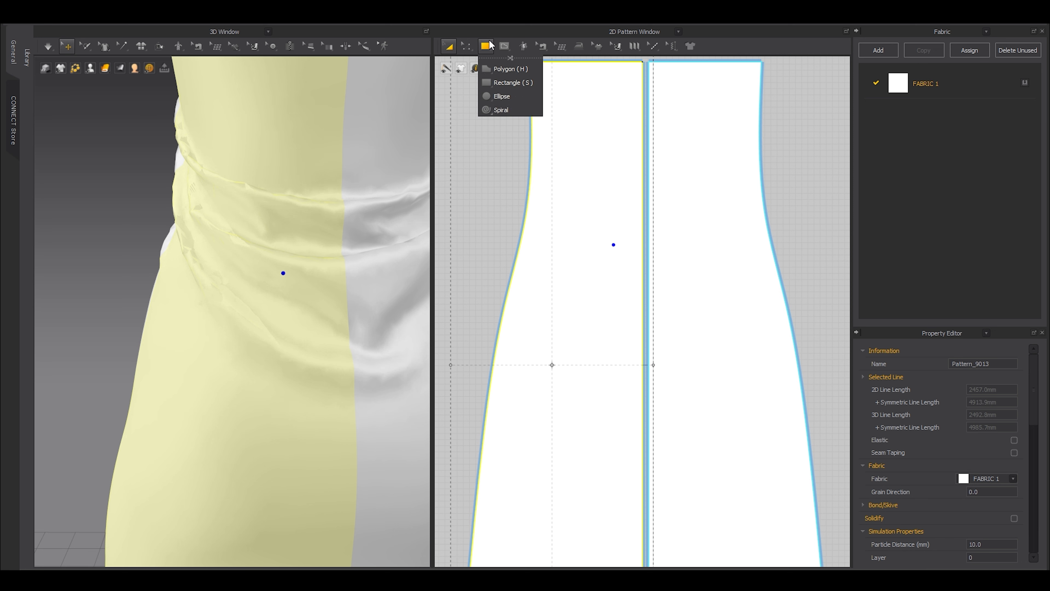
left_click(504, 47)
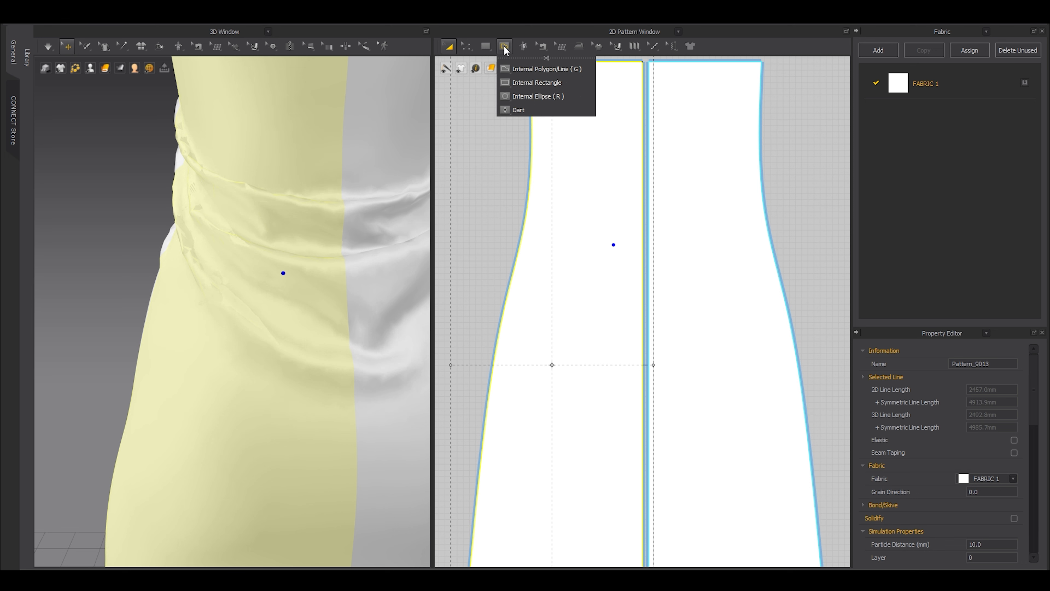
left_click(518, 110)
left_click_drag(604, 193, 622, 347)
scroll(212, 313, "down", 2)
key("a")
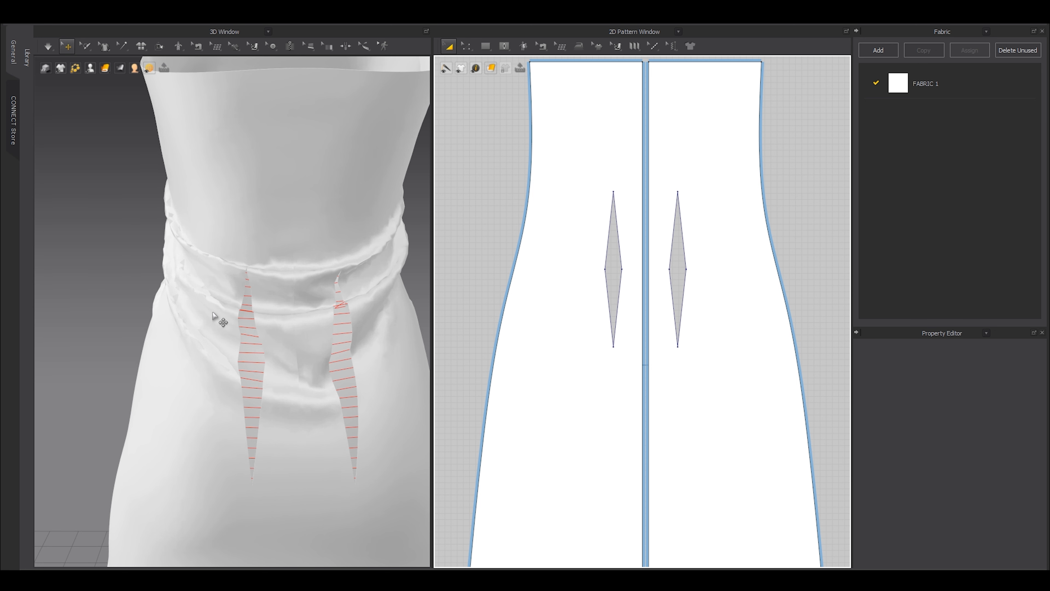
Move the mirrored dart pair slightly higher and widen the back dart a little.
scroll(642, 271, "up", 5)
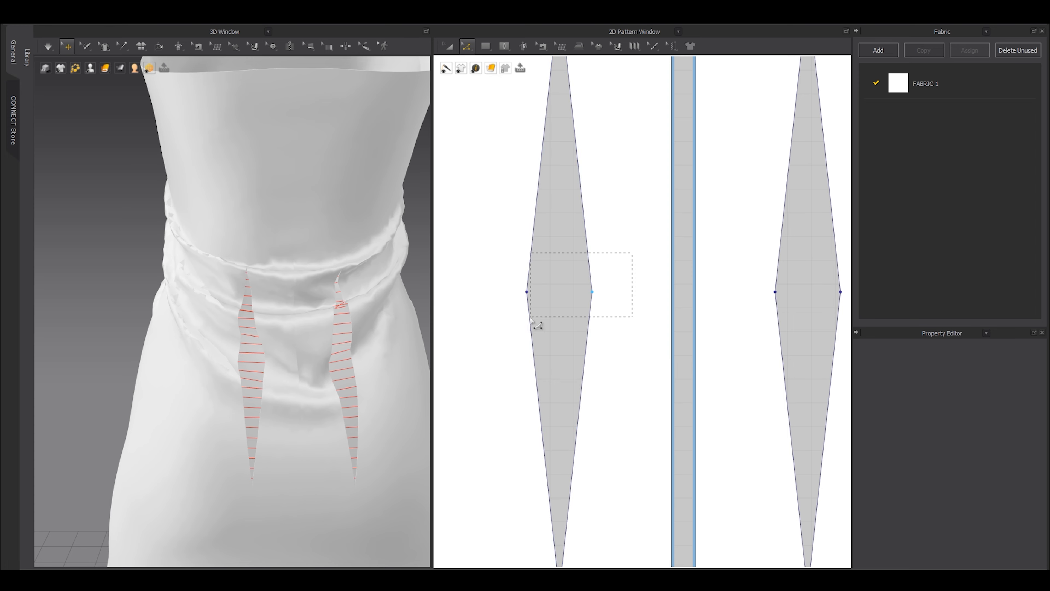
left_click(260, 328)
scroll(553, 285, "down", 3)
key("a")
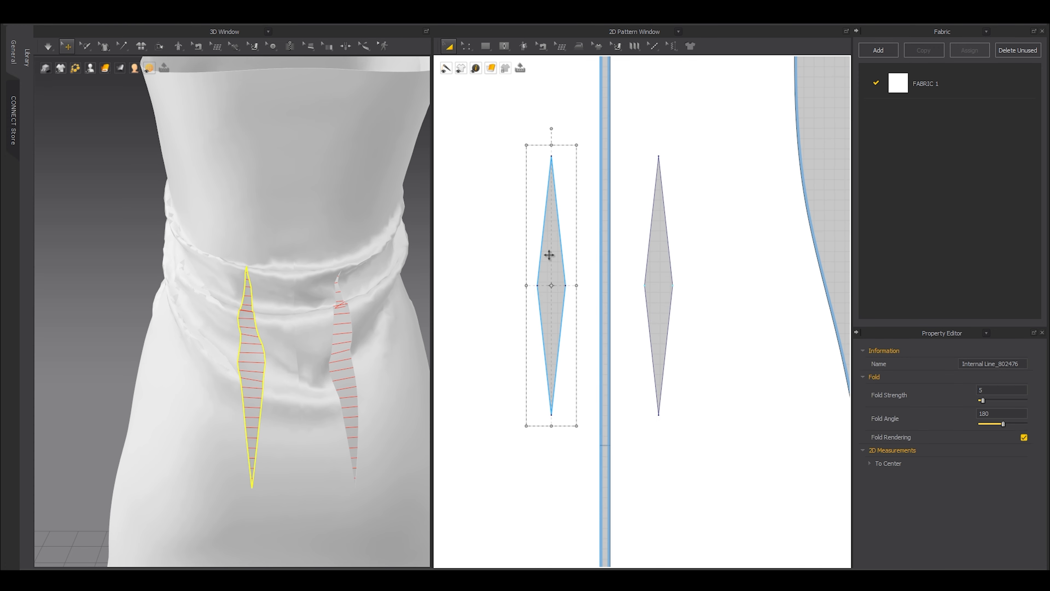
left_click_drag(538, 251, 538, 238)
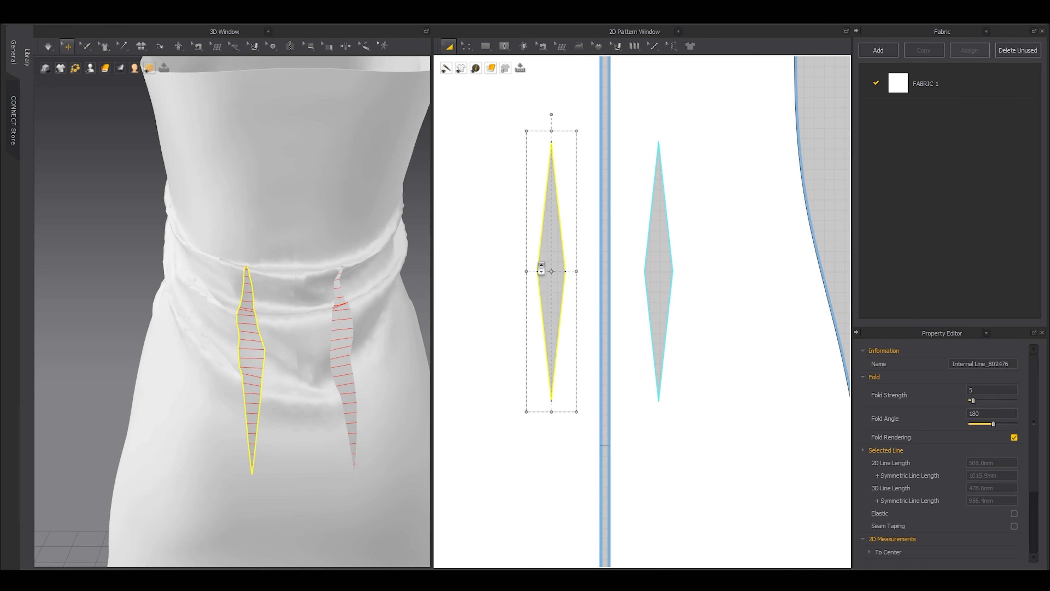
scroll(541, 268, "down", 3)
scroll(541, 260, "up", 5)
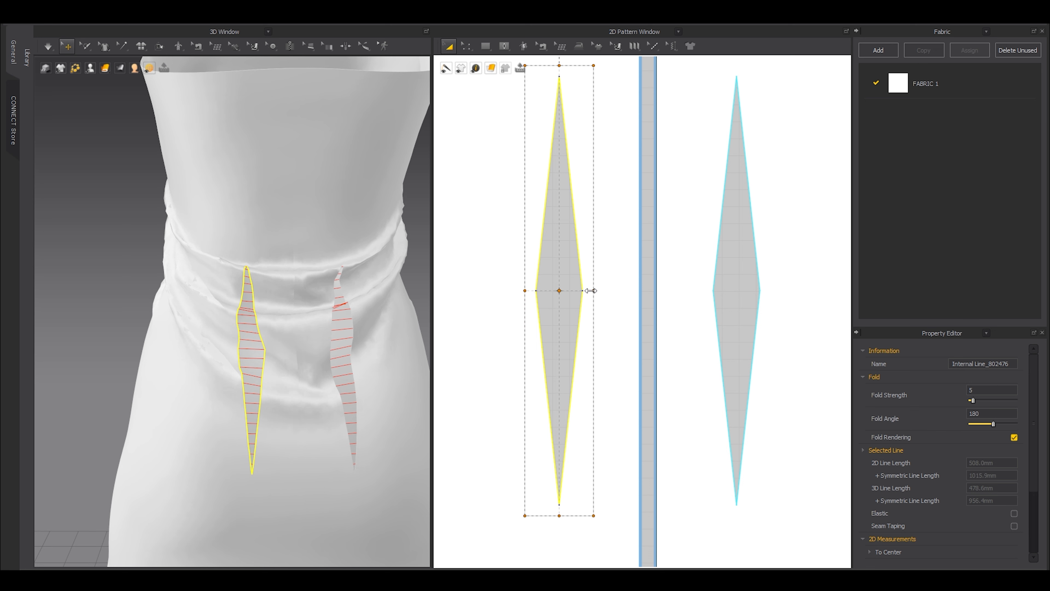
left_click_drag(597, 290, 600, 291)
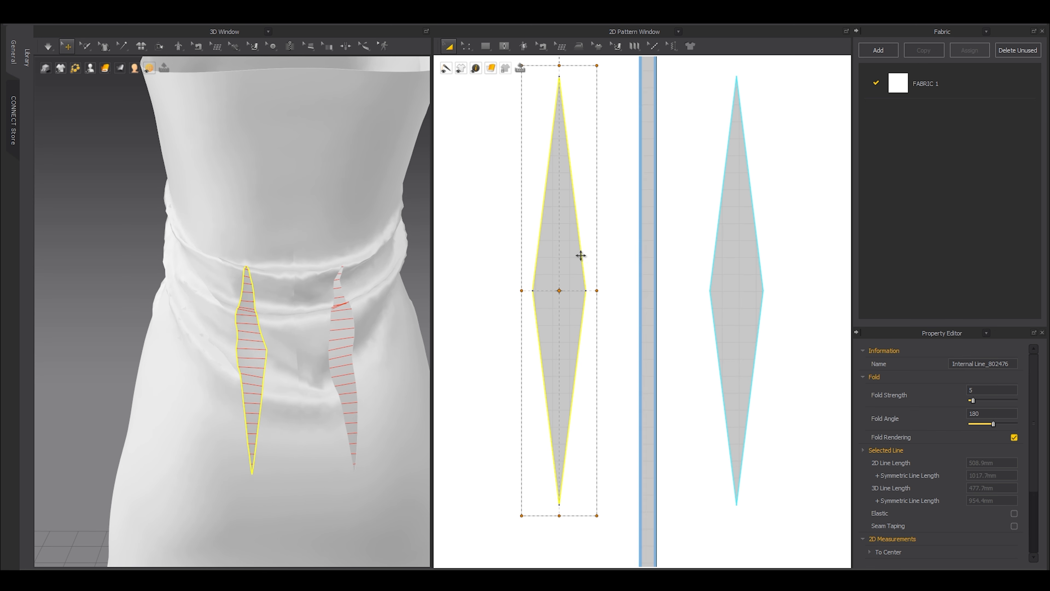
scroll(570, 263, "down", 2)
left_click_drag(564, 257, 564, 246)
scroll(351, 286, "down", 6)
left_click(172, 276)
Start the simulation and tug the draped back panel to settle its darts and waist.
key("space")
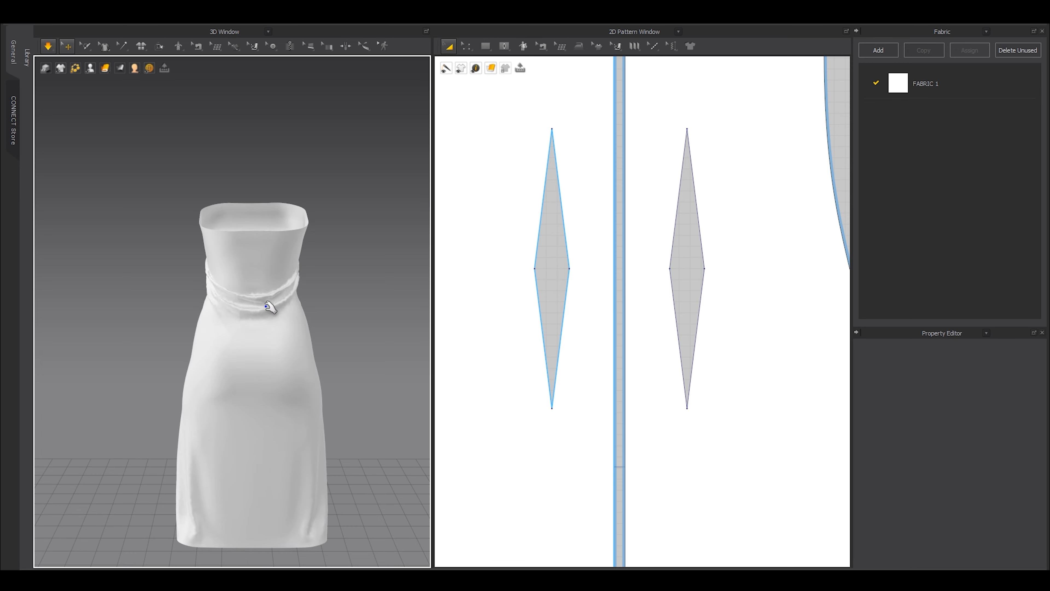
scroll(269, 340, "up", 5)
left_click(274, 404)
right_click_drag(274, 403, 324, 338)
left_click_drag(260, 319, 248, 244)
left_click_drag(257, 182, 295, 152)
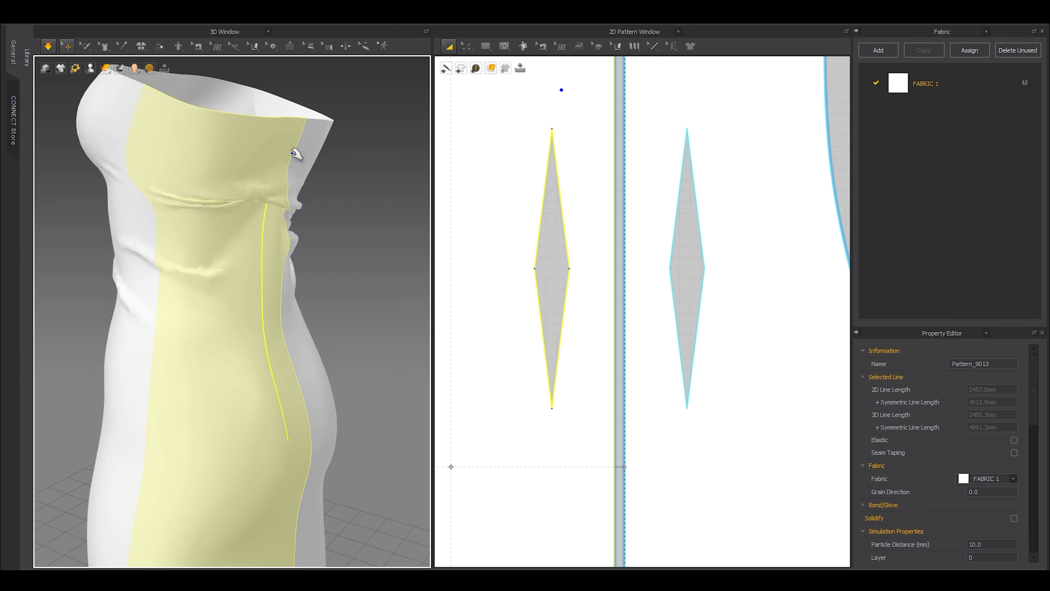
right_click_drag(299, 256, 274, 274)
left_click_drag(273, 267, 345, 295)
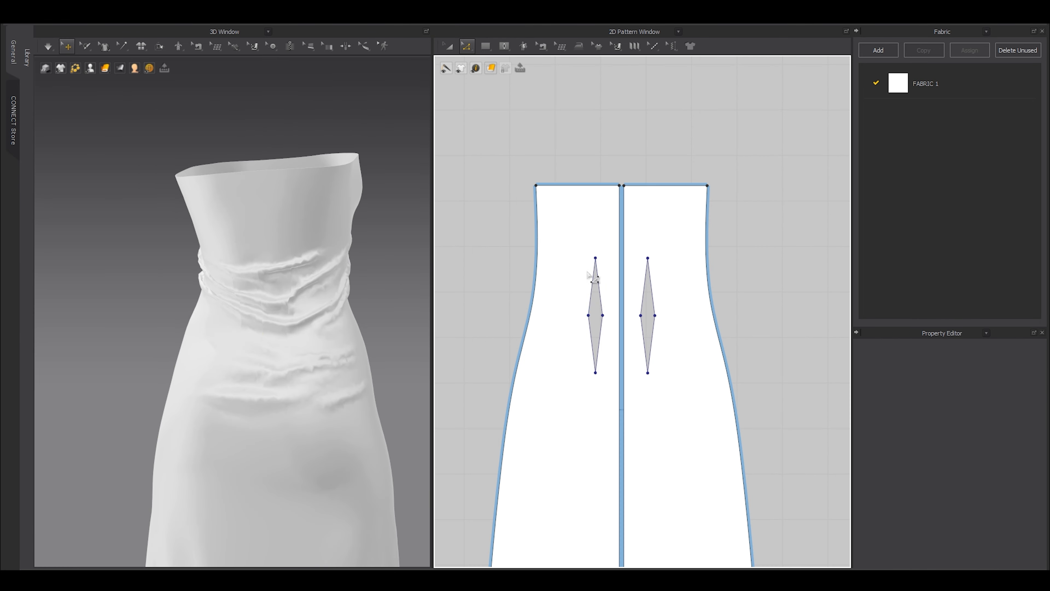
Smooth the back cloth toward the hem and move the left back dart lower.
left_click(582, 291)
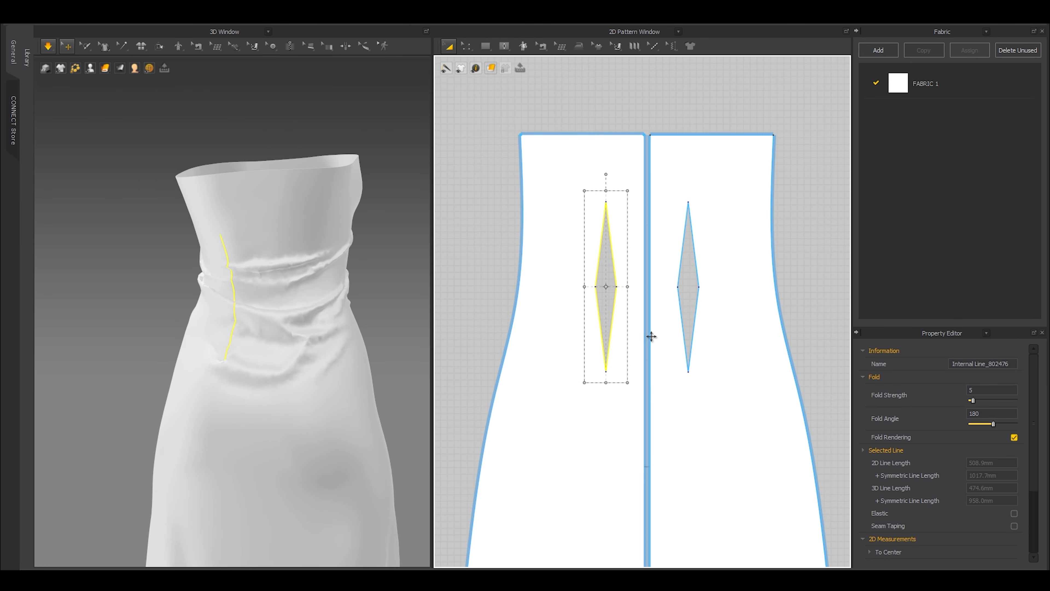
left_click_drag(238, 338, 324, 339)
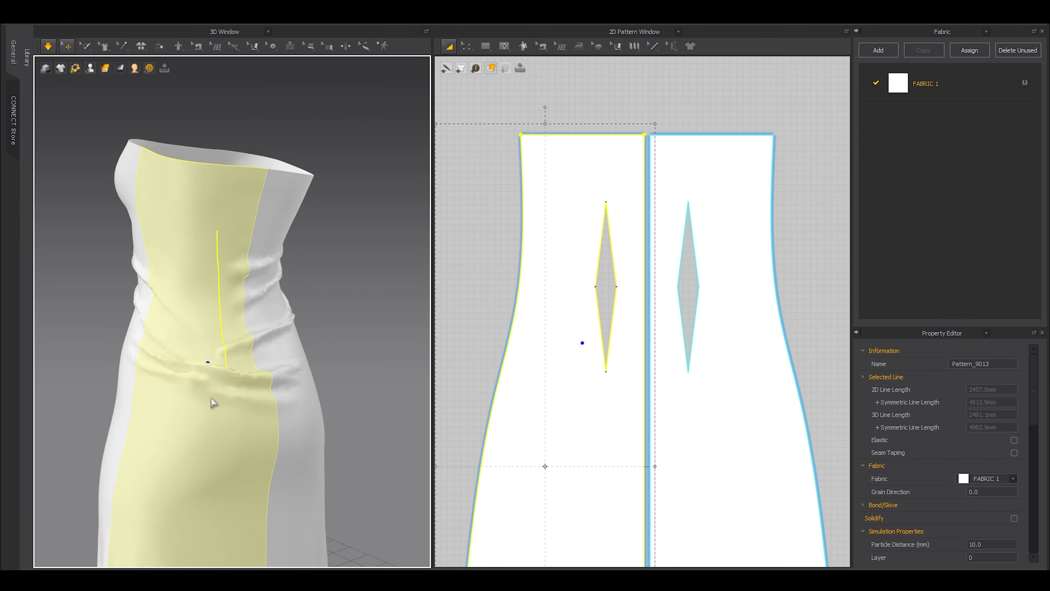
left_click_drag(207, 363, 228, 417)
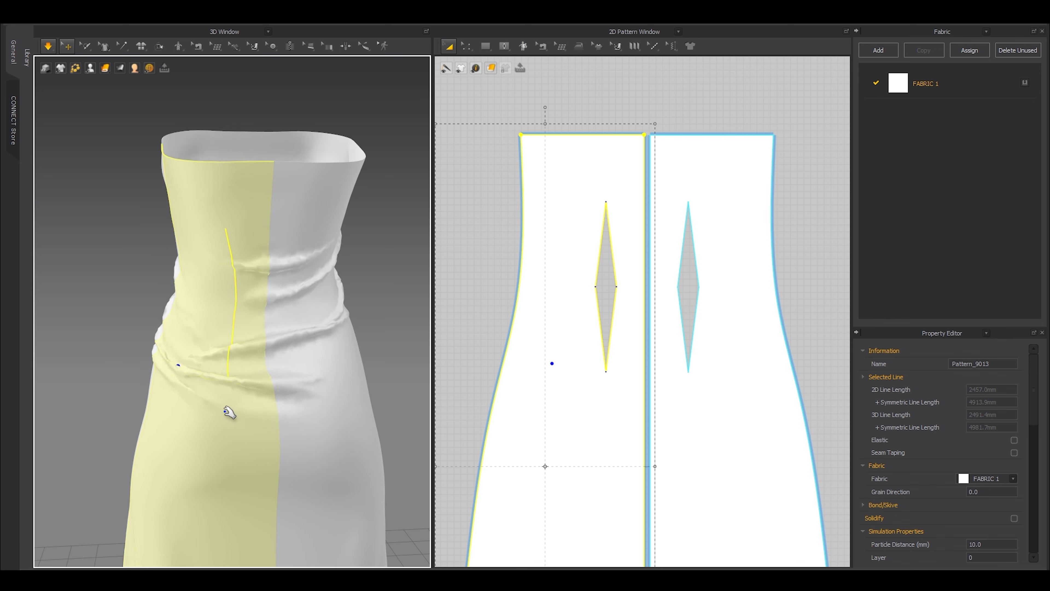
left_click_drag(228, 415, 253, 450)
left_click(516, 261)
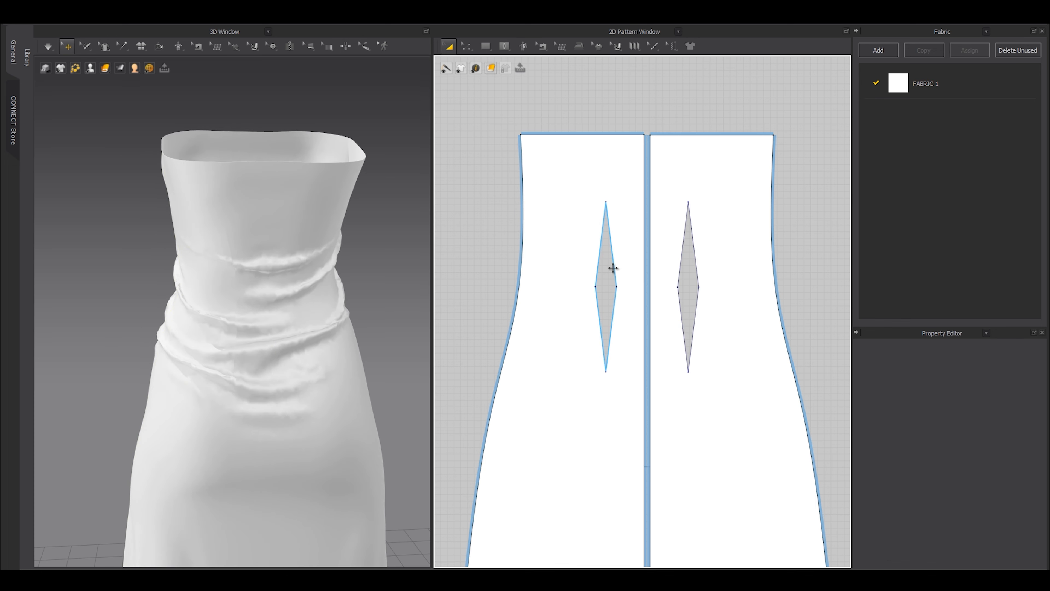
left_click(614, 281)
left_click_drag(614, 282, 567, 293)
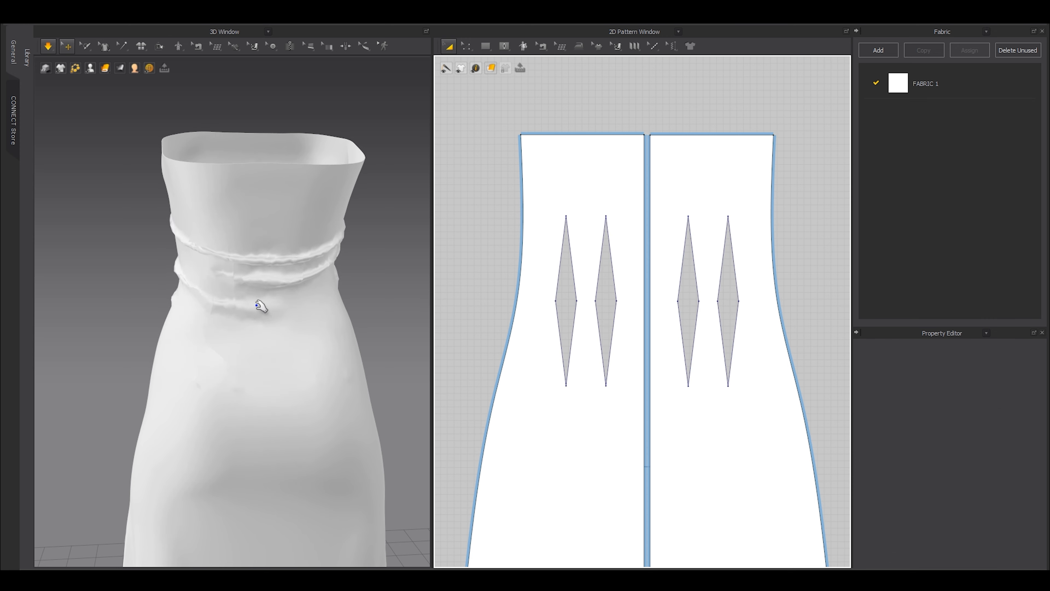
Show the avatar again and pull the dress's front corner up toward the shoulder.
right_click_drag(275, 309, 226, 522)
left_click(321, 325)
key("shift+a")
right_click_drag(271, 331, 245, 312)
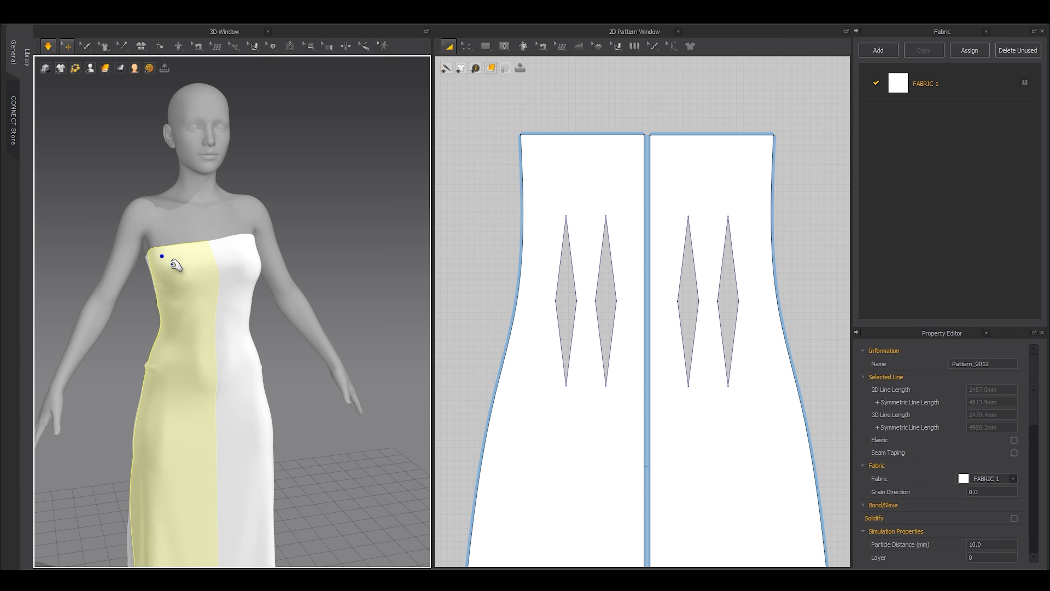
right_click_drag(172, 264, 199, 265)
middle_click_drag(198, 265, 237, 312)
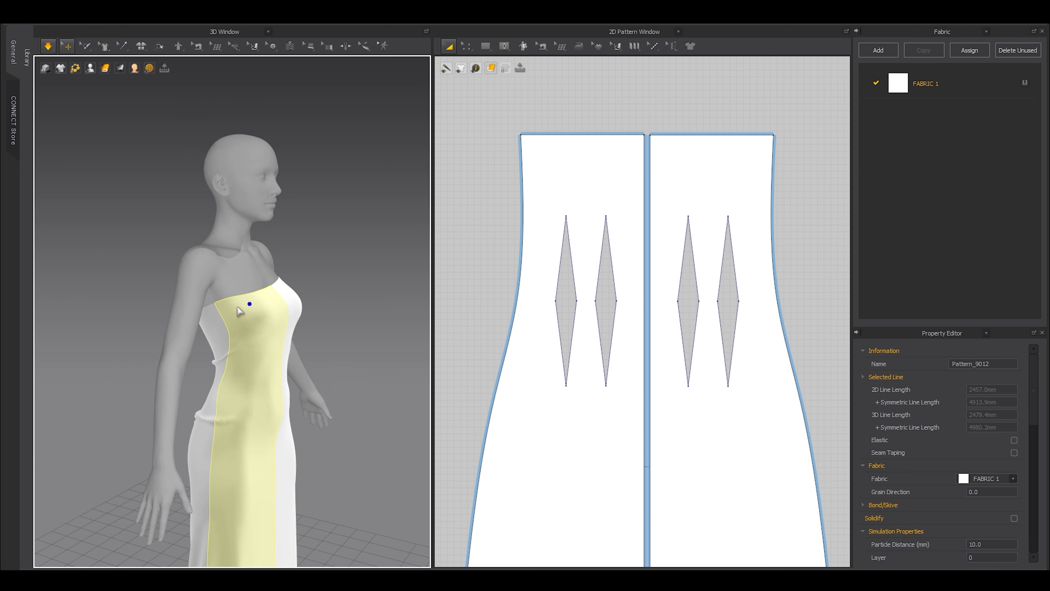
scroll(240, 313, "up", 5)
left_click_drag(222, 309, 175, 206)
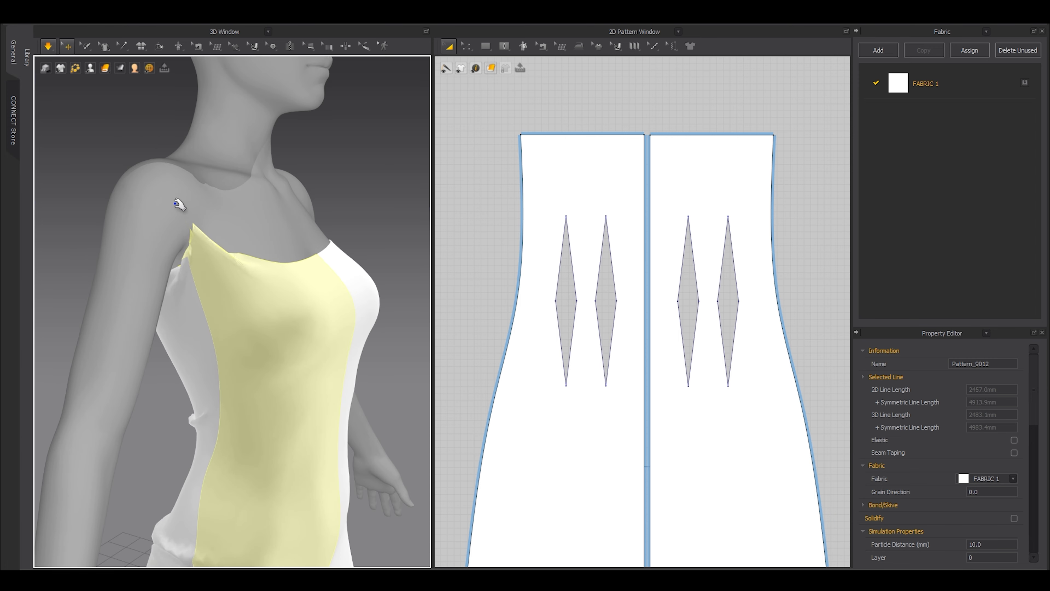
left_click_drag(263, 265, 218, 176)
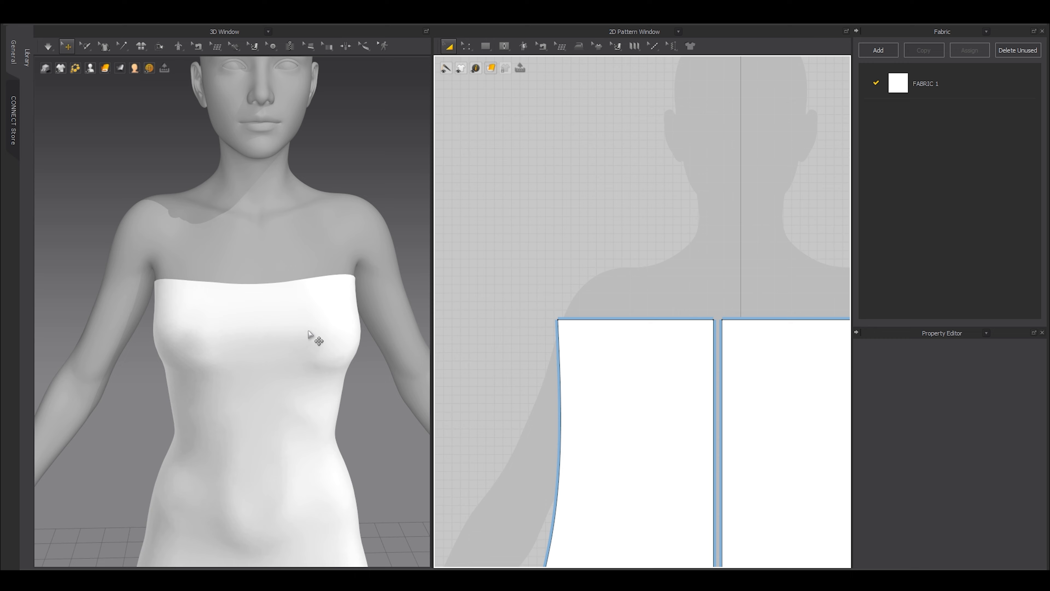
Split the front panel's top edge 25 mm in from the corner.
left_click(310, 334)
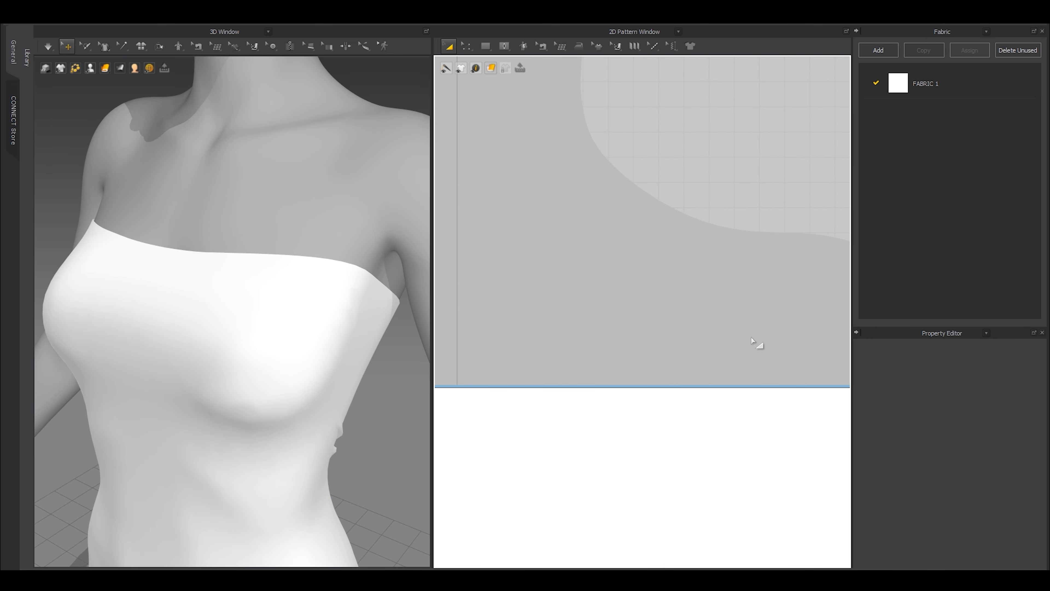
key("x")
left_click(727, 388)
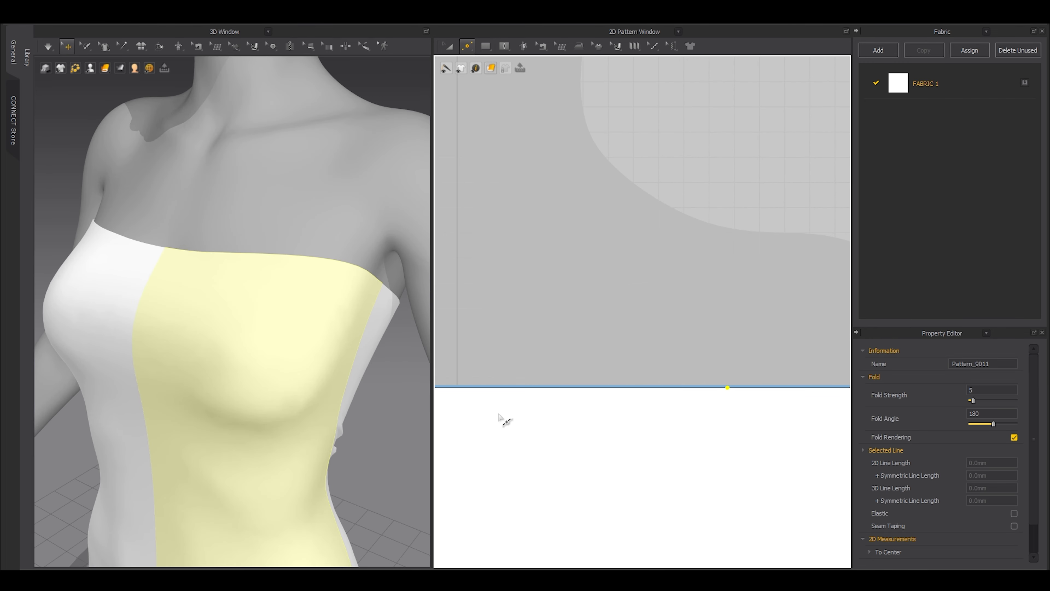
right_click(660, 389)
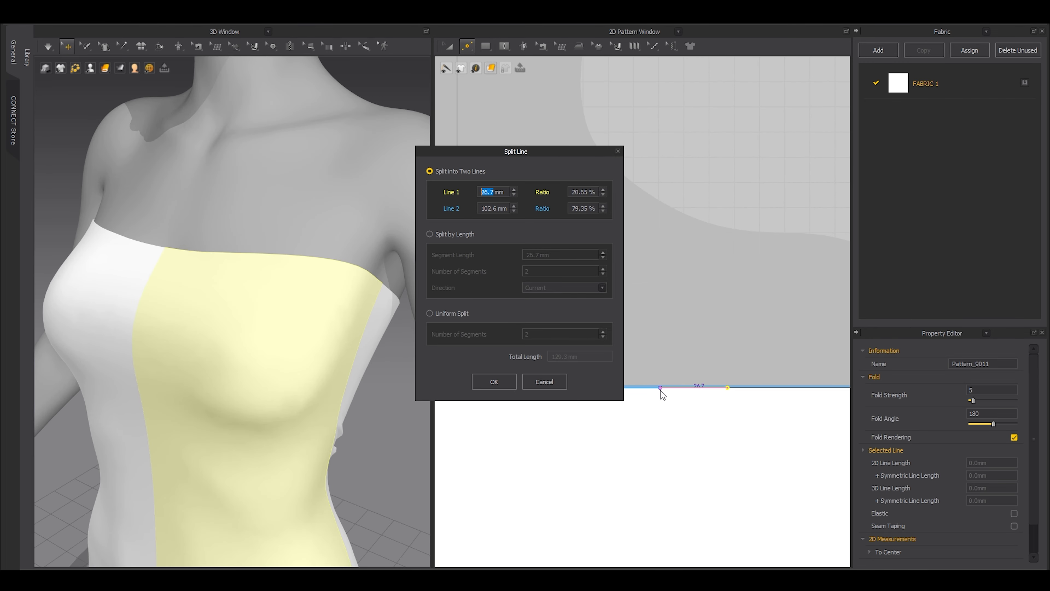
type("25")
left_click(495, 382)
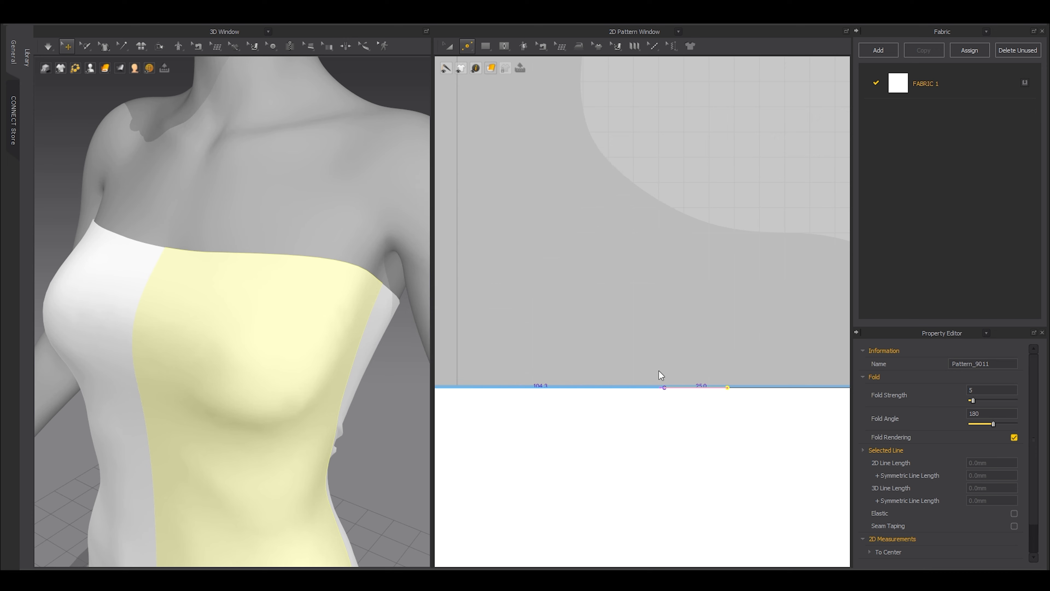
Split the back panel's top edge 25 mm in from the corner.
scroll(661, 374, "down", 5)
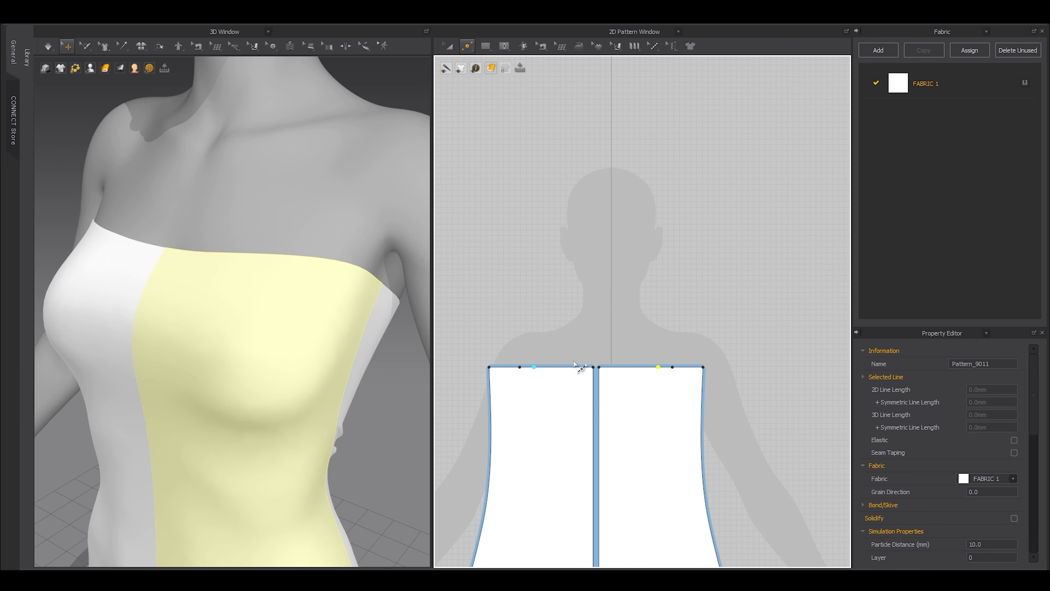
scroll(573, 348, "down", 4)
middle_click_drag(505, 352, 544, 352)
right_click_drag(331, 310, 260, 333)
left_click(253, 321)
middle_click_drag(596, 416, 797, 417)
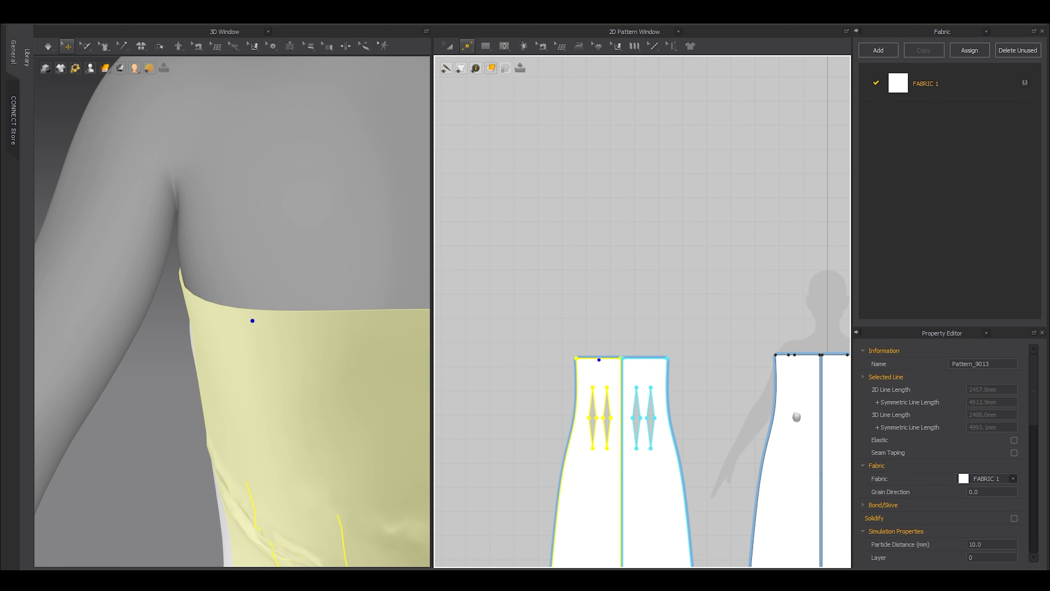
scroll(598, 358, "up", 6)
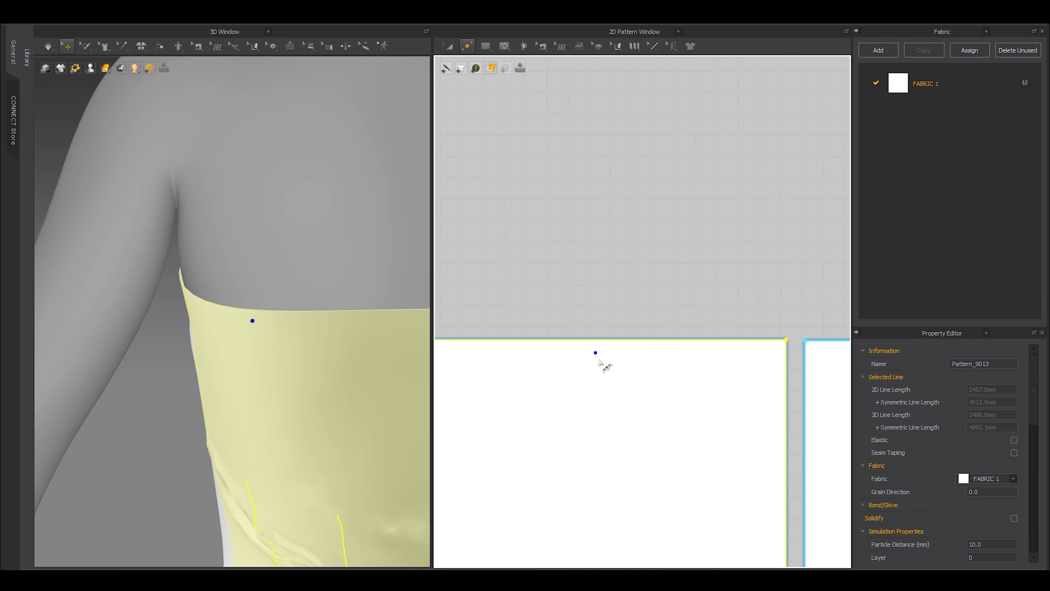
left_click(574, 340)
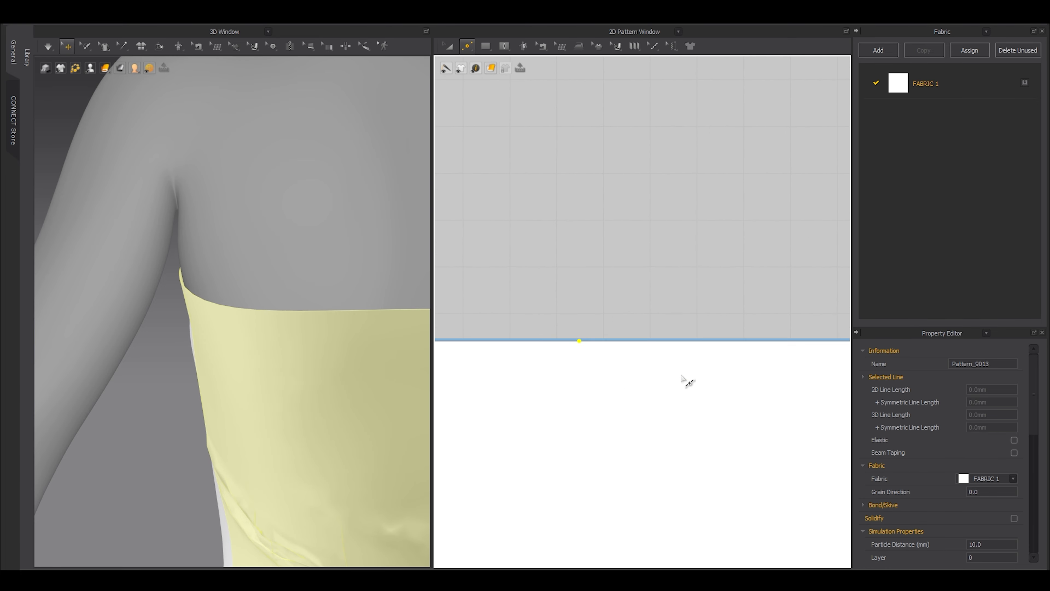
right_click(647, 340)
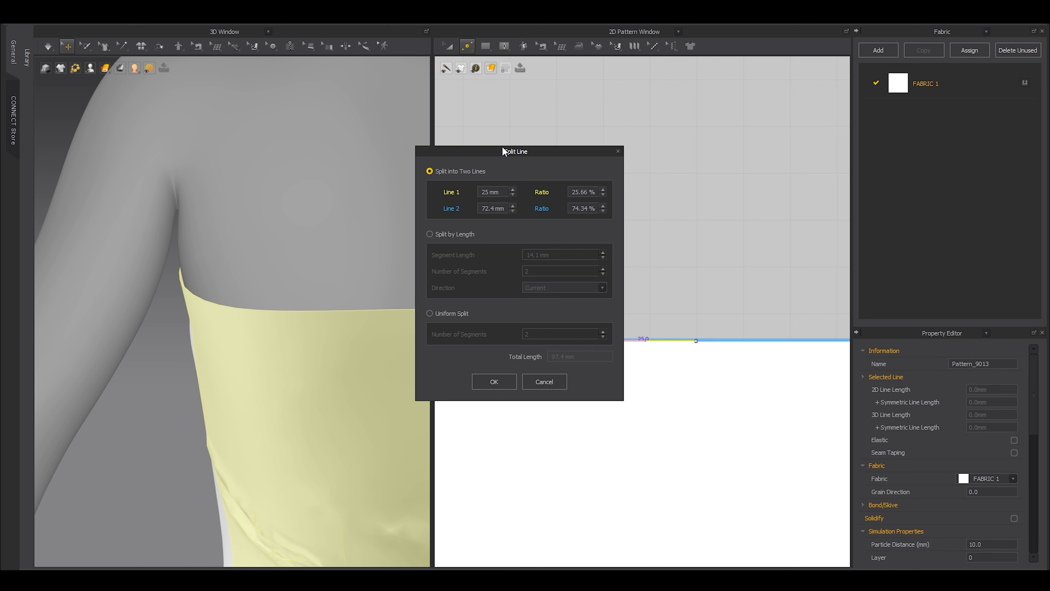
left_click_drag(504, 149, 463, 135)
left_click(453, 368)
Draw a new rectangle pattern in the empty space above the dress panels.
scroll(644, 331, "down", 15)
middle_click_drag(756, 306, 613, 352)
key("a")
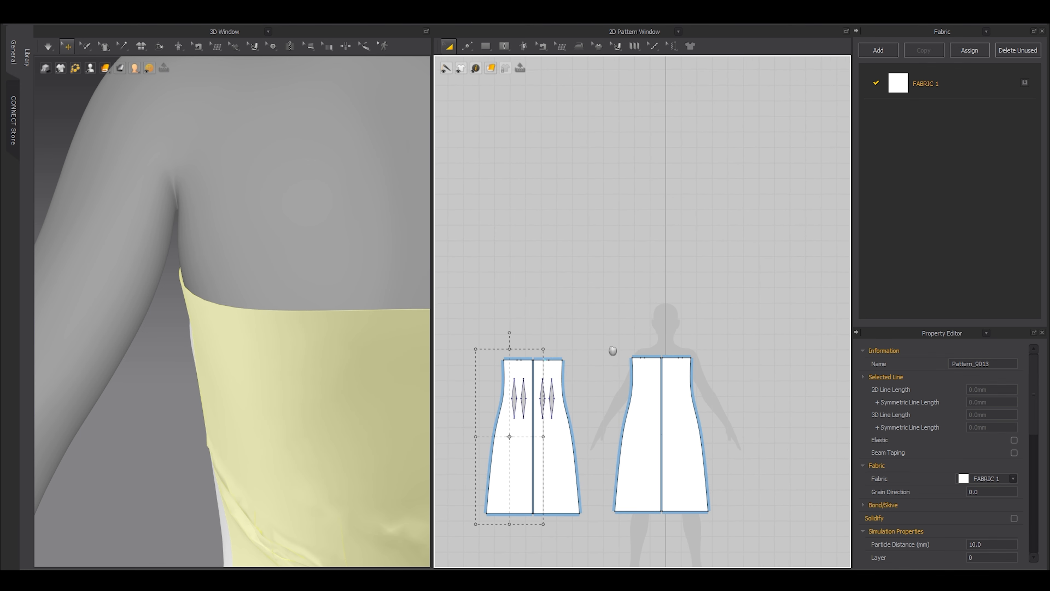
scroll(682, 343, "up", 7)
key("s")
left_click_drag(658, 181, 669, 347)
scroll(666, 339, "up", 3)
key("a")
scroll(653, 350, "up", 2)
Stretch the rectangle's edge to lengthen it into a 647.3 mm strip.
key("z")
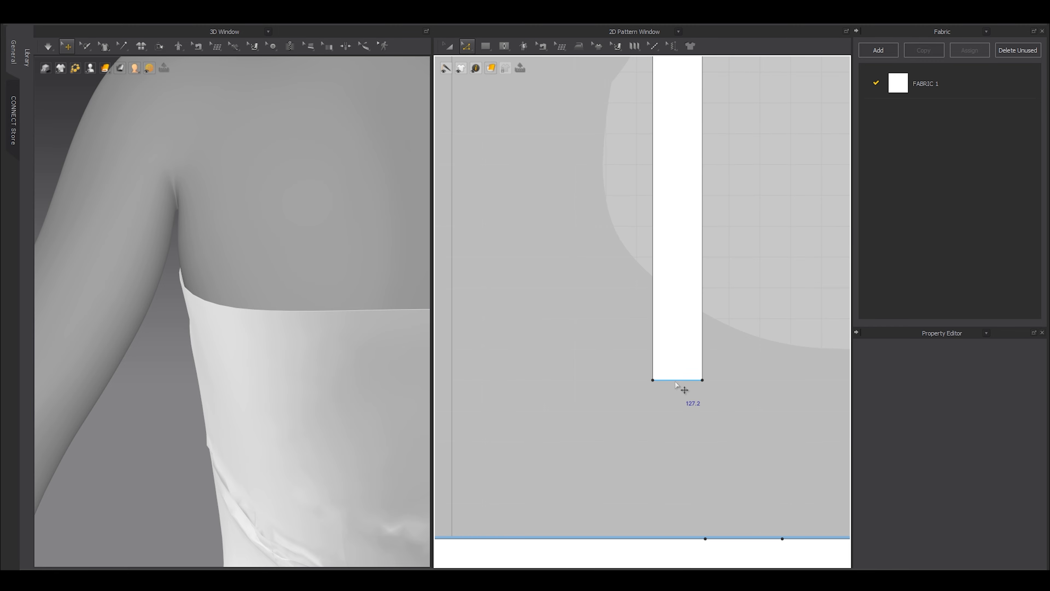
left_click(684, 380)
scroll(724, 361, "up", 4)
left_click_drag(719, 352, 793, 353)
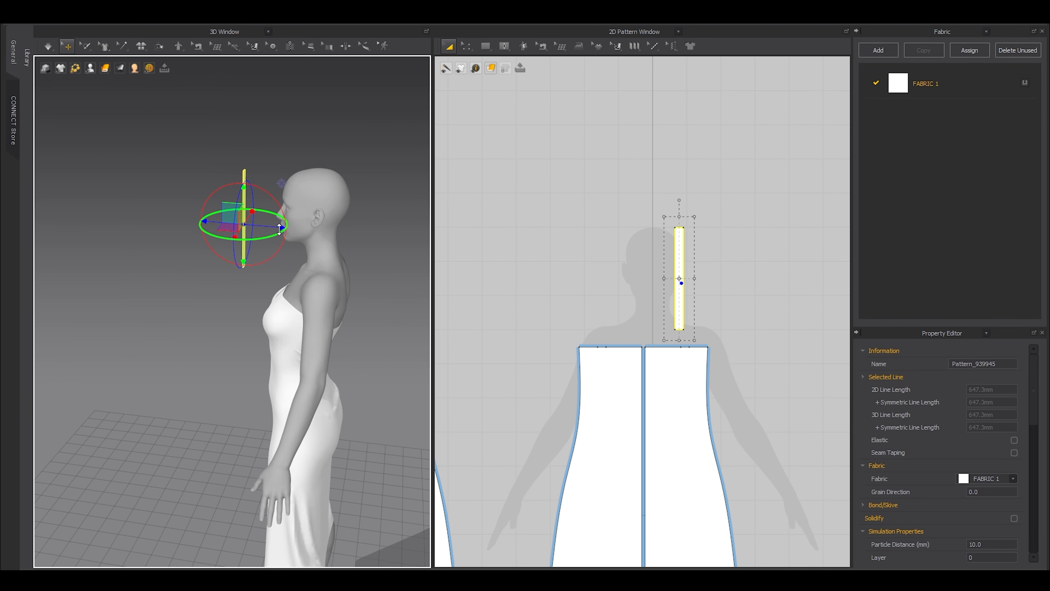
Rotate and move the strap so it lies just above the avatar's shoulder.
left_click_drag(281, 252, 287, 282)
right_click_drag(288, 282, 300, 337)
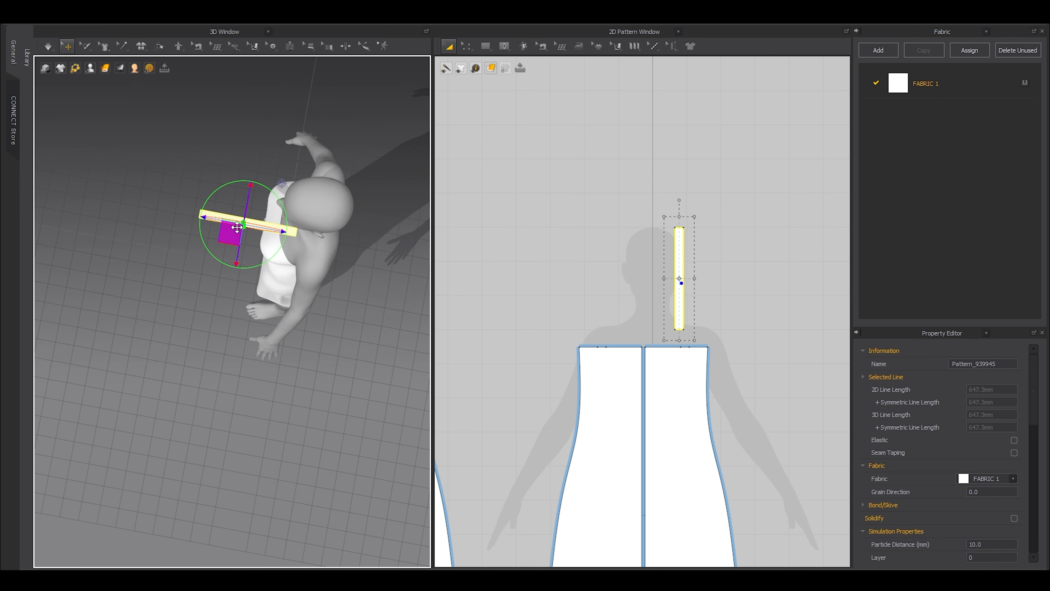
left_click_drag(232, 233, 296, 253)
right_click_drag(309, 296, 319, 249)
scroll(368, 247, "up", 5)
middle_click_drag(378, 245, 237, 269)
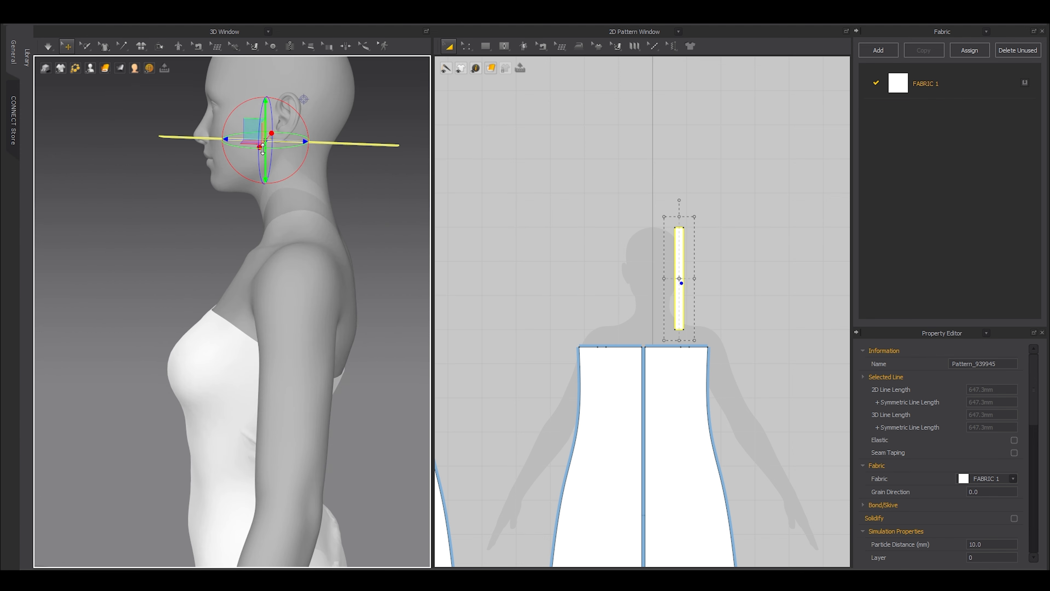
left_click_drag(247, 129, 262, 210)
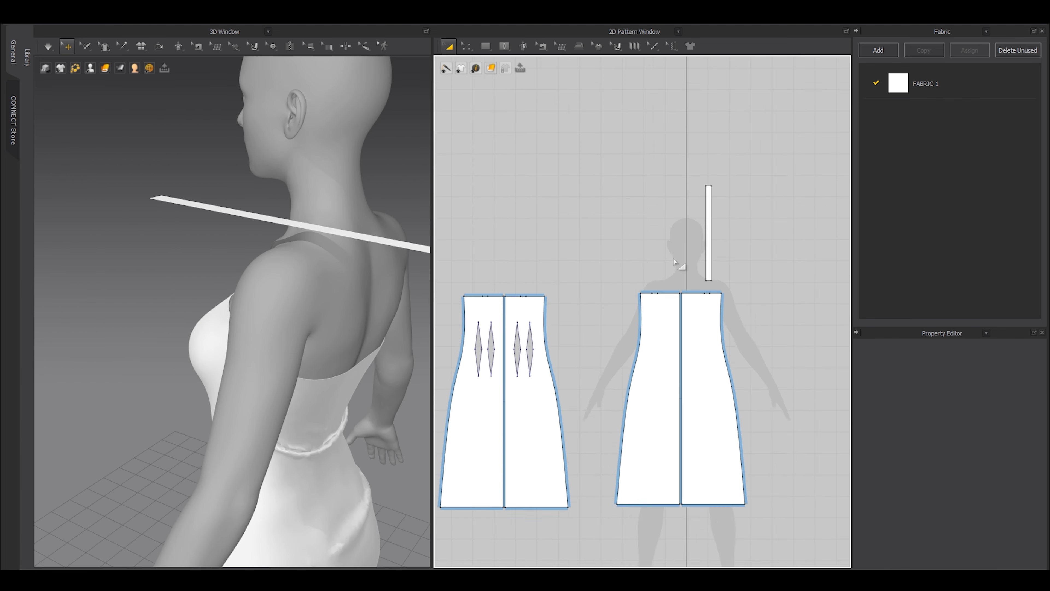
scroll(714, 275, "up", 5)
Sew one strap end to the front panel's 25 mm top segment.
key("n")
left_click(723, 263)
left_click(720, 322)
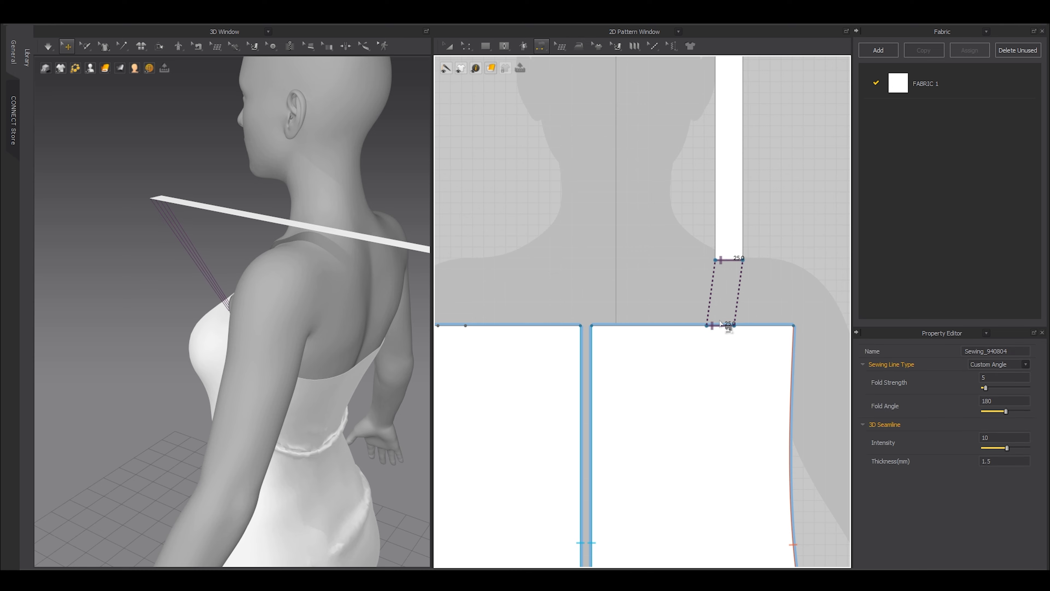
scroll(716, 294, "down", 5)
Sew the strap's other end to the back panel's top segment.
right_click_drag(234, 265, 289, 260)
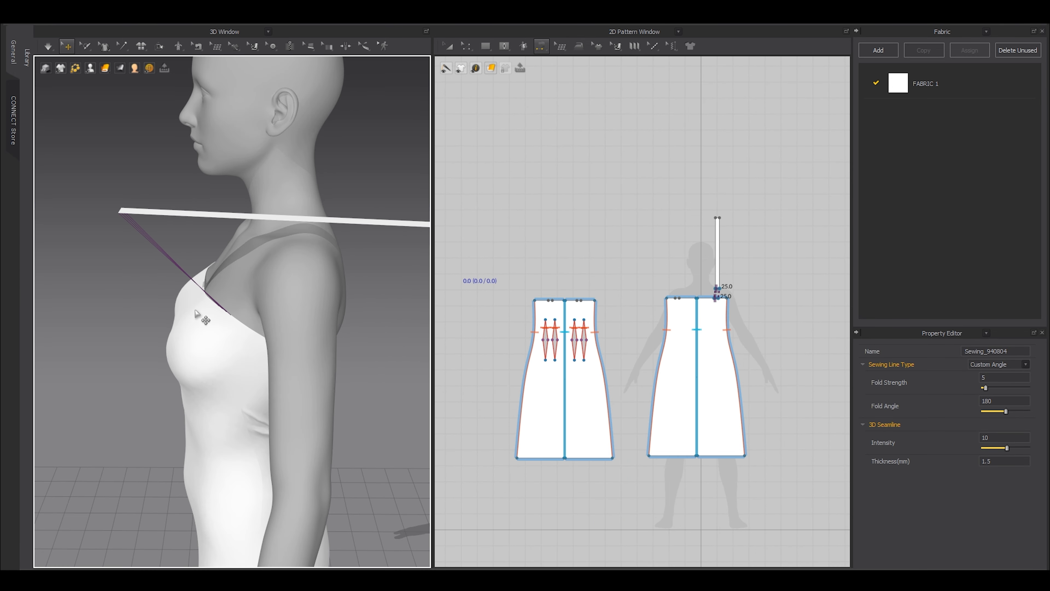
right_click_drag(197, 314, 387, 204)
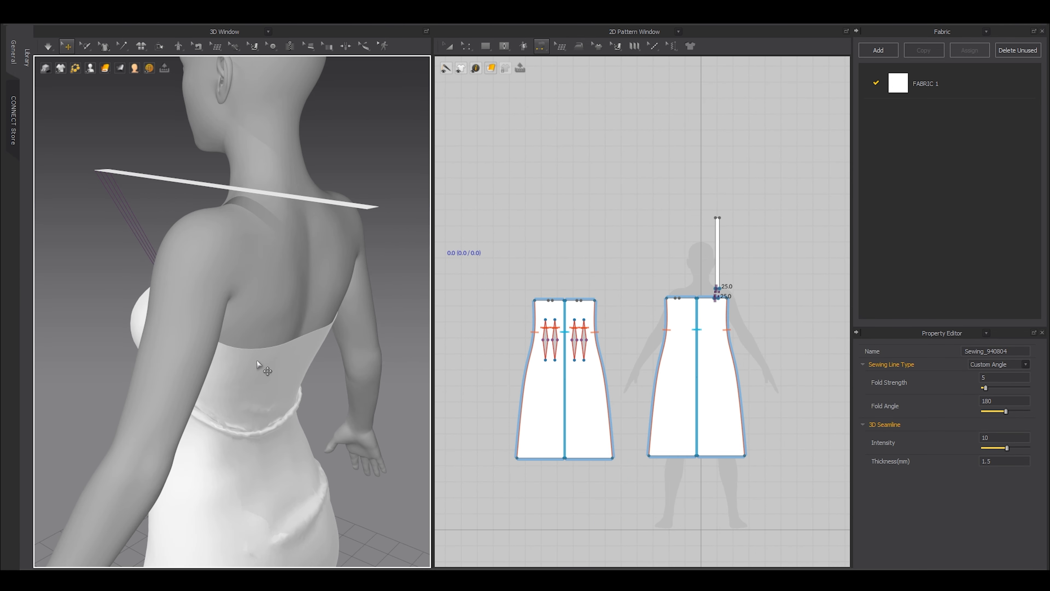
left_click(716, 218)
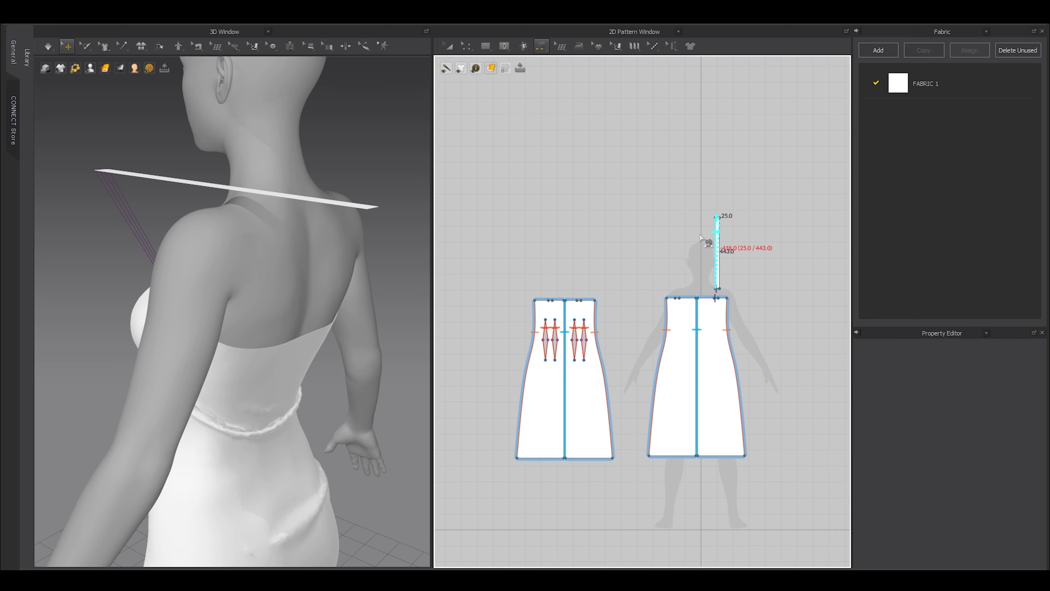
scroll(553, 295, "up", 6)
left_click(522, 292)
right_click_drag(317, 305, 202, 261)
scroll(241, 300, "down", 3)
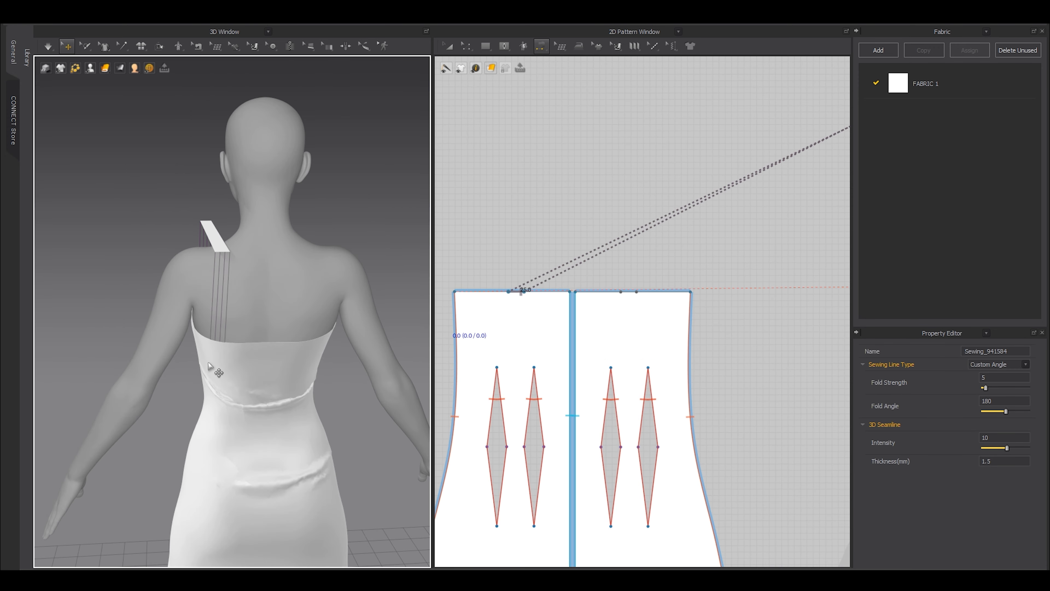
scroll(268, 339, "down", 3)
right_click_drag(269, 340, 389, 329)
Select both dress pattern pieces and freeze them.
key("a")
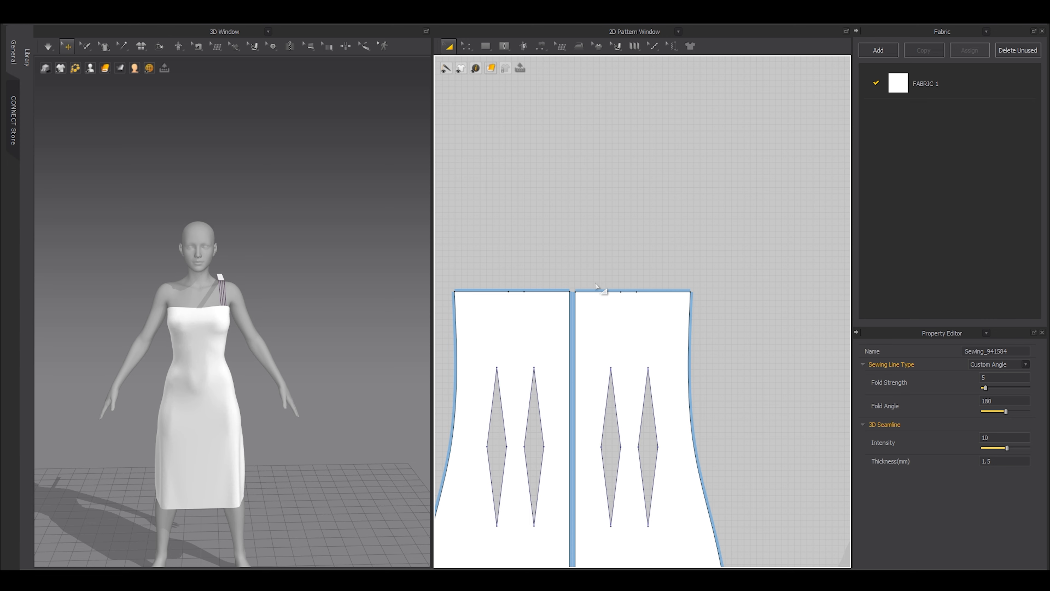
scroll(595, 285, "down", 5)
left_click_drag(562, 268, 761, 425)
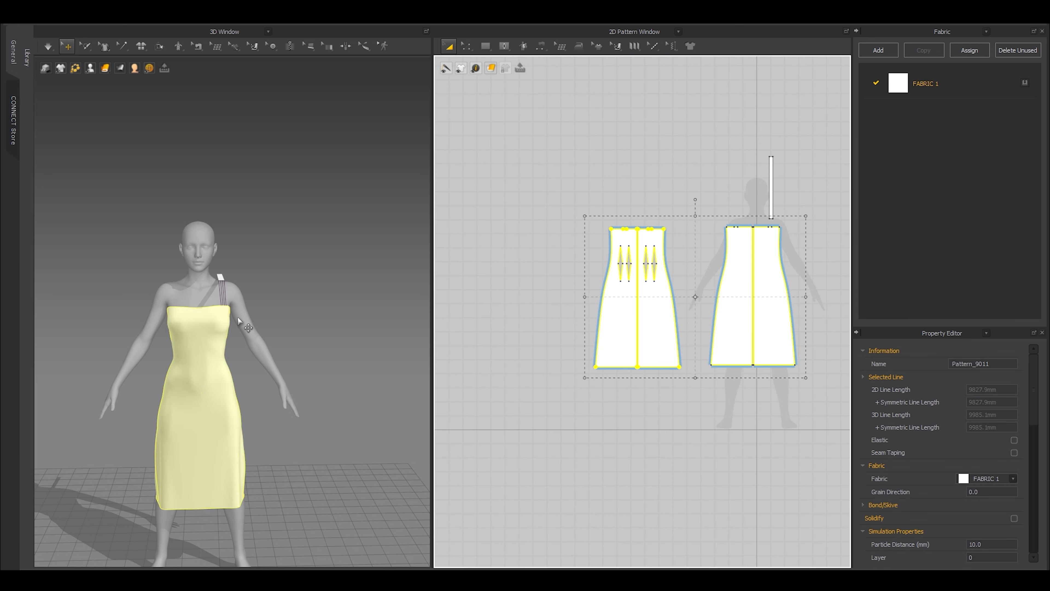
right_click(210, 342)
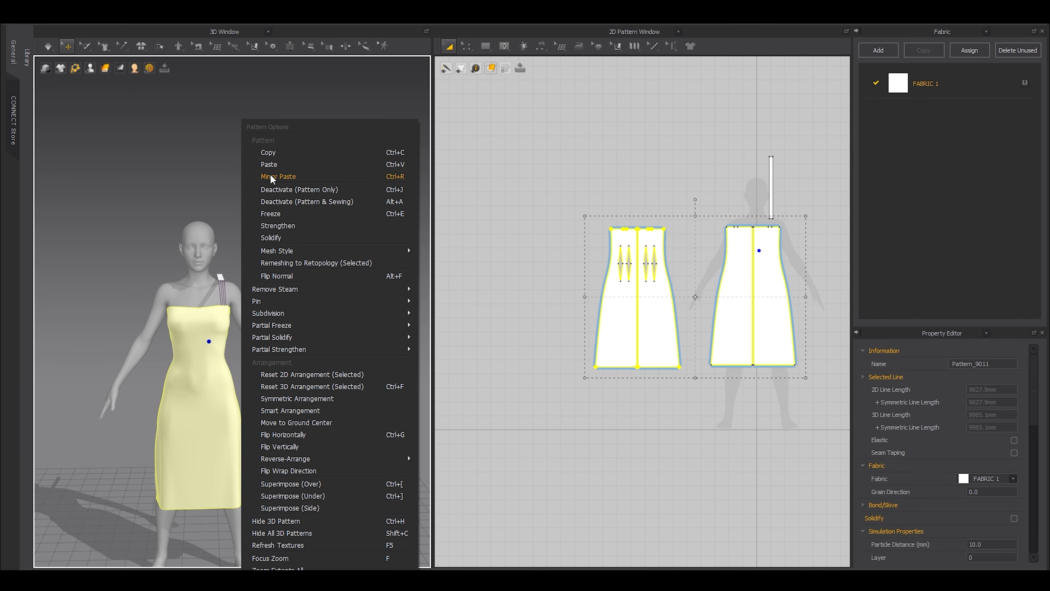
left_click(269, 214)
Simulate so the strap drapes over the shoulder, then stop and inspect it.
scroll(310, 298, "up", 3)
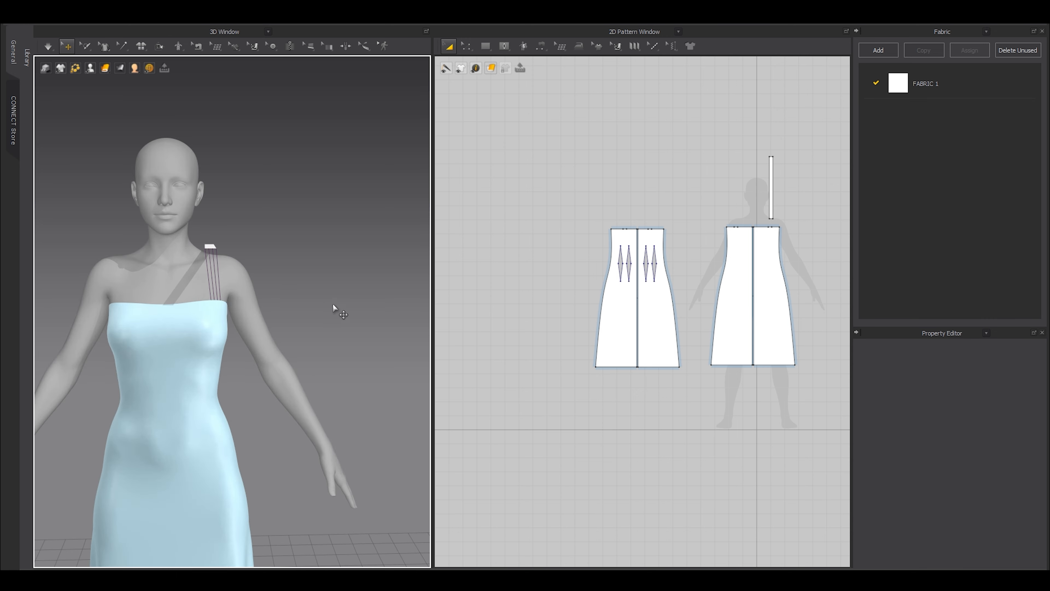
key("space")
right_click_drag(321, 285, 226, 309)
scroll(224, 309, "up", 4)
key("space")
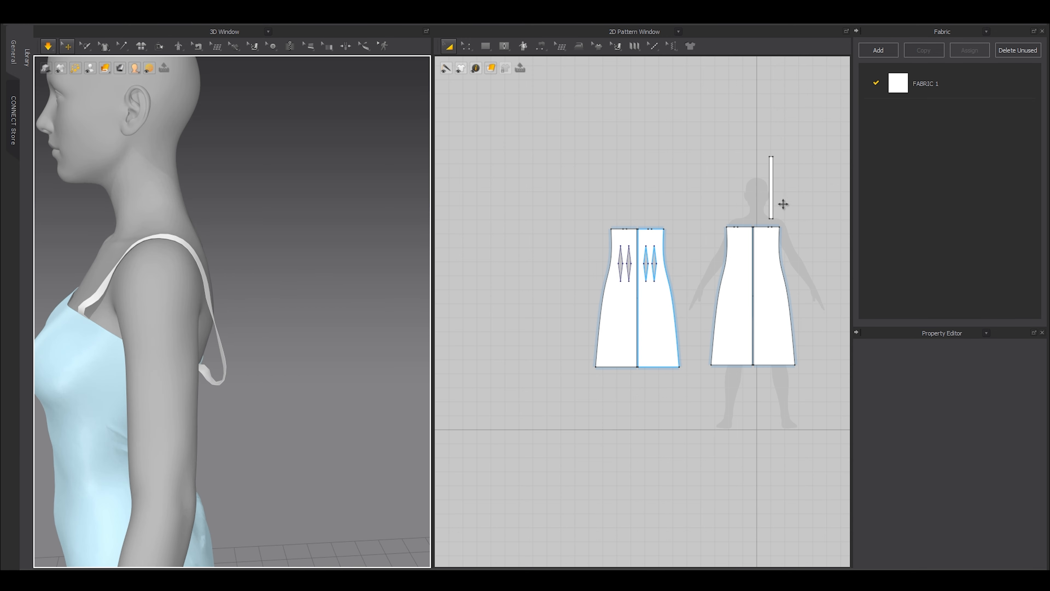
scroll(782, 203, "up", 5)
middle_click_drag(782, 204, 775, 195)
scroll(743, 197, "down", 3)
Resize the strap to 767.9 mm, re-drape it, then shorten it to 749.0 mm.
left_click(673, 193)
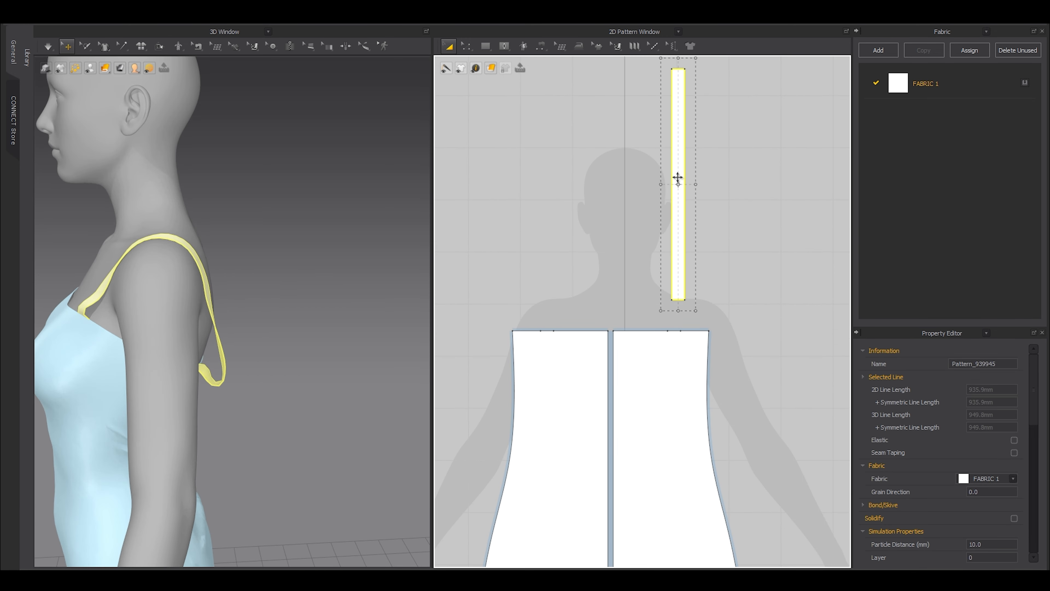
key("space")
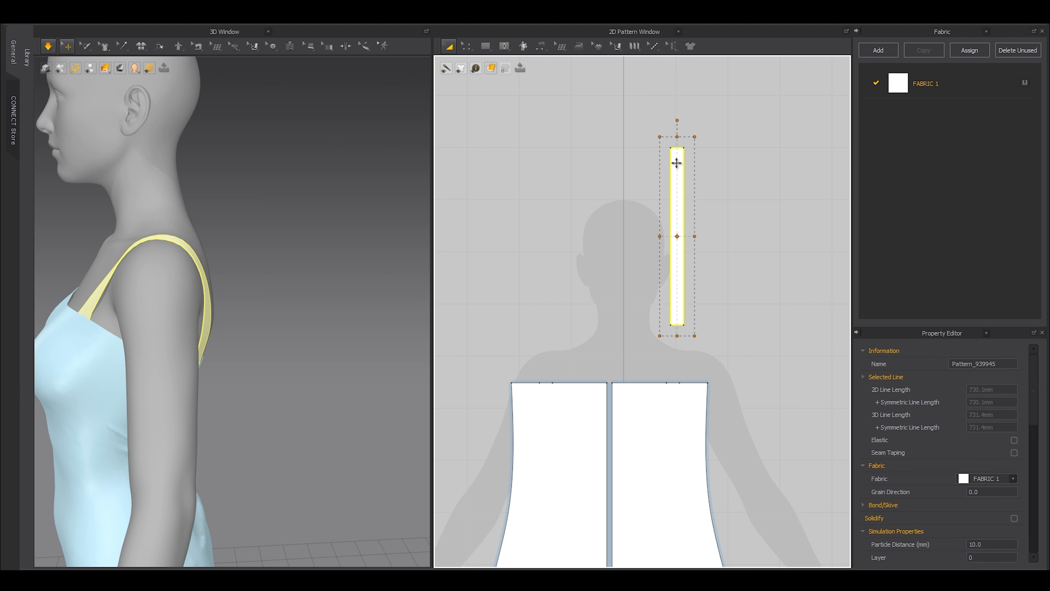
right_click_drag(227, 239, 122, 223)
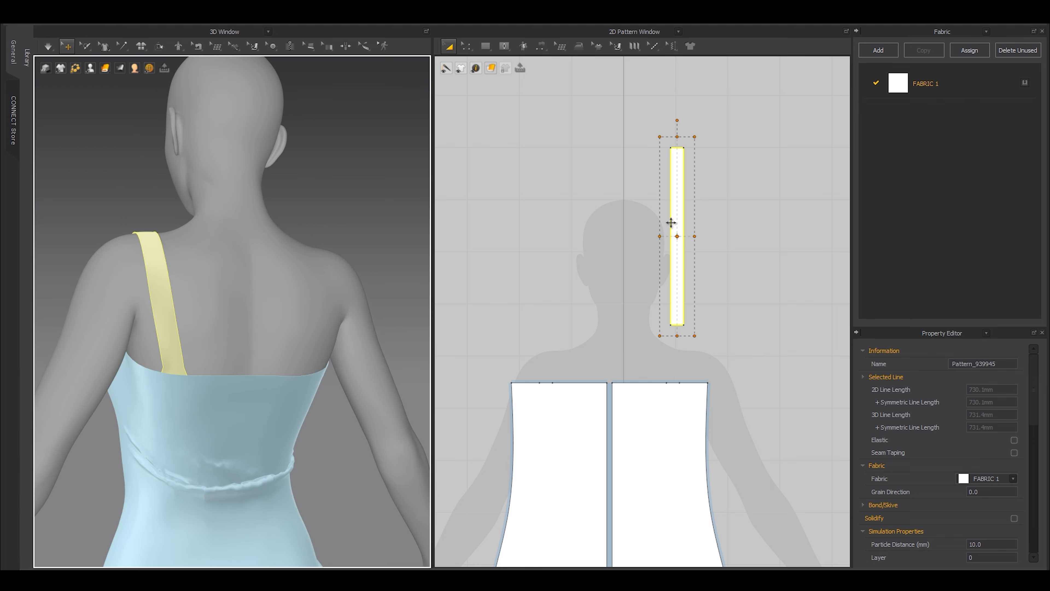
left_click_drag(677, 133, 676, 128)
key("space")
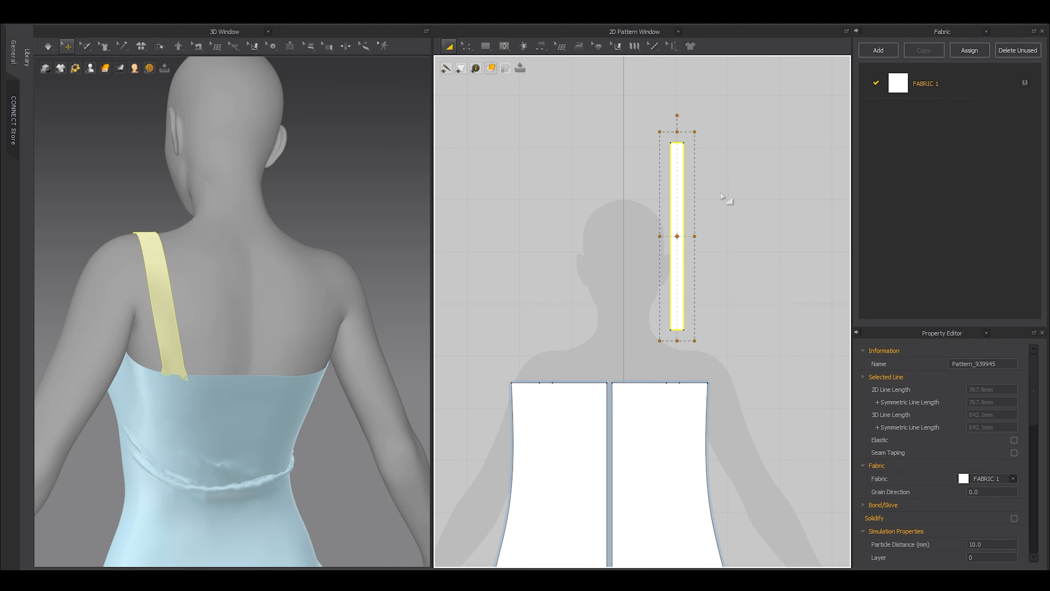
key("space")
right_click_drag(219, 285, 397, 321)
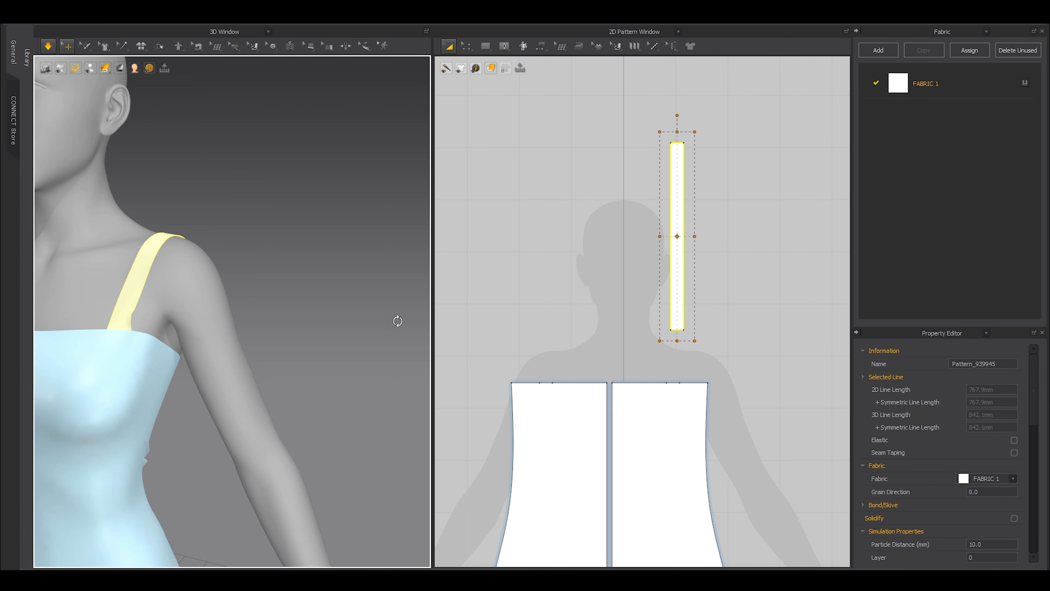
key("space")
left_click_drag(678, 129, 677, 132)
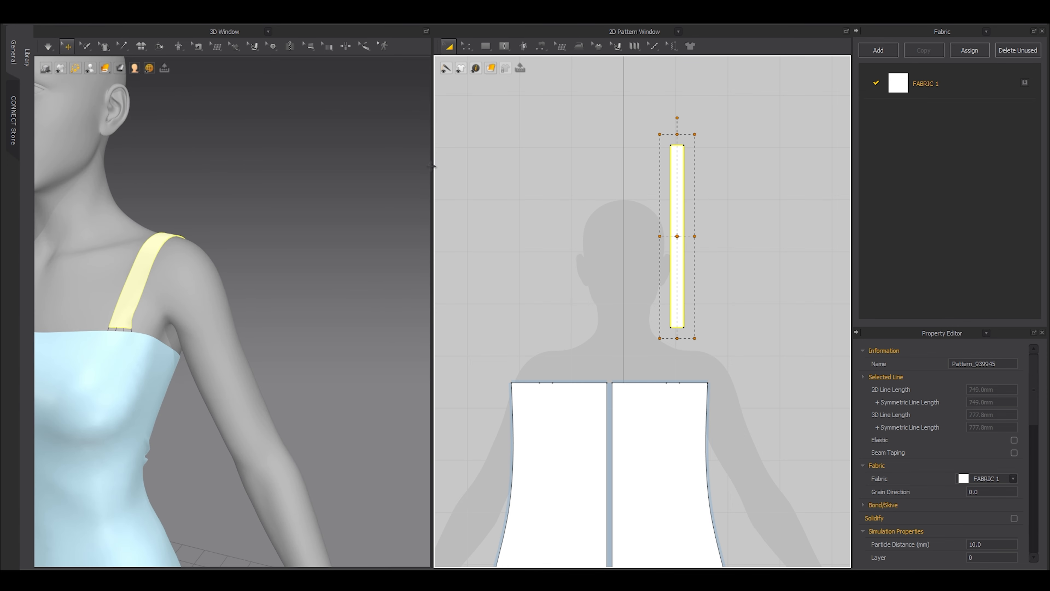
Mirror-copy the strap and place it on the opposite shoulder.
scroll(661, 204, "down", 2)
scroll(661, 205, "down", 3)
middle_click_drag(601, 242, 698, 236)
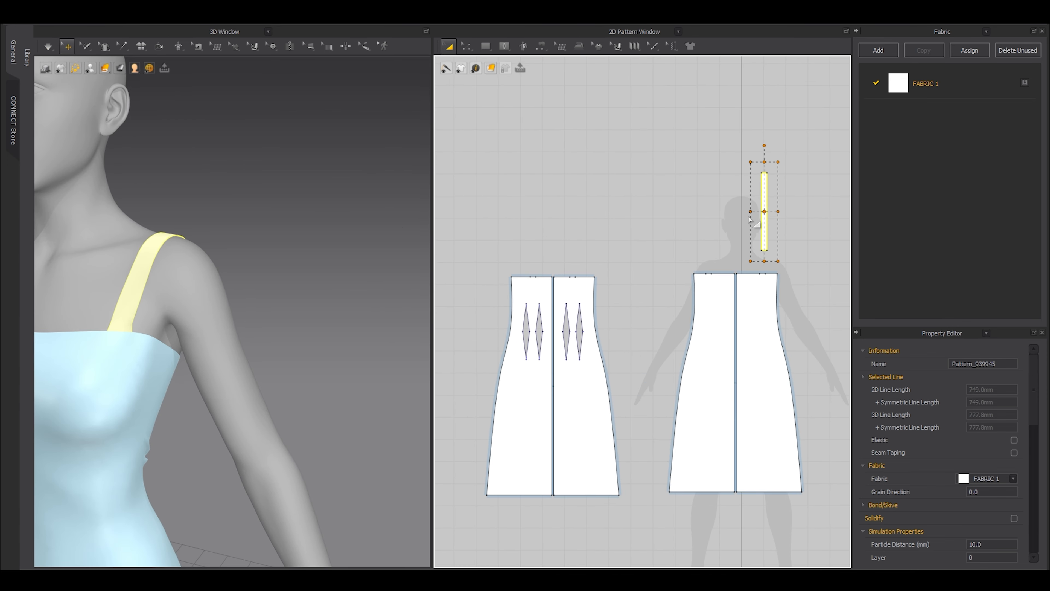
scroll(749, 217, "up", 3)
key("ctrl+d")
left_click(696, 213, "shift")
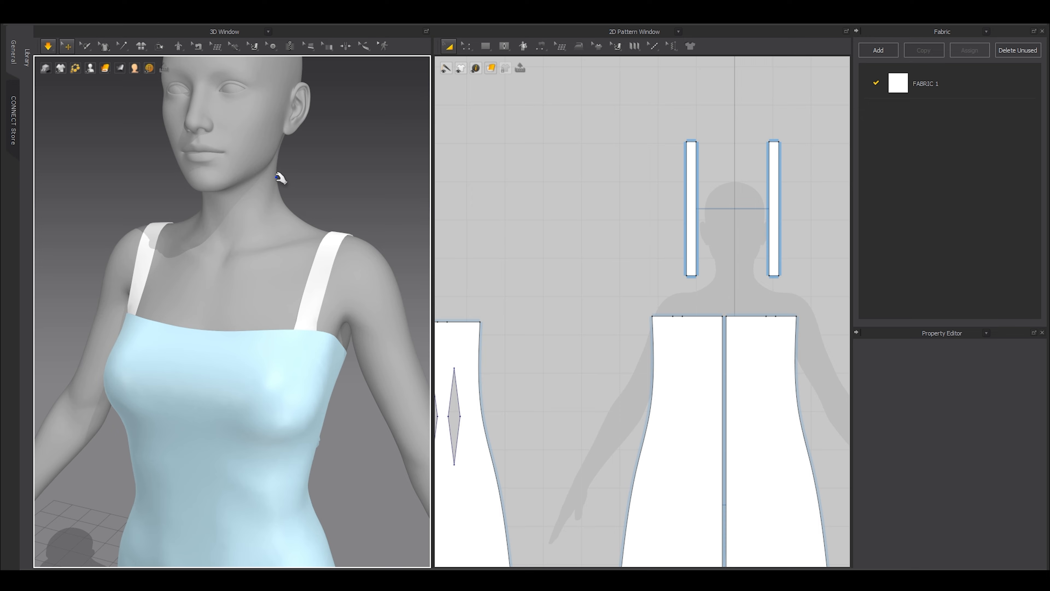
Select all patterns and unfreeze the dress panels.
key("space")
scroll(261, 212, "down", 3)
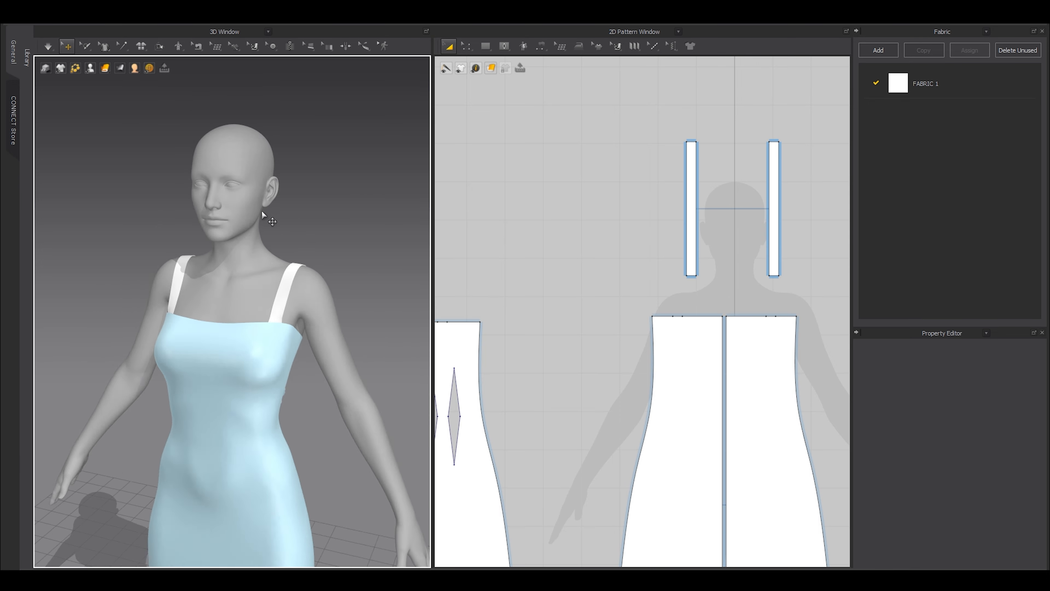
mouse_move(261, 212)
right_mouse_down()
mouse_move(332, 215)
mouse_move(279, 219)
right_mouse_up()
key("ctrl+a")
key("ctrl+k")
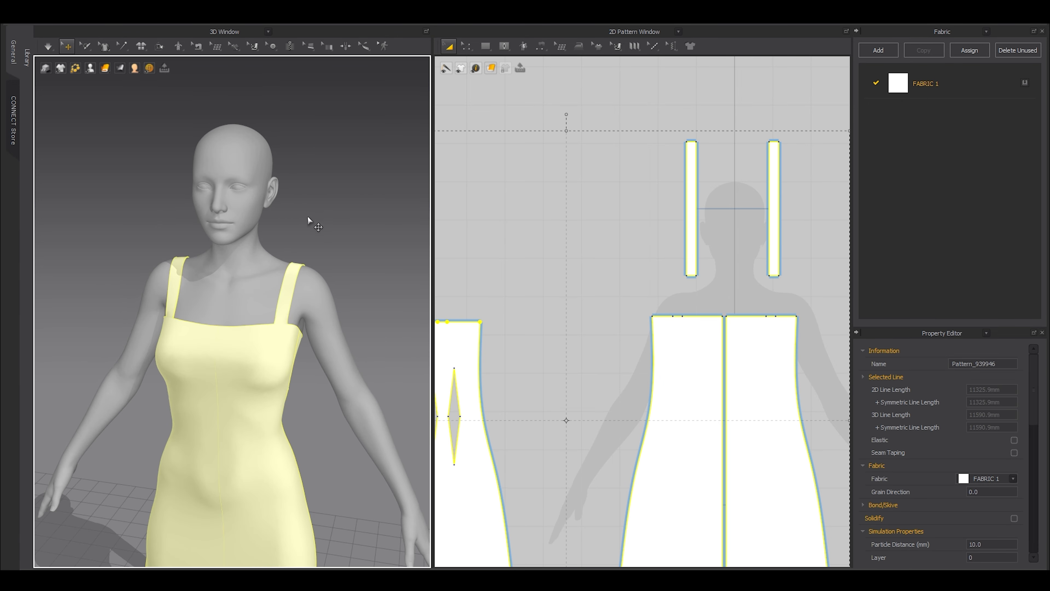
middle_click_drag(307, 217, 300, 187)
left_click(301, 186)
right_click_drag(356, 215, 101, 211)
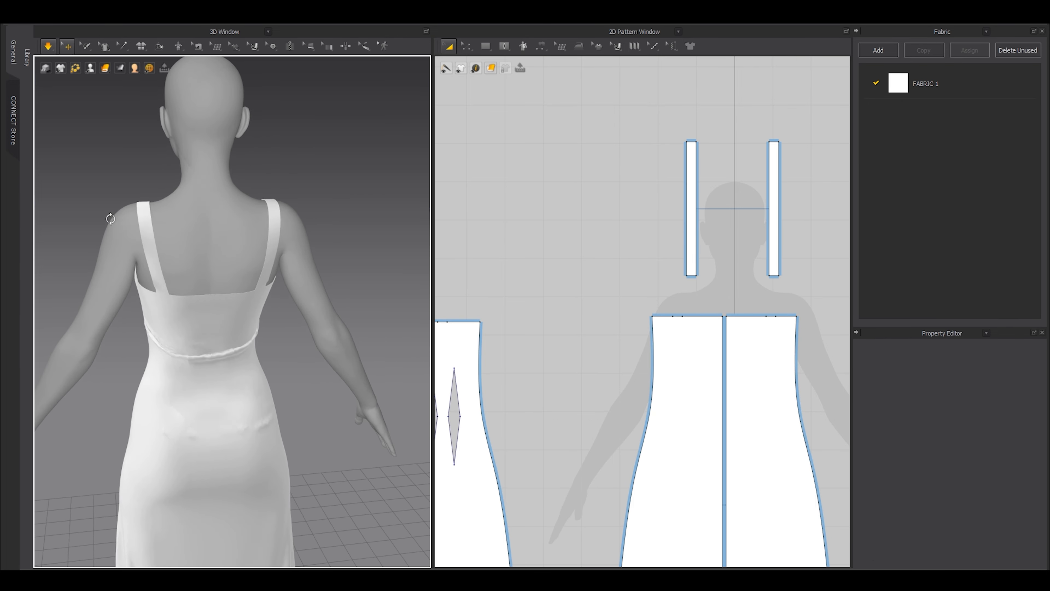
Simulate the dress to settle, checking the fit with the avatar hidden and shown.
key("space")
scroll(237, 305, "up", 5)
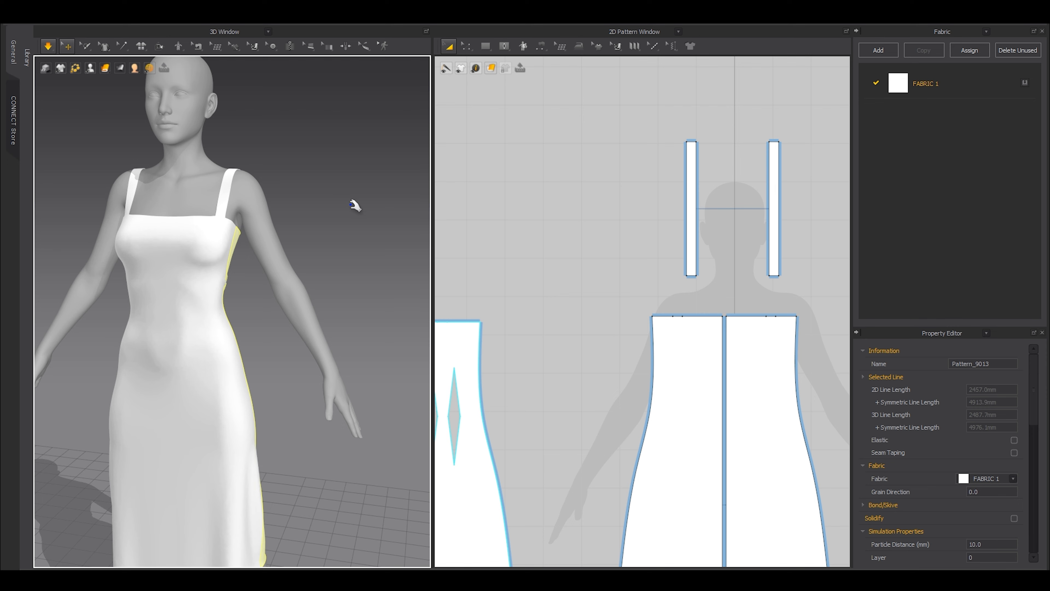
right_click_drag(352, 204, 328, 230)
key("shift+a")
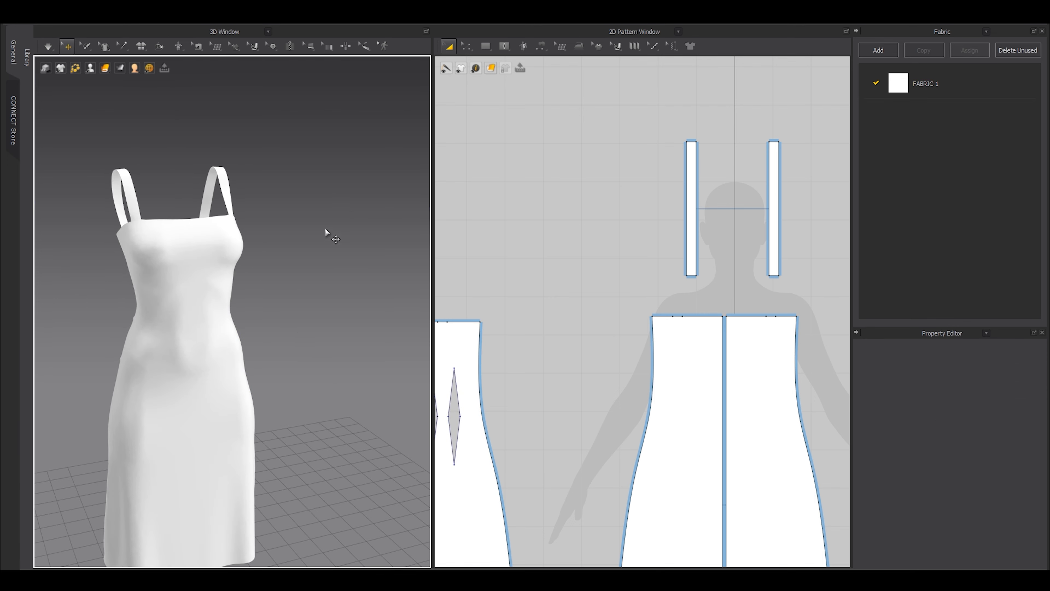
scroll(567, 242, "down", 5)
scroll(646, 271, "up", 5)
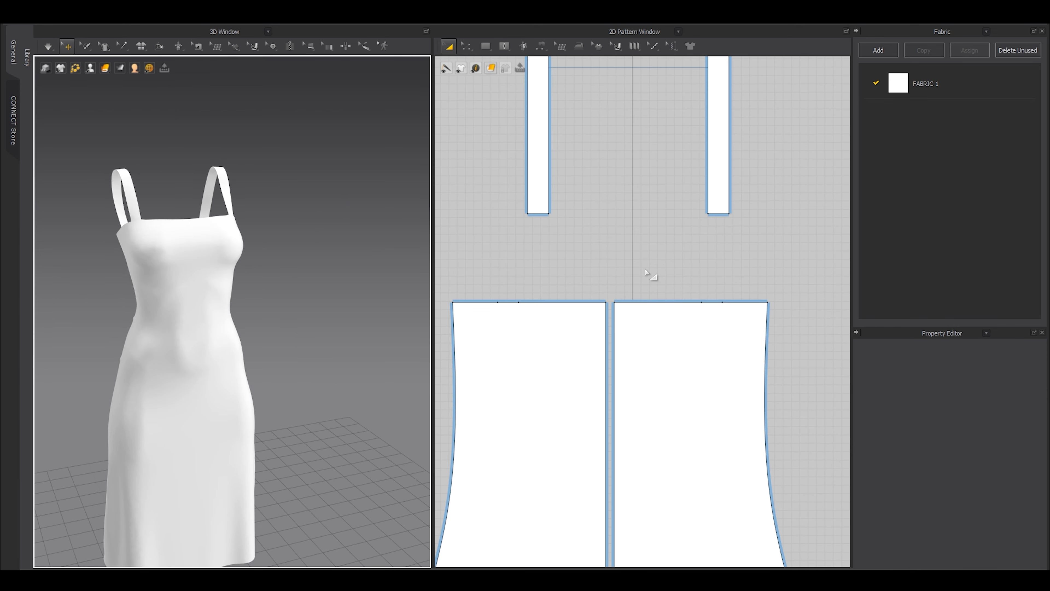
scroll(357, 314, "up", 5)
middle_click_drag(106, 102, 192, 271)
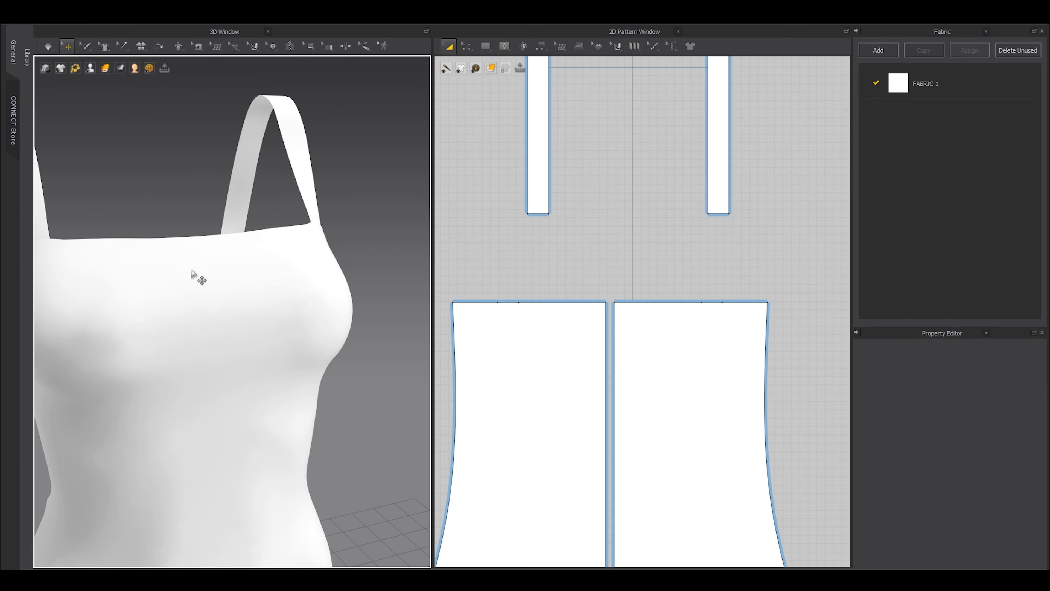
key("shift+a")
right_click_drag(238, 305, 209, 306)
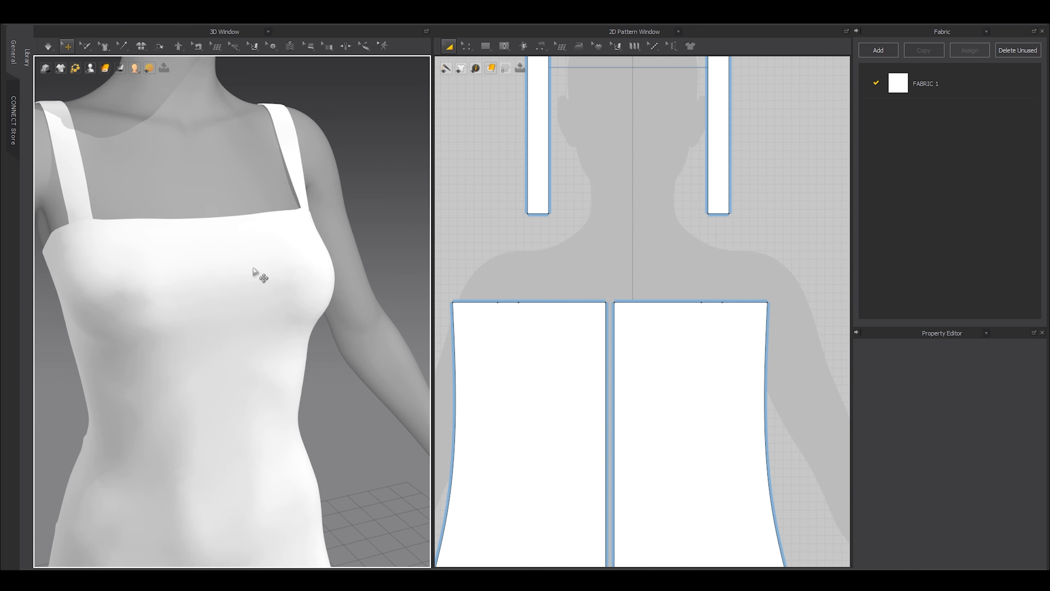
scroll(584, 298, "up", 2)
scroll(621, 368, "up", 2)
Split the left panel's centre-front seam with a new point 100.7 mm from the top.
key("z")
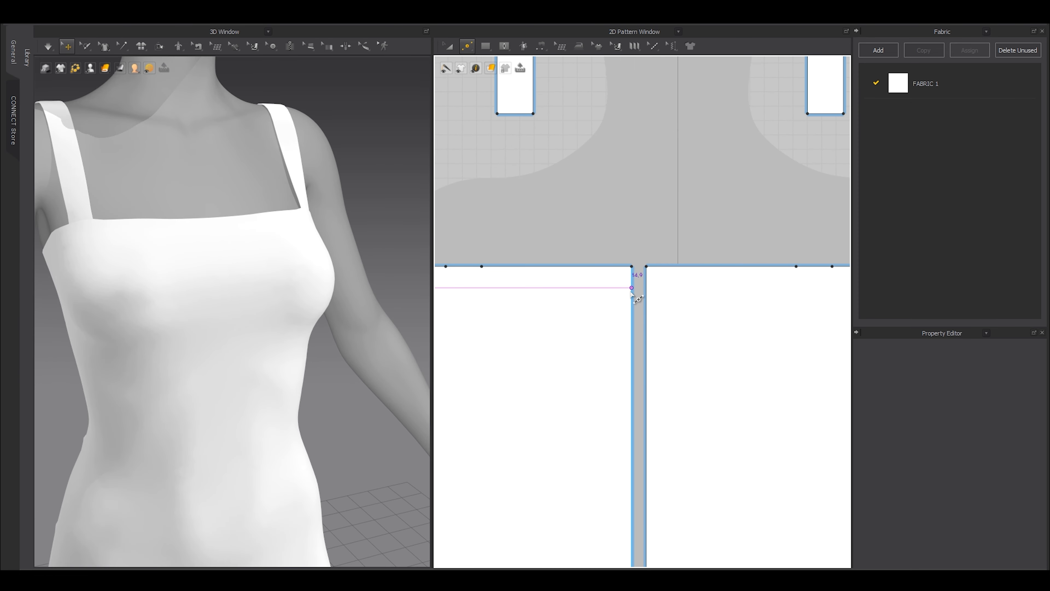
scroll(631, 293, "up", 2)
left_click(628, 255)
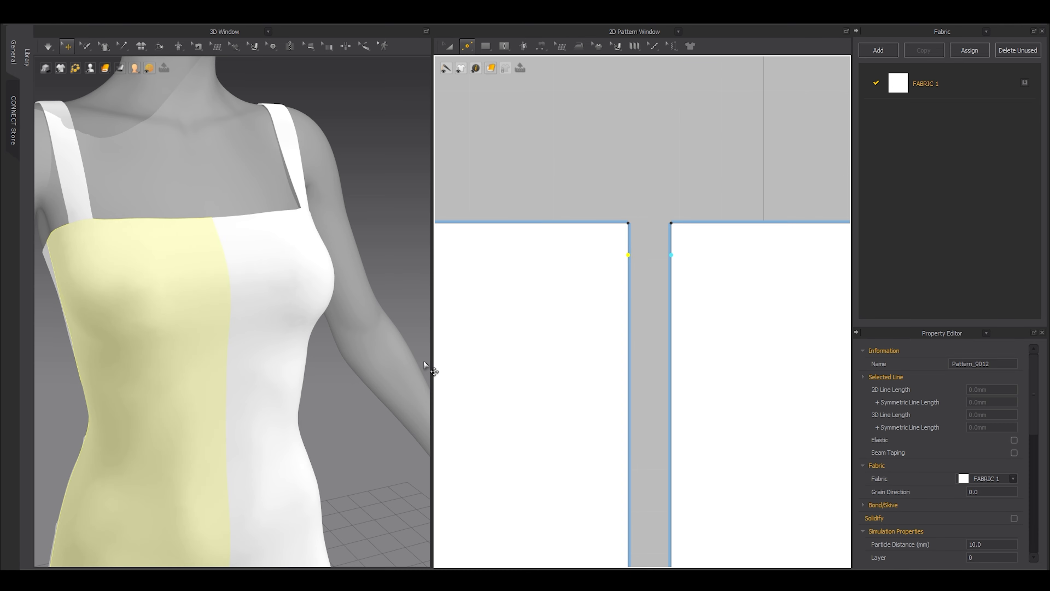
scroll(653, 238, "down", 2)
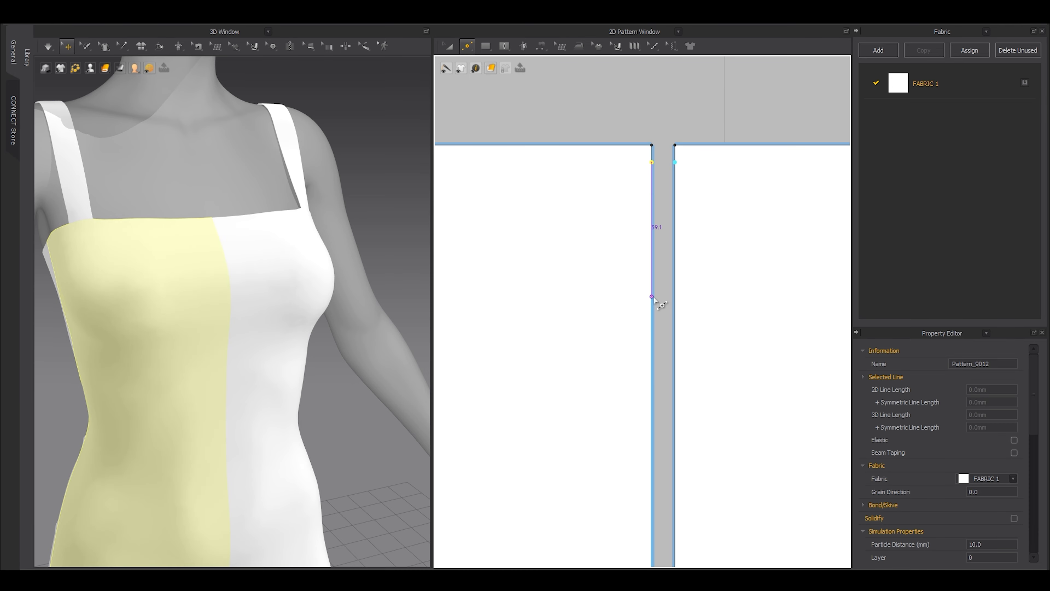
left_click(652, 391)
scroll(605, 287, "down", 3)
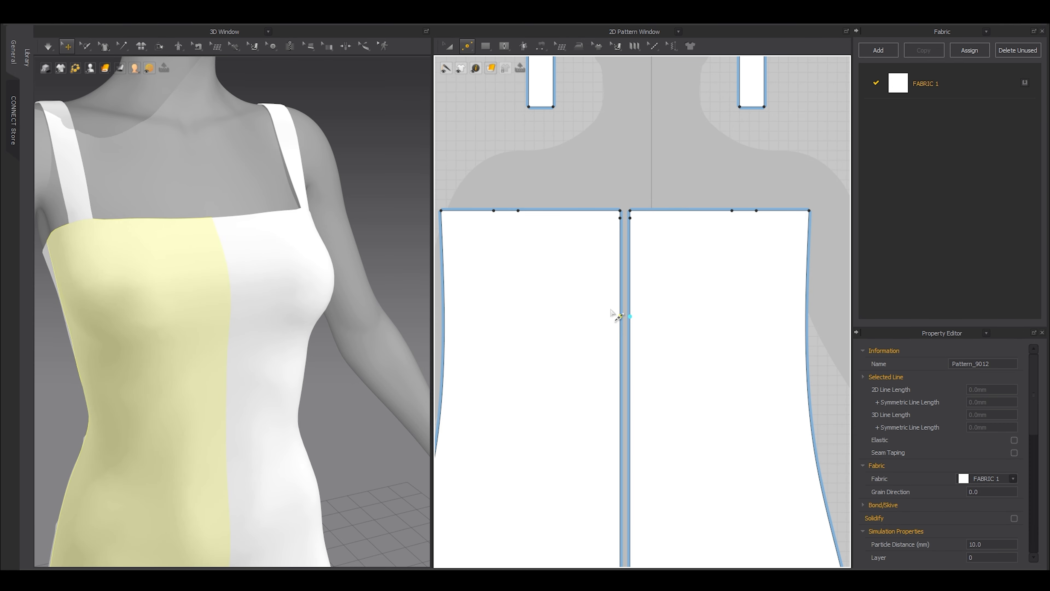
Make the top 100.7 mm seam segment elastic, lower its ratio to 25 and simulate.
key("z")
left_click(620, 285)
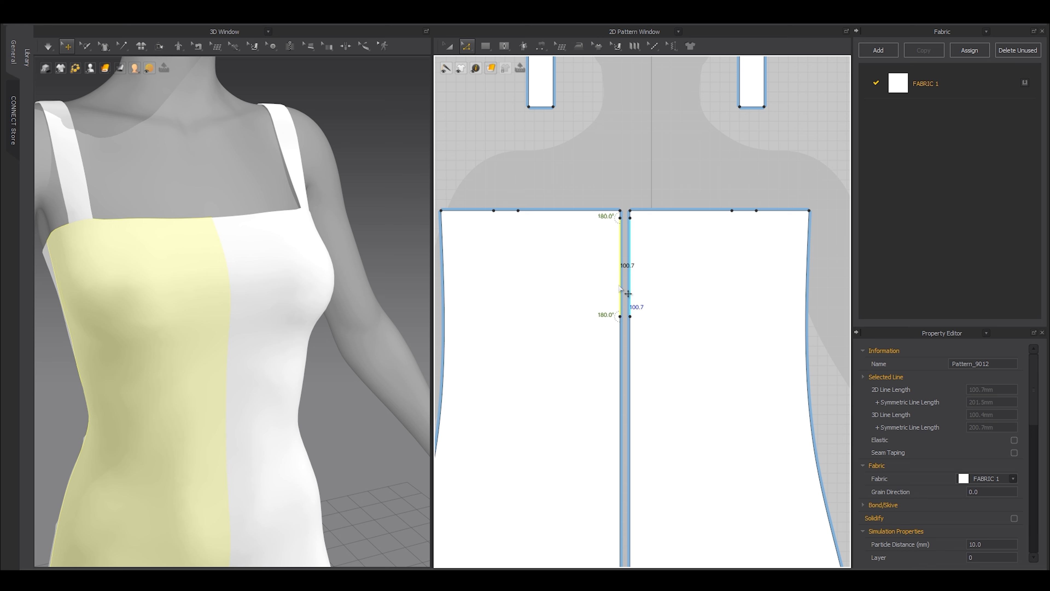
scroll(648, 289, "down", 3)
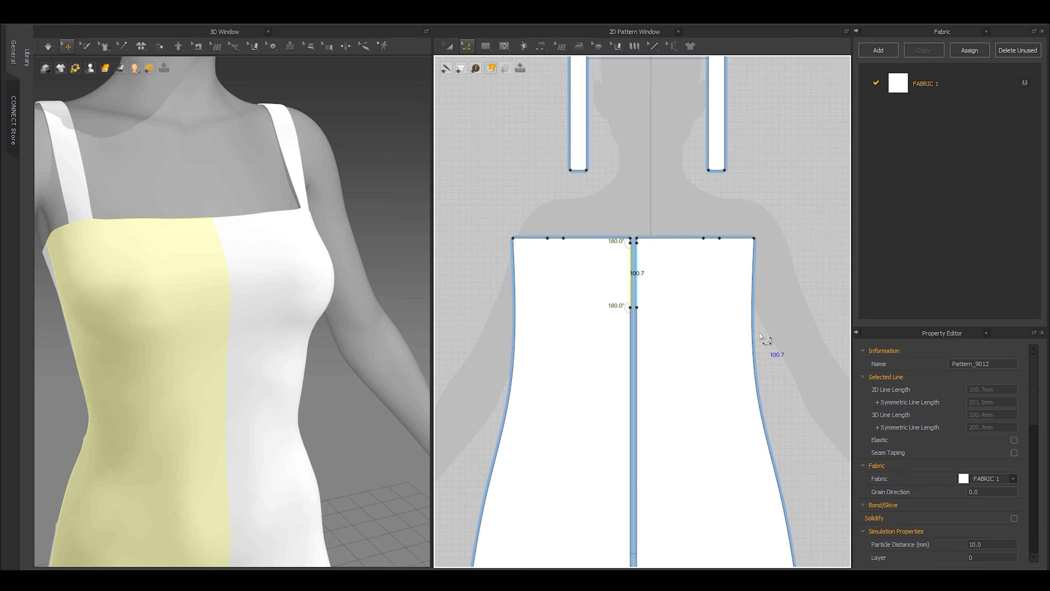
scroll(912, 455, "down", 5)
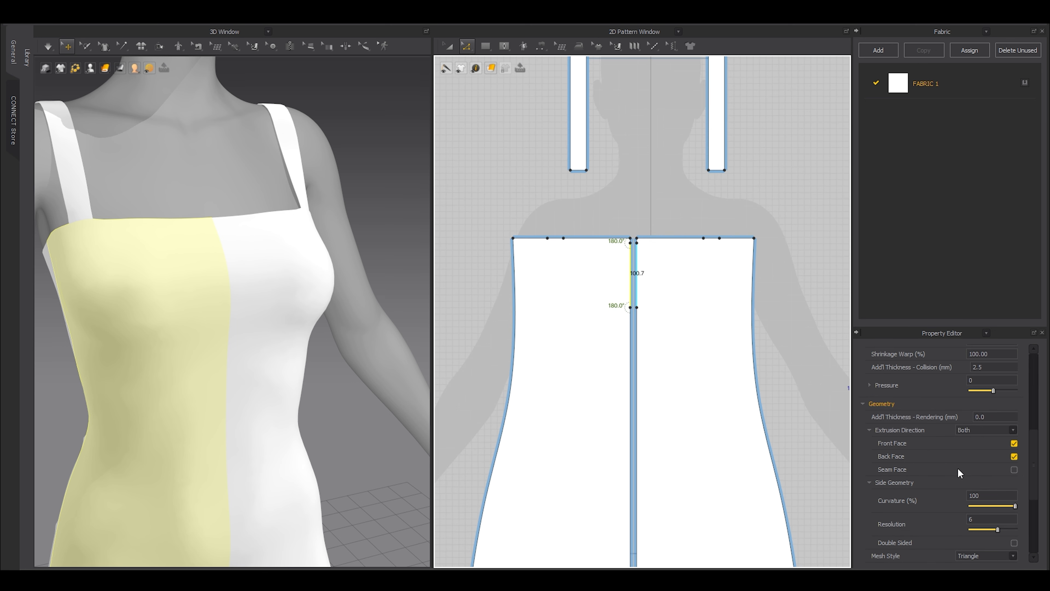
scroll(957, 468, "up", 5)
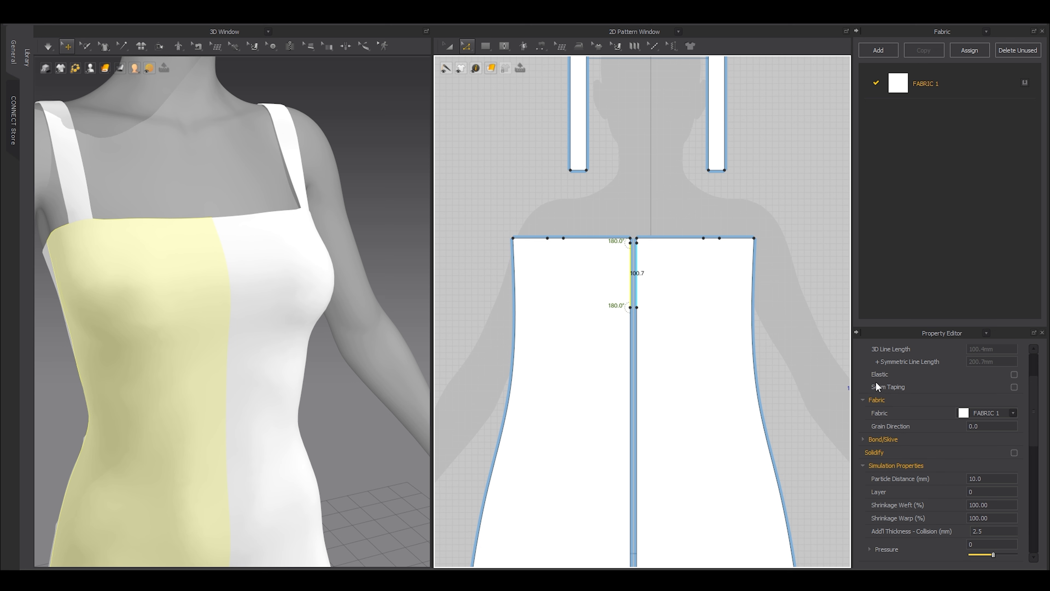
left_click(1014, 374)
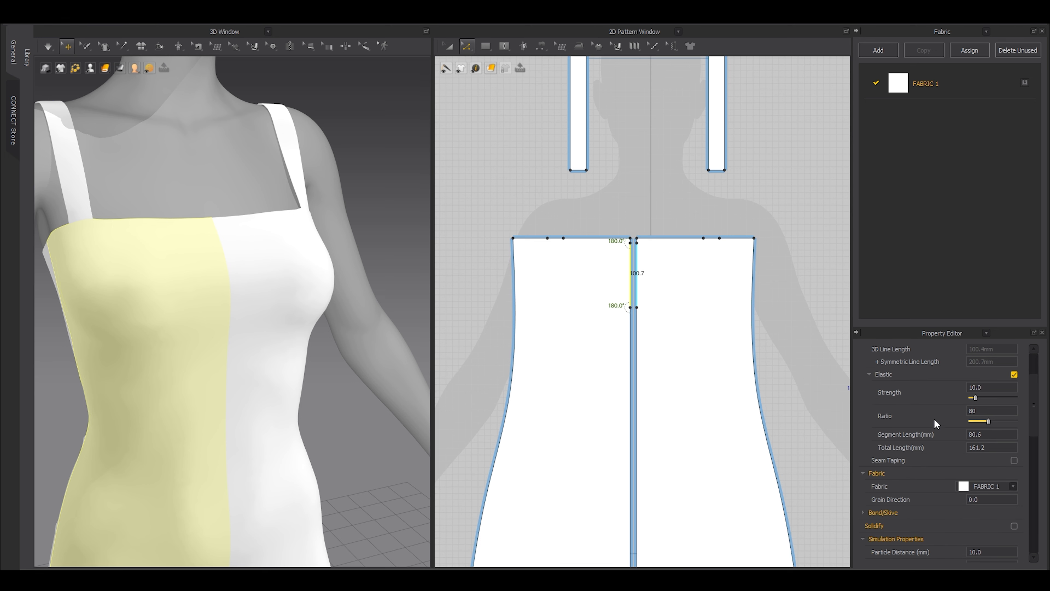
key("space")
key("2")
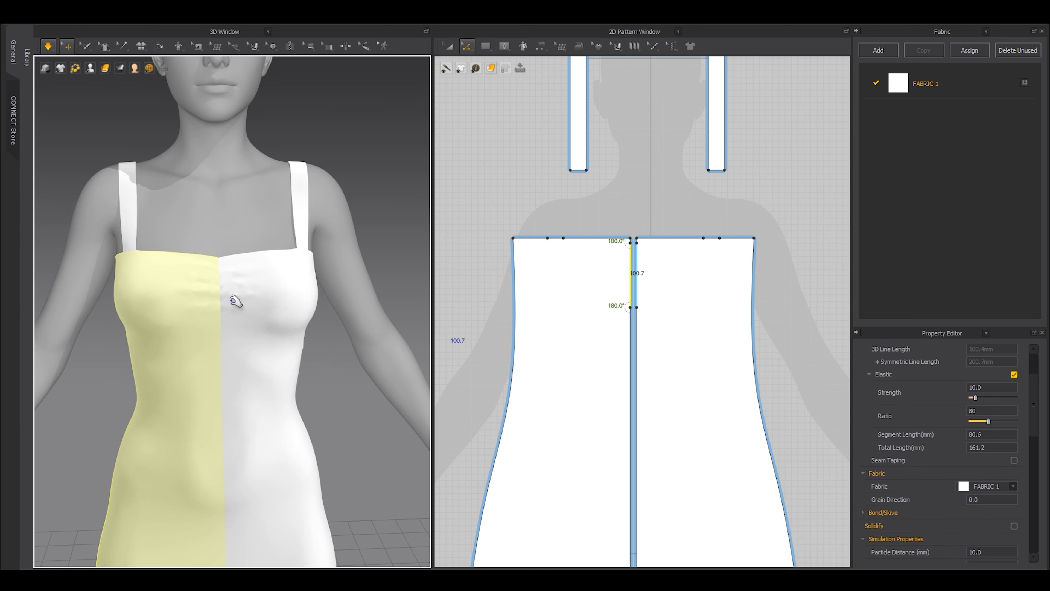
left_click_drag(989, 423, 976, 423)
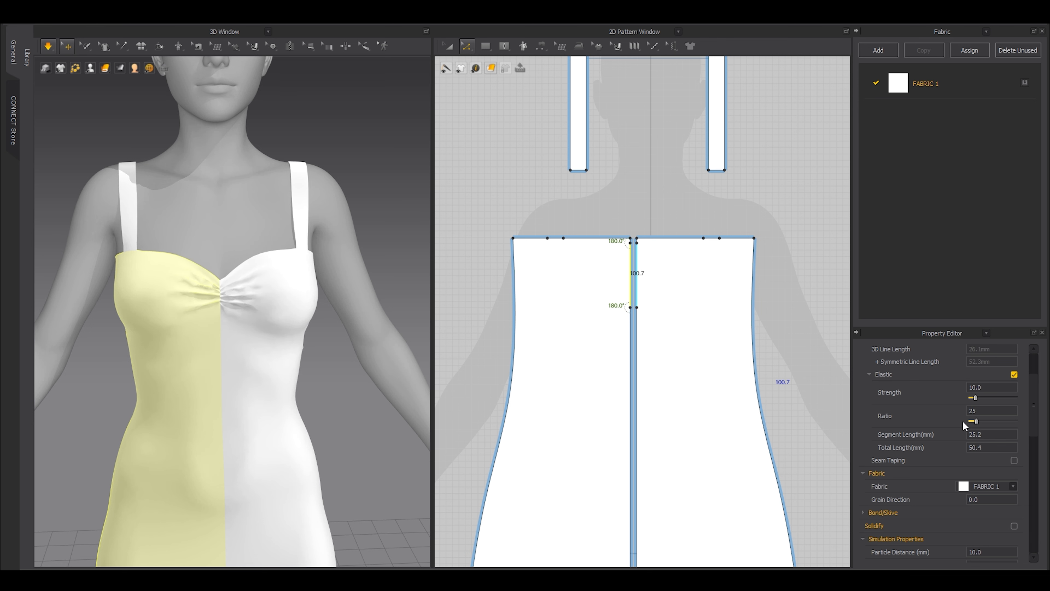
key("space")
Inspect the bust gathers from the front view, then clear the selection.
middle_click_drag(194, 361, 215, 295)
right_click_drag(215, 296, 204, 265)
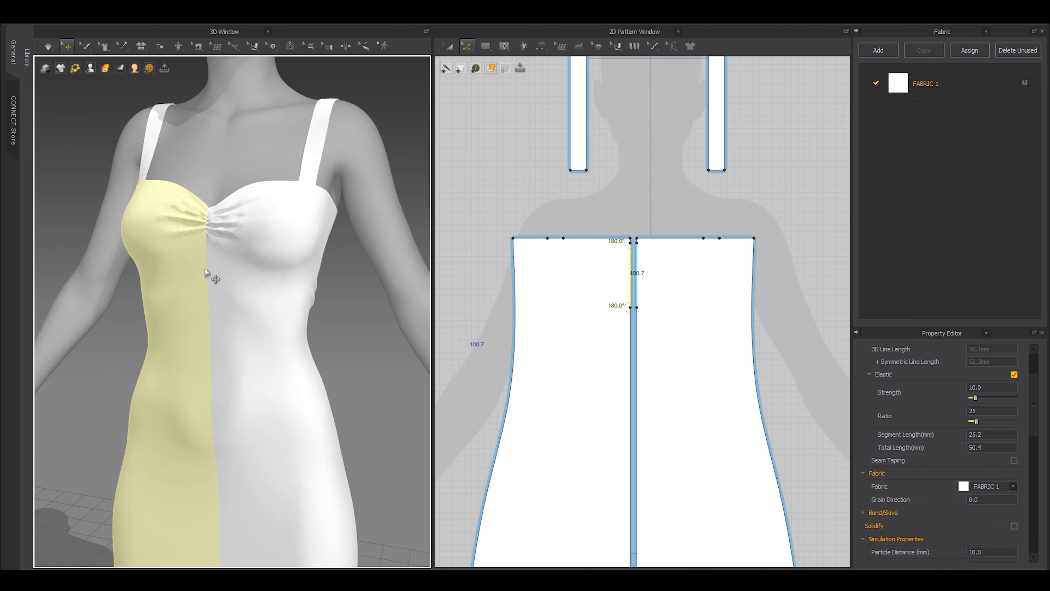
left_click(207, 281)
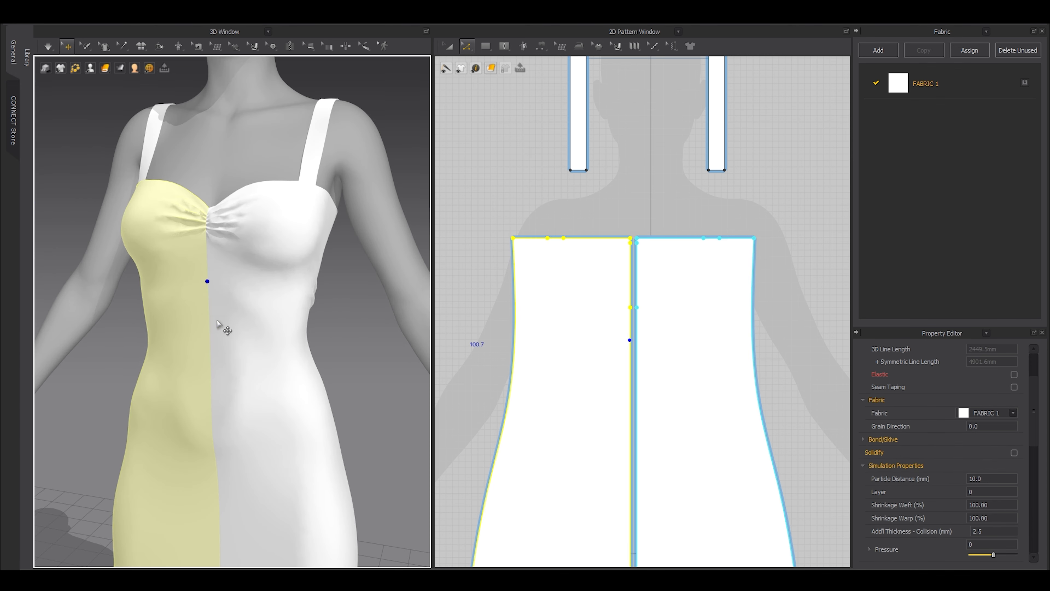
key("2")
scroll(565, 309, "up", 4)
left_click(722, 287)
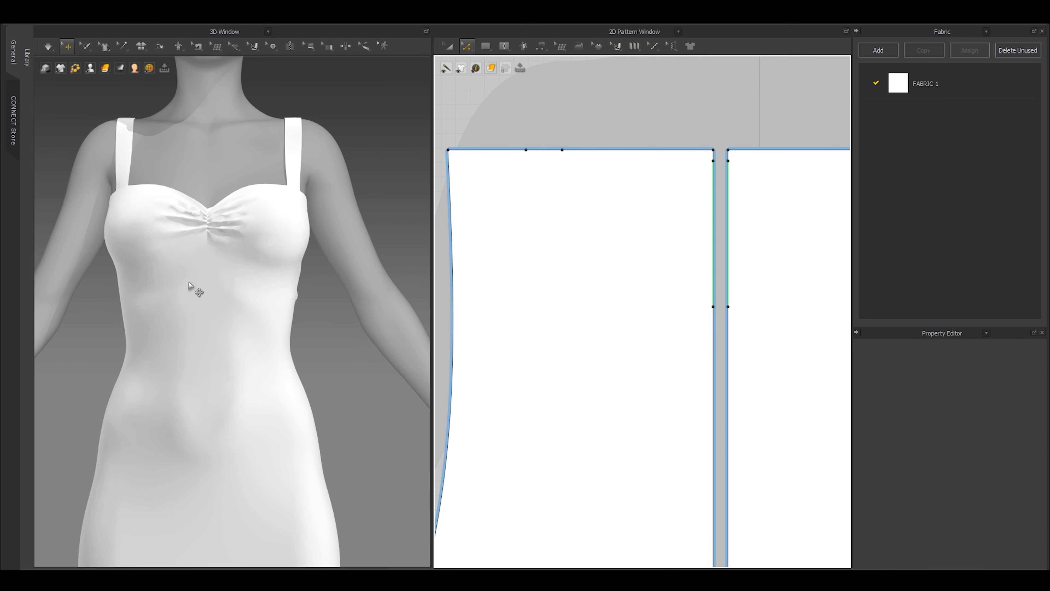
Move the centre-front edge point progressively lower, simulating between moves to deepen the gathers.
left_click_drag(714, 307, 713, 390)
key("space")
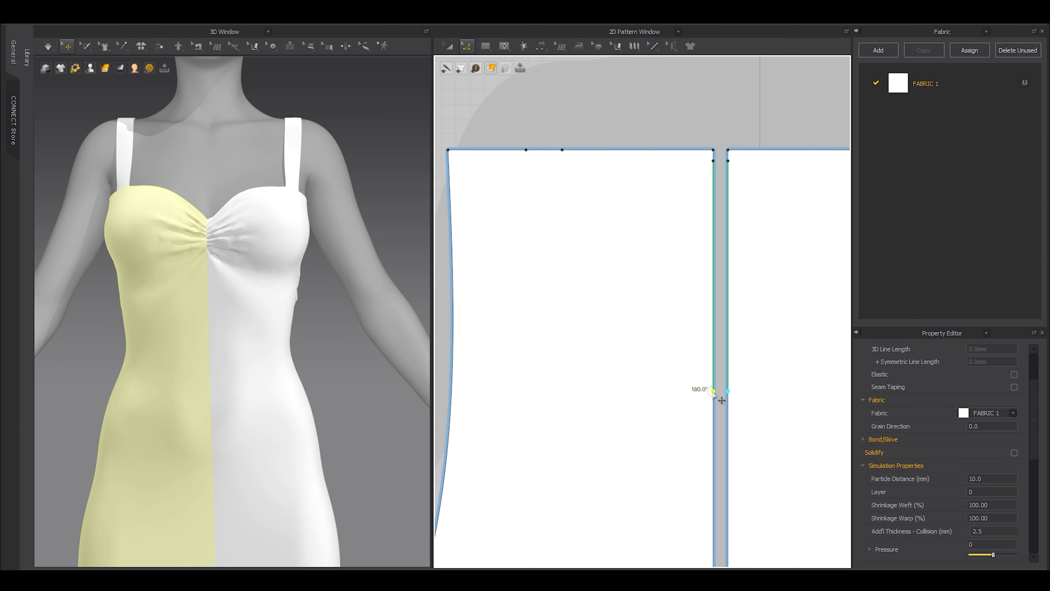
right_click_drag(246, 305, 219, 264)
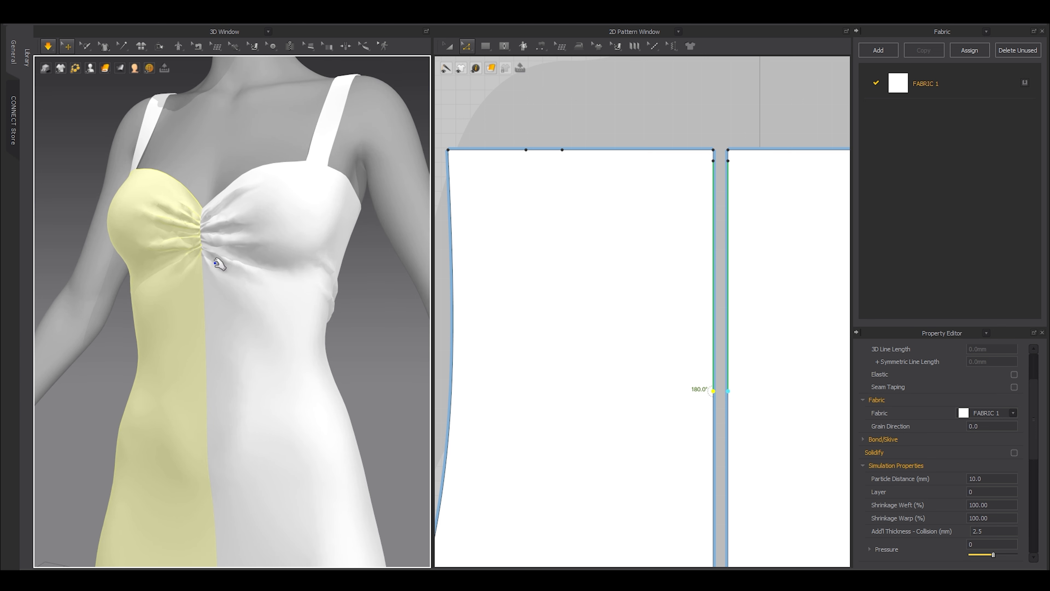
key("space")
left_click_drag(714, 392, 713, 408)
key("space")
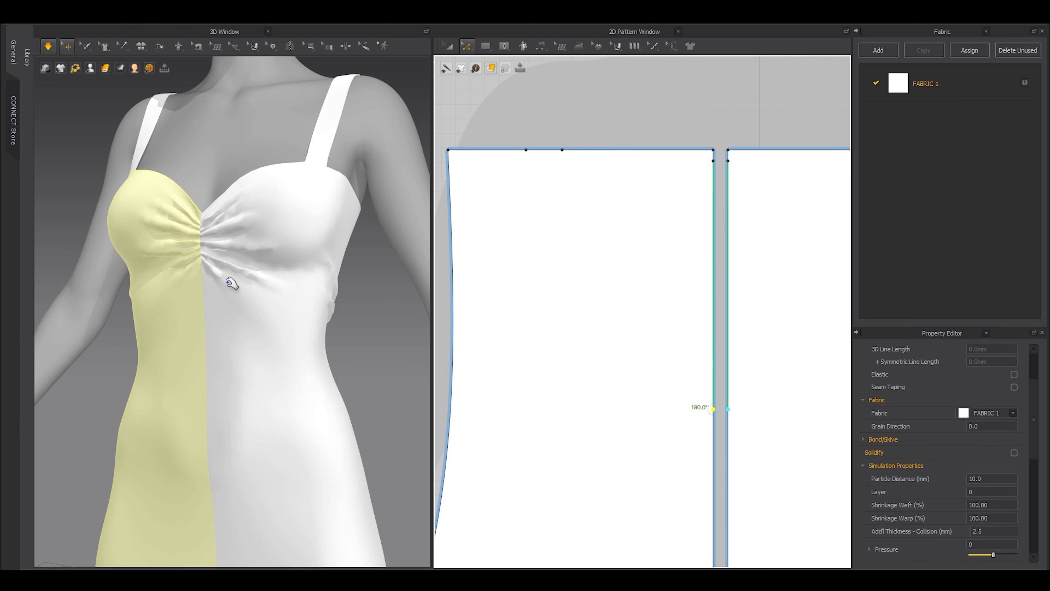
key("space")
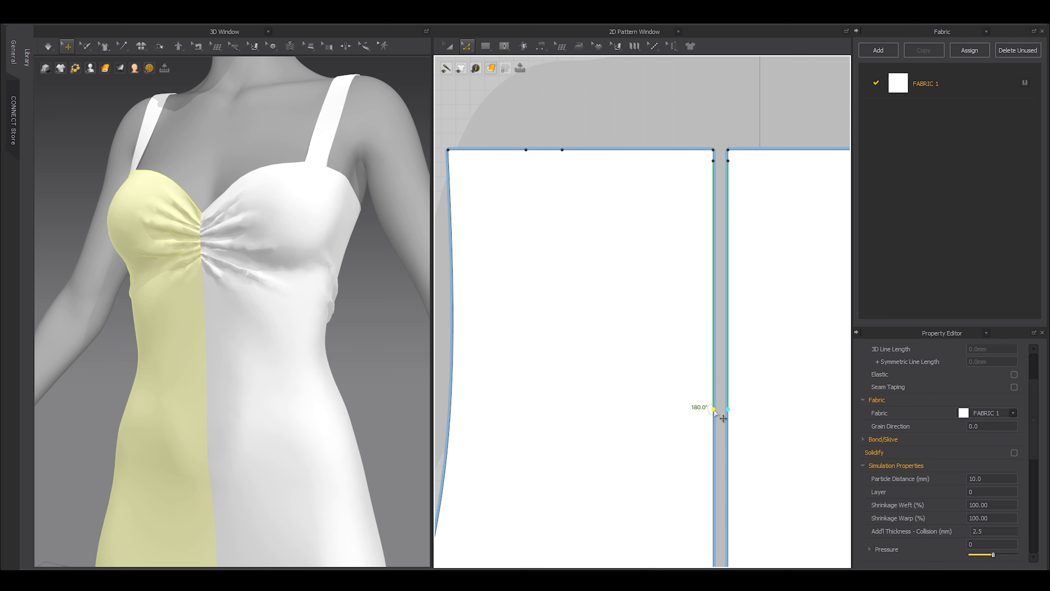
left_click_drag(713, 410, 714, 430)
key("space")
key("space")
Set the upper centre-front segment's elastic Ratio to 35, then fine-tune it to about 27.
left_click(714, 334)
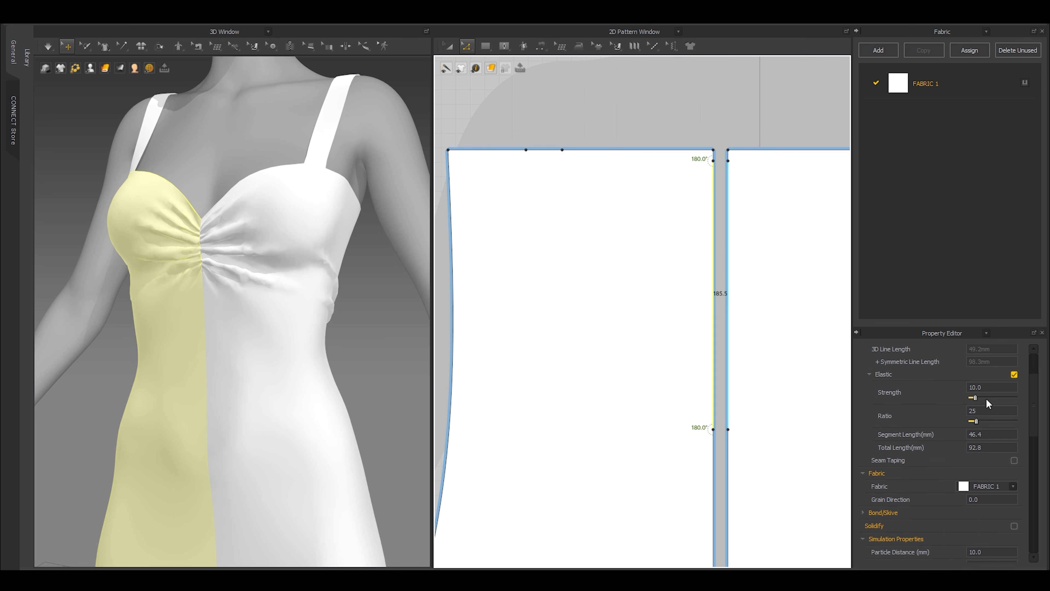
double_click(988, 409)
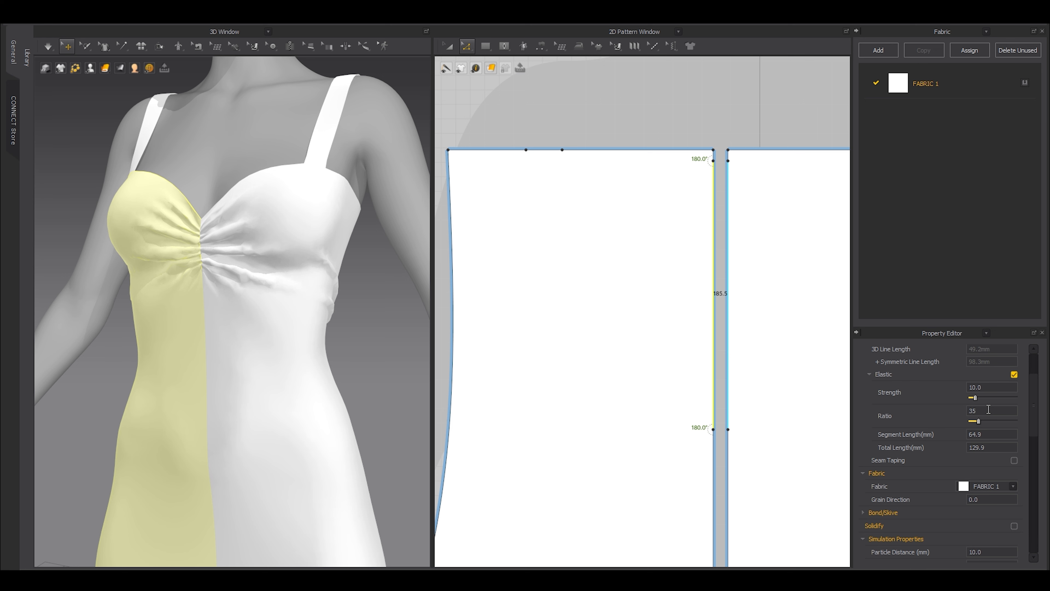
key("space")
key("2")
scroll(286, 310, "up", 3)
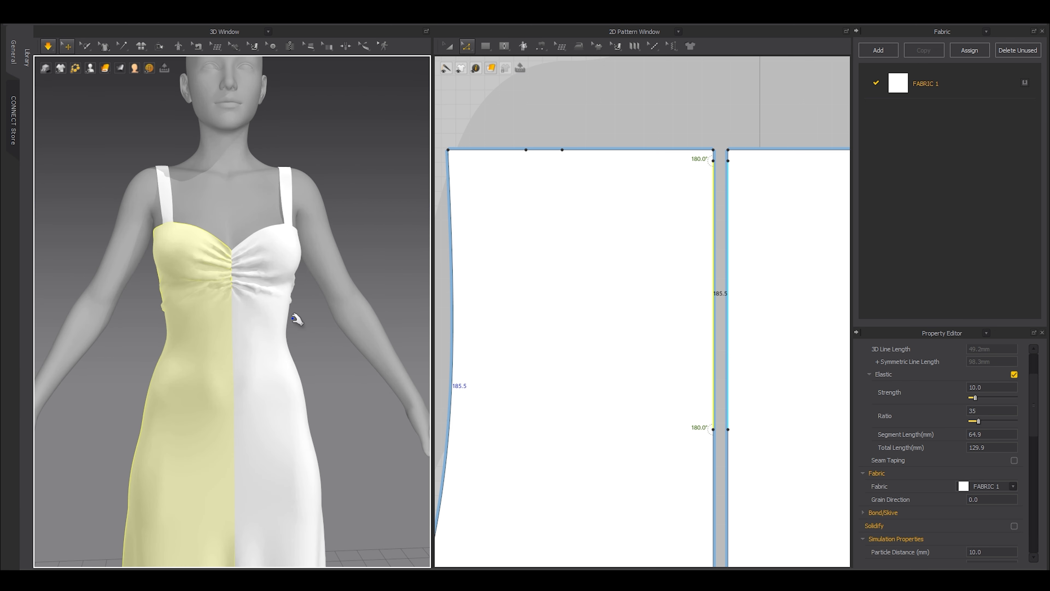
left_click_drag(981, 423, 980, 423)
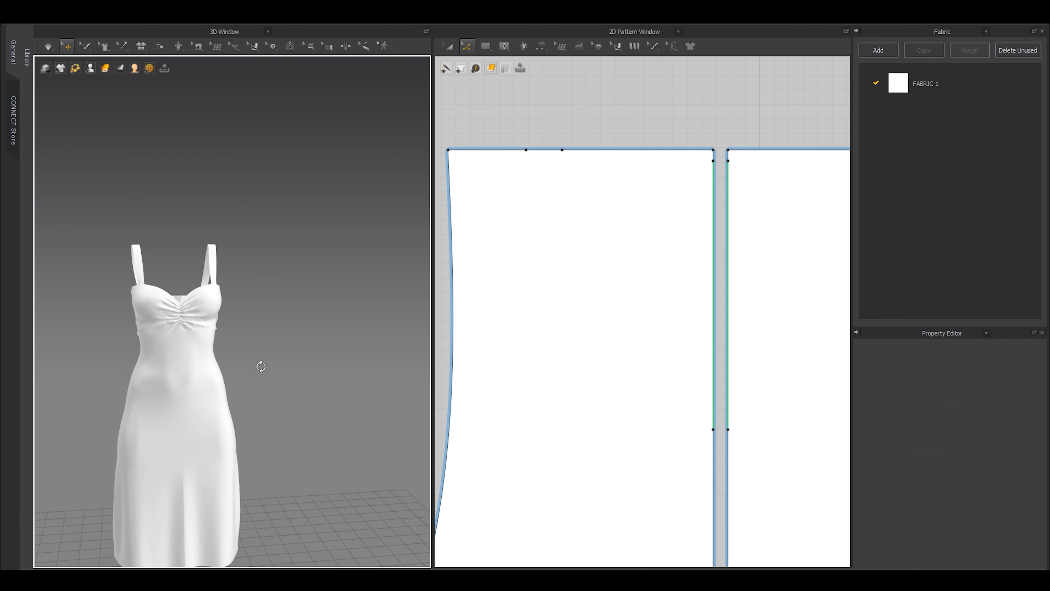
scroll(274, 377, "up", 3)
Draw a vertical internal line on the front panel from below the bust toward the hem.
middle_click_drag(237, 439, 305, 316)
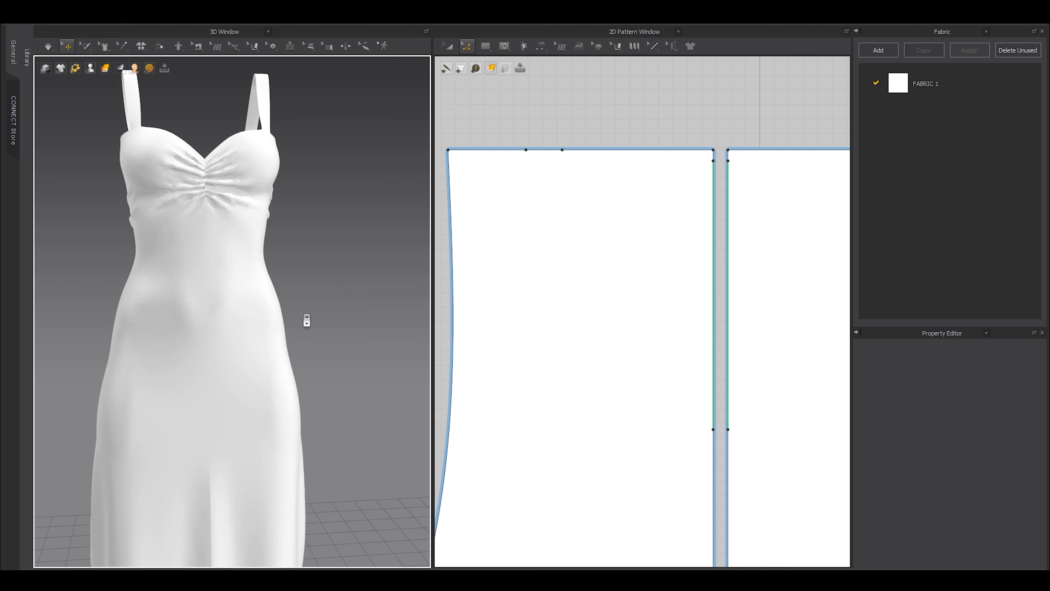
scroll(237, 349, "down", 3)
right_click_drag(238, 349, 214, 352)
scroll(272, 365, "up", 3)
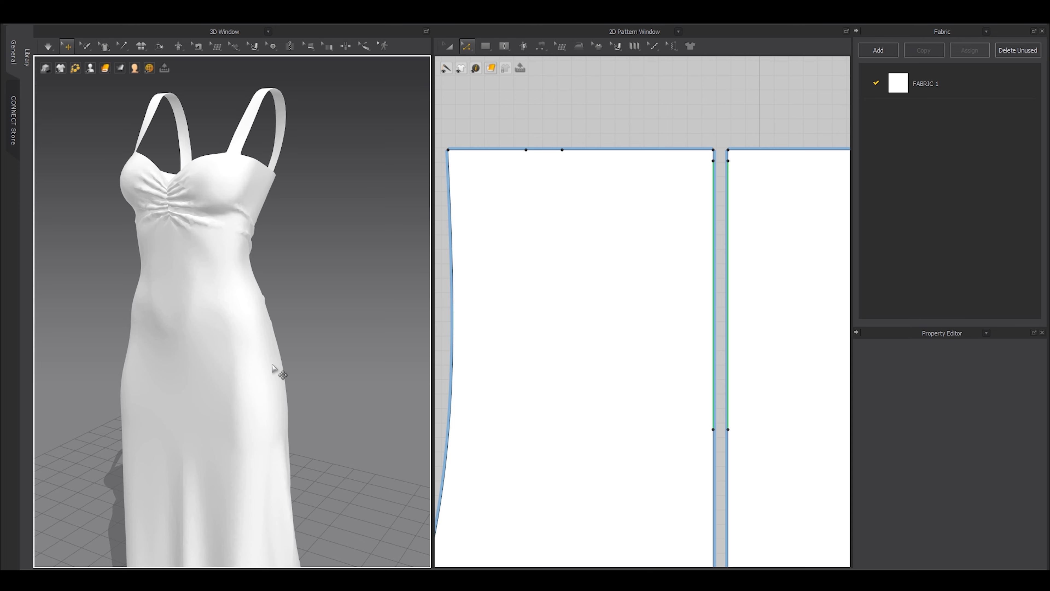
scroll(556, 298, "down", 5)
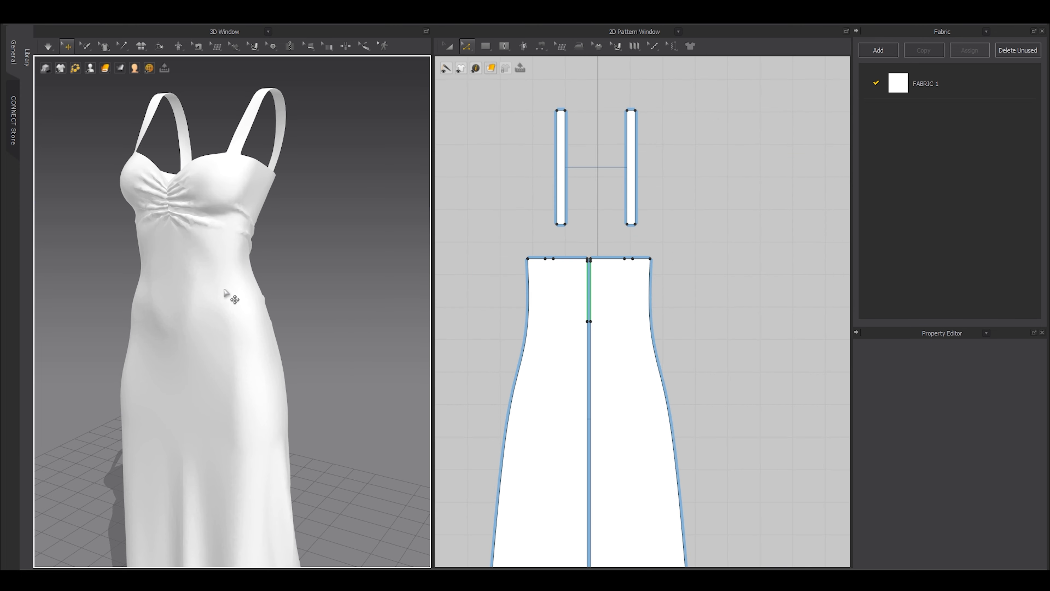
scroll(236, 295, "up", 4)
scroll(290, 353, "down", 5)
mouse_move(58, 72)
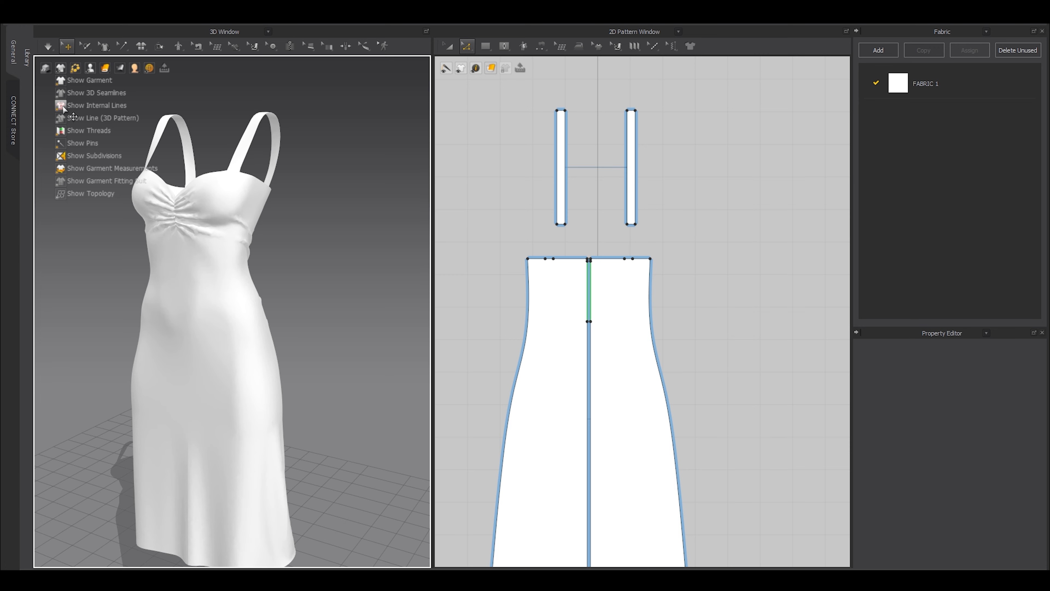
middle_click_drag(260, 364, 286, 341)
scroll(608, 348, "up", 3)
key("g")
left_click(622, 288)
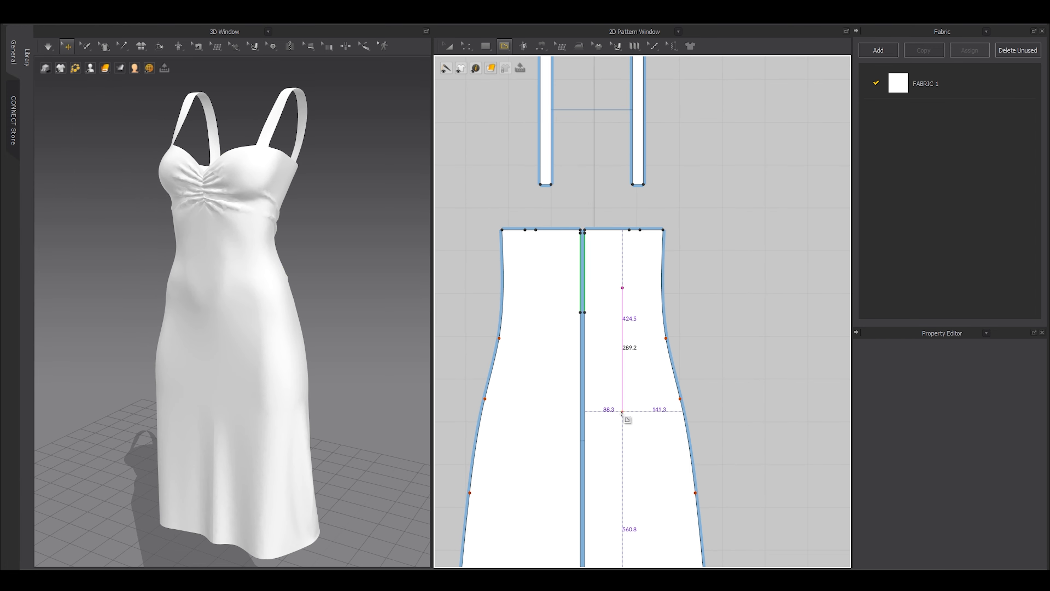
middle_click_drag(621, 427, 625, 332)
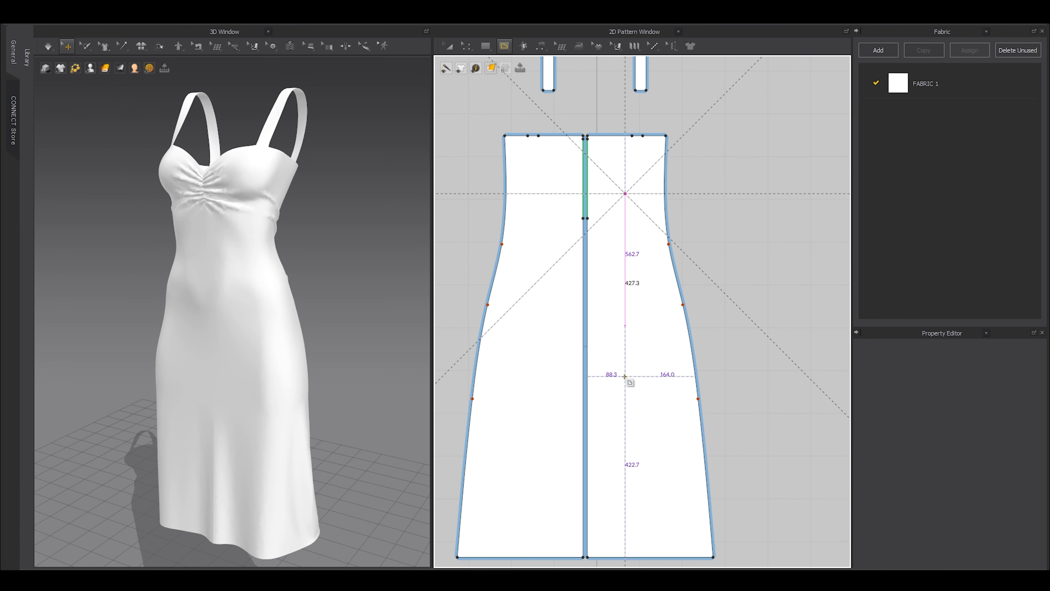
double_click(625, 399)
Reposition the mirrored 479.7 mm internal lines, raising them and shifting them slightly outward.
left_click(375, 257)
scroll(370, 258, "up", 3)
middle_click_drag(371, 259, 362, 322)
scroll(363, 322, "up", 2)
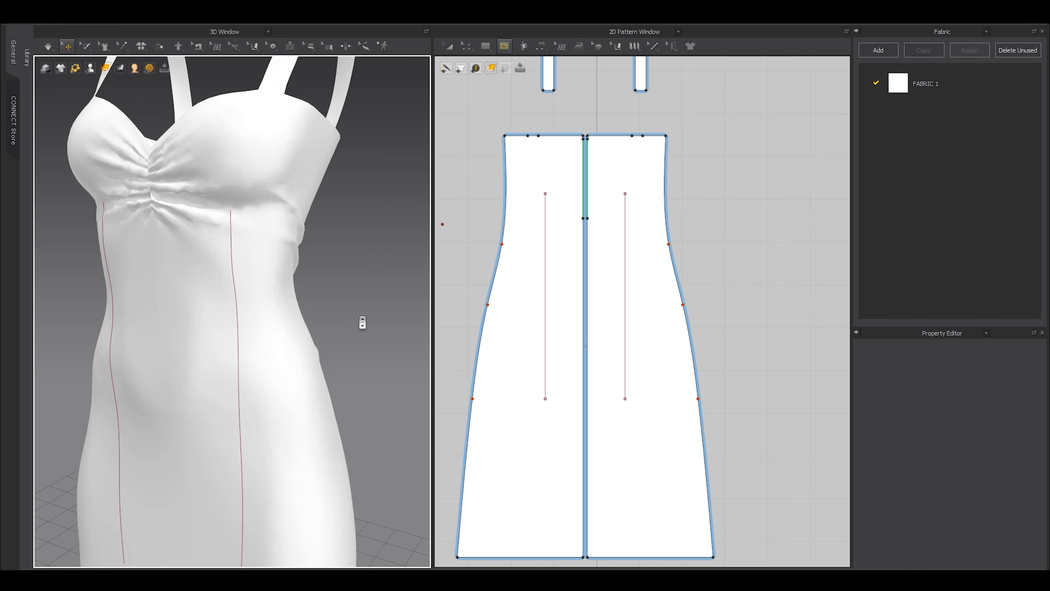
scroll(363, 322, "up", 2)
key("z")
left_click_drag(626, 253, 621, 237, "shift")
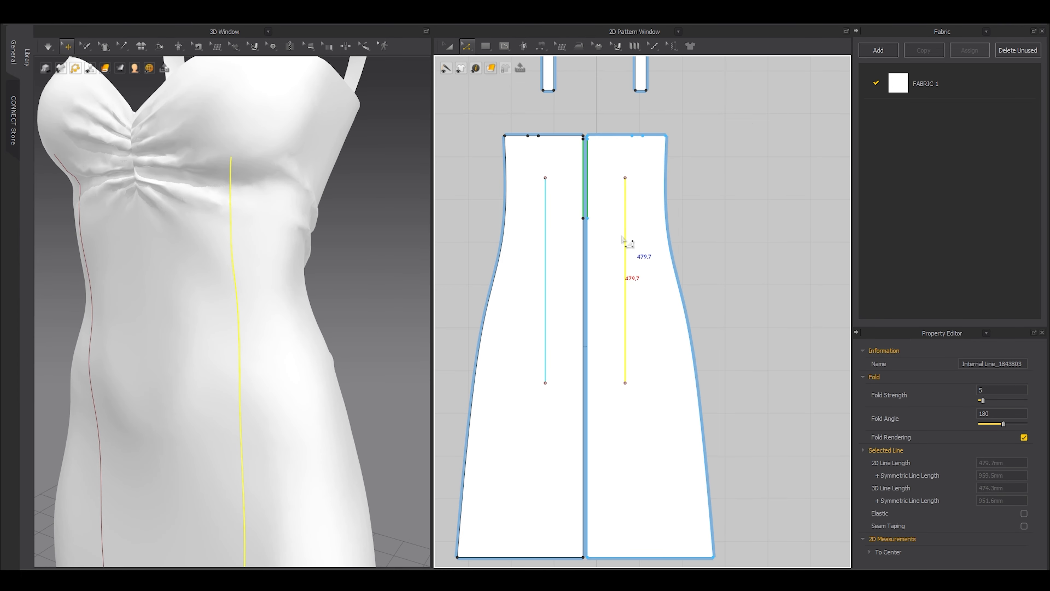
scroll(355, 227, "down", 5)
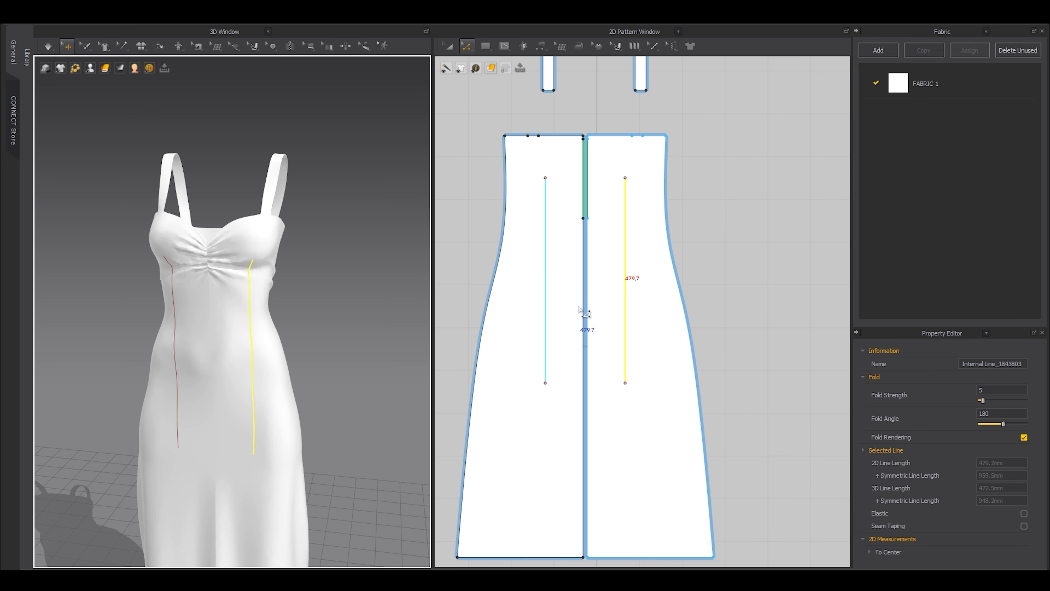
left_click_drag(634, 292, 638, 290)
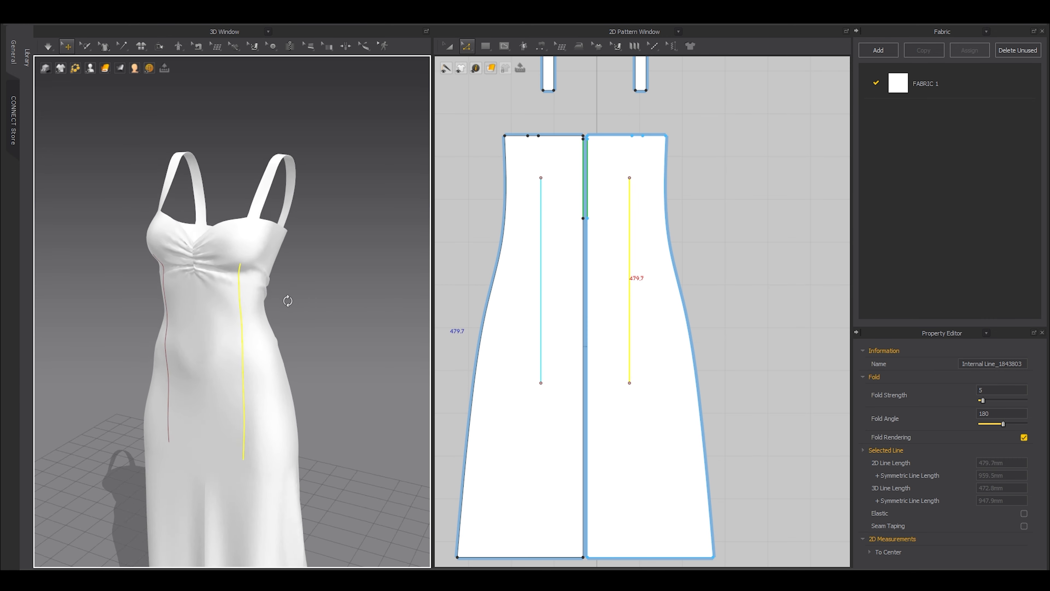
right_click_drag(286, 298, 331, 312)
scroll(552, 273, "up", 5)
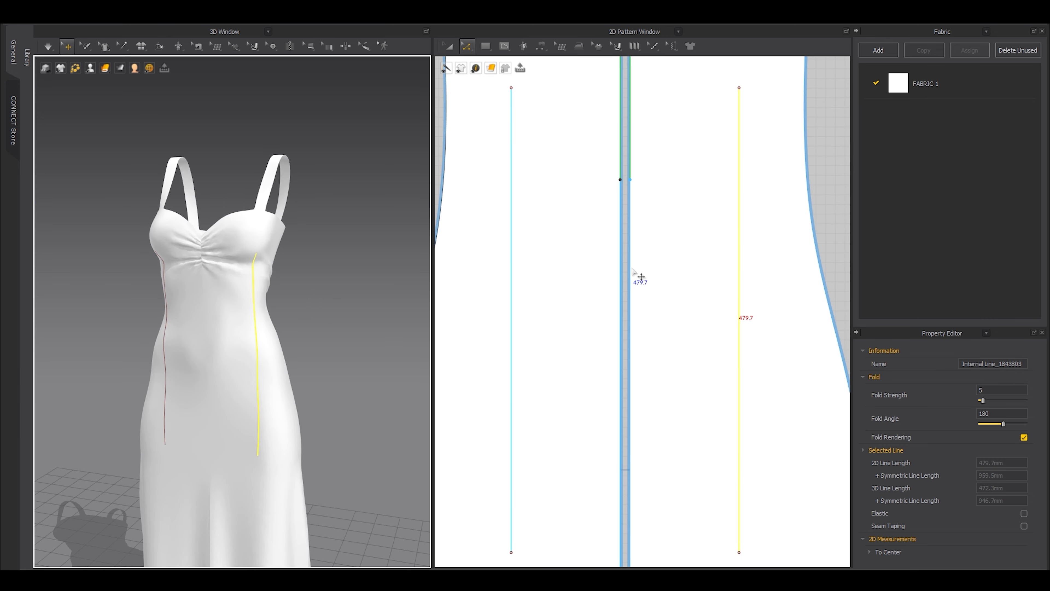
left_click_drag(746, 311, 744, 311)
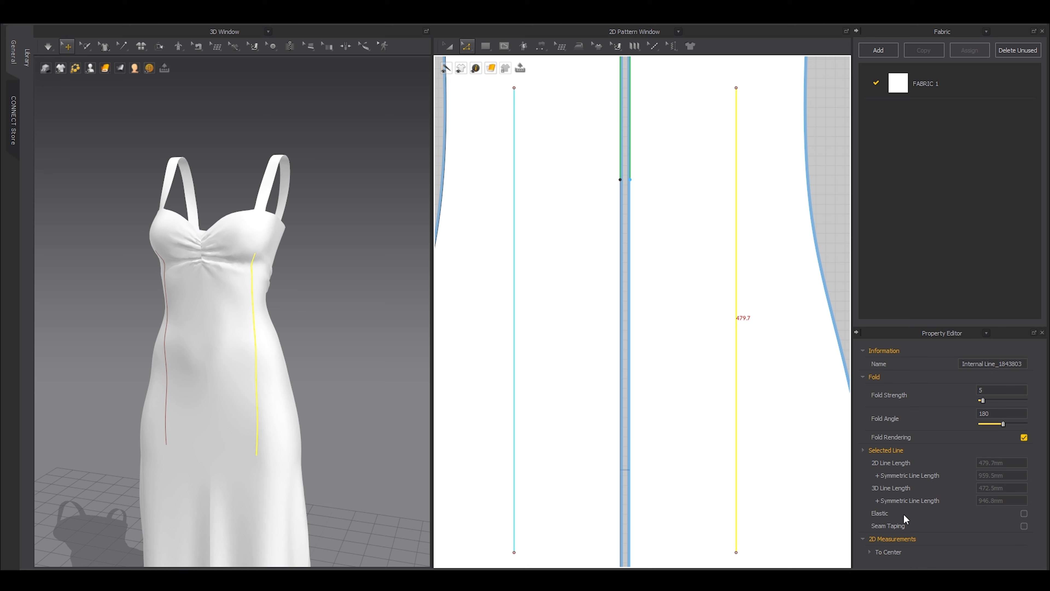
Make the selected vertical internal line elastic with a Ratio of 70 and simulate.
left_click(1023, 513)
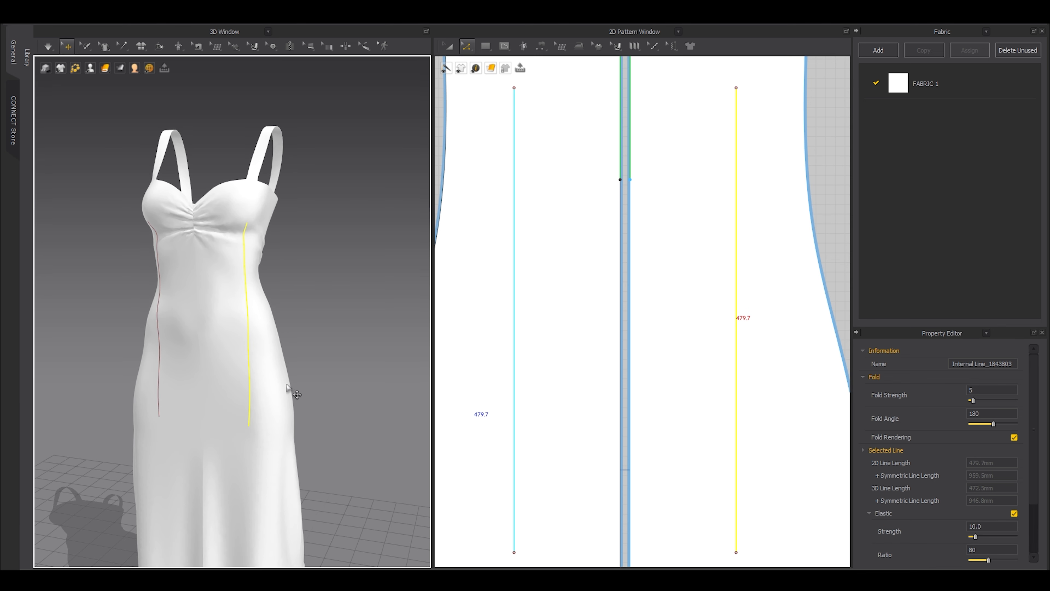
scroll(980, 487, "down", 2)
double_click(982, 480)
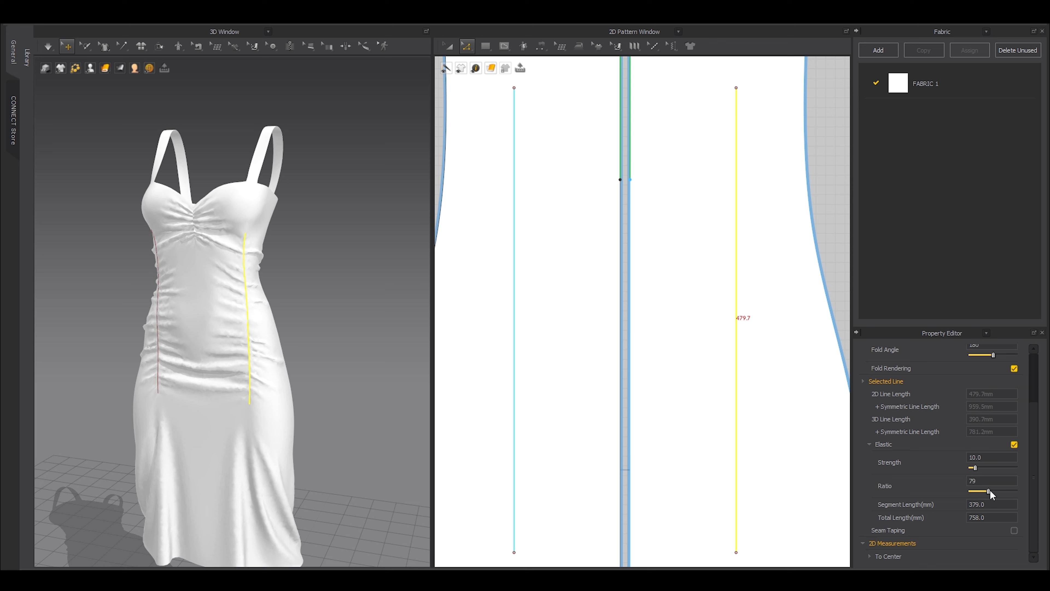
type("70")
key("Return")
key("space")
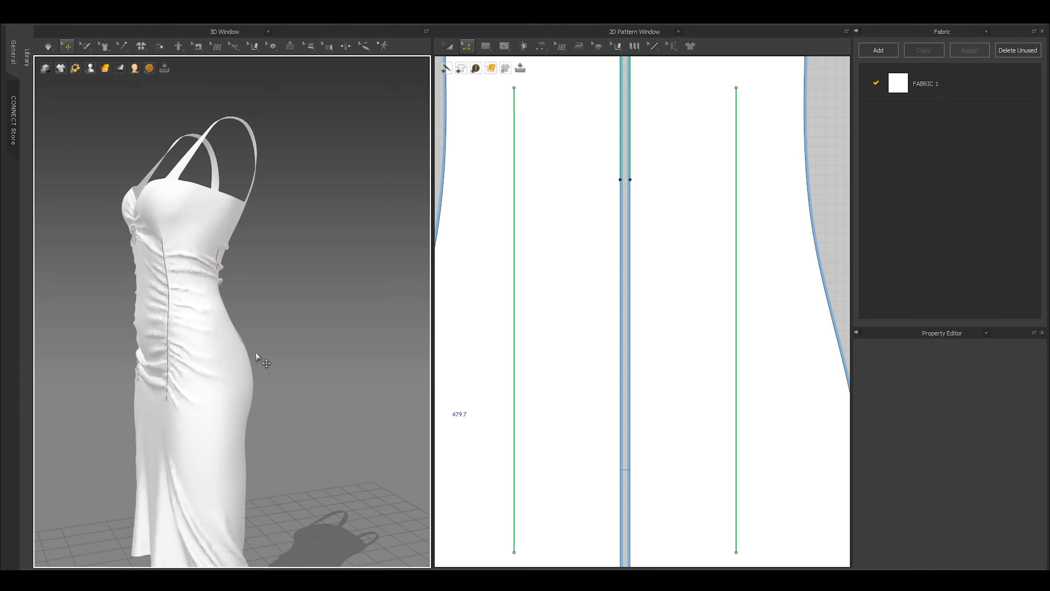
Briefly check the Strain Map on the dress, then view it from the back.
right_click_drag(279, 376, 241, 367)
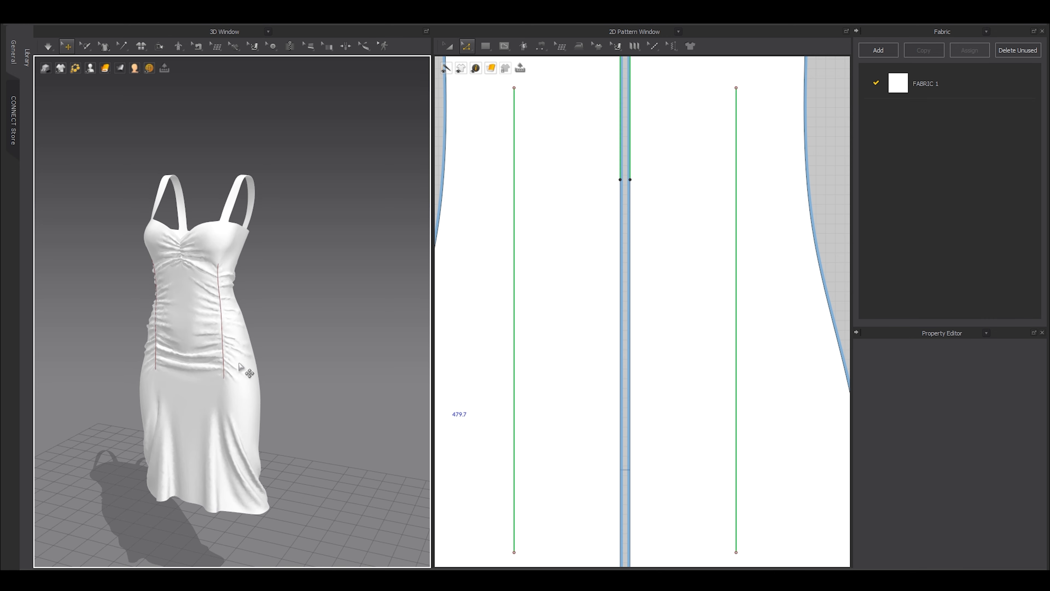
left_click(134, 89)
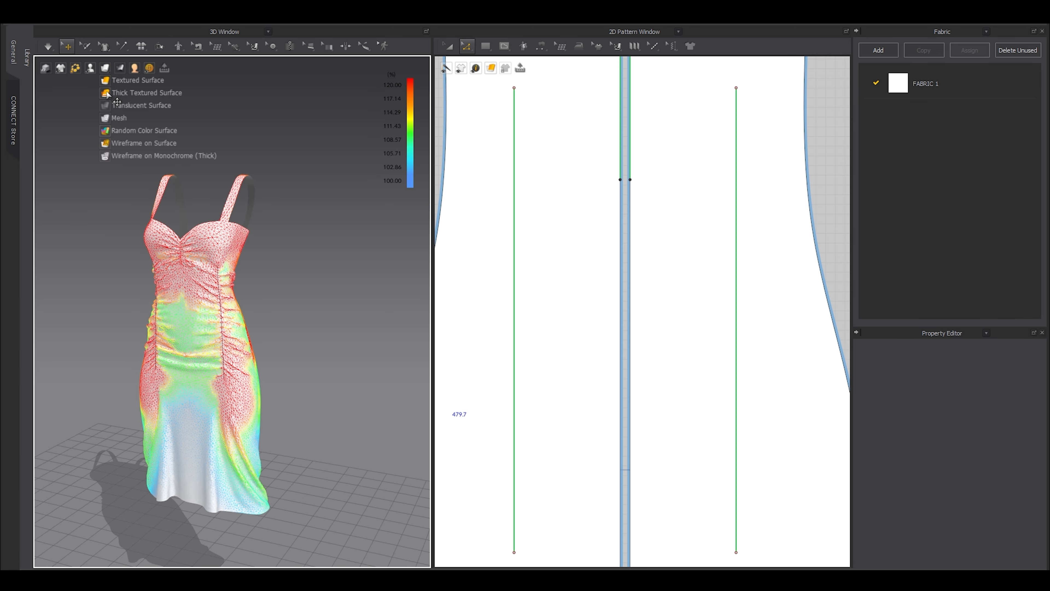
left_click(120, 82)
scroll(255, 329, "up", 3)
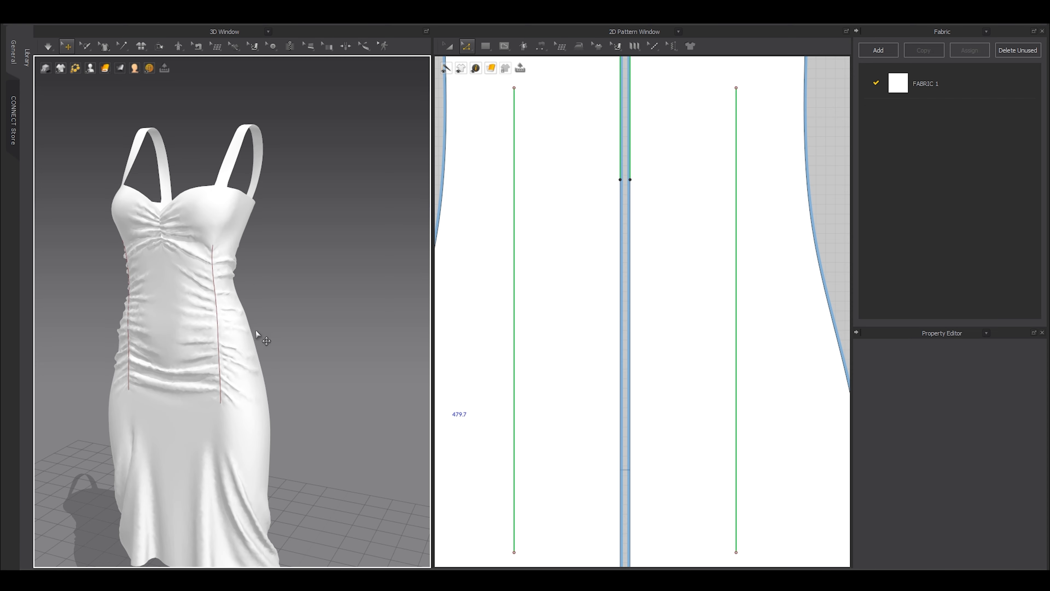
right_click_drag(227, 344, 103, 326)
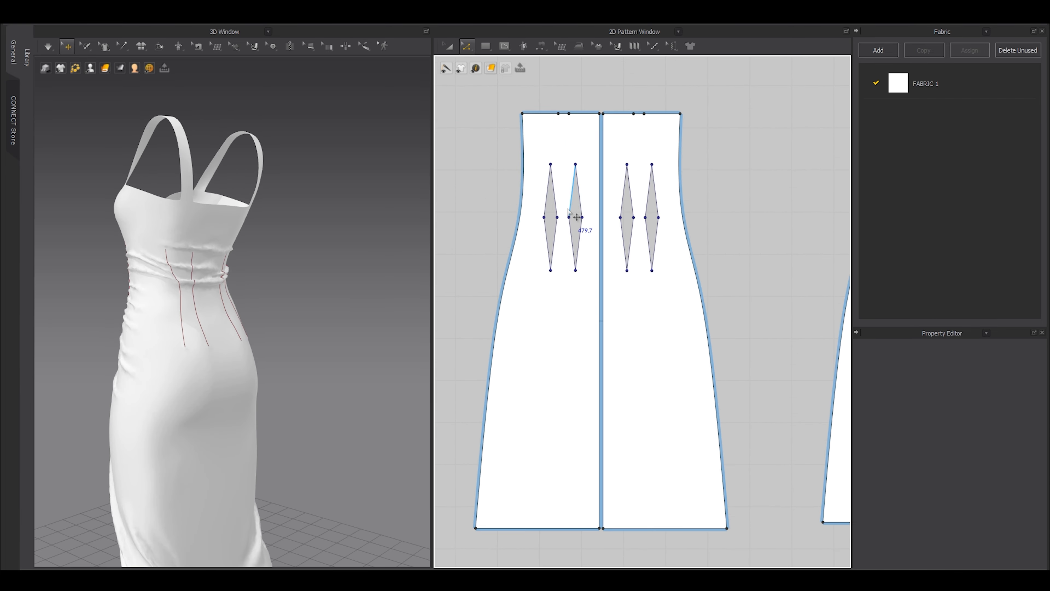
Narrow the back panel's left diamond dart by pulling its side inward.
left_click(571, 196)
scroll(571, 199, "up", 5)
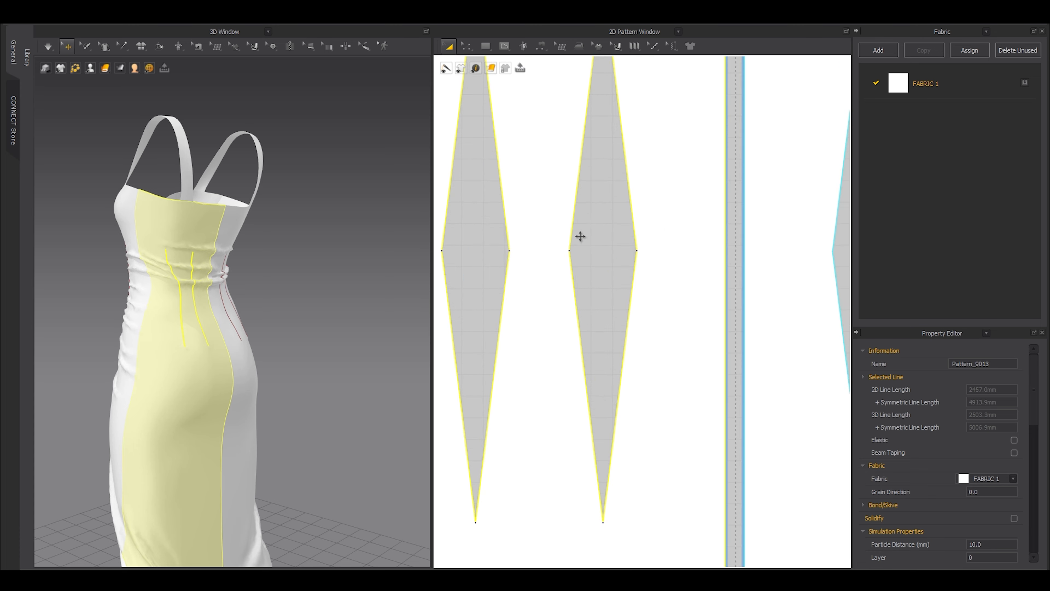
left_click(583, 235)
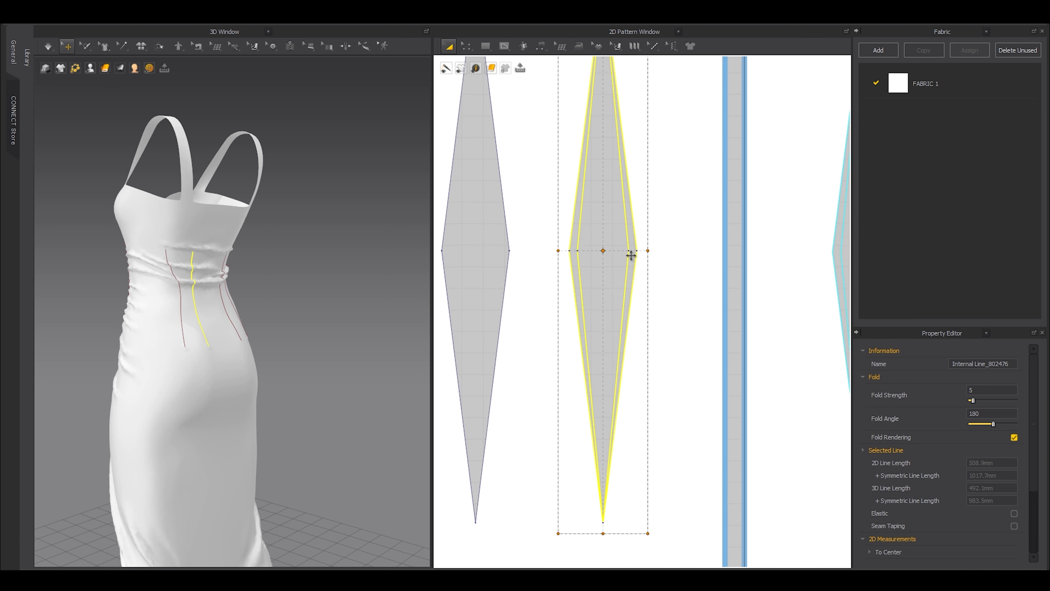
left_click(472, 251)
right_click_drag(471, 251, 543, 251)
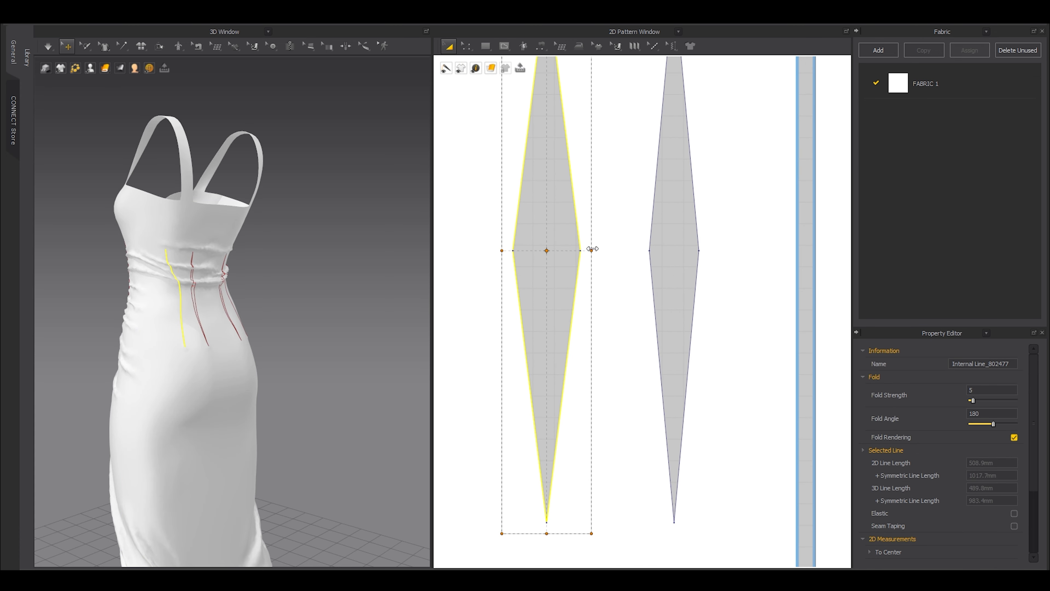
left_click_drag(591, 251, 575, 255)
Simulate with the avatar shown again, tugging the back and both front halves to settle the fabric.
right_click_drag(133, 308, 185, 315)
key("space")
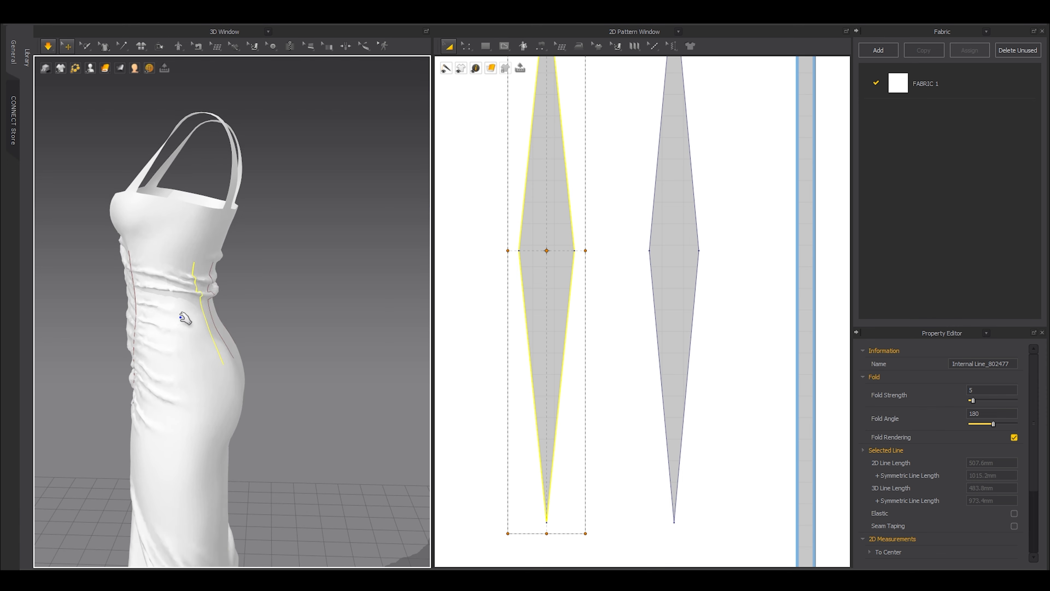
left_click_drag(185, 316, 147, 319)
right_click_drag(147, 319, 202, 312)
key("shift+a")
left_click_drag(211, 210, 223, 158)
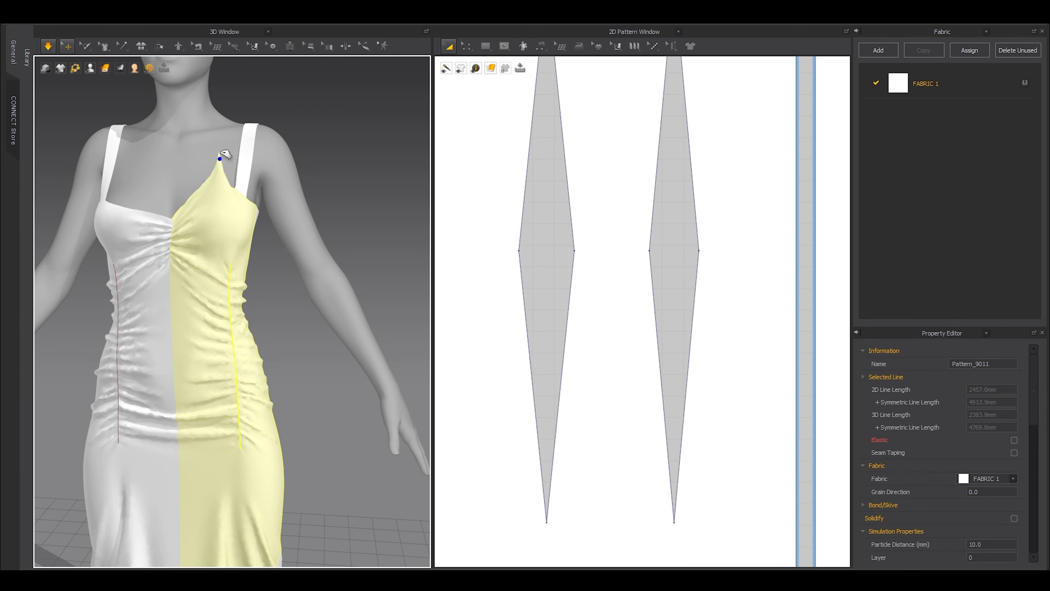
right_click_drag(223, 158, 244, 159)
left_click_drag(159, 204, 251, 218)
right_click_drag(335, 265, 310, 268)
left_click(310, 269)
scroll(312, 269, "up", 10)
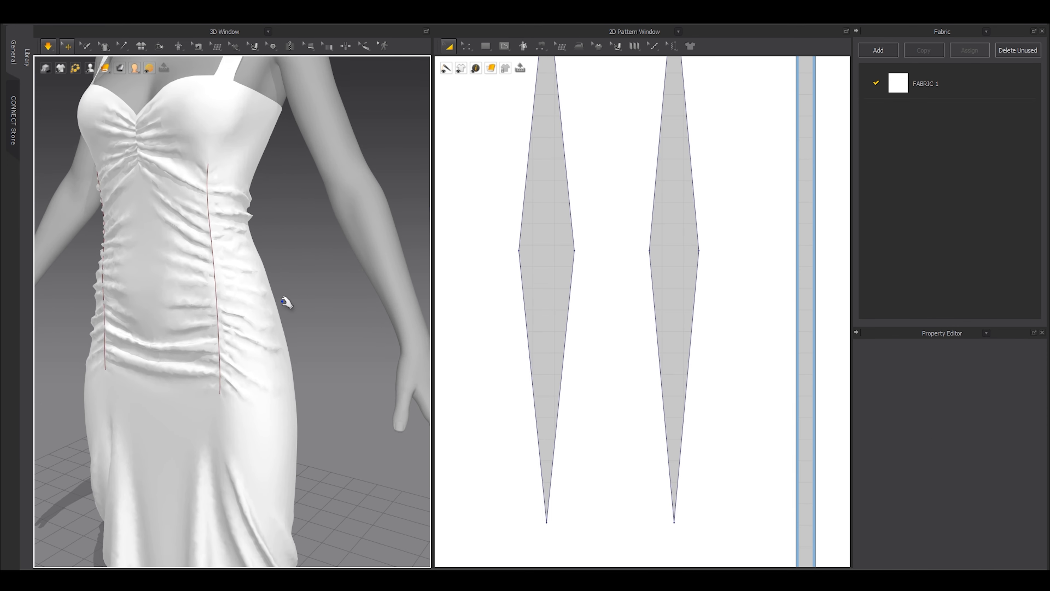
right_click_drag(299, 335, 324, 338)
scroll(306, 311, "down", 3)
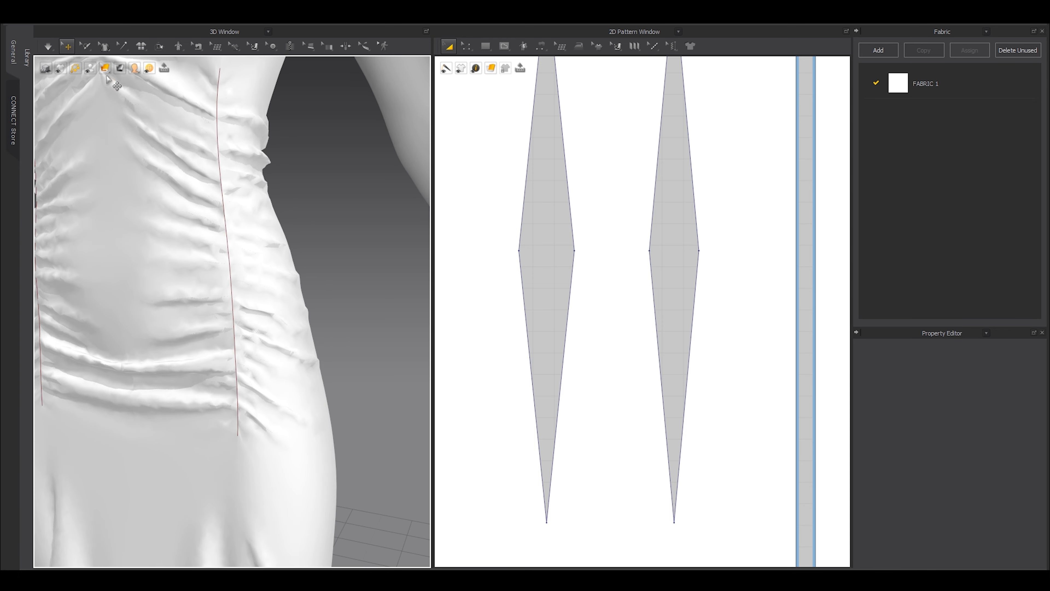
Hide the red internal lines on the 3D dress and check the front gathers.
mouse_move(60, 69)
left_click(61, 106)
scroll(338, 294, "down", 5)
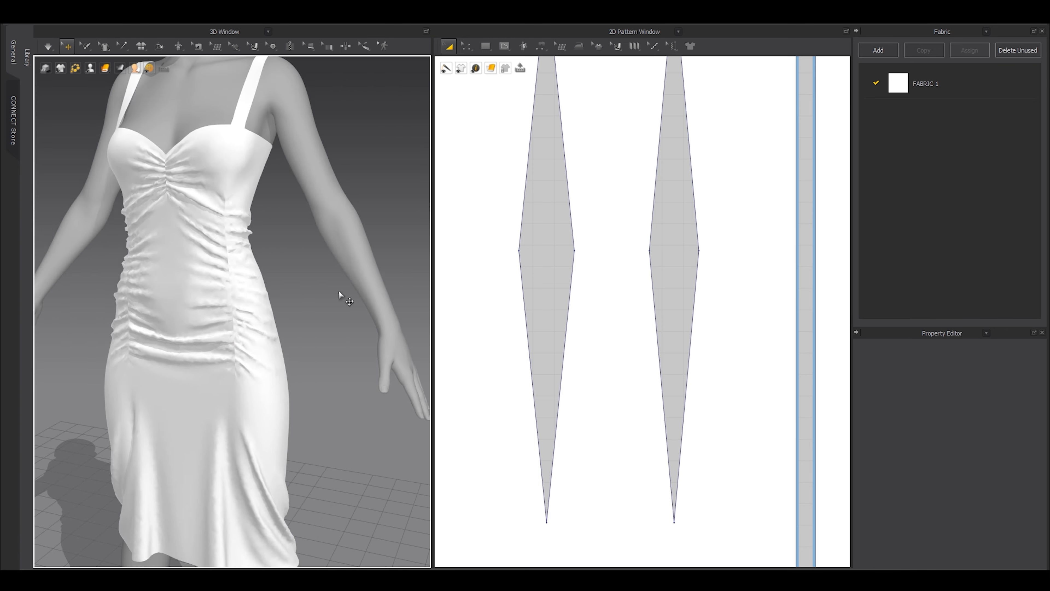
scroll(337, 295, "up", 3)
mouse_move(324, 298)
right_mouse_down()
mouse_move(287, 303)
mouse_move(307, 302)
right_mouse_up()
scroll(287, 259, "down", 3)
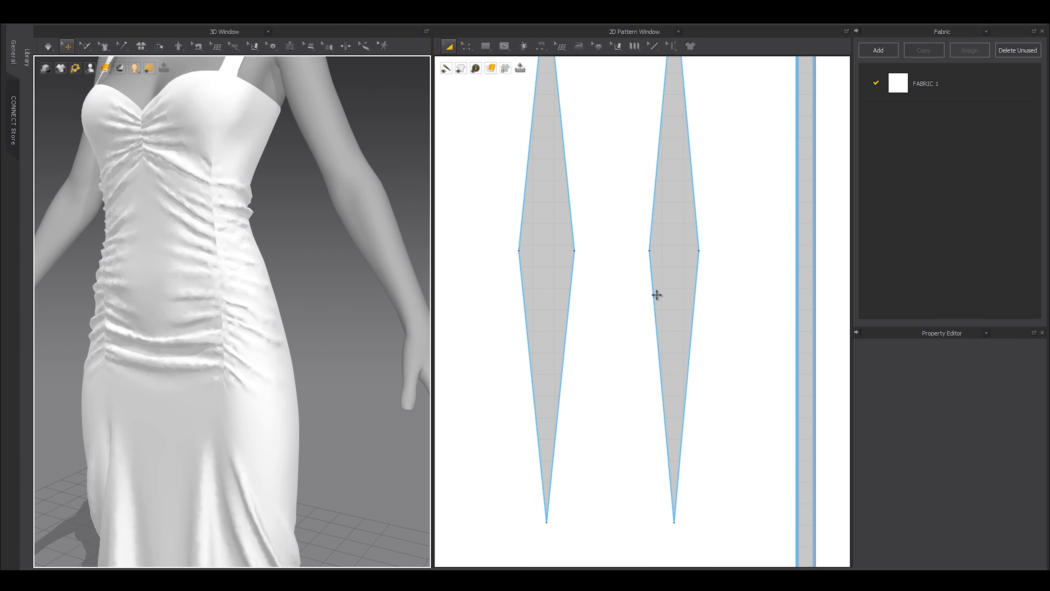
scroll(664, 289, "down", 5)
Narrow the left diamond dart a little more and restart the simulation.
right_click_drag(705, 300, 609, 322)
scroll(511, 281, "up", 4)
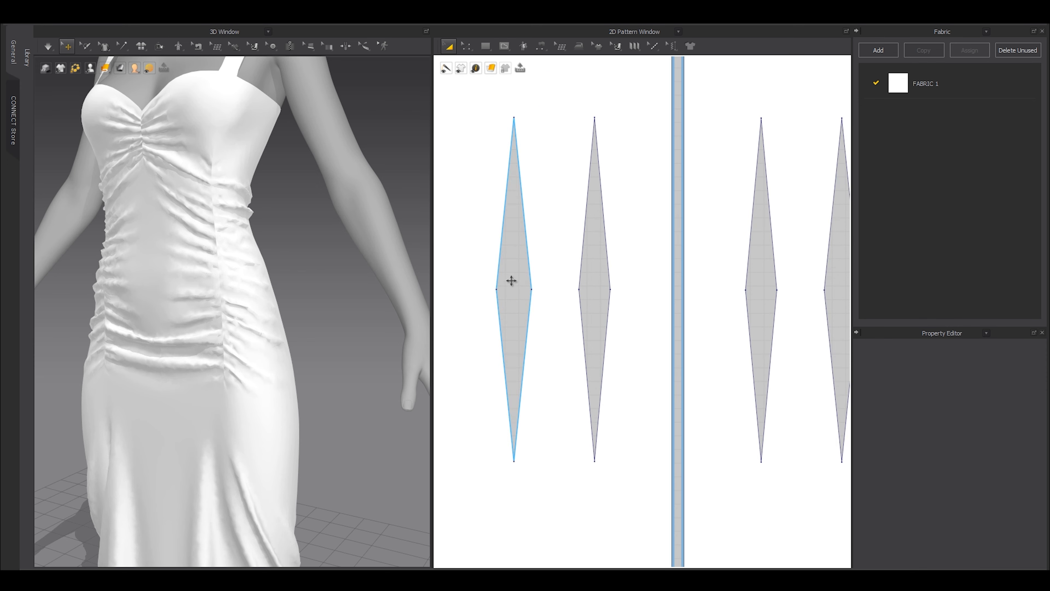
left_click(512, 285)
left_click_drag(537, 292, 538, 293)
key("space")
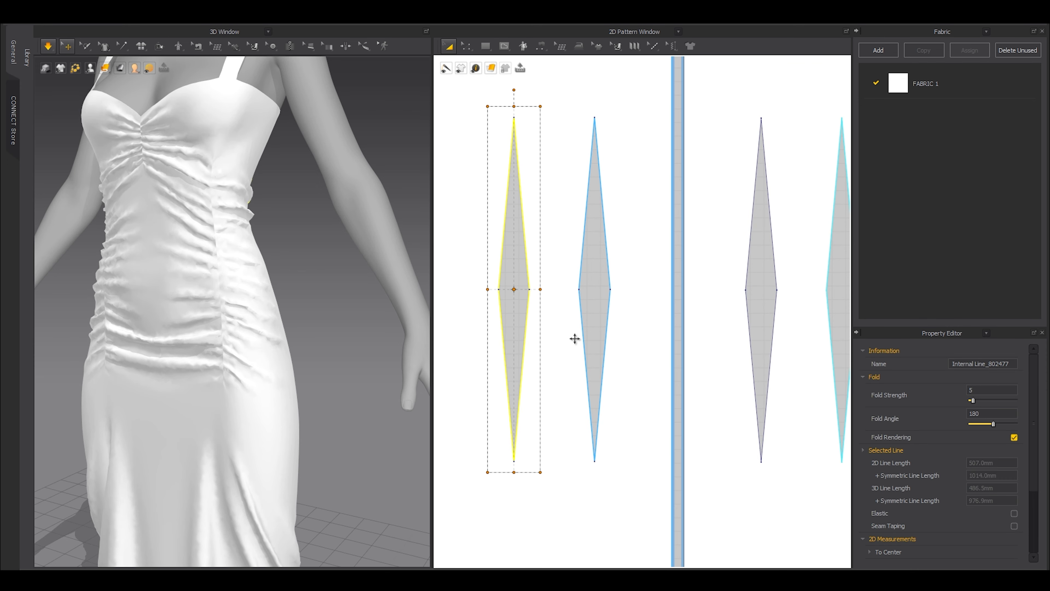
Tug the right shoulder strap during simulation so it settles straight, then stop simulating.
right_click_drag(238, 225, 273, 268)
scroll(274, 267, "down", 3)
left_click(176, 202)
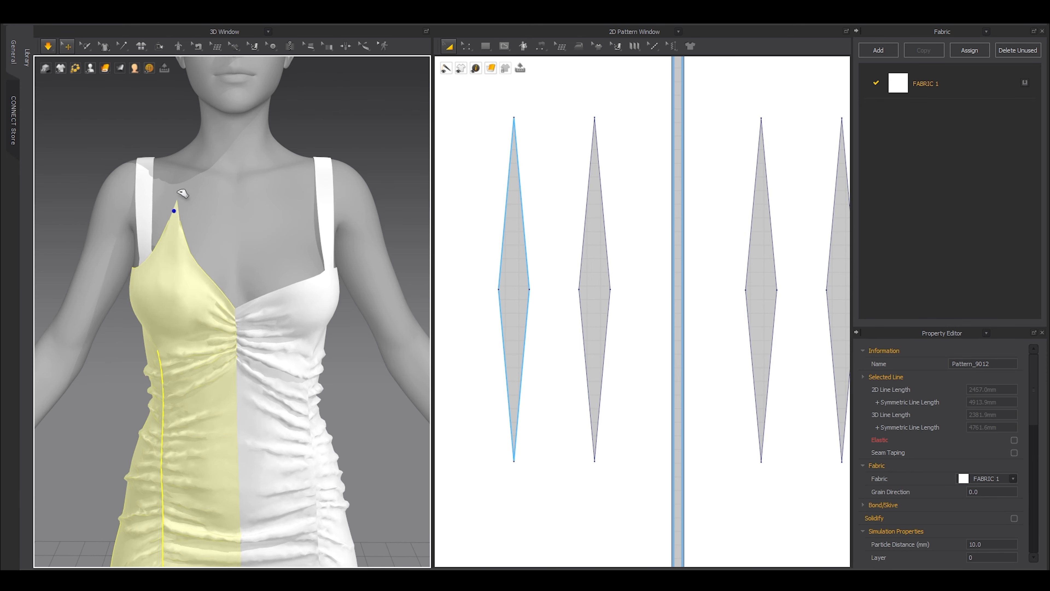
left_click(330, 278)
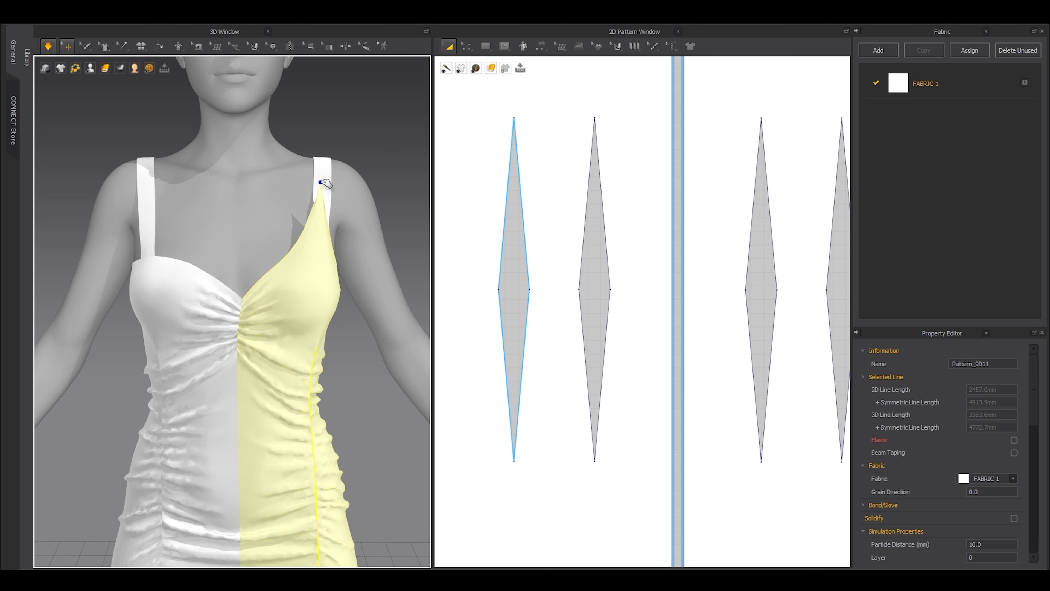
scroll(358, 236, "down", 3)
left_click(321, 161)
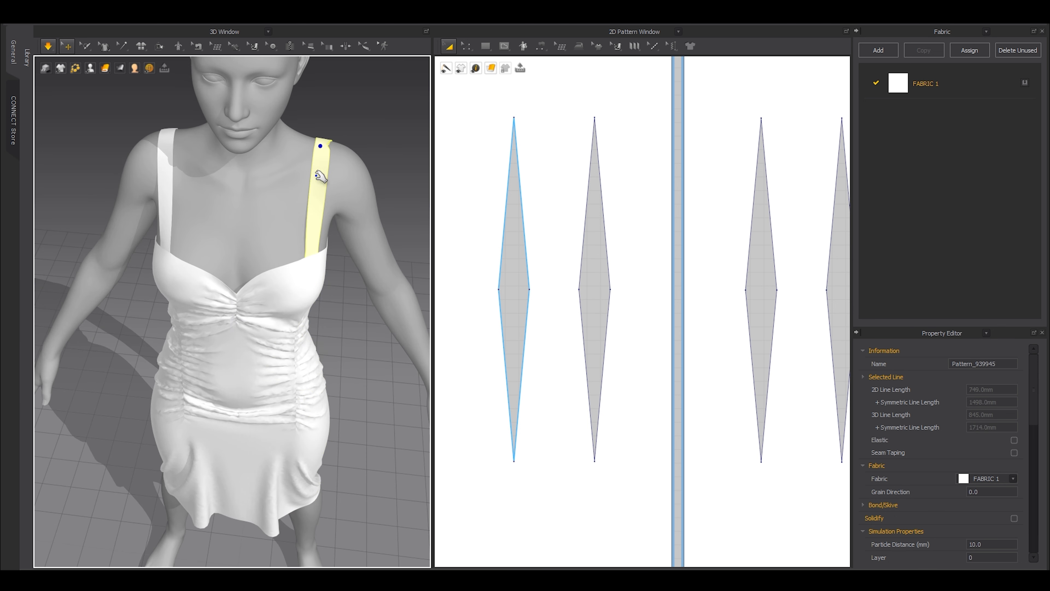
right_click_drag(321, 161, 225, 241)
left_click_drag(247, 244, 223, 244)
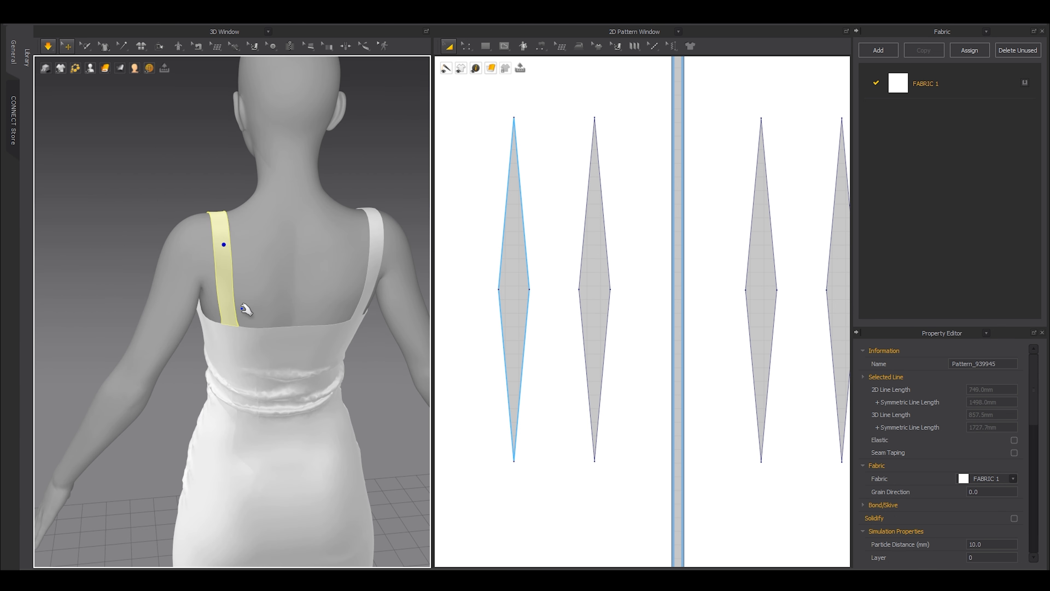
right_click_drag(253, 347, 54, 337)
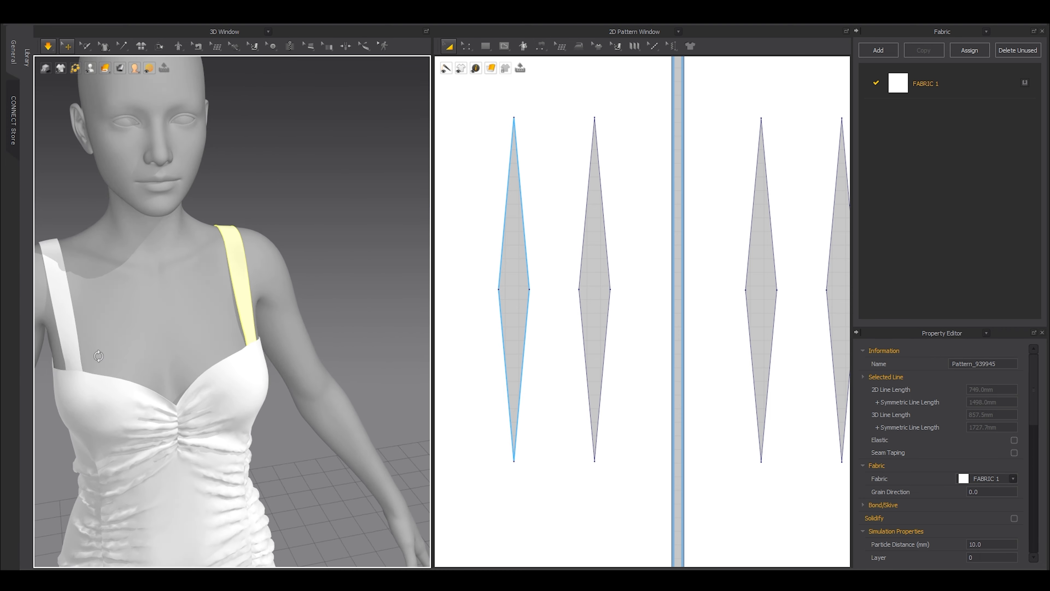
middle_click_drag(193, 359, 259, 364)
key("space")
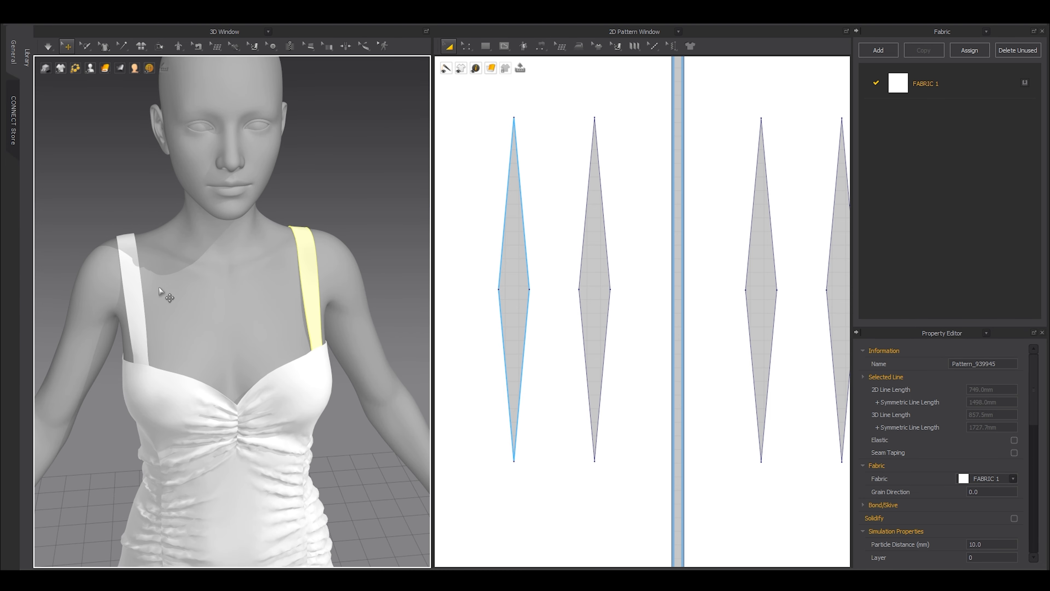
Orbit around the dress on the avatar to inspect its front, side and back.
right_click_drag(165, 295, 153, 274)
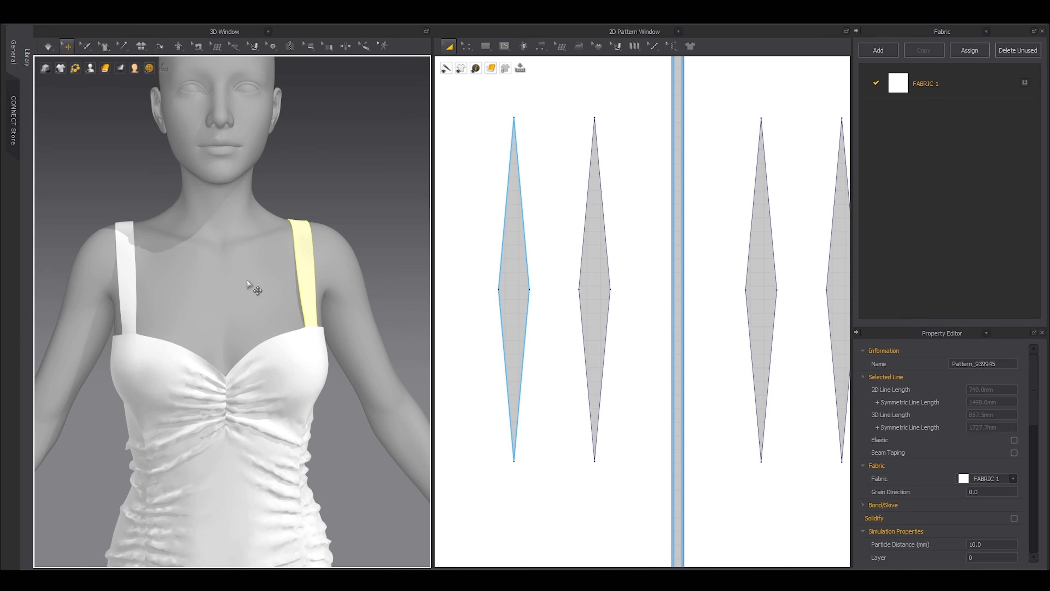
scroll(247, 280, "down", 4)
right_click_drag(227, 291, 209, 308)
middle_click_drag(260, 380, 258, 336)
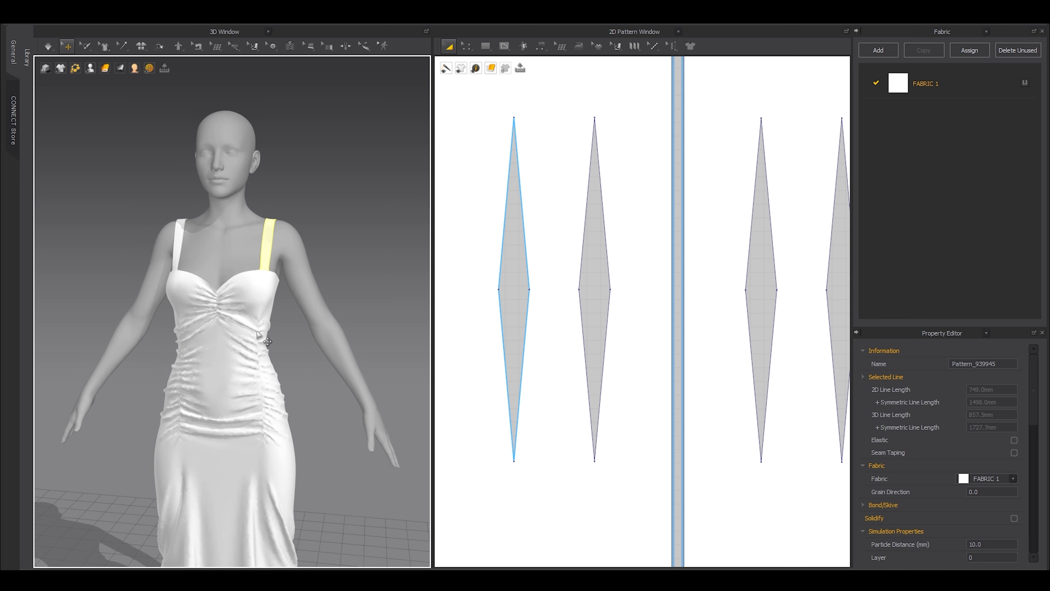
scroll(260, 337, "up", 1)
right_click_drag(267, 341, 244, 352)
middle_click_drag(263, 422, 258, 342)
scroll(281, 357, "down", 2)
right_click_drag(255, 370, 198, 374)
middle_click_drag(273, 443, 244, 331)
scroll(246, 332, "up", 2)
Simulate again, pulling the back skirt and front panel so they hang smoothly.
key("space")
left_click_drag(255, 326, 260, 299)
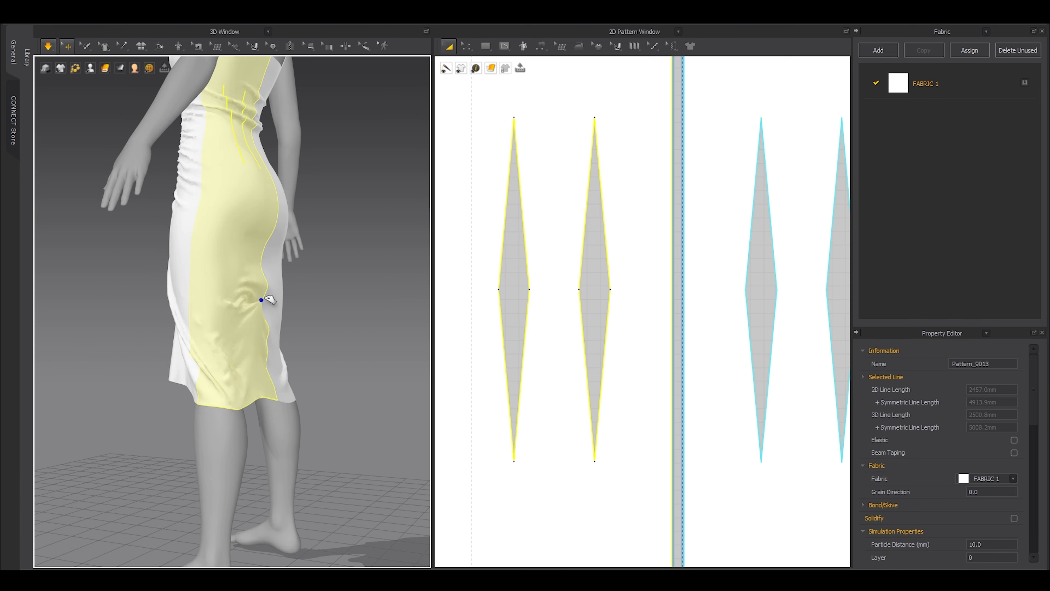
left_click_drag(276, 326, 267, 317)
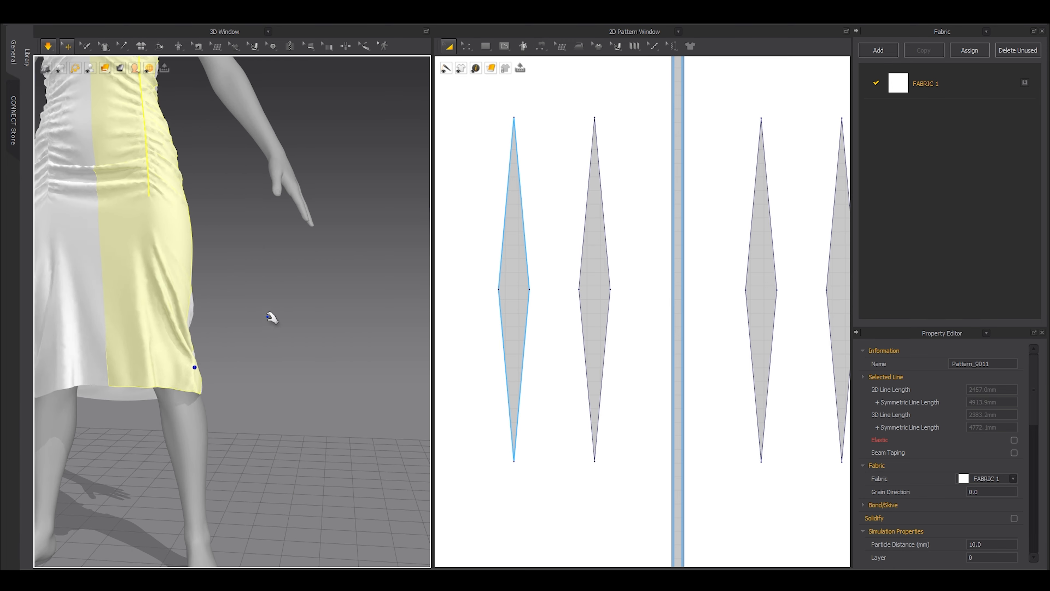
left_click(268, 318)
scroll(268, 328, "down", 3)
Stop the simulation and lengthen the panels by box-selecting their hem edges and dragging them lower.
key("space")
scroll(710, 329, "down", 8)
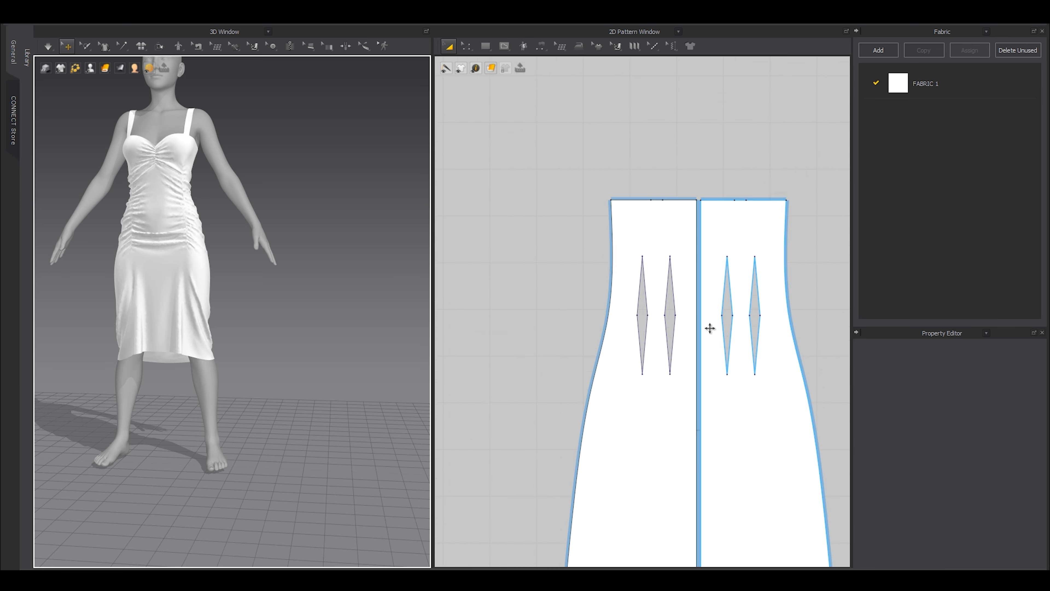
middle_click_drag(727, 425, 608, 327)
key("z")
left_click_drag(504, 362, 833, 442)
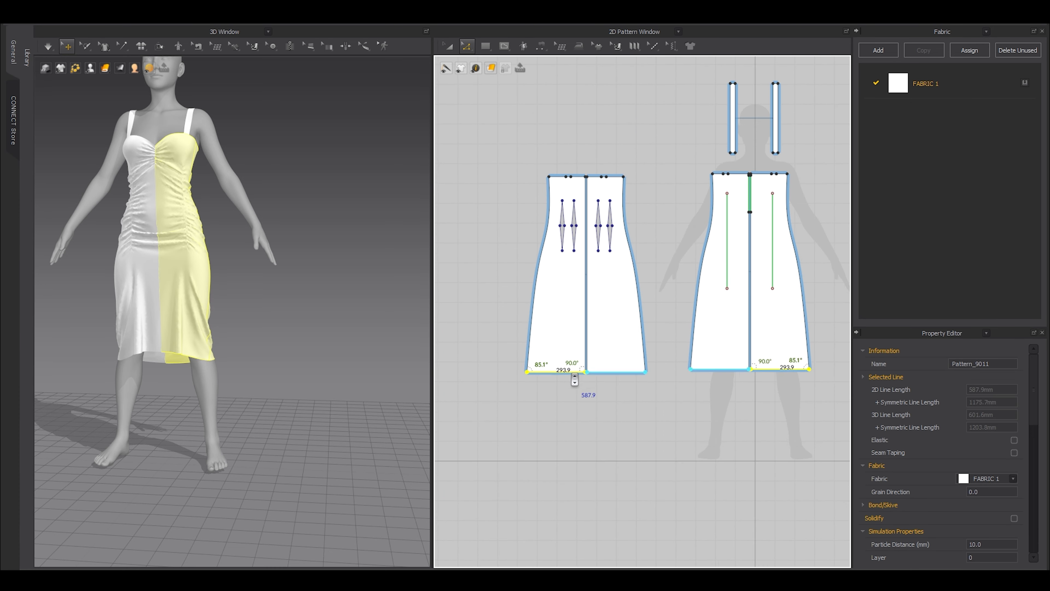
scroll(564, 371, "up", 3)
left_click_drag(564, 372, 564, 382, "shift")
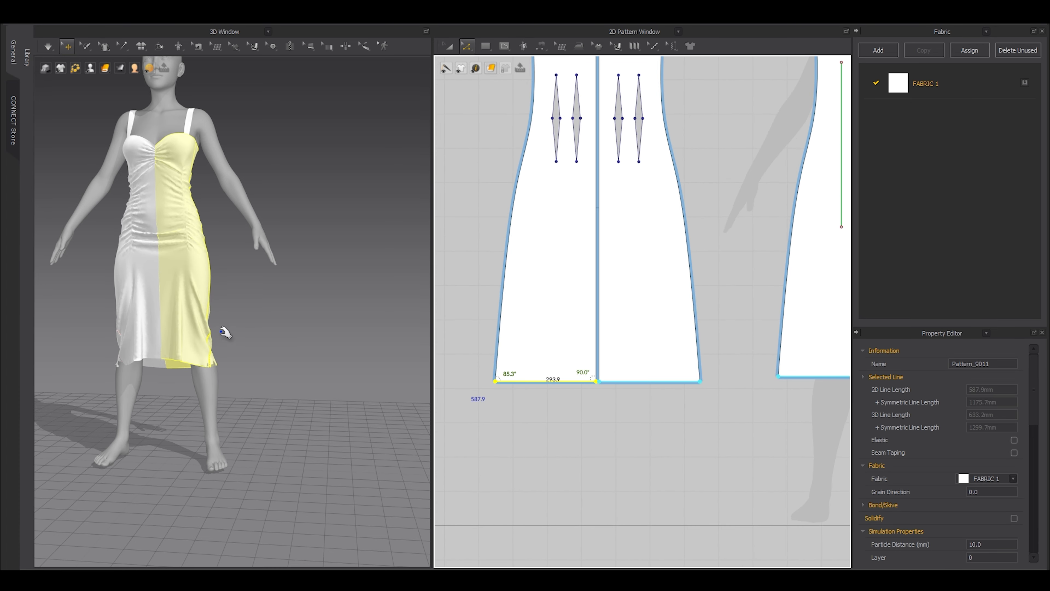
Restart the simulation and pull the front and back panels up into place on the avatar.
key("space")
mouse_move(137, 305)
left_mouse_down()
mouse_move(143, 282)
mouse_move(117, 304)
left_mouse_up()
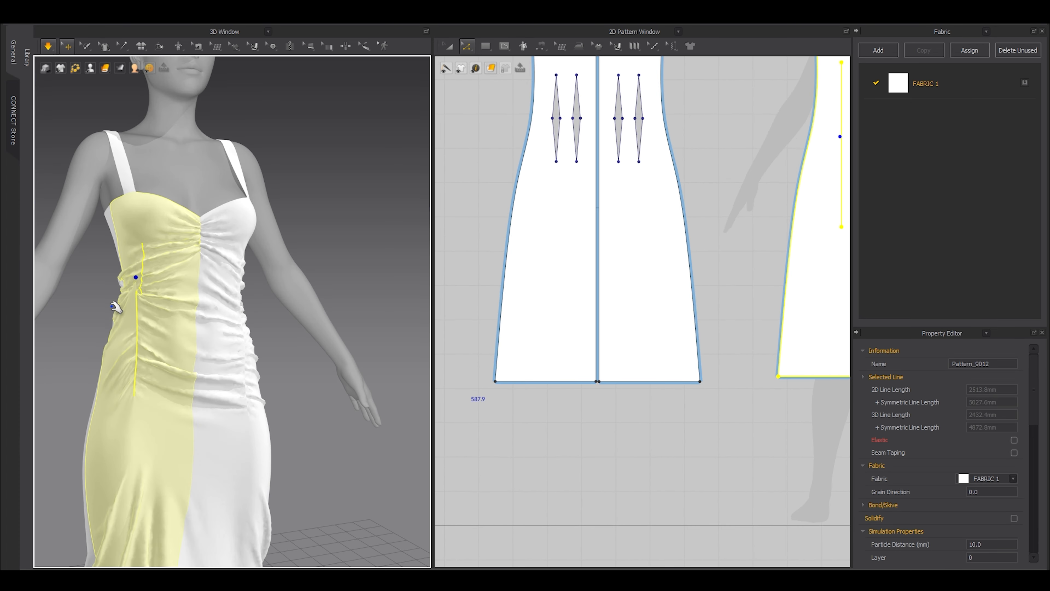
right_click_drag(117, 305, 168, 340)
left_click_drag(134, 333, 82, 267)
middle_click_drag(65, 355, 295, 400)
left_click_drag(294, 398, 273, 215)
left_click_drag(292, 300, 301, 249)
right_click_drag(351, 343, 326, 368)
From the front, pull the left and right front panels up, then stop the simulation.
left_click_drag(329, 362, 338, 391)
right_click_drag(330, 389, 208, 380)
right_click_drag(253, 343, 199, 342)
scroll(283, 278, "down", 2)
left_click_drag(264, 225, 260, 157)
right_click_drag(319, 246, 286, 244)
middle_click_drag(286, 243, 320, 281)
left_click_drag(197, 261, 213, 192)
key("space")
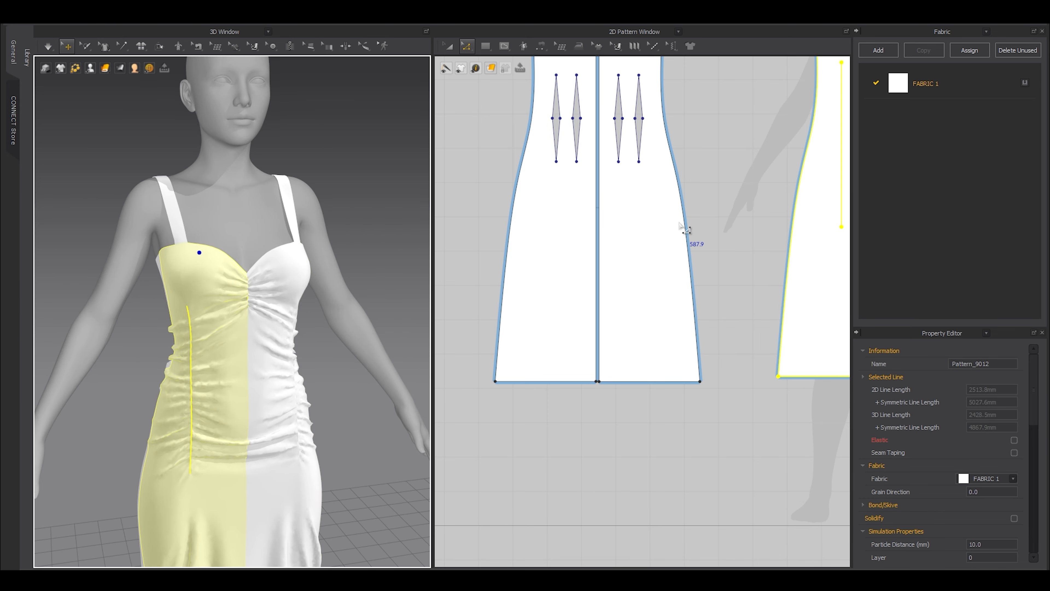
Switch to Transform Pattern and orbit the dress from the side to the front.
key("a")
scroll(687, 230, "down", 5)
scroll(711, 199, "up", 5)
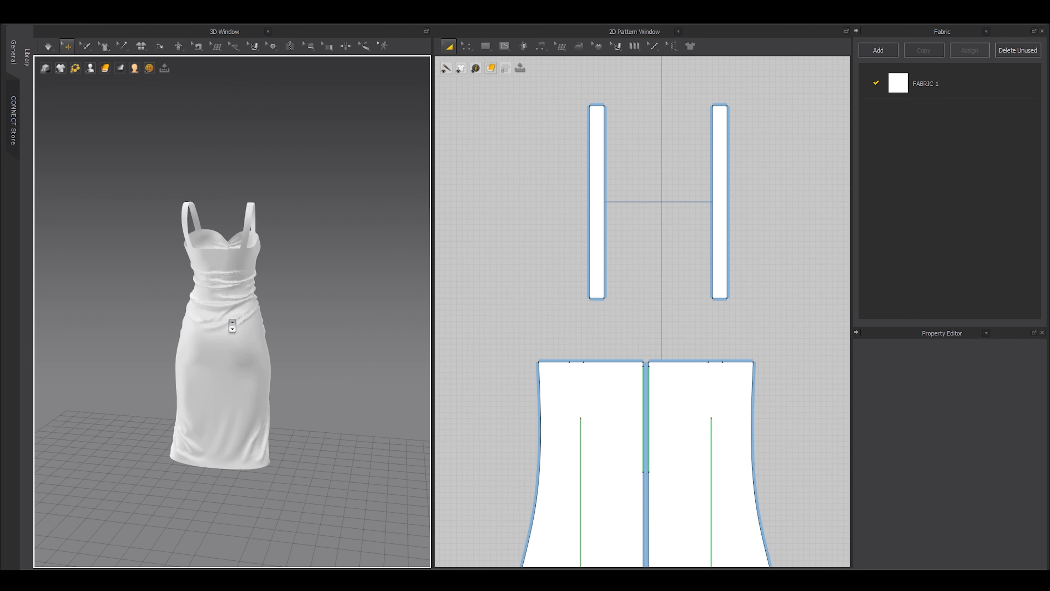
right_click_drag(248, 345, 393, 331)
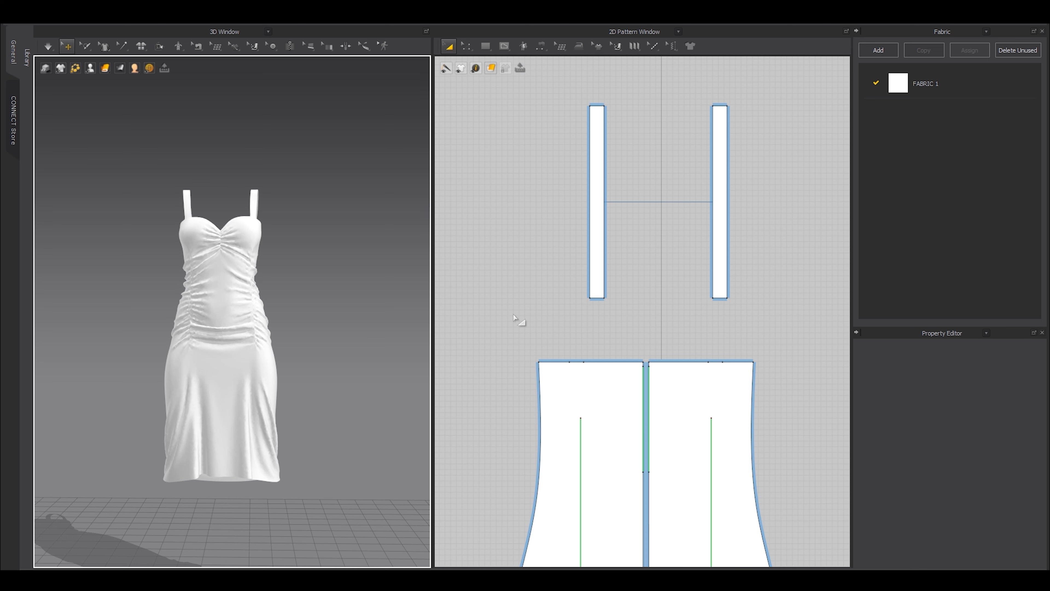
Hide the avatar in the 3D view and its silhouette in the 2D window, then orbit the standalone dress.
scroll(514, 318, "down", 8)
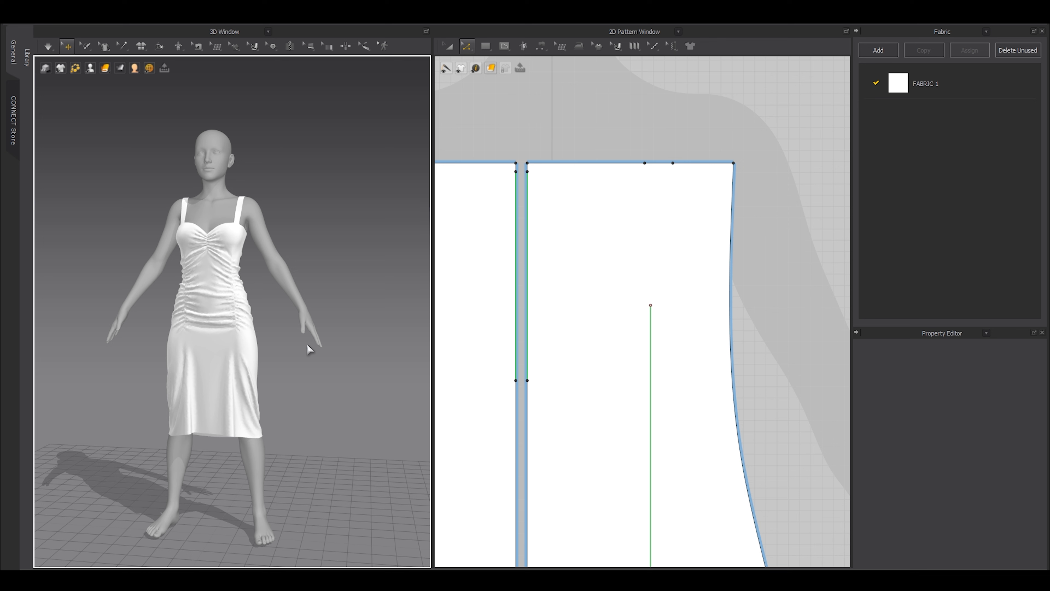
key("shift+a")
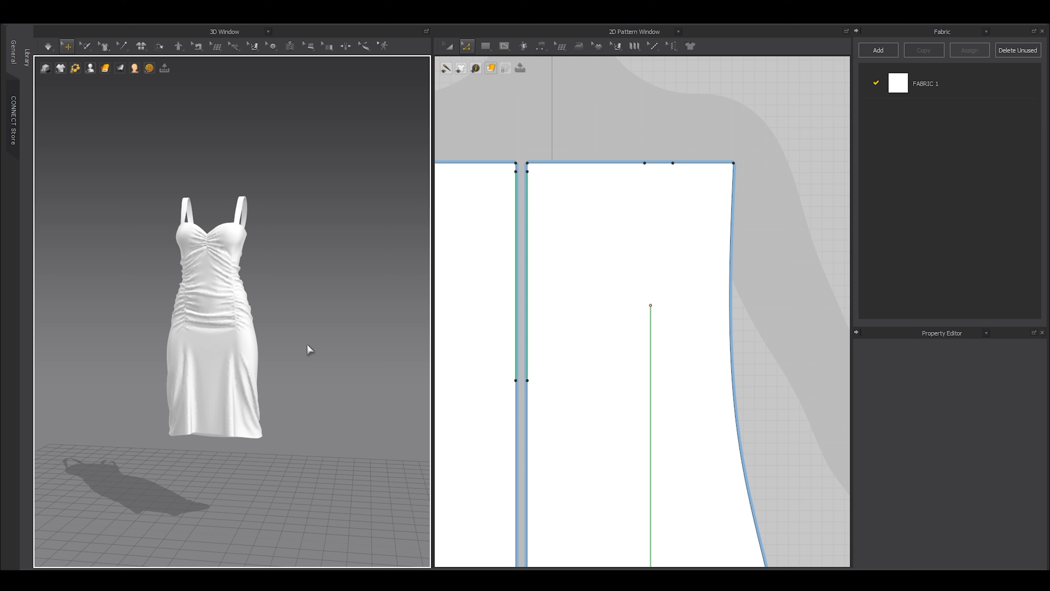
key("shift+a")
scroll(225, 318, "down", 3)
right_click_drag(246, 348, 255, 400)
scroll(247, 411, "up", 4)
scroll(254, 400, "up", 1)
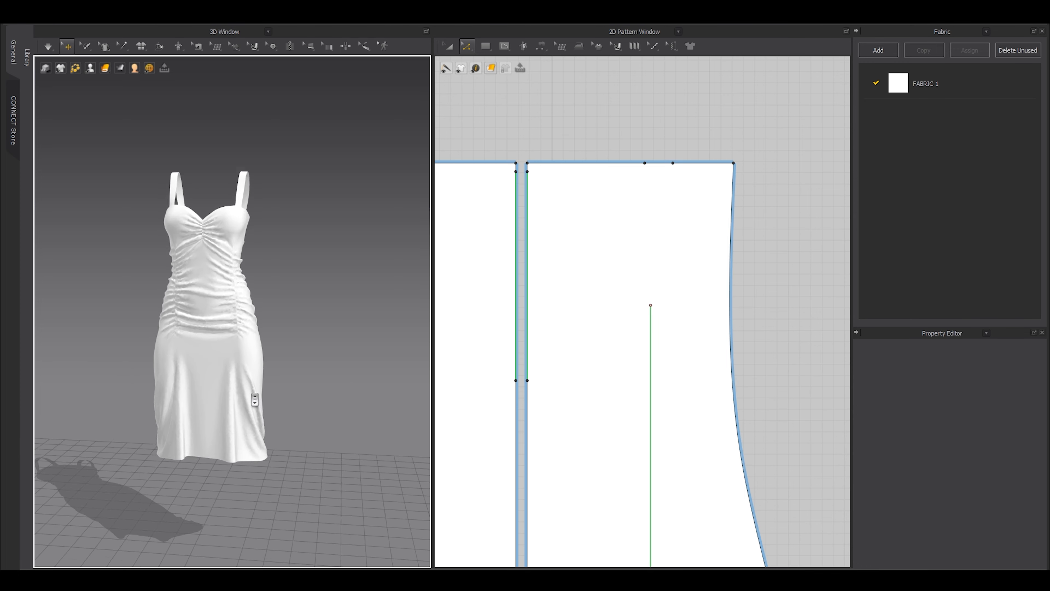
scroll(254, 400, "up", 2)
scroll(558, 305, "down", 6)
key("a")
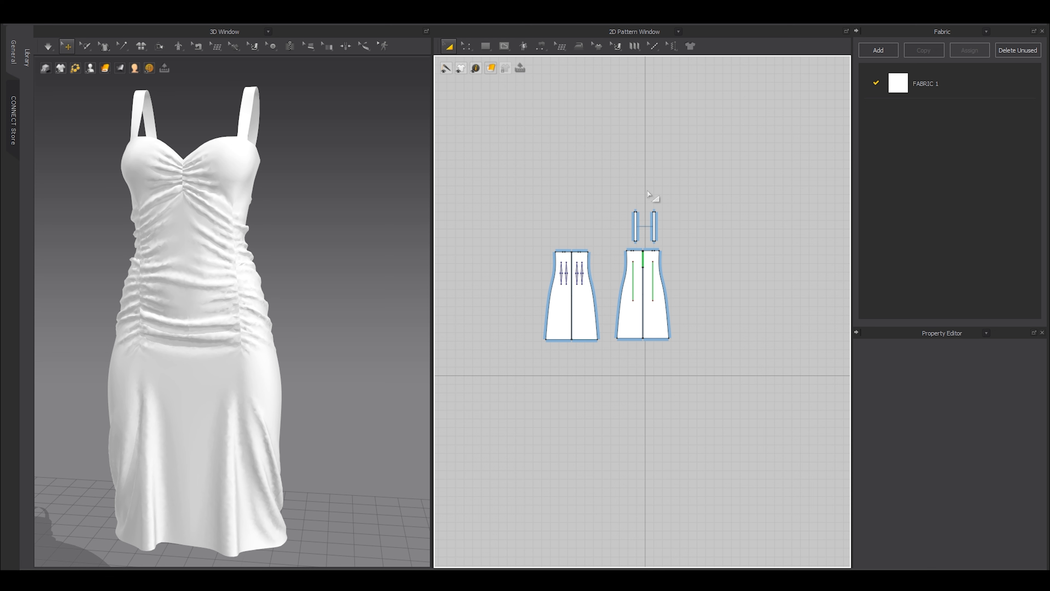
scroll(647, 209, "up", 8)
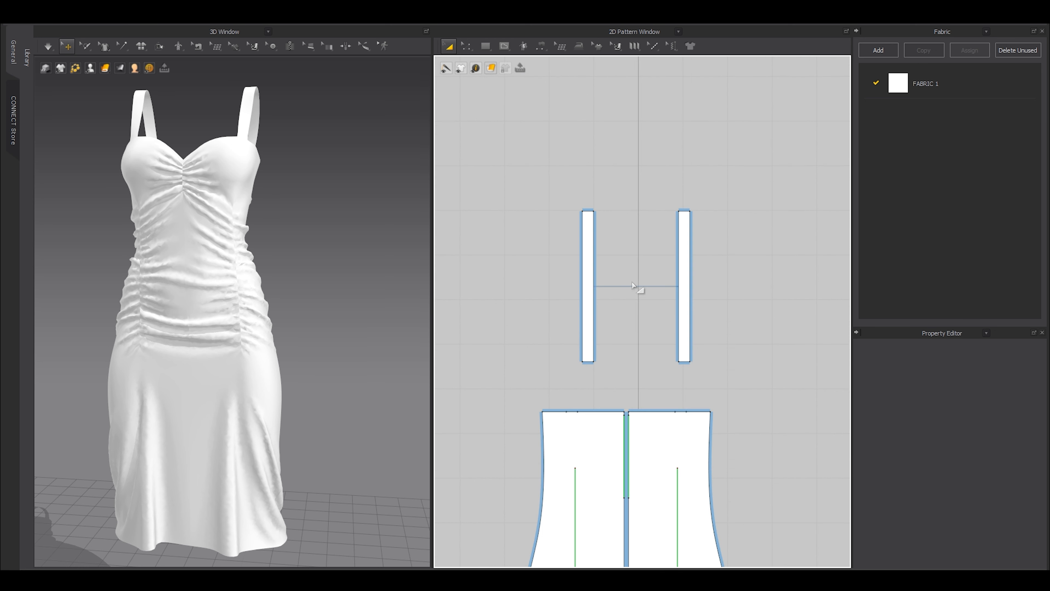
scroll(631, 283, "down", 3)
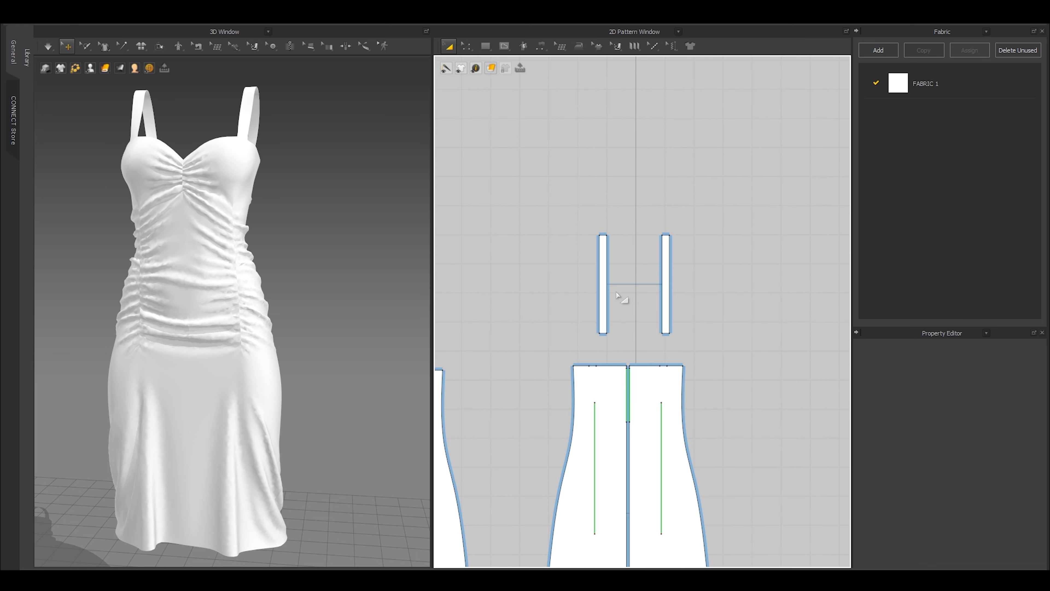
scroll(616, 295, "down", 3)
left_click_drag(769, 496, 488, 195)
left_click(600, 418)
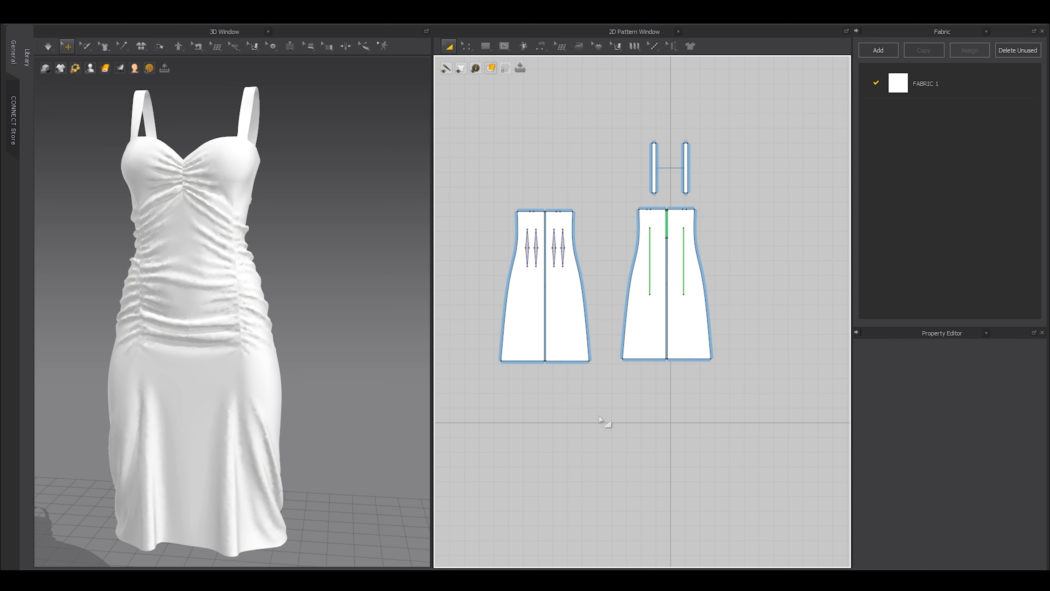
left_click(599, 417)
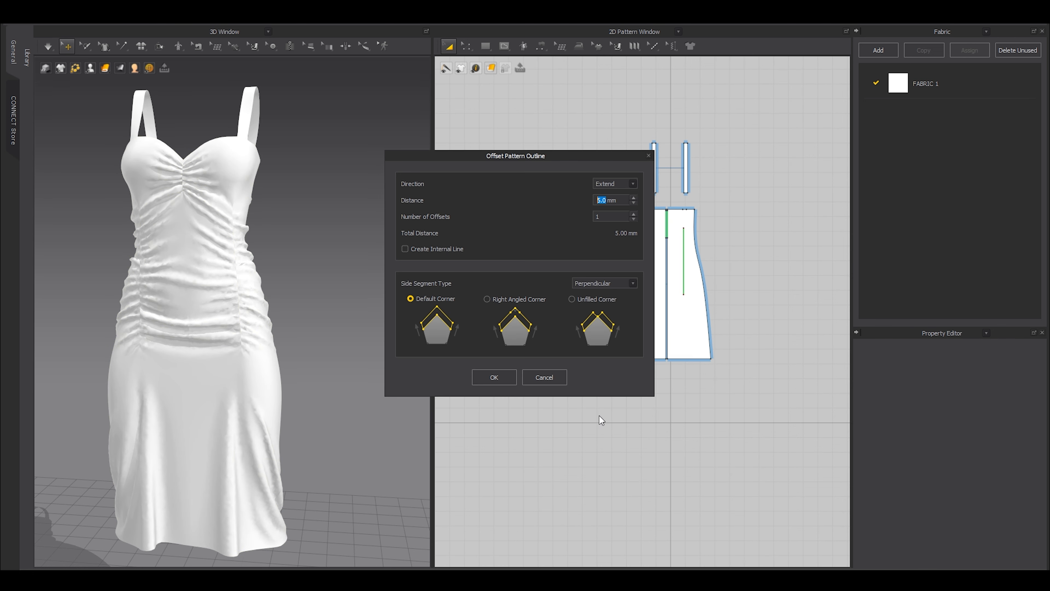
key("Escape")
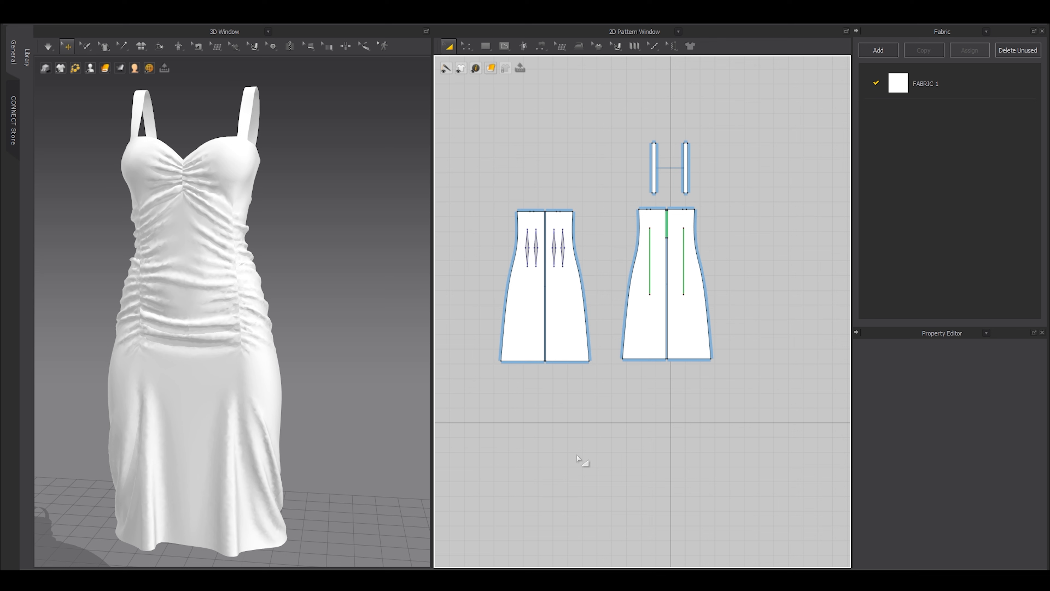
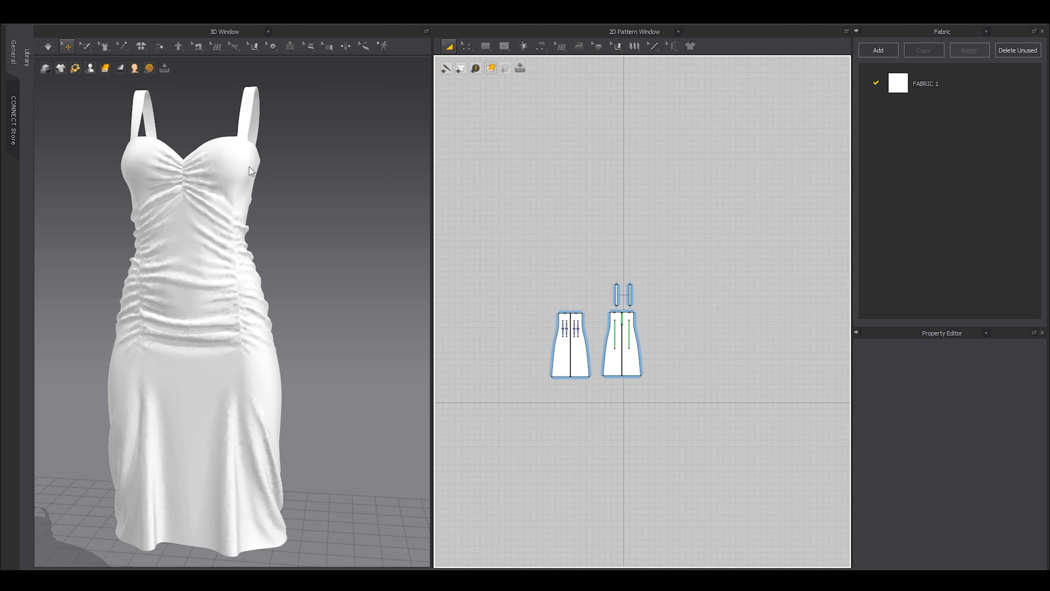
Marquee-select the front and back dress body patterns together in the 2D Pattern Window.
scroll(621, 336, "up", 6)
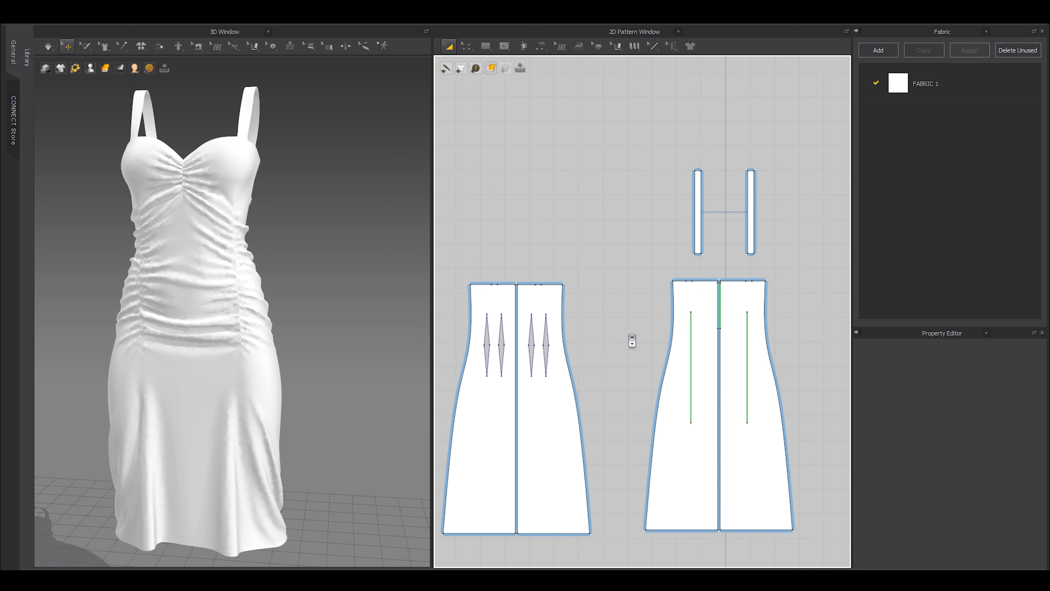
scroll(636, 265, "down", 8)
left_click_drag(697, 421, 513, 182)
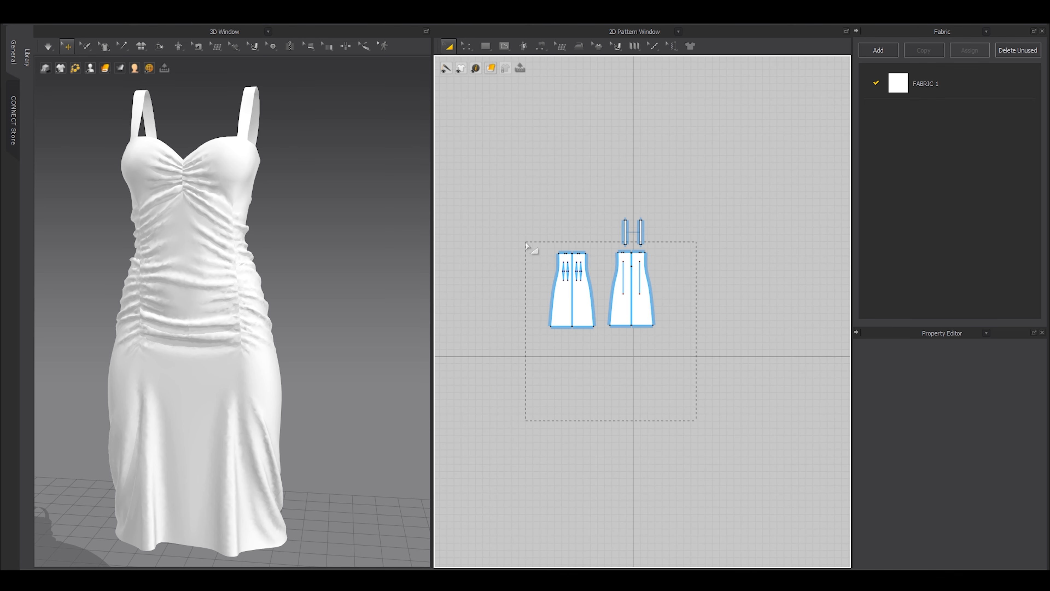
left_click(511, 179)
left_click_drag(532, 303, 513, 250)
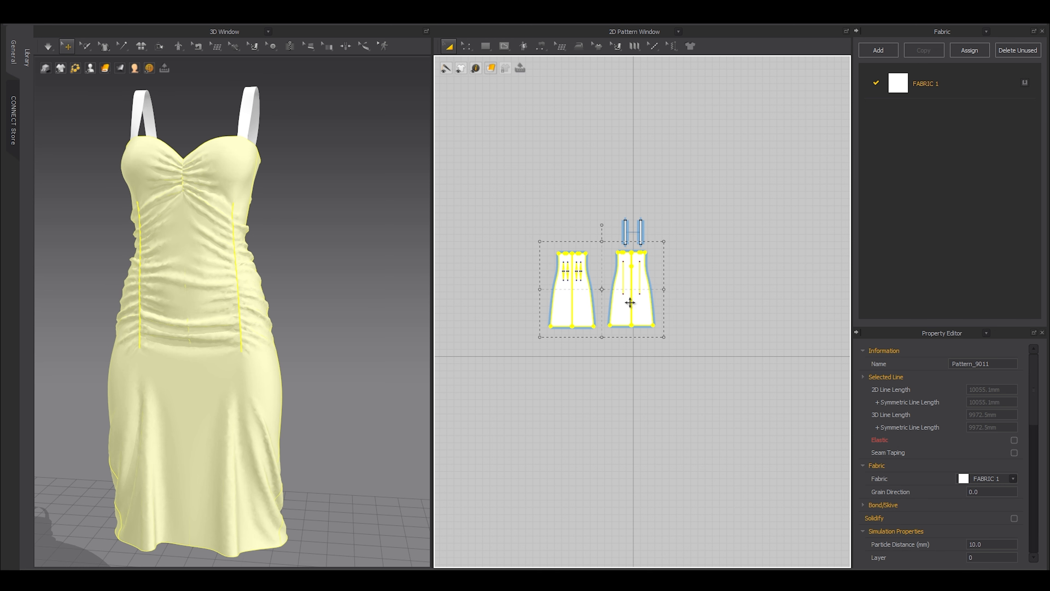
Remove linked editing between the pattern halves and pick the centre front seam.
right_click(617, 313)
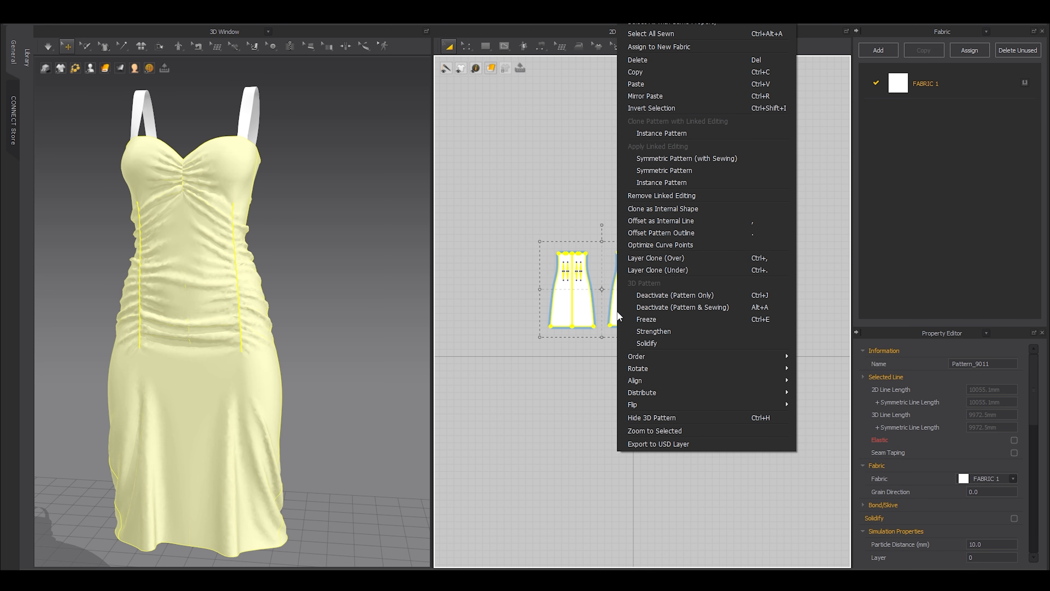
left_click(648, 196)
scroll(609, 281, "up", 6)
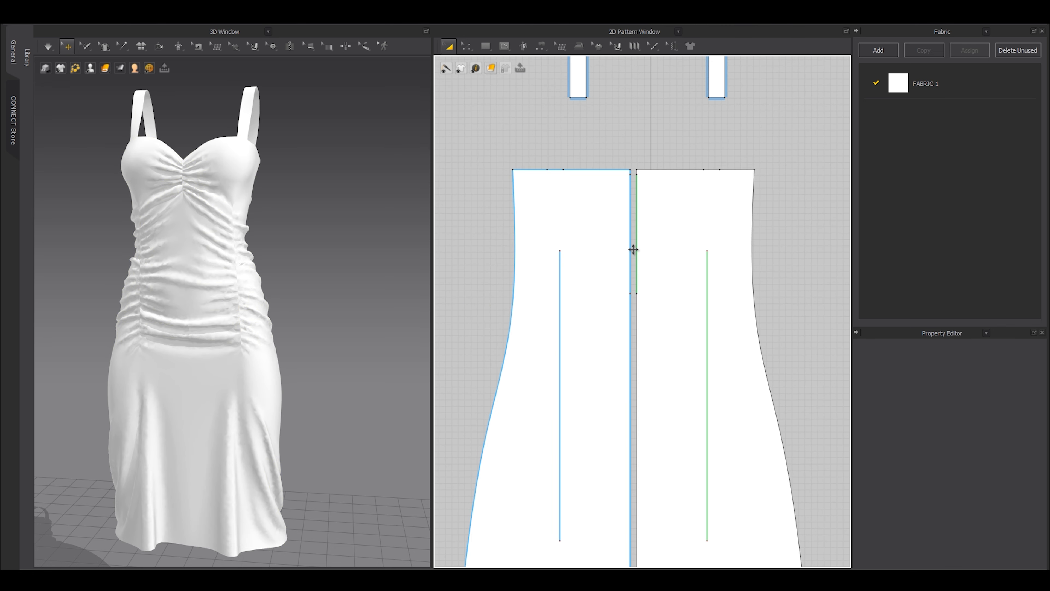
key("b")
left_click(633, 304)
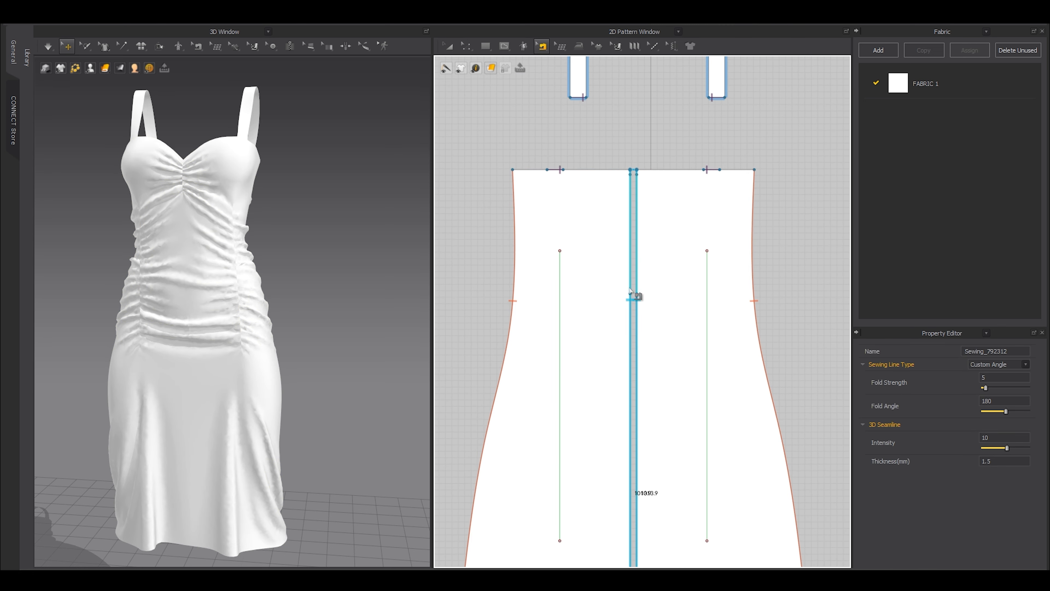
key("z")
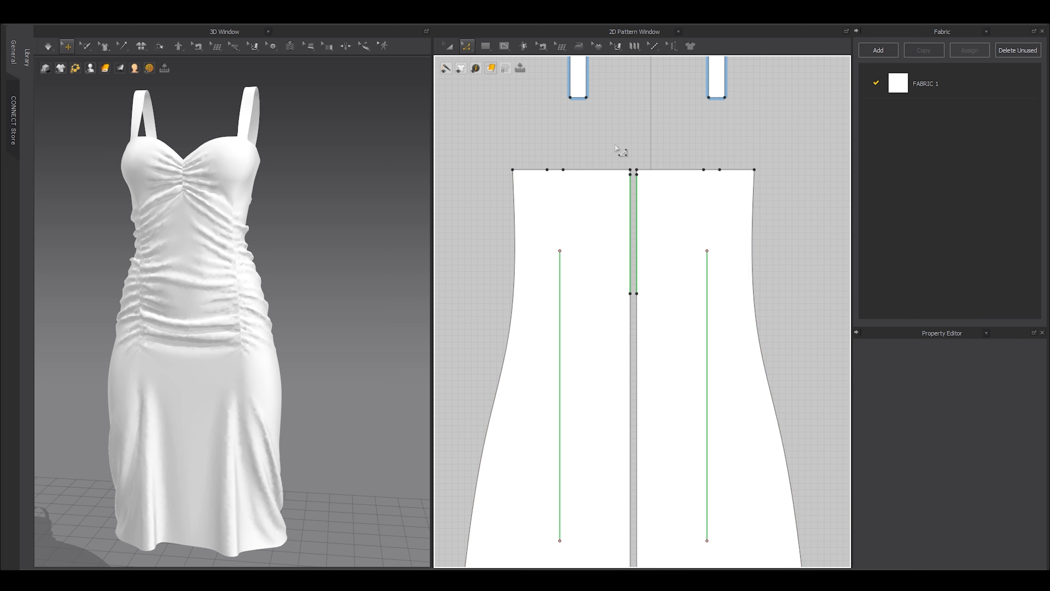
scroll(645, 200, "up", 3)
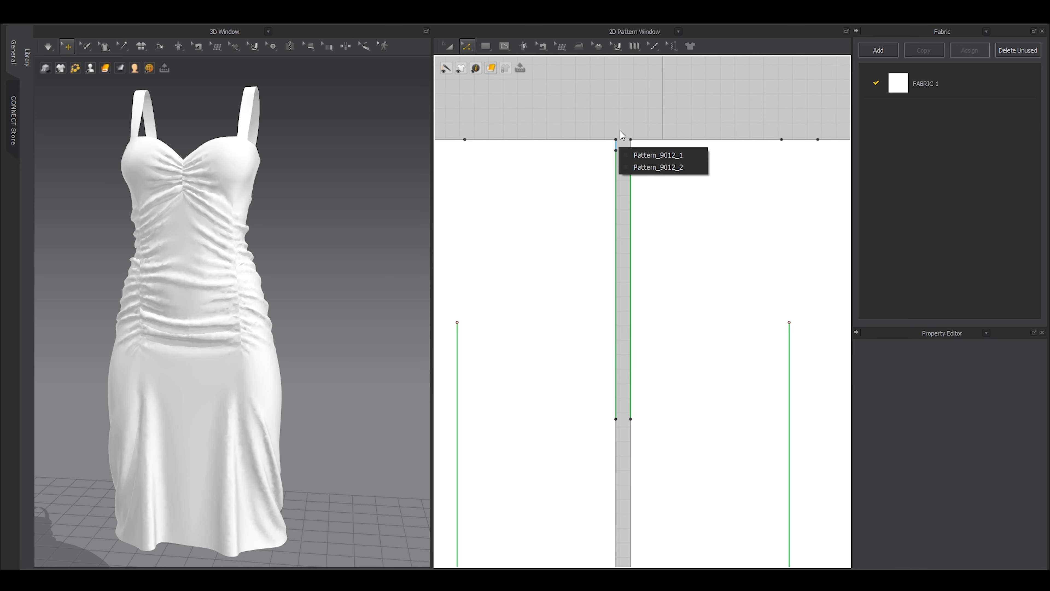
scroll(626, 129, "up", 4)
scroll(626, 129, "up", 3)
Inspect the short top and elastic segments of the centre front edge, then reselect the seam.
left_click(594, 214)
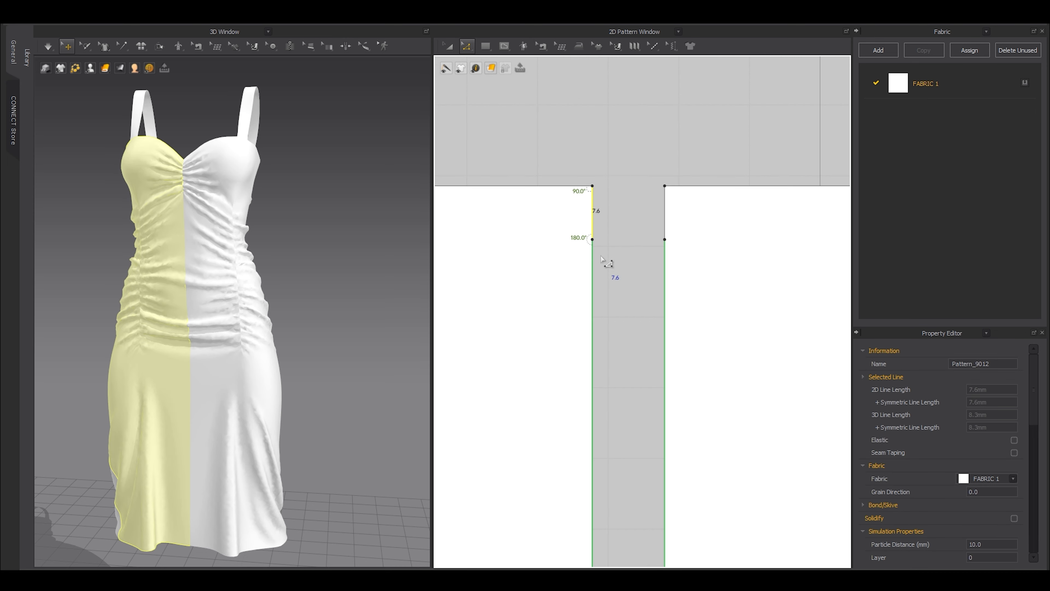
scroll(602, 259, "down", 4)
left_click(593, 264)
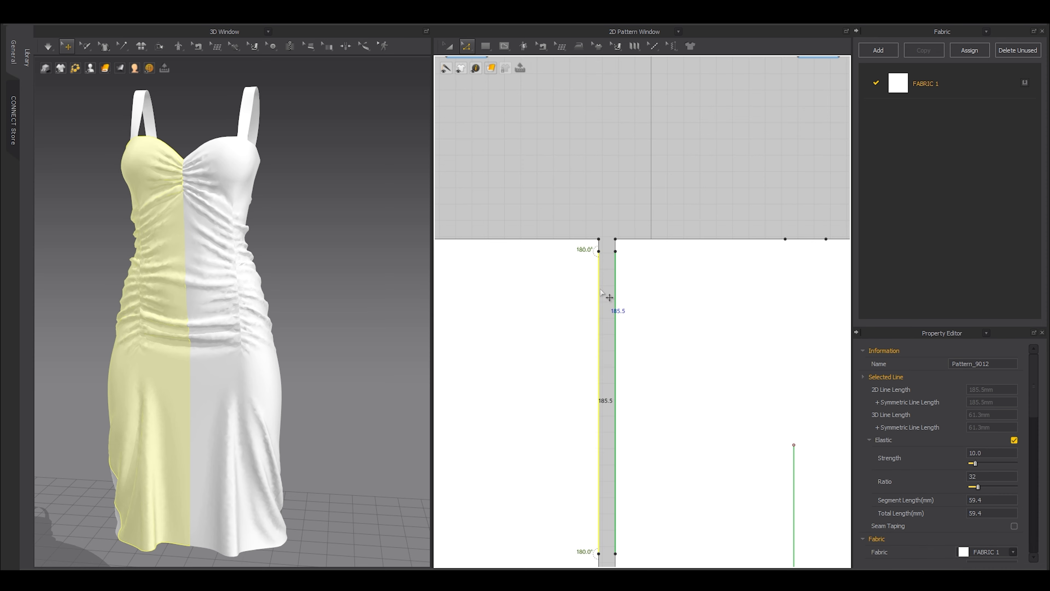
scroll(615, 283, "down", 2)
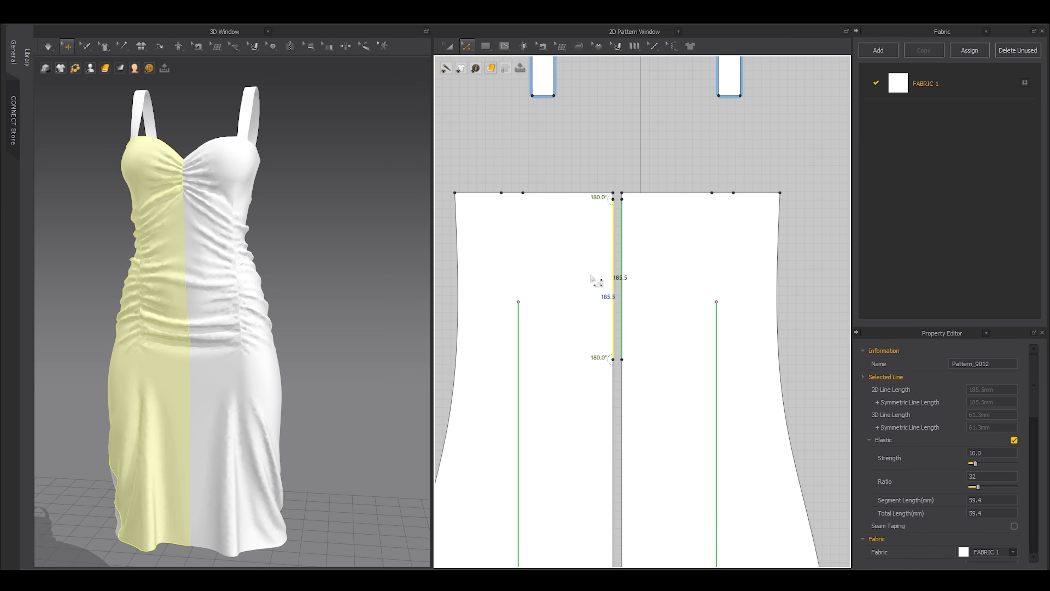
scroll(598, 281, "down", 3)
key("a")
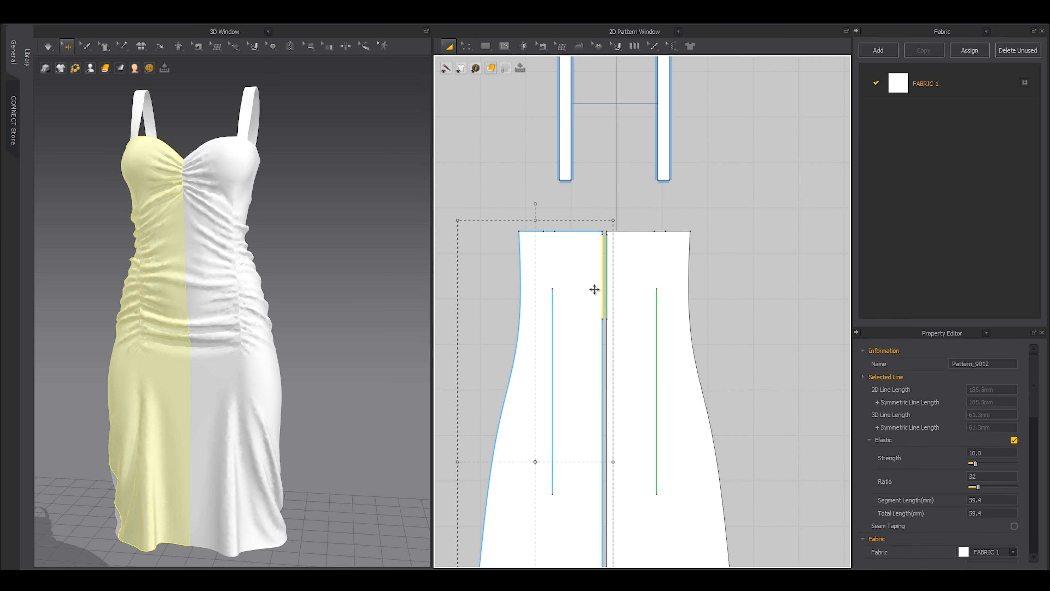
key("b")
left_click(604, 331)
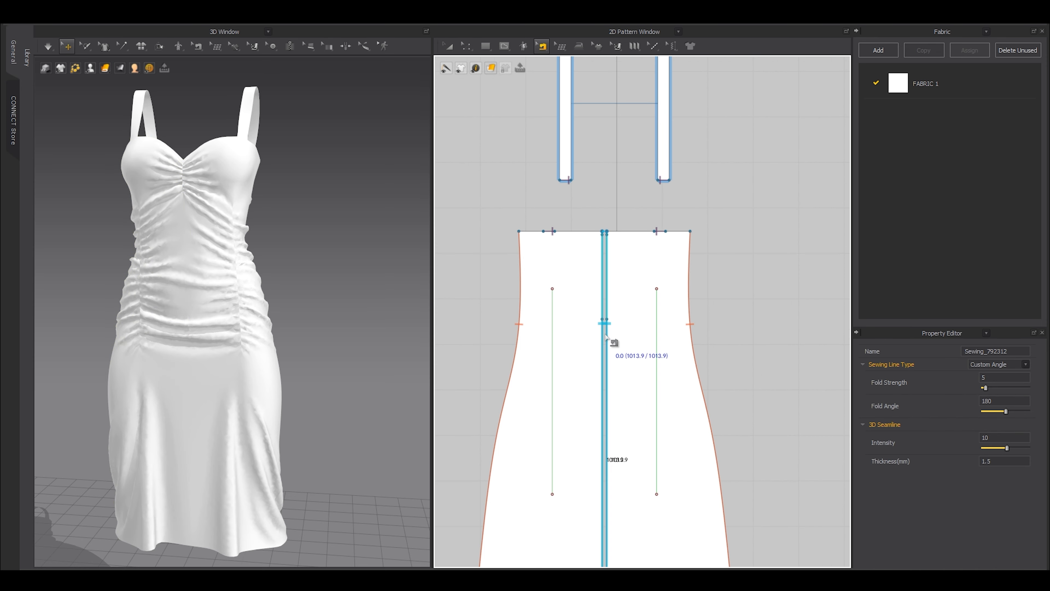
Merge the two front halves along the centre seam, then undo the merge.
left_click(549, 47)
middle_click_drag(610, 357, 614, 311)
right_click(608, 303)
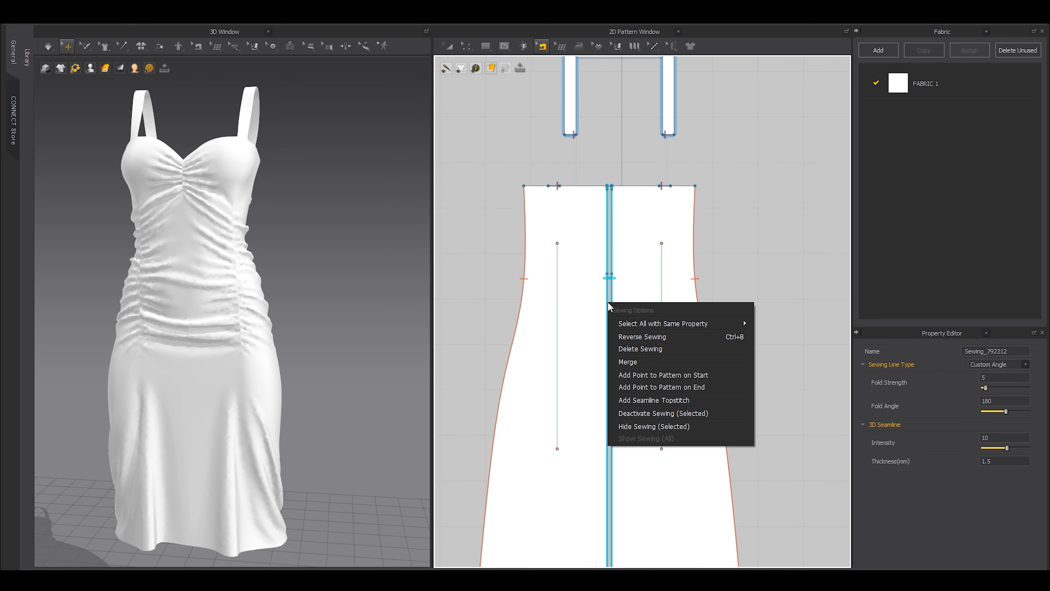
left_click(628, 362)
scroll(591, 223, "up", 4)
key("g")
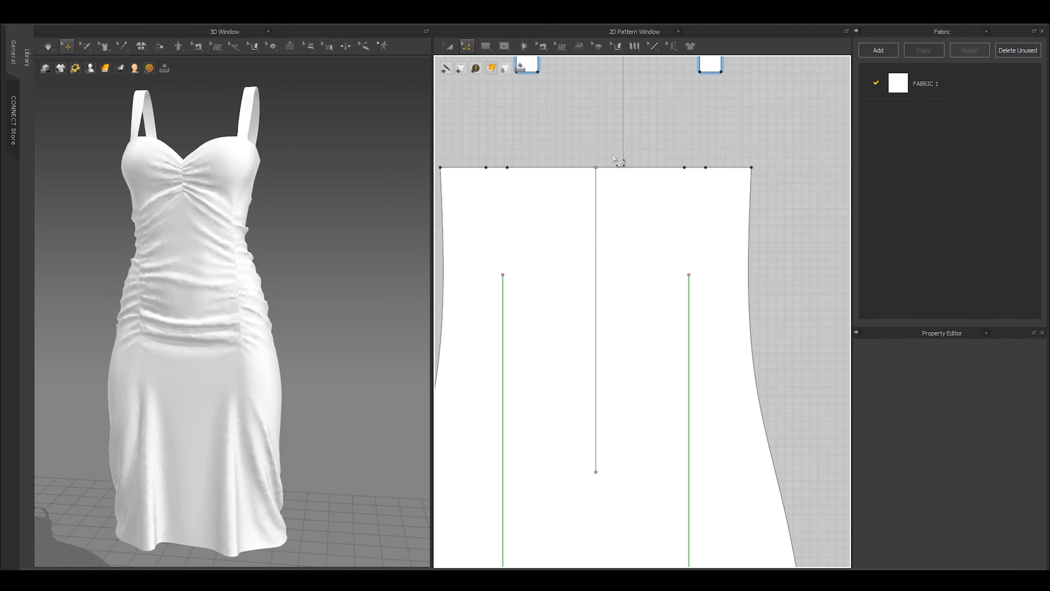
key("ctrl+z")
key("ctrl+z")
key("ctrl+z")
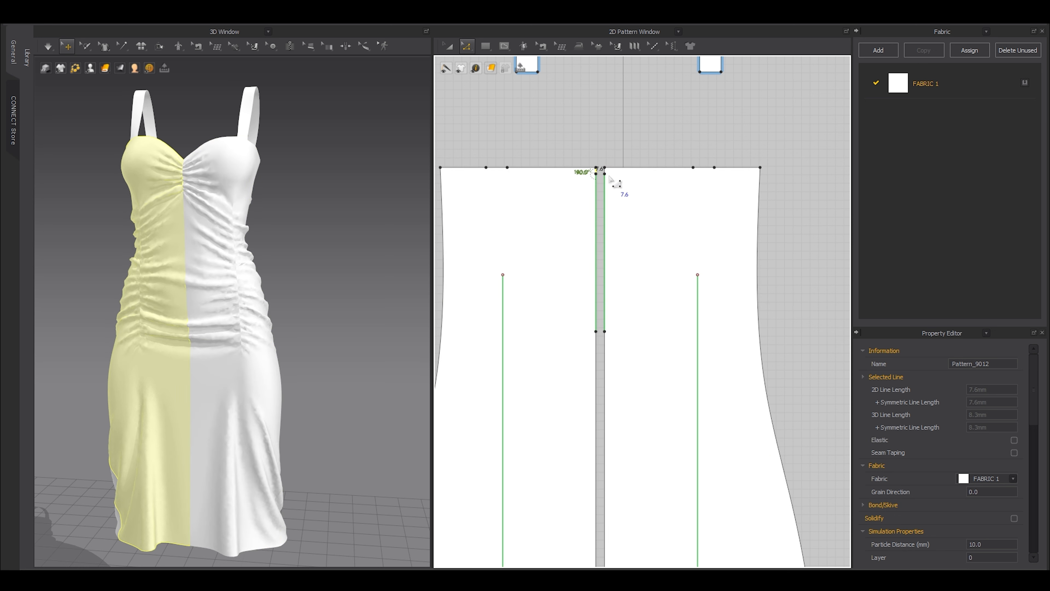
Check the centre seam's elastic settings, merge the front halves into one piece, and start a centre internal line.
left_click(596, 213)
scroll(932, 460, "down", 1)
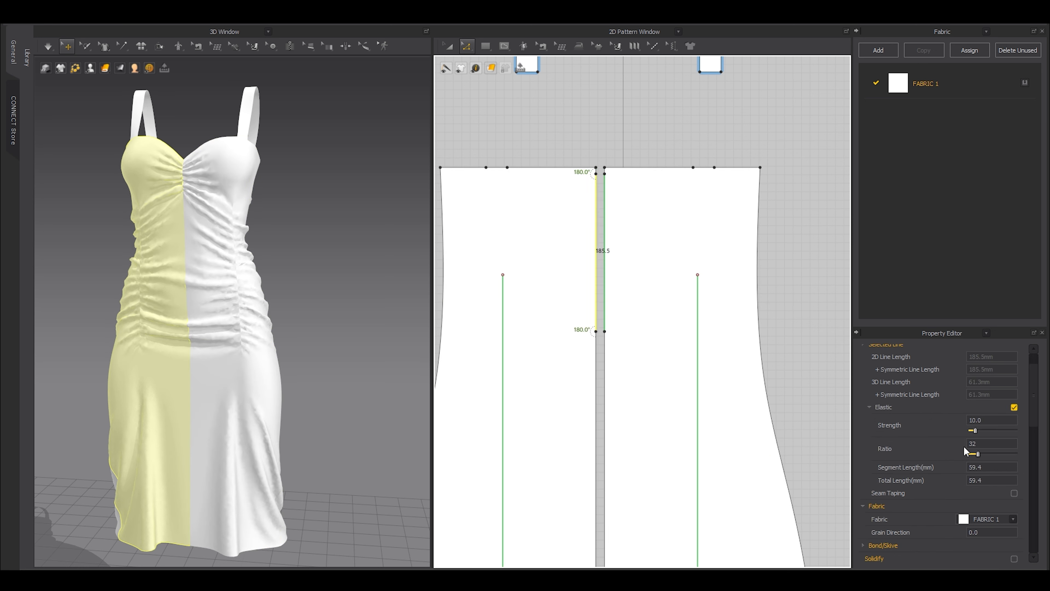
left_click(603, 144)
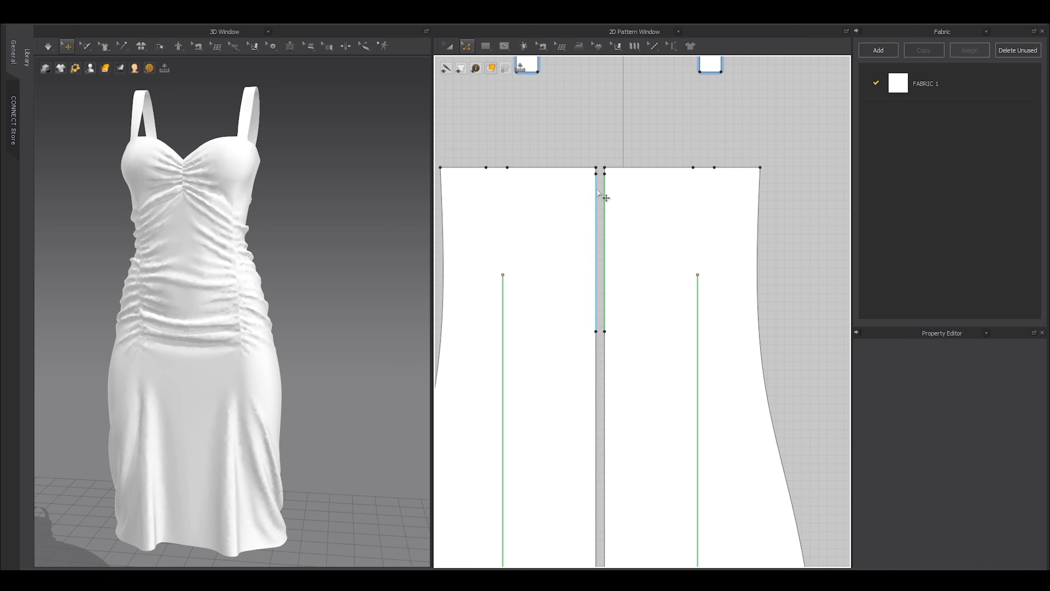
left_click(600, 216)
right_click(605, 223)
left_click(625, 297)
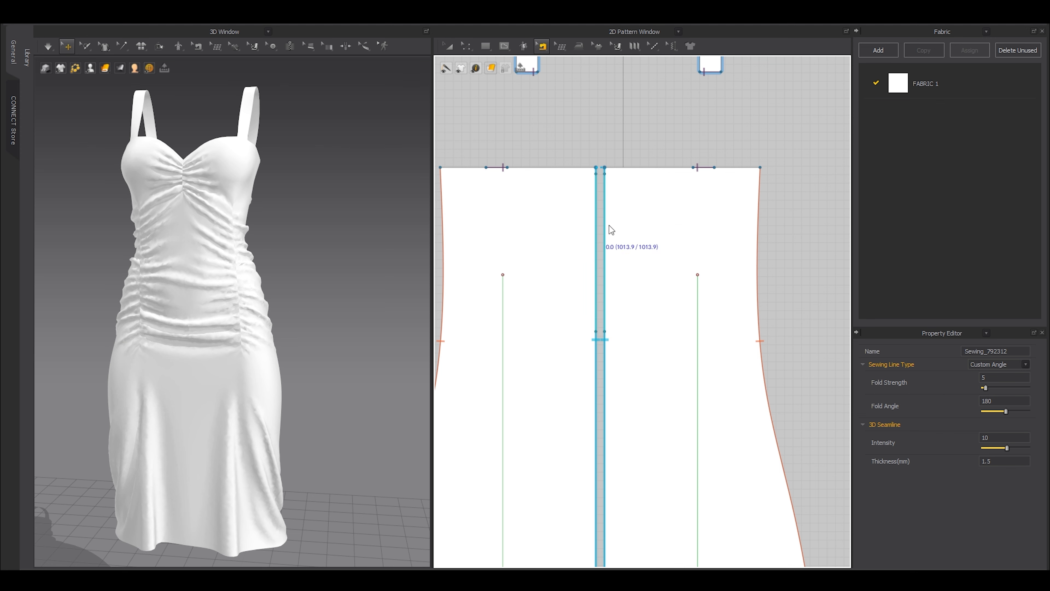
key("g")
left_click(596, 167)
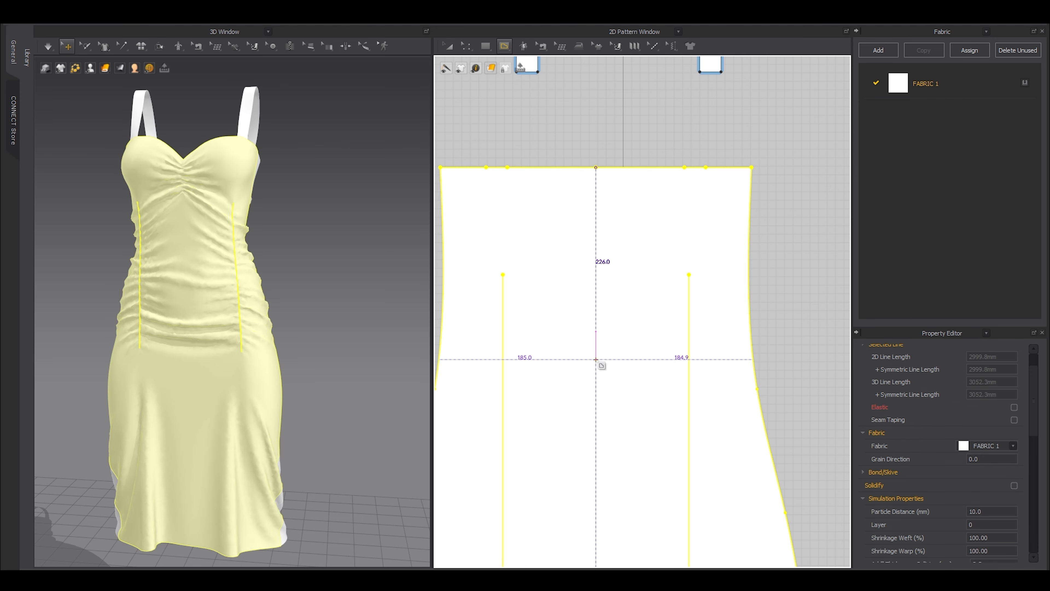
Finish the vertical internal line down the centre front from the neckline.
double_click(596, 359)
scroll(578, 163, "up", 3)
key("z")
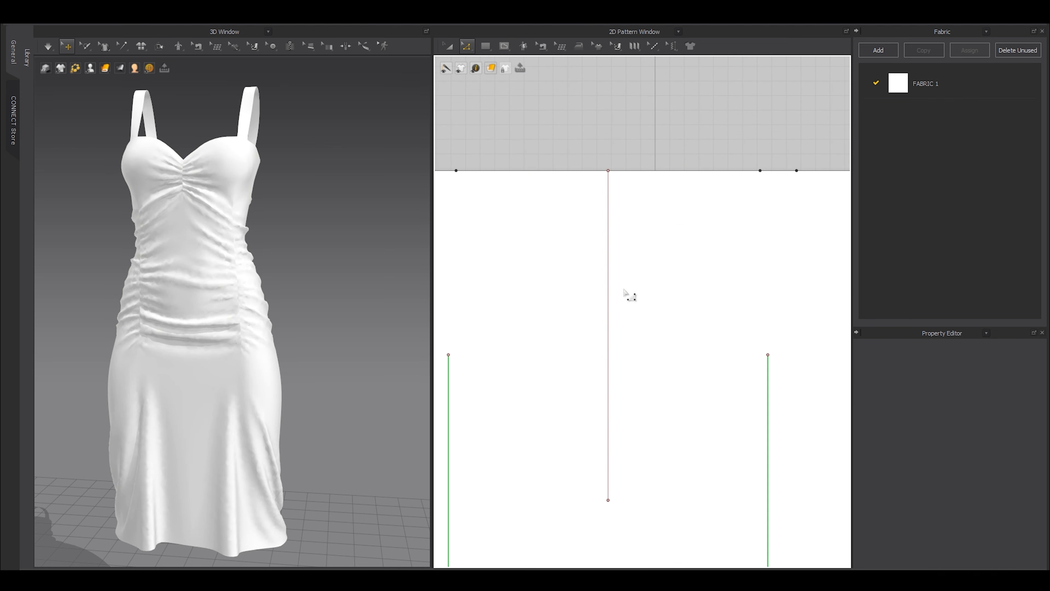
scroll(624, 291, "up", 2)
scroll(603, 164, "up", 1)
Add two points along the centre-front internal line.
key("x")
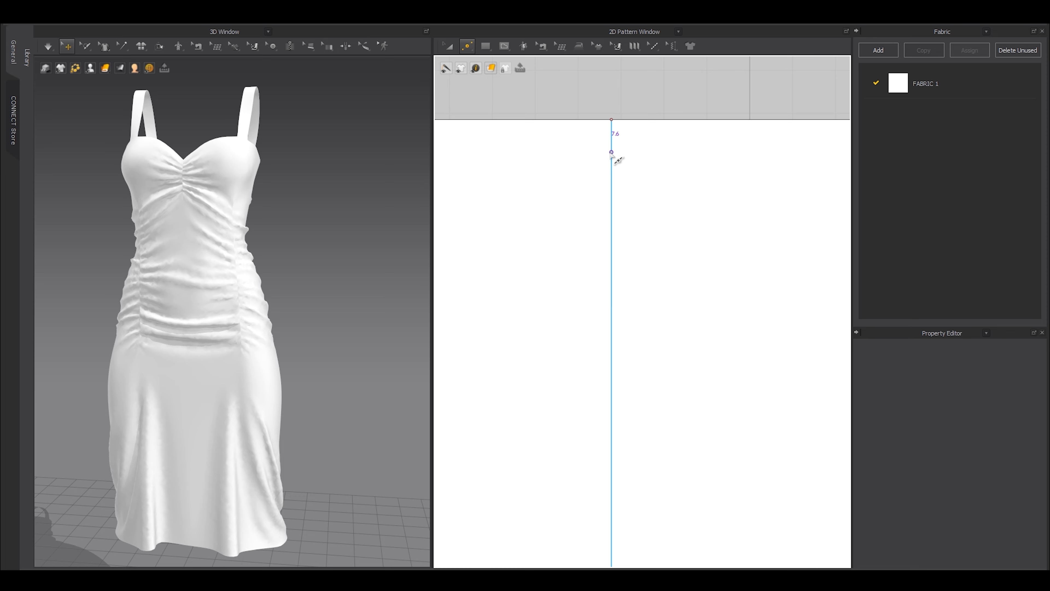
scroll(612, 157, "up", 2)
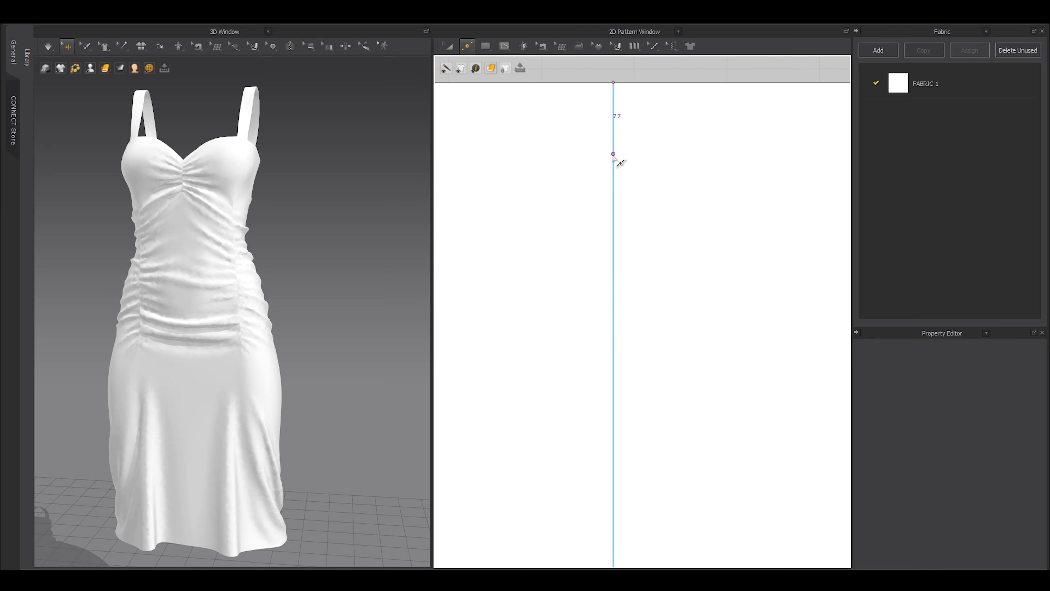
scroll(613, 155, "up", 2)
left_click(613, 155)
scroll(608, 190, "down", 5)
middle_click_drag(604, 258, 604, 117)
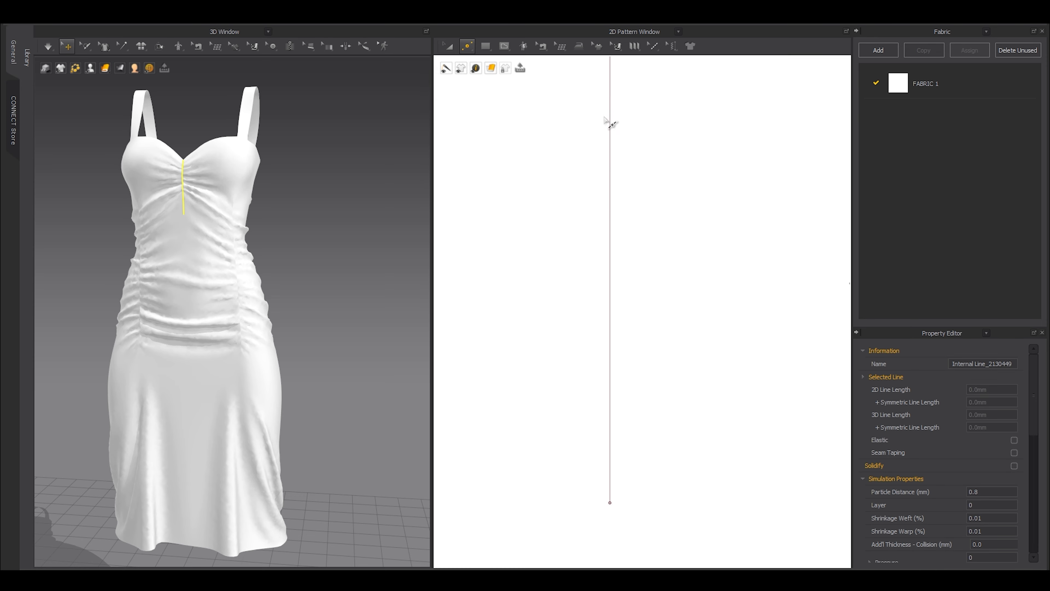
scroll(606, 121, "down", 2)
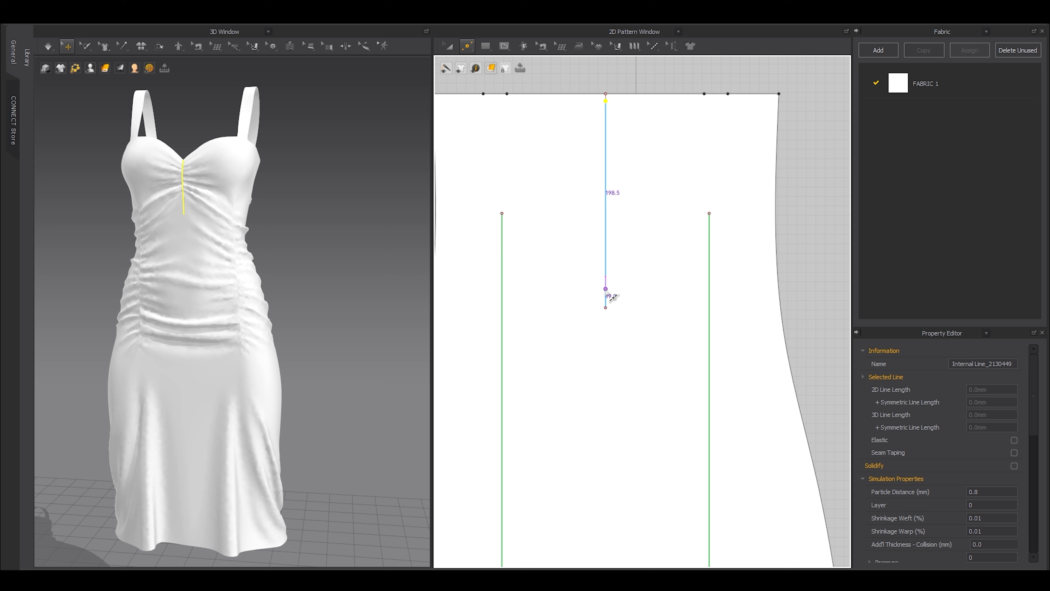
left_click(605, 276)
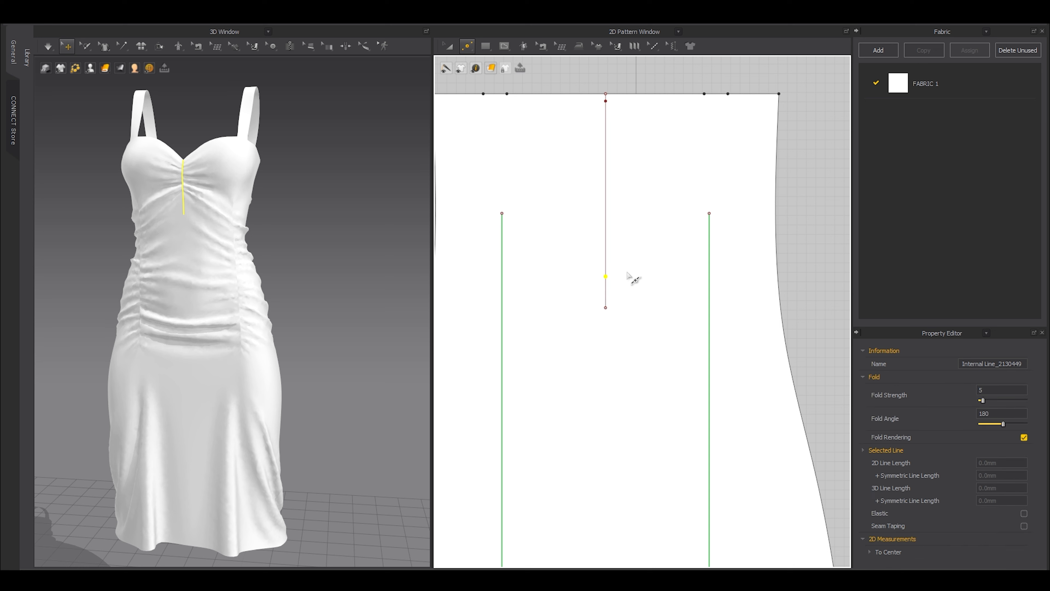
scroll(627, 271, "up", 2)
Make the centre-front internal line elastic with strength 10 and ratio 32.
key("z")
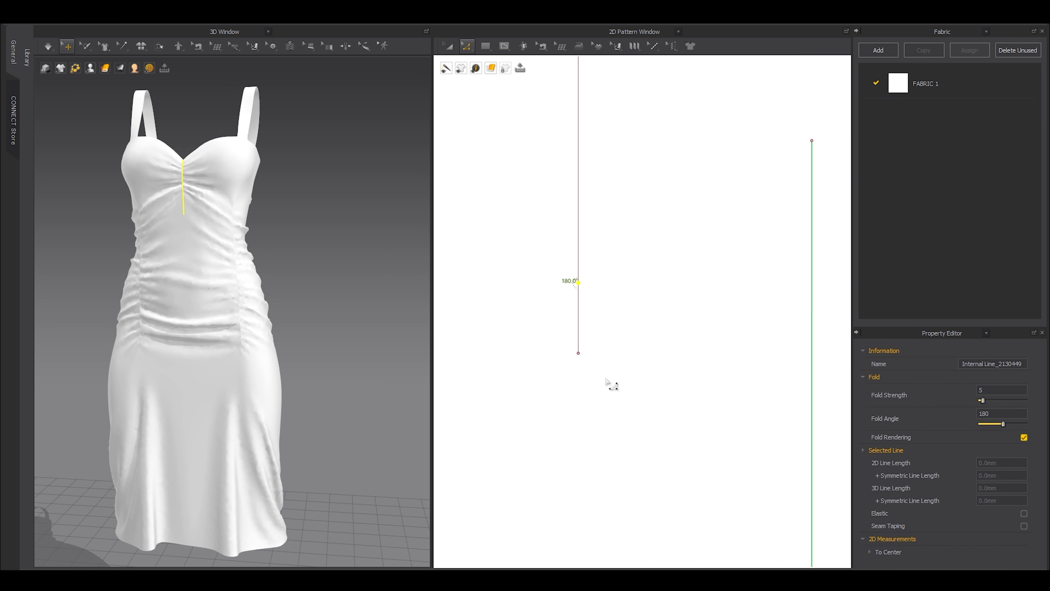
left_click(543, 333)
scroll(544, 334, "down", 3)
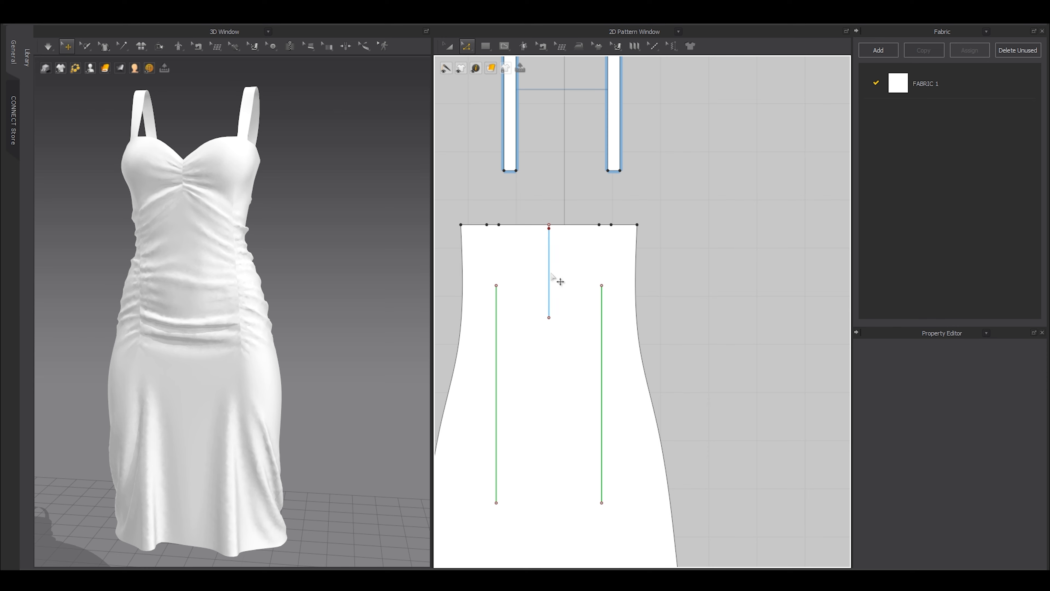
left_click(551, 276)
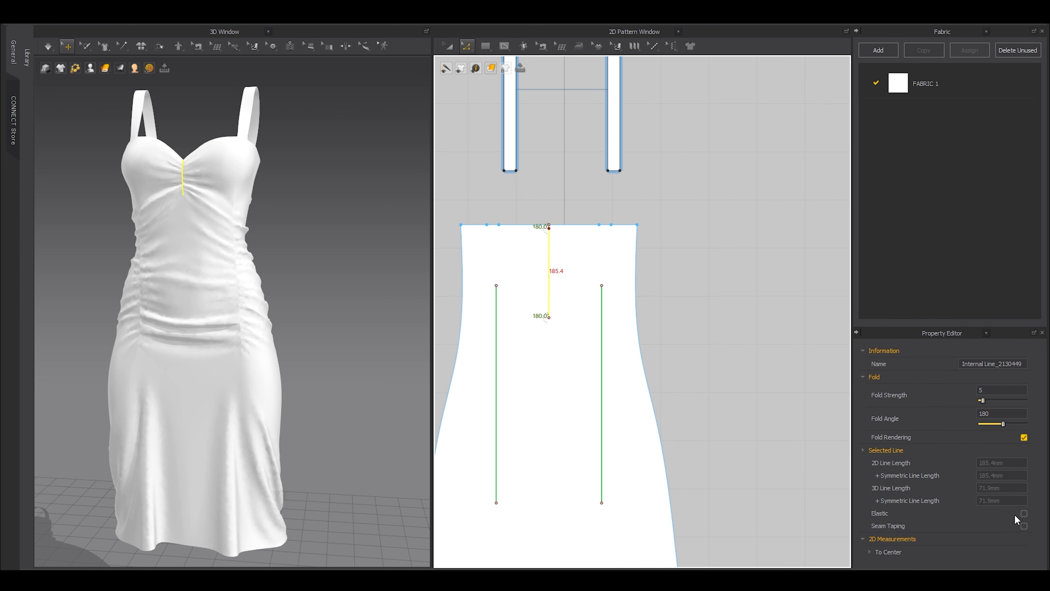
left_click(1024, 513)
scroll(953, 501, "down", 2)
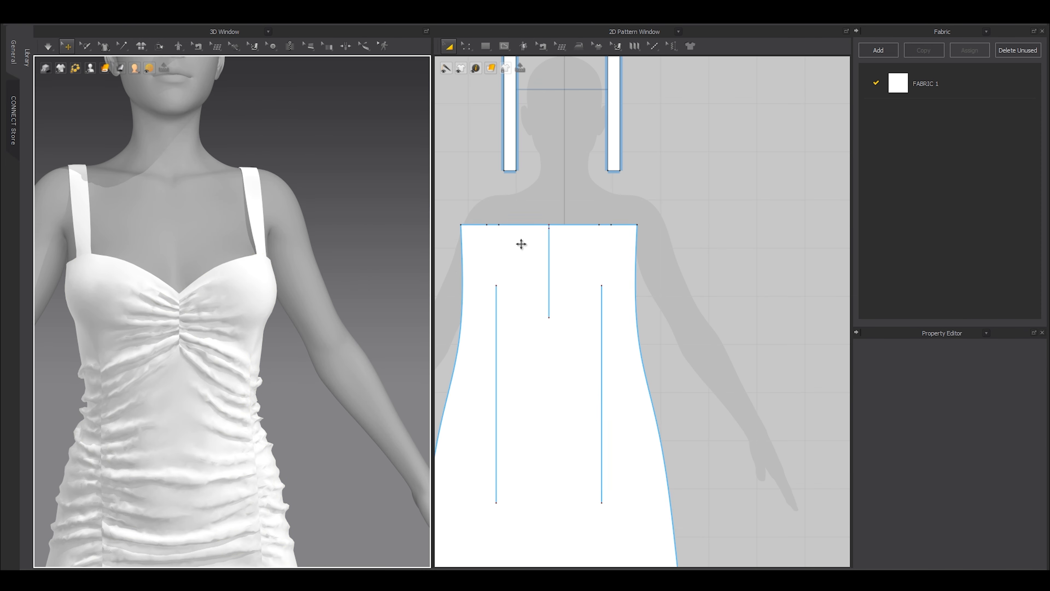
Orbit the 3D dress over the upper body and ruched skirt, then frame the back panels.
scroll(521, 244, "down", 5)
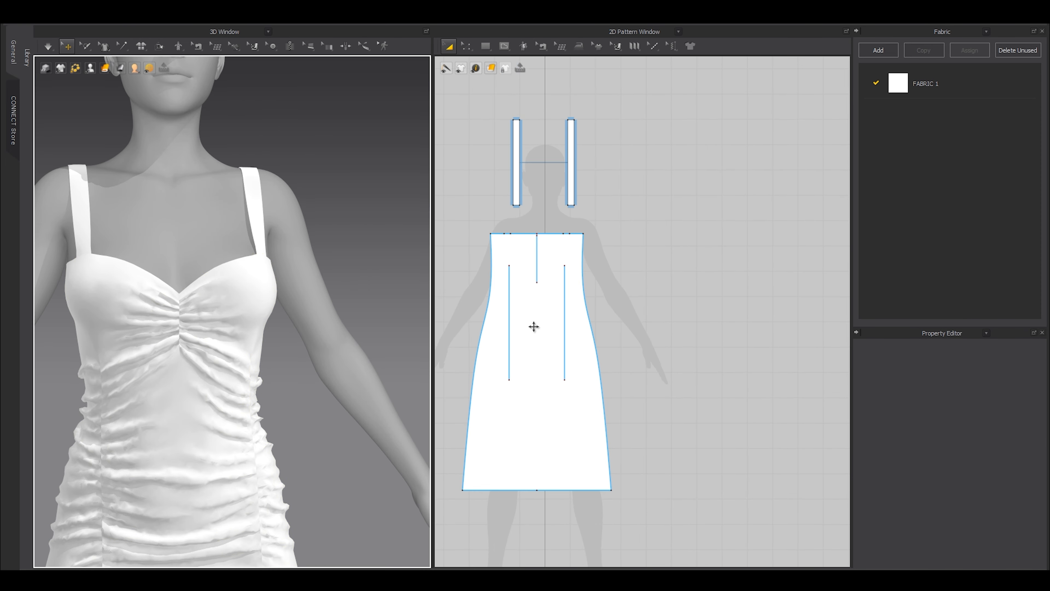
middle_click_drag(230, 335, 240, 142)
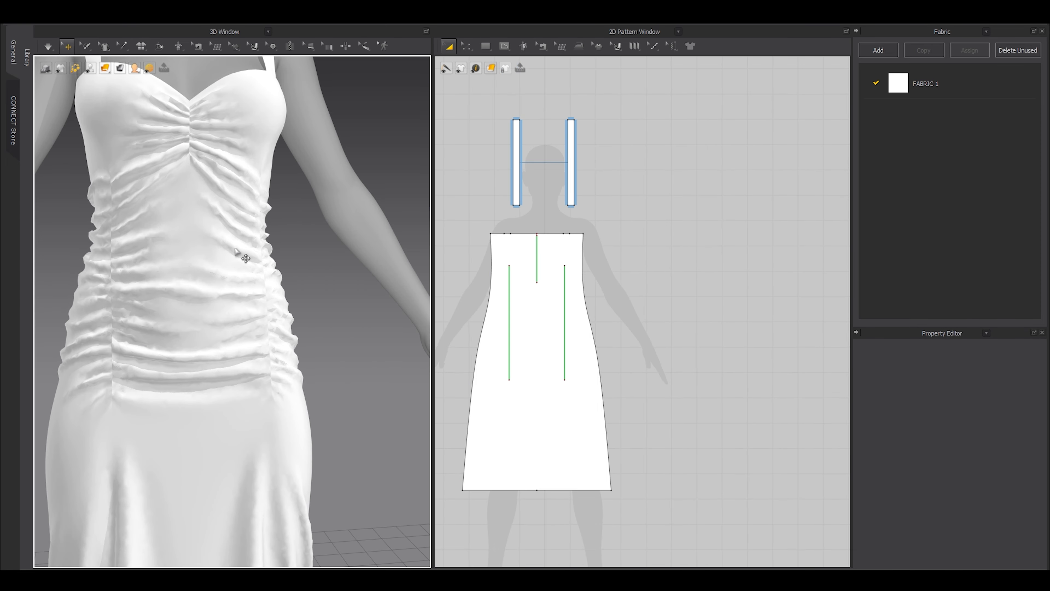
middle_click_drag(235, 251, 188, 183)
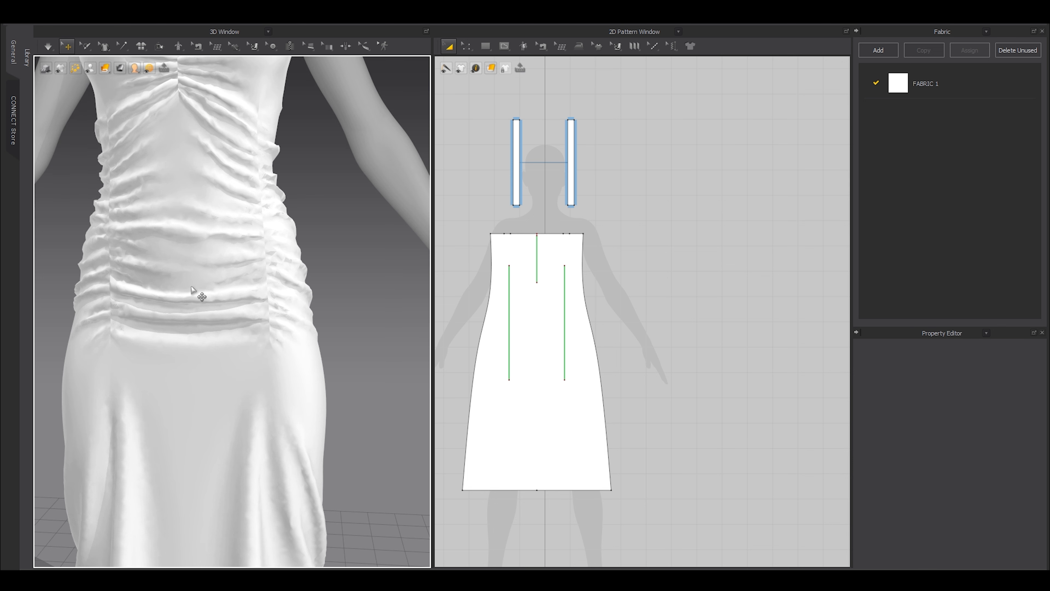
scroll(607, 238, "down", 4)
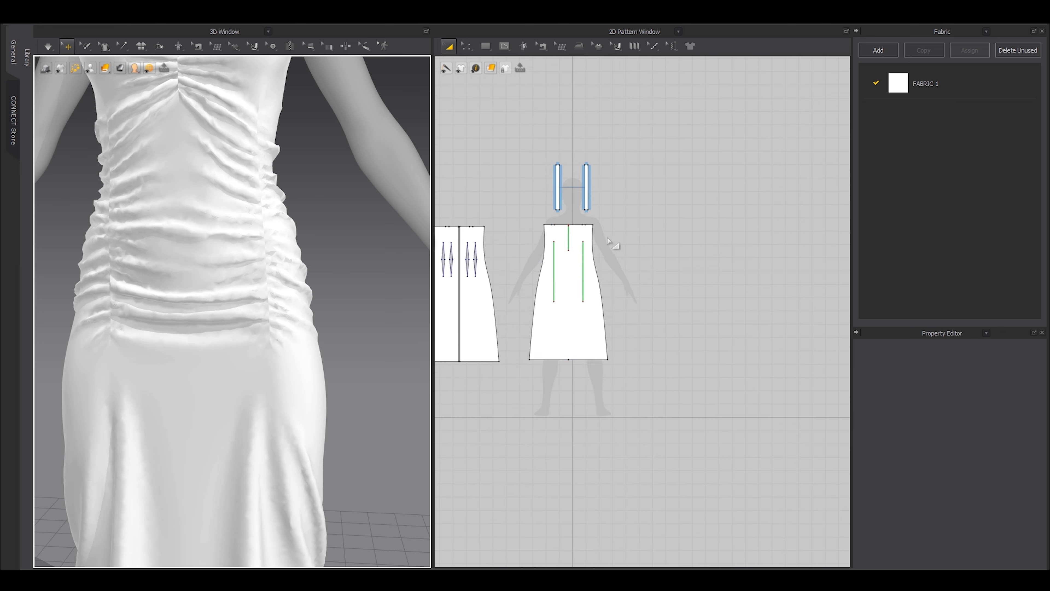
middle_click_drag(606, 238, 697, 255)
scroll(541, 289, "up", 8)
Select the centre-back seam and merge the back halves into a single piece.
key("b")
left_click(539, 286)
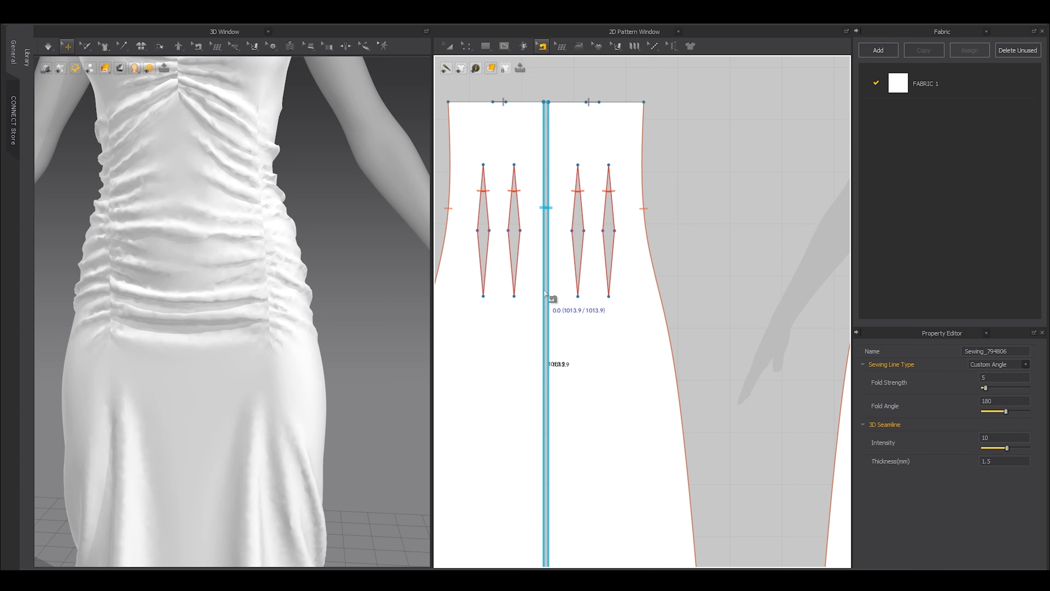
right_click(542, 292)
left_click(564, 339)
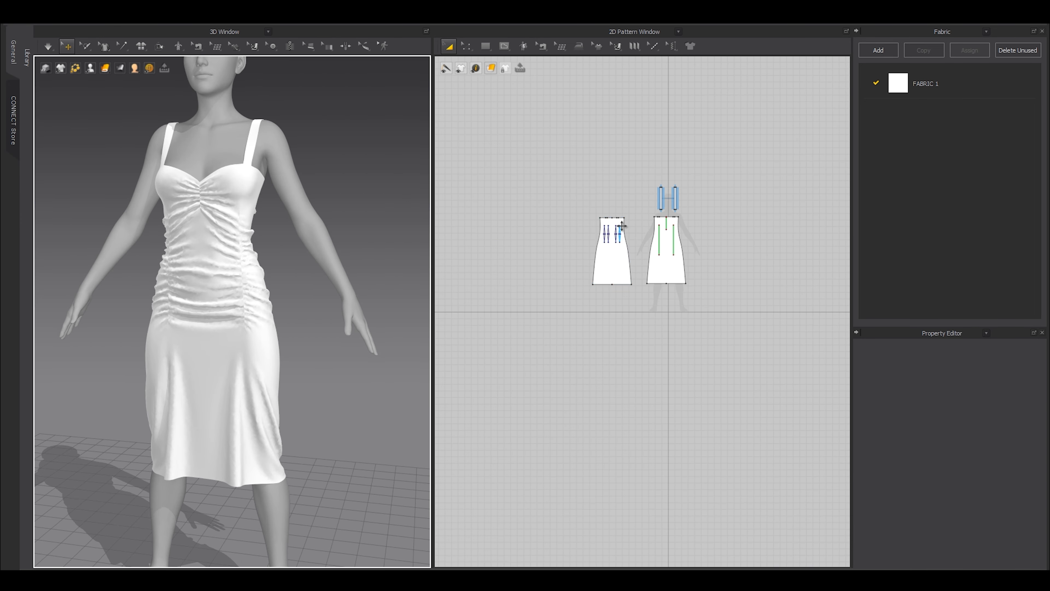
scroll(621, 225, "up", 10)
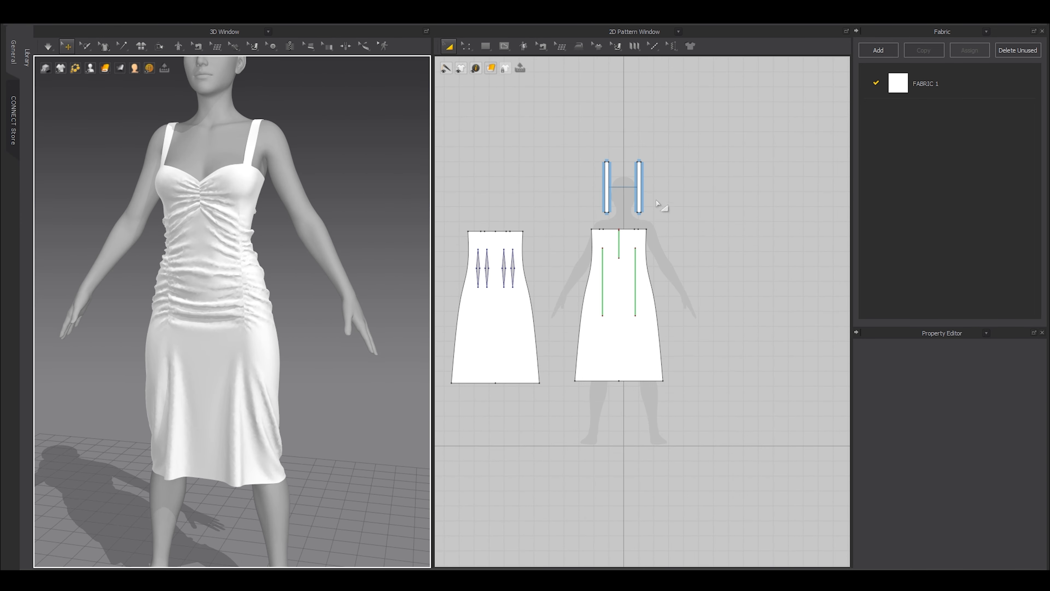
Select the front neckline's short 53.9 left segment and bring up its line options.
key("z")
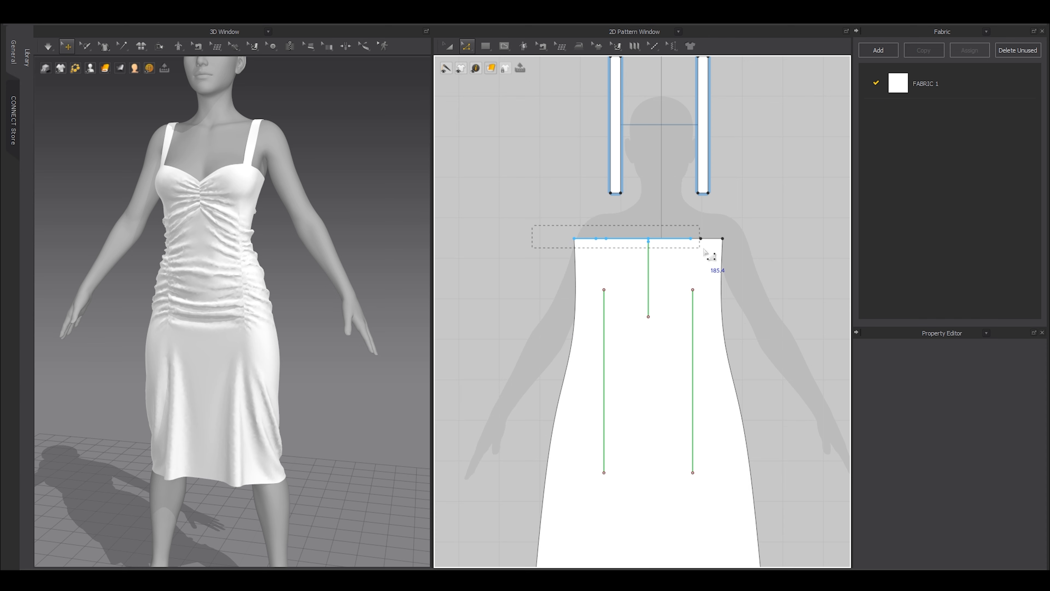
left_click_drag(760, 244, 760, 245)
scroll(603, 231, "up", 3)
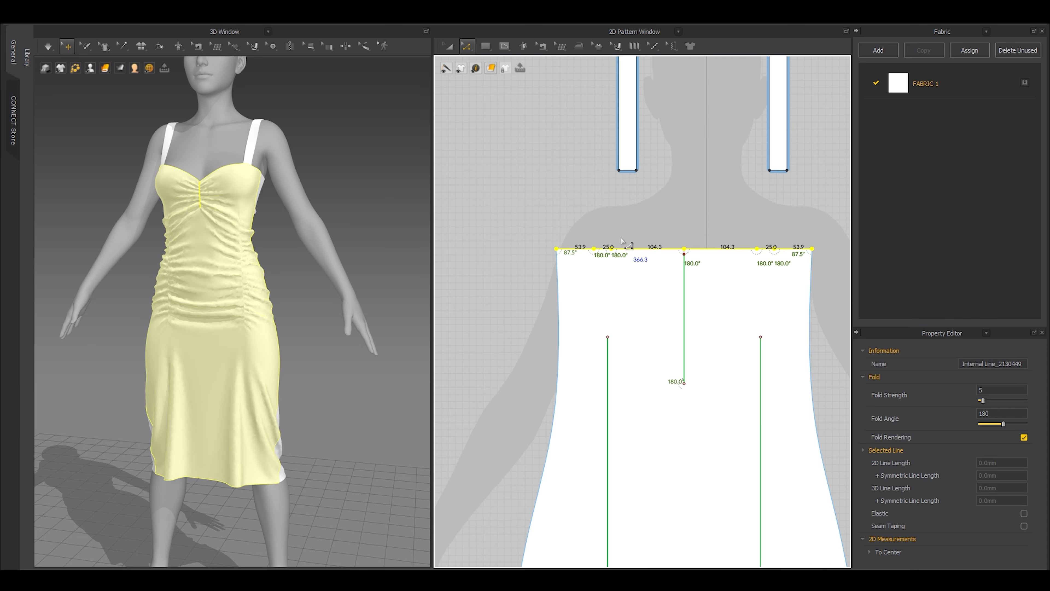
scroll(622, 241, "up", 2)
scroll(611, 257, "down", 1)
left_click(587, 267)
scroll(566, 254, "up", 2)
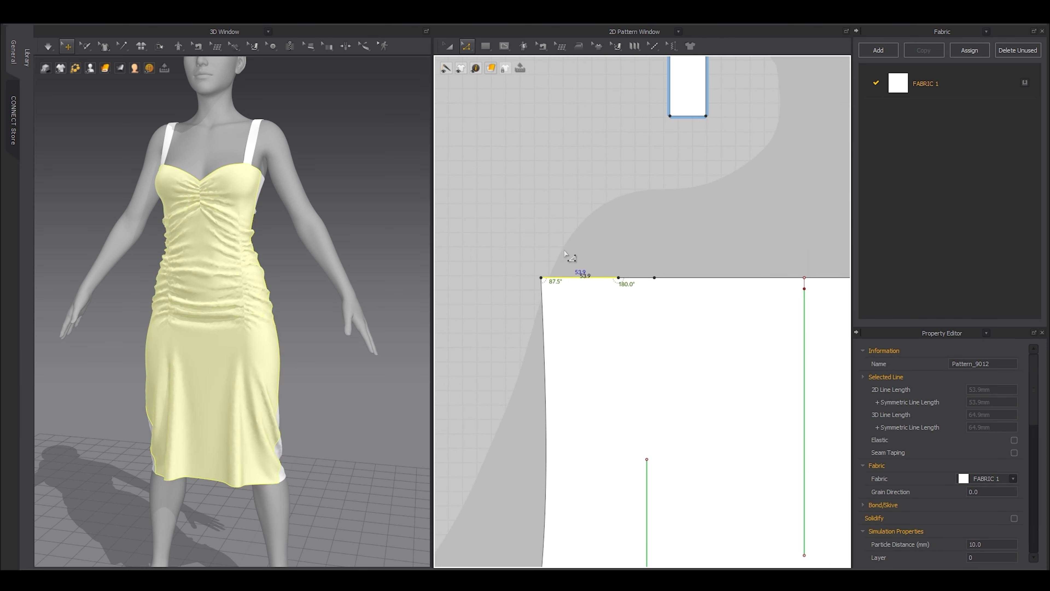
right_click(582, 277)
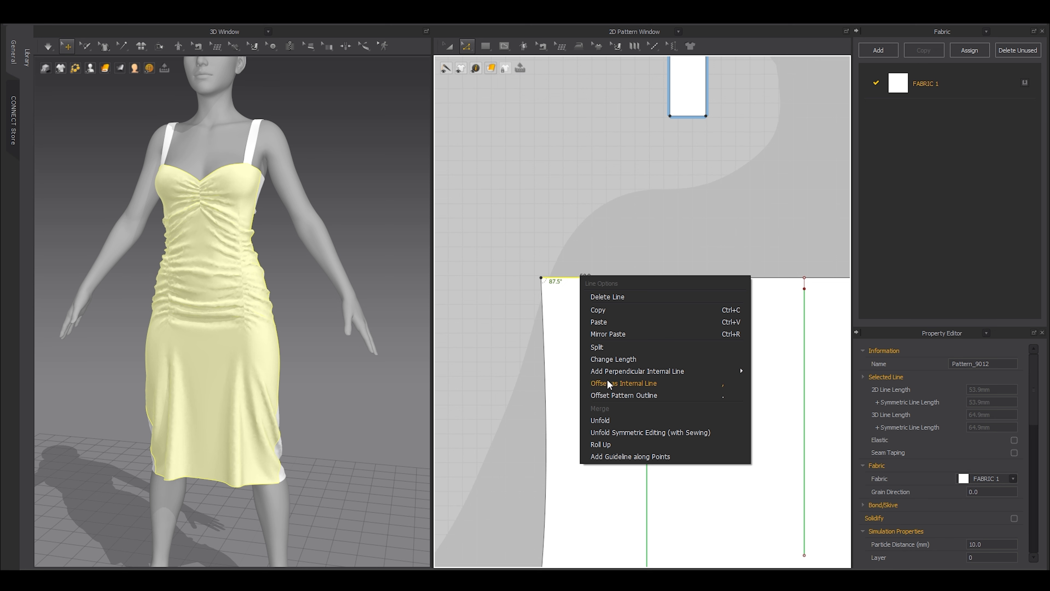
Offset the front top edge as an internal line 5 mm below it.
left_click(614, 359)
key("Return")
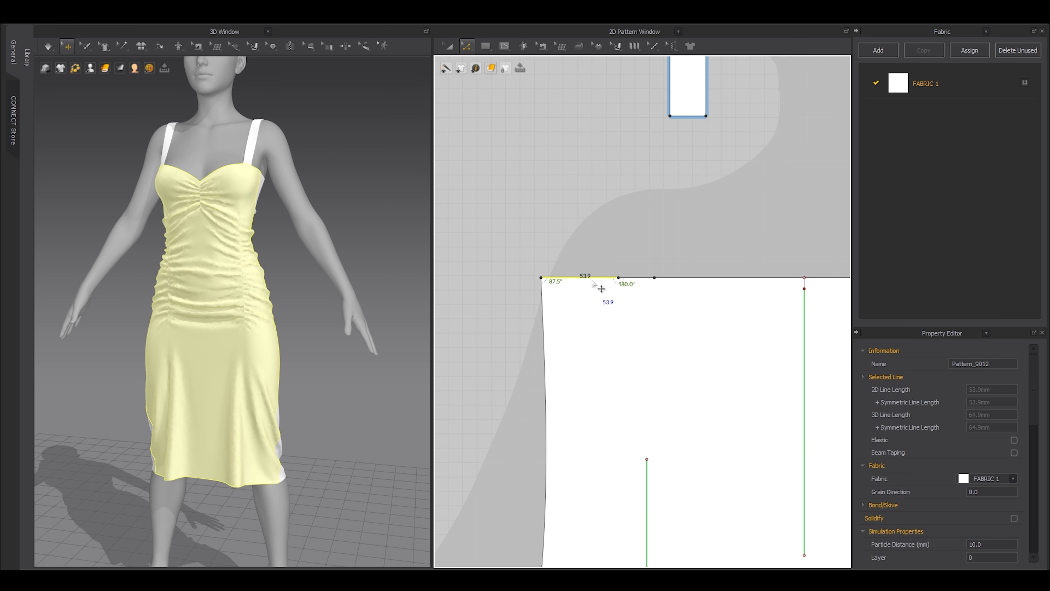
right_click(592, 281)
left_click(599, 295)
left_click(503, 319)
Offset the back piece's top edge as a 5 mm internal line with Ctrl+F.
scroll(664, 283, "down", 10)
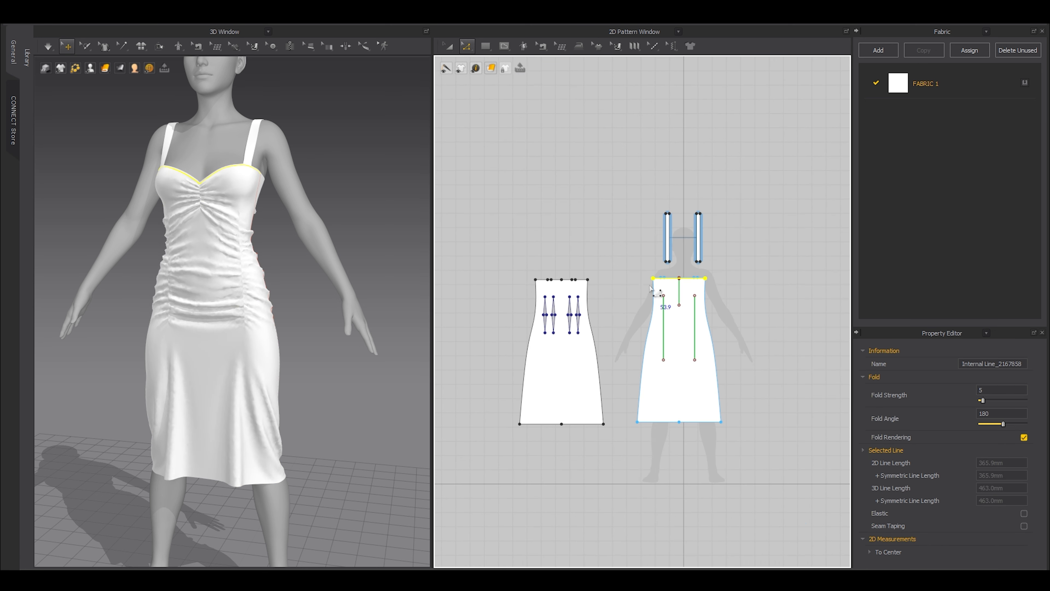
middle_click_drag(592, 288, 644, 287)
scroll(639, 284, "up", 4)
left_click_drag(679, 232, 473, 301)
key("ctrl+f")
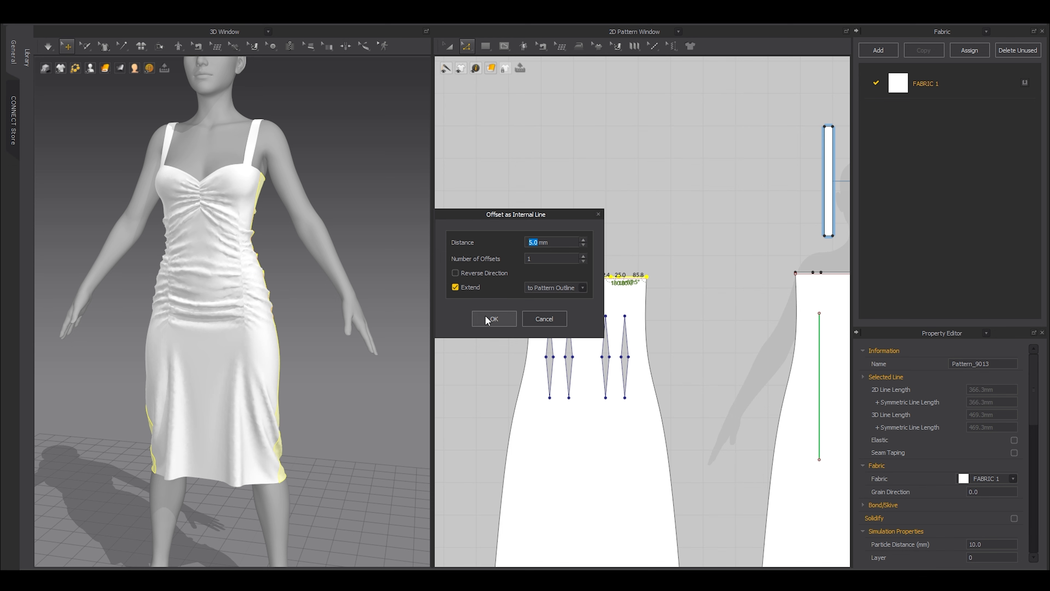
left_click(487, 319)
Extend the back's new internal line out to the pattern outline.
scroll(796, 301, "down", 6)
middle_click_drag(796, 301, 675, 313)
scroll(676, 315, "up", 6)
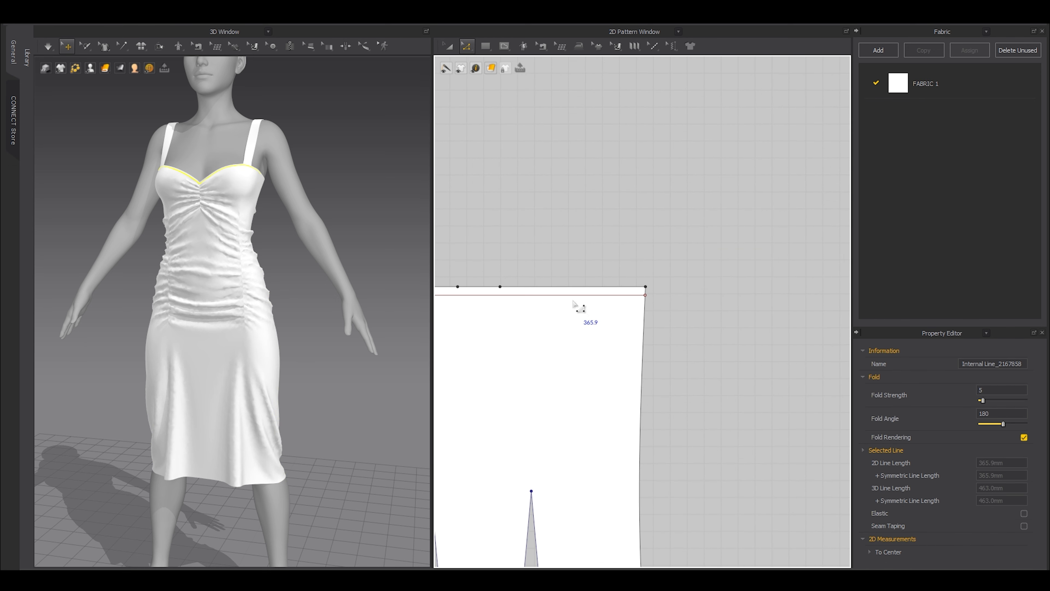
left_click(574, 296)
right_click(574, 297)
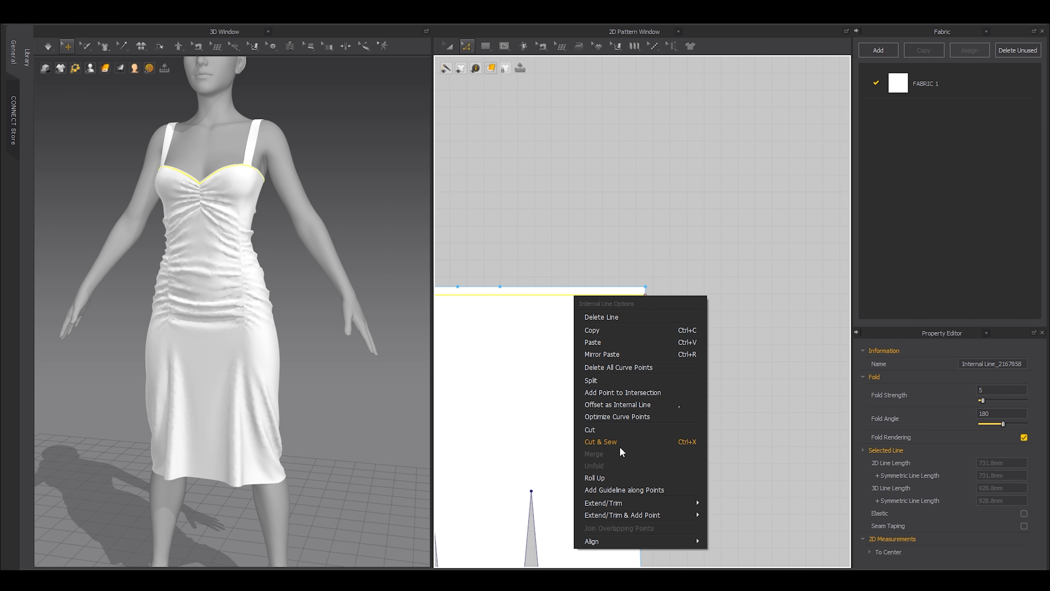
mouse_move(617, 513)
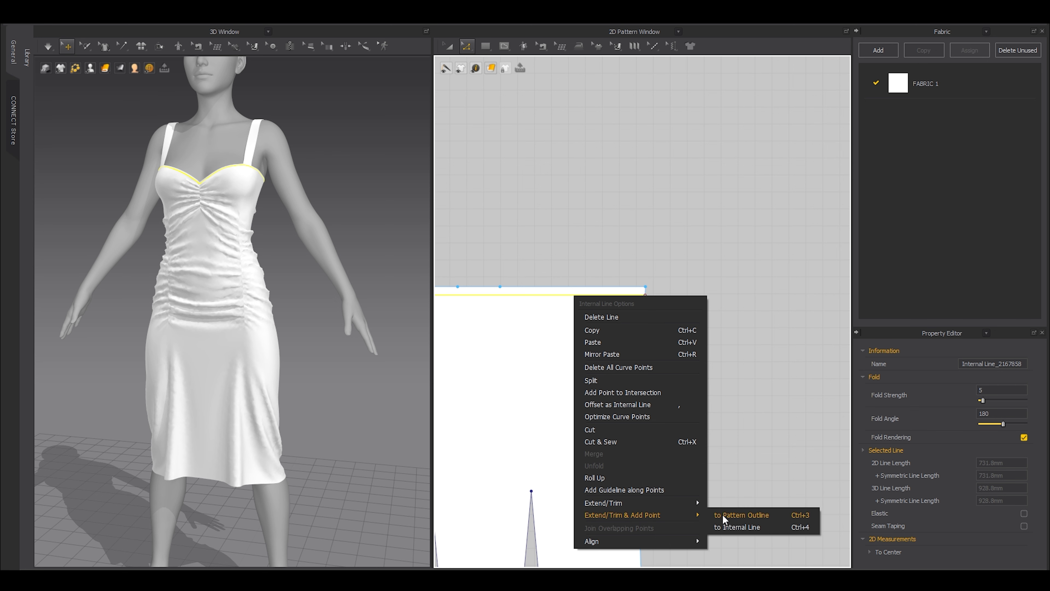
left_click(730, 513)
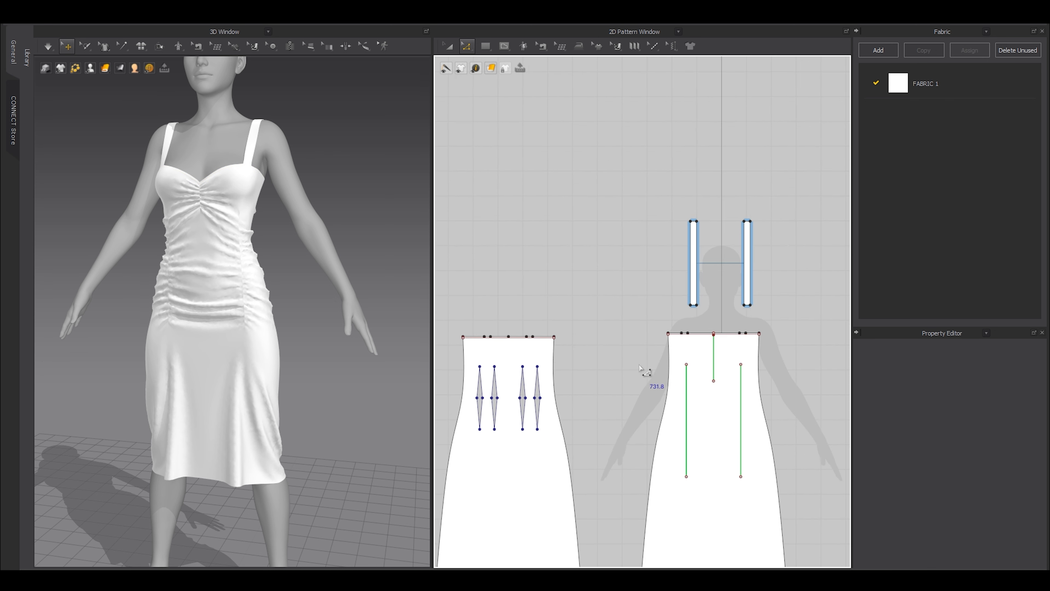
Try tracing the front top edge lines into a strip, then delete the placed copy.
left_click_drag(759, 339, 759, 339)
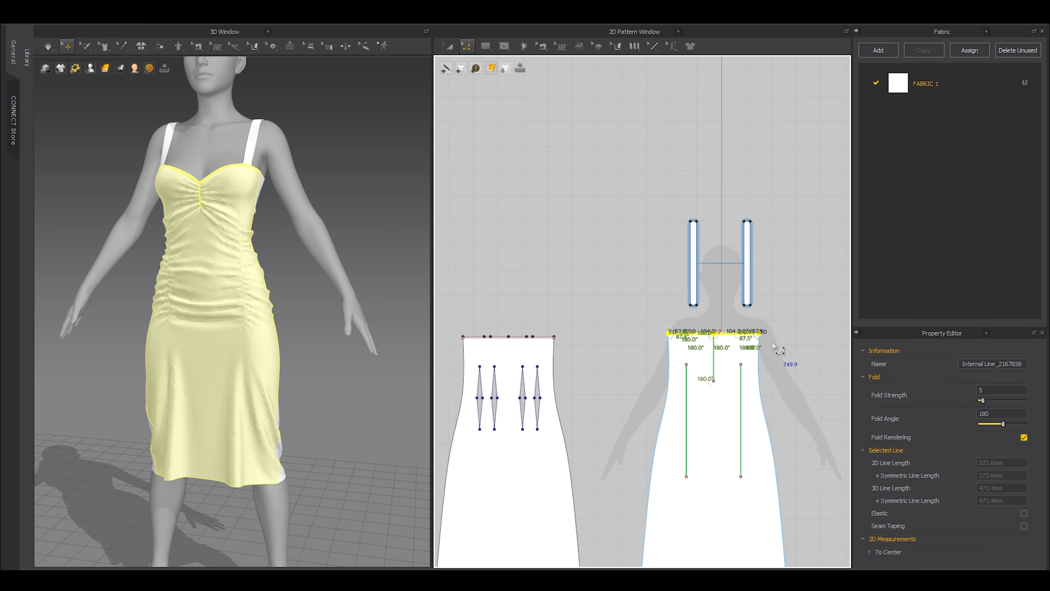
scroll(711, 333, "up", 6)
scroll(661, 329, "down", 6)
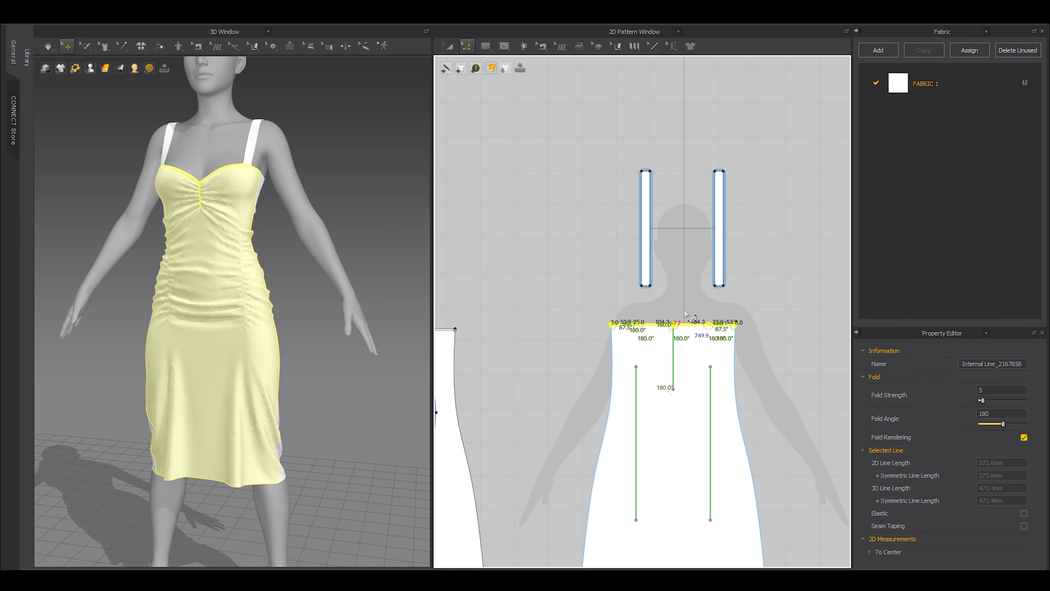
scroll(684, 308, "up", 3)
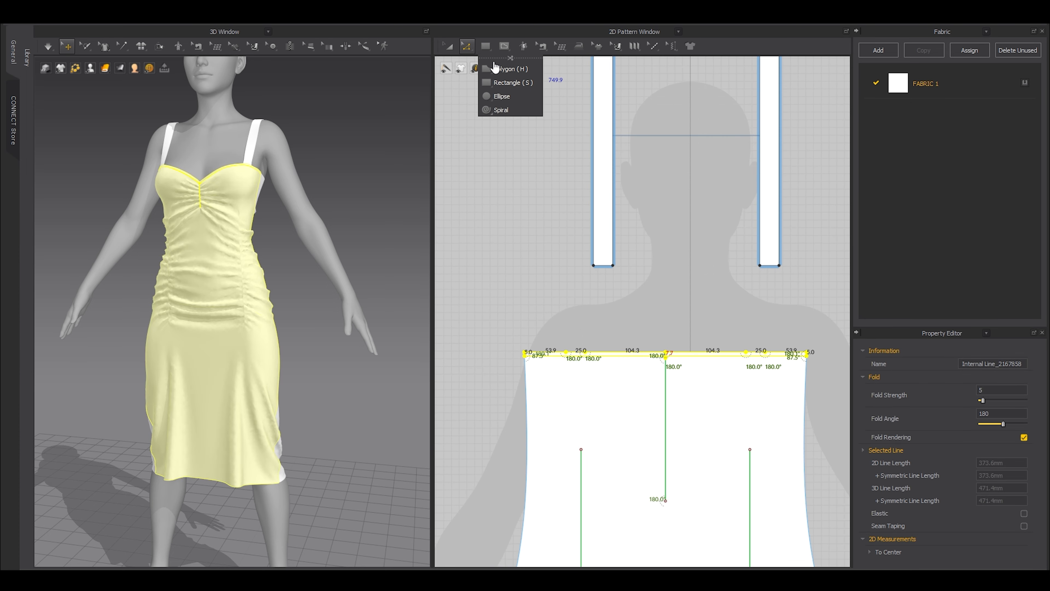
mouse_move(468, 64)
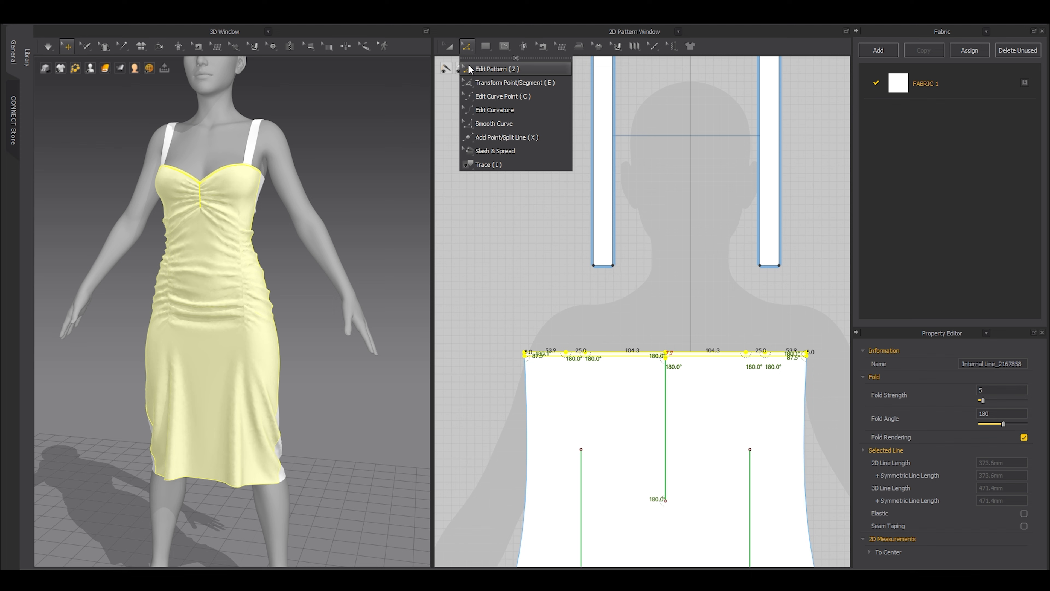
left_click(483, 168)
scroll(615, 363, "up", 3)
right_click(613, 348)
left_click(638, 368)
scroll(638, 364, "down", 3)
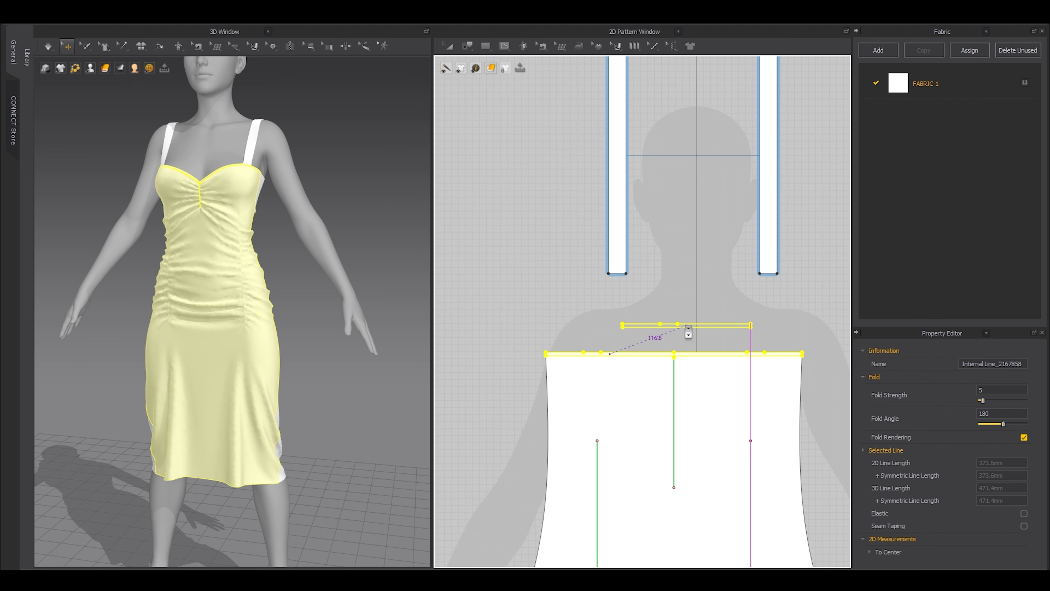
left_click(627, 331)
key("Delete")
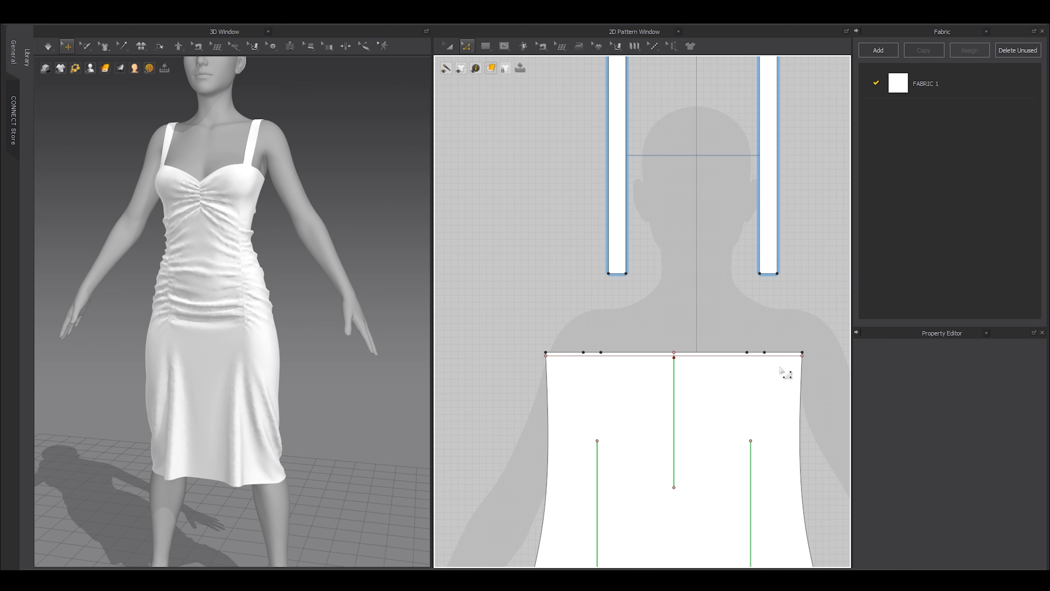
Reselect the front top edge and its internal line, zoom in, and cancel the floating copy.
scroll(505, 212, "down", 2)
left_click_drag(746, 245, 746, 244)
scroll(647, 273, "up", 5)
middle_click_drag(579, 141, 689, 255)
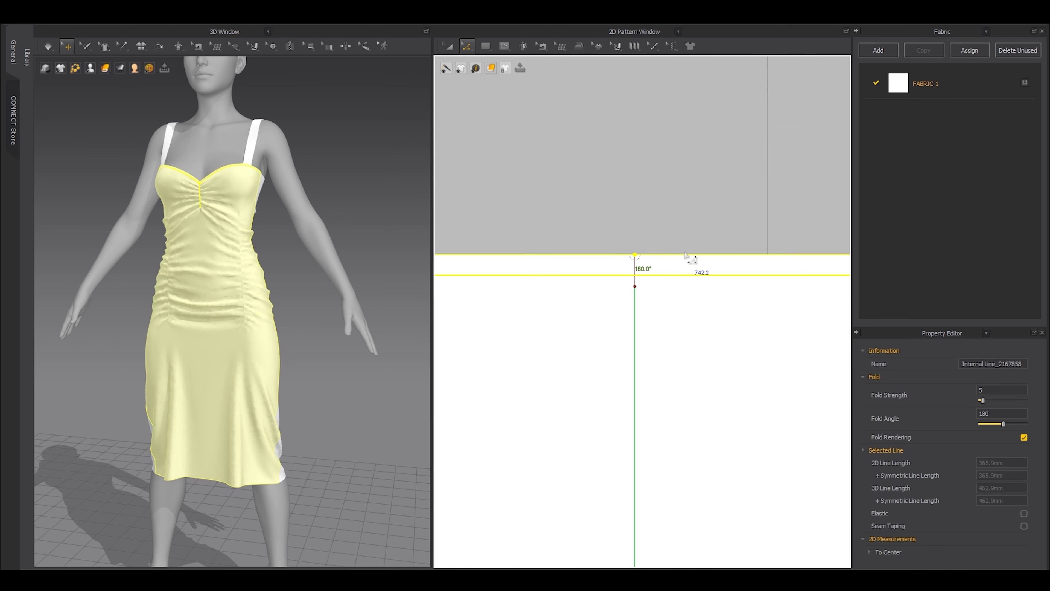
scroll(636, 274, "up", 2)
scroll(640, 306, "down", 5)
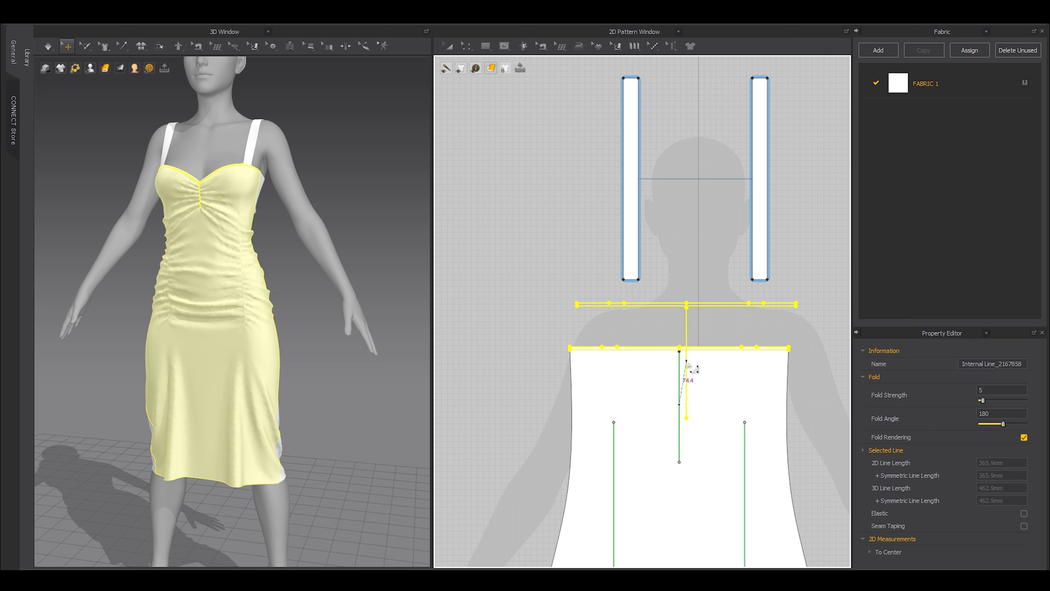
key("Escape")
Trace the front top edge as a new strip above the piece and delete the stray internal line.
left_click(467, 46)
left_click(496, 164)
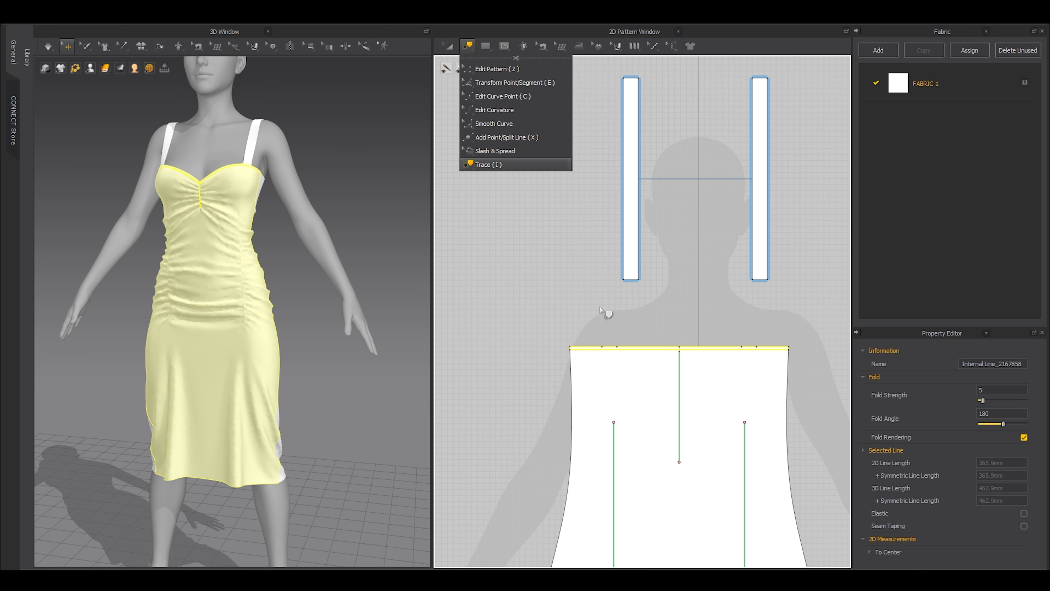
right_click(619, 348)
left_click(647, 366)
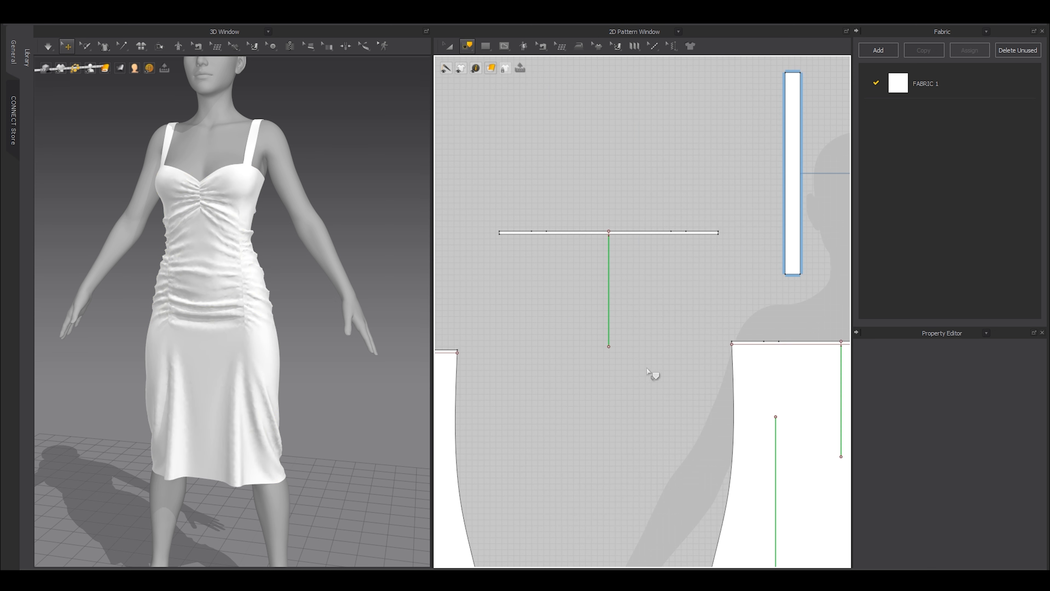
key("z")
left_click_drag(636, 368, 581, 327)
key("Delete")
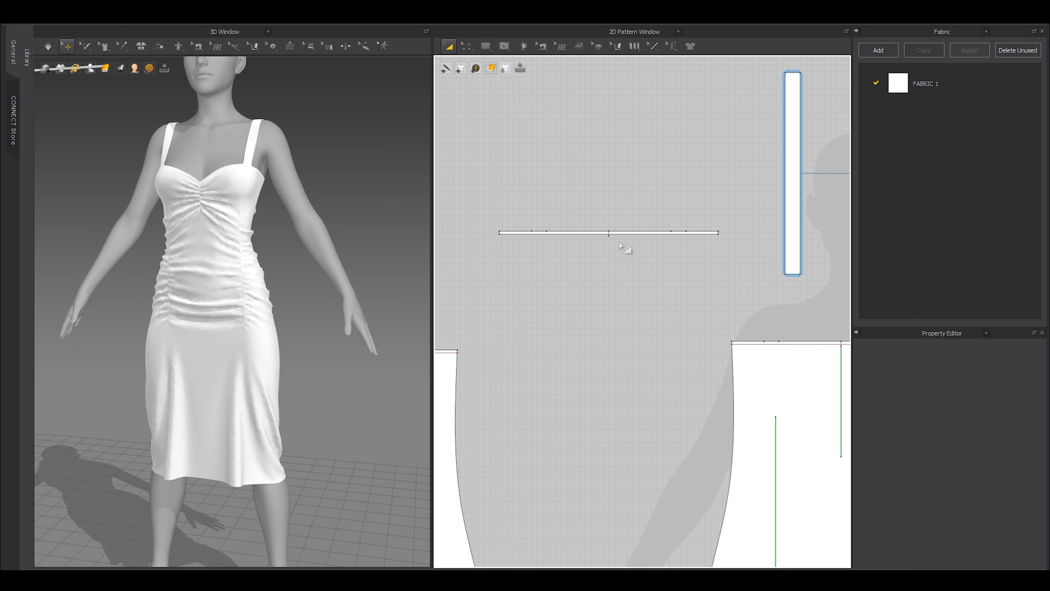
scroll(619, 245, "up", 10)
scroll(579, 183, "down", 10)
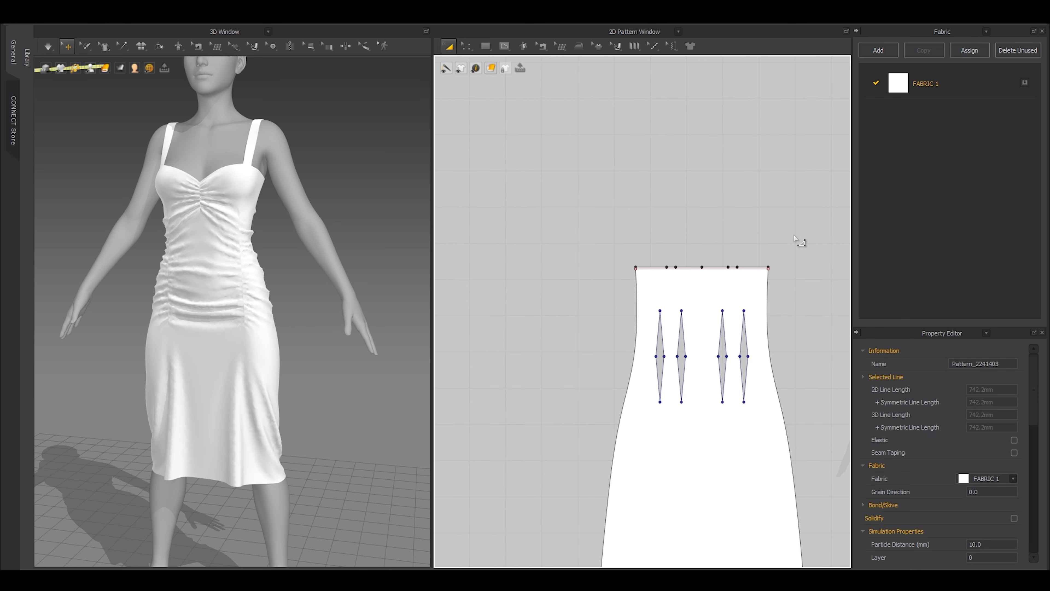
Copy and paste the back piece's top edge lines as a strip placed above it.
key("z")
left_click_drag(793, 243, 610, 287)
middle_click_drag(687, 286, 628, 301)
key("ctrl+c")
key("ctrl+v")
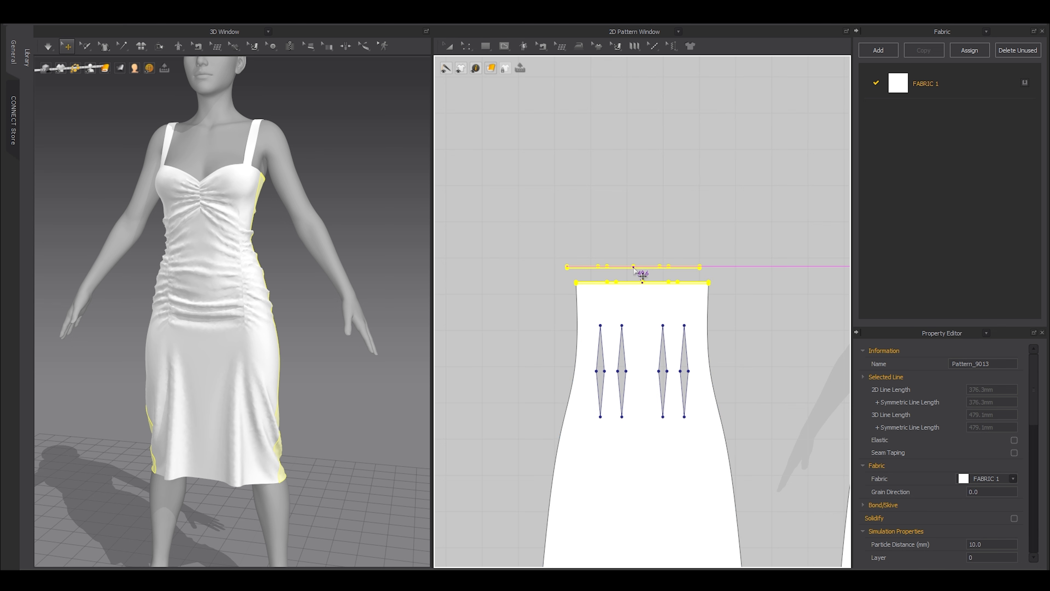
left_click(643, 271)
scroll(628, 299, "down", 1)
middle_click_drag(812, 311, 550, 315)
scroll(569, 281, "up", 10)
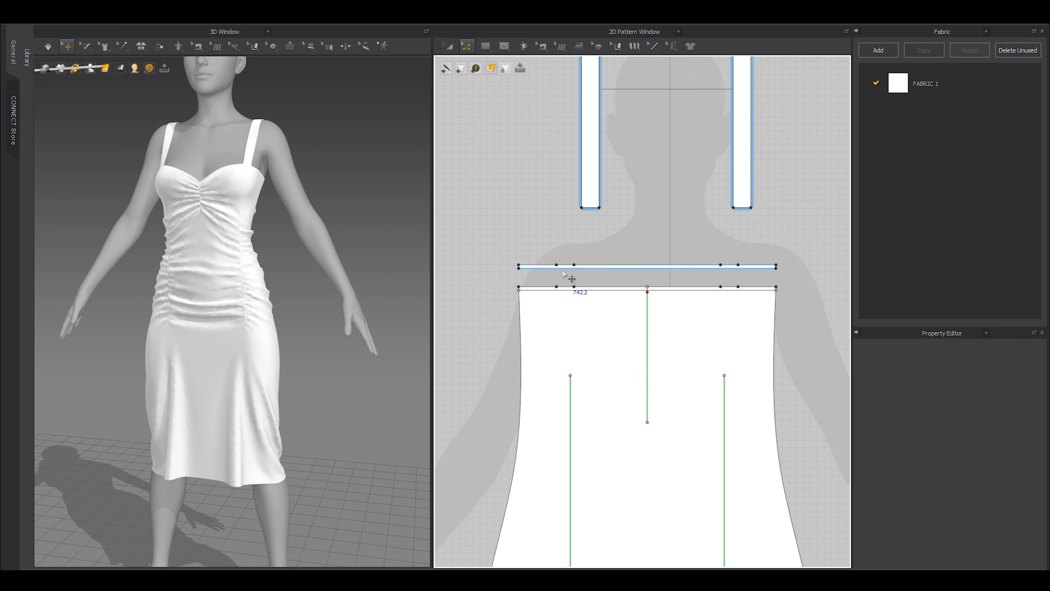
scroll(529, 281, "down", 4)
key("n")
left_click(530, 275)
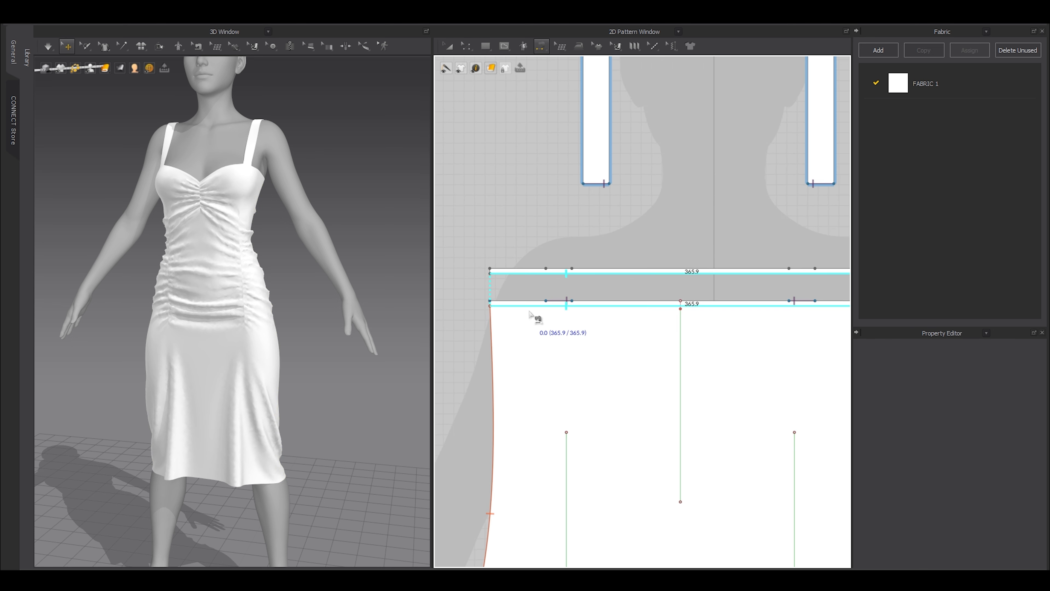
Sew the first facing strip's lower and upper edges corner to corner to its dress piece's top edge.
left_click(532, 313)
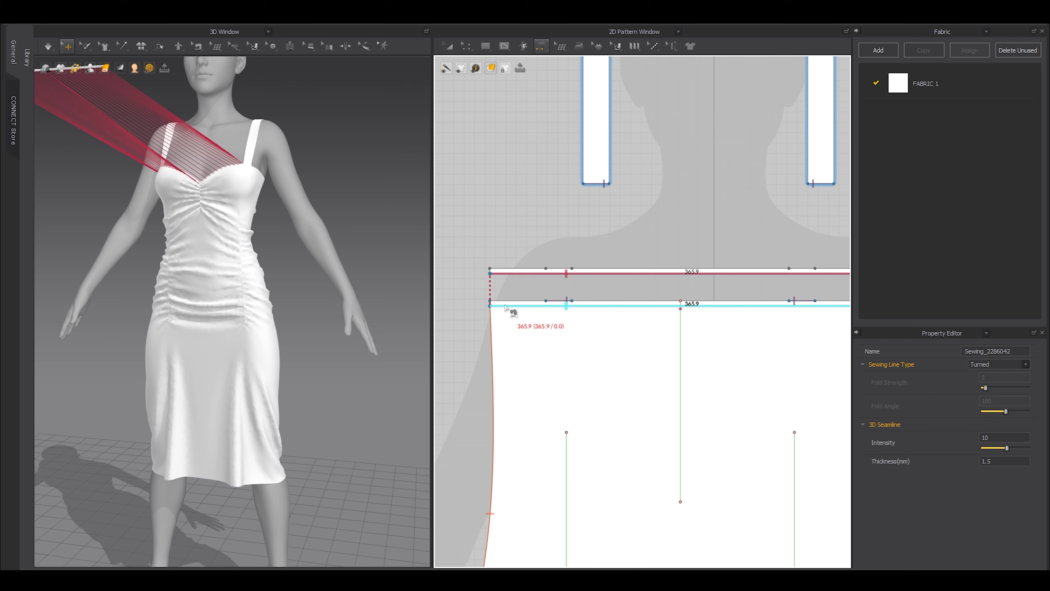
scroll(511, 306, "up", 3)
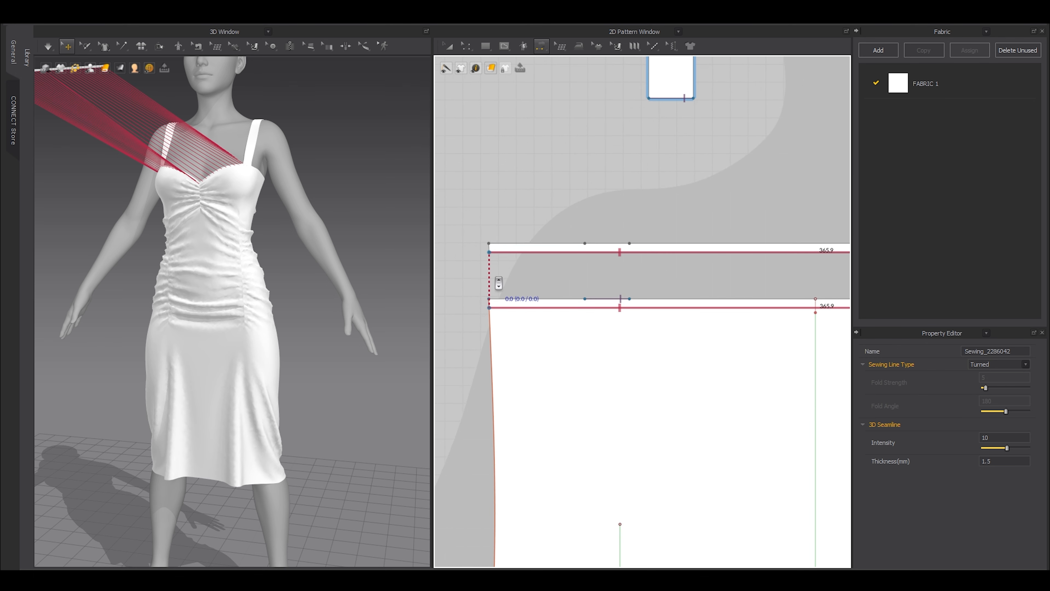
scroll(496, 276, "up", 3)
left_click(487, 316)
scroll(488, 315, "down", 3)
middle_click_drag(760, 321, 824, 349)
left_click(679, 332)
scroll(671, 333, "down", 3)
scroll(652, 330, "up", 3)
left_click(608, 359)
scroll(617, 357, "down", 3)
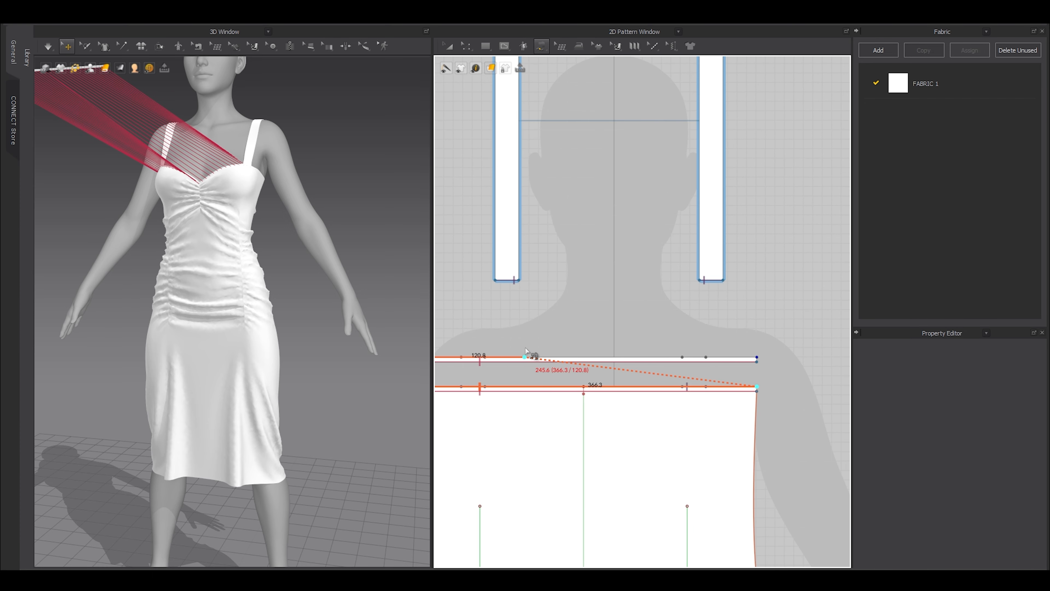
left_click(755, 368)
scroll(725, 370, "down", 3)
Sew the other facing strip's two long edges corner to corner to the other piece's top.
middle_click_drag(589, 368, 706, 367)
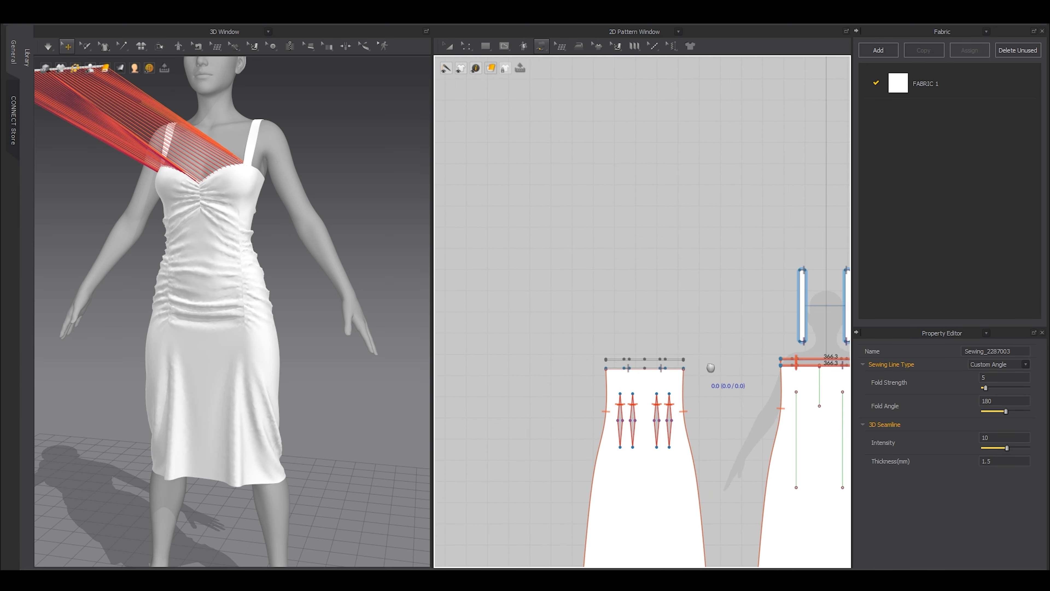
scroll(616, 372, "up", 6)
left_click(559, 351)
scroll(559, 351, "down", 3)
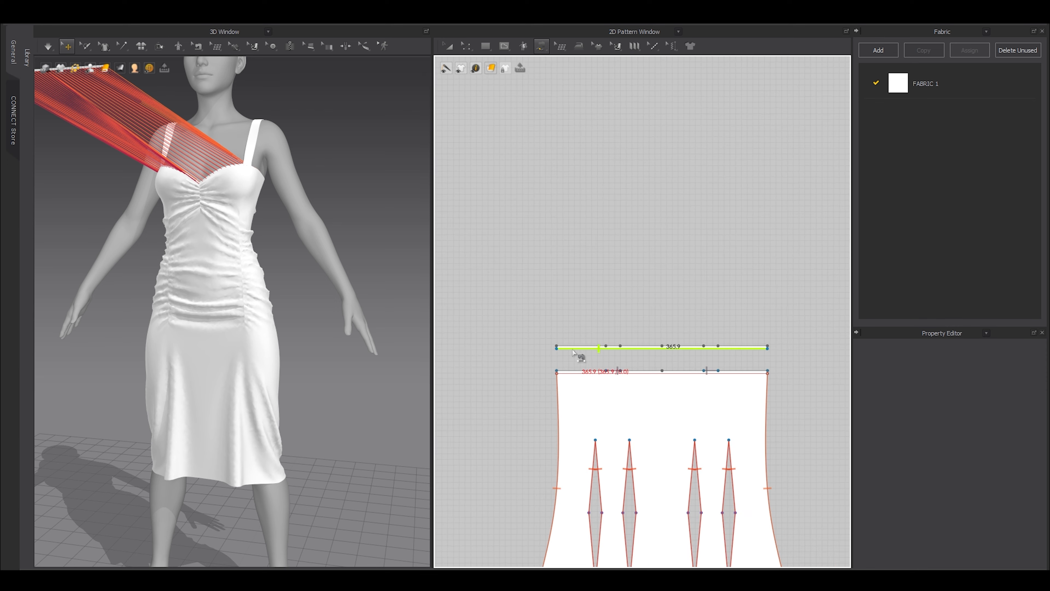
left_click(576, 372)
scroll(556, 350, "up", 3)
left_click(554, 349)
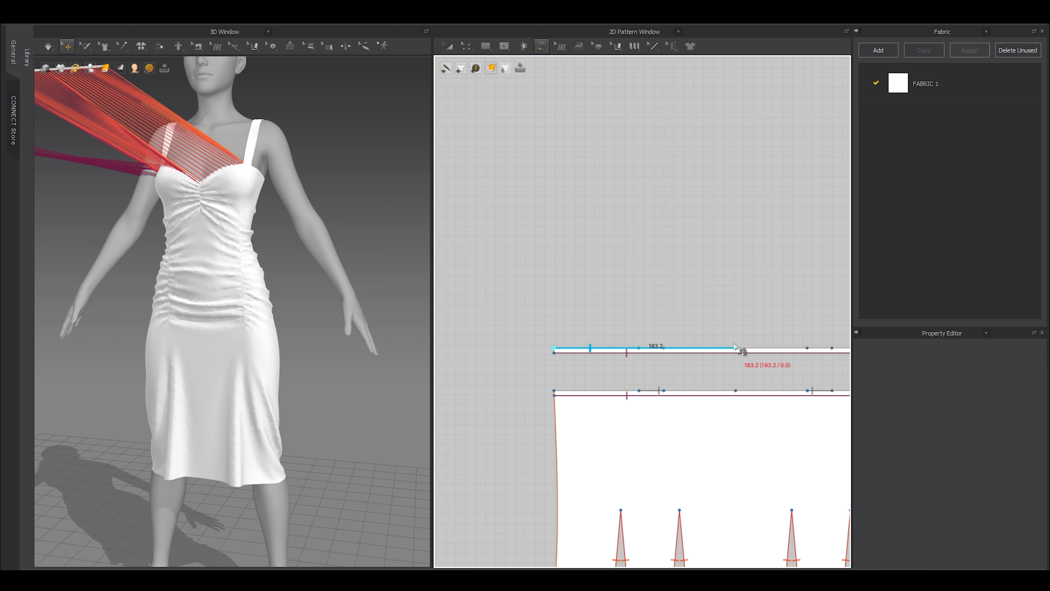
middle_click_drag(743, 350, 628, 371)
left_click(740, 351)
left_click(490, 369)
left_click(734, 369)
scroll(713, 365, "down", 3)
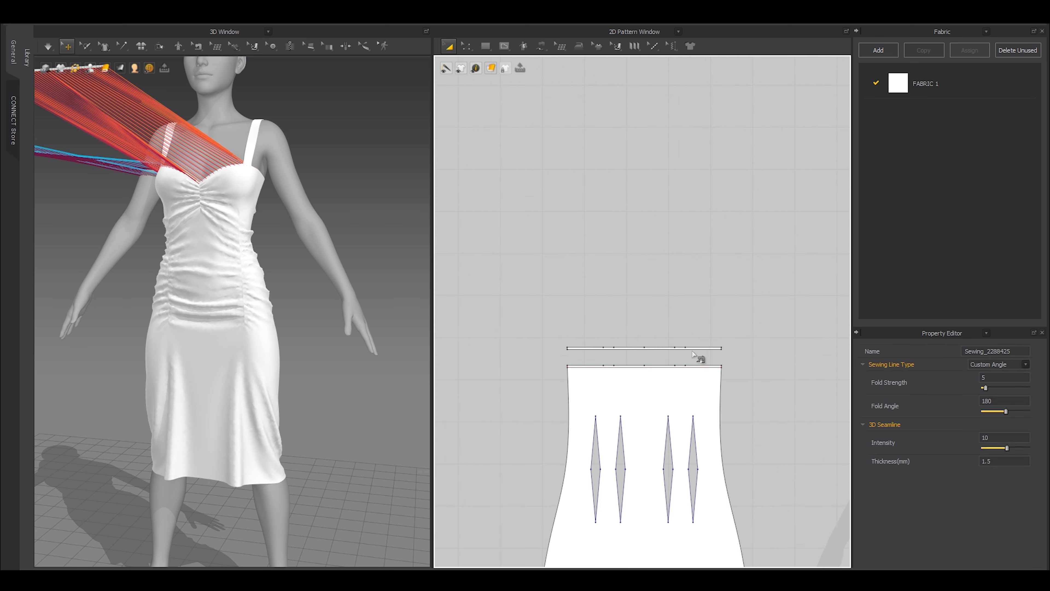
Select both facing strips as whole pattern pieces.
key("a")
left_click(699, 350)
scroll(700, 351, "down", 3)
middle_click_drag(751, 371, 550, 374)
left_click(629, 351, "shift")
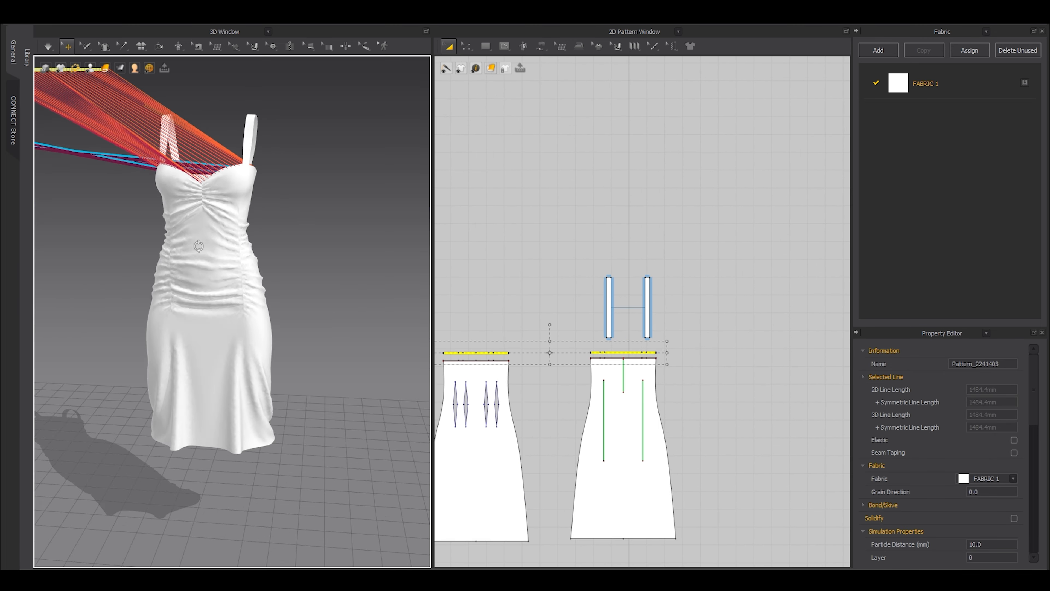
Superimpose the two selected facing strips under the dress top to line the neckline.
right_click_drag(215, 348, 238, 329)
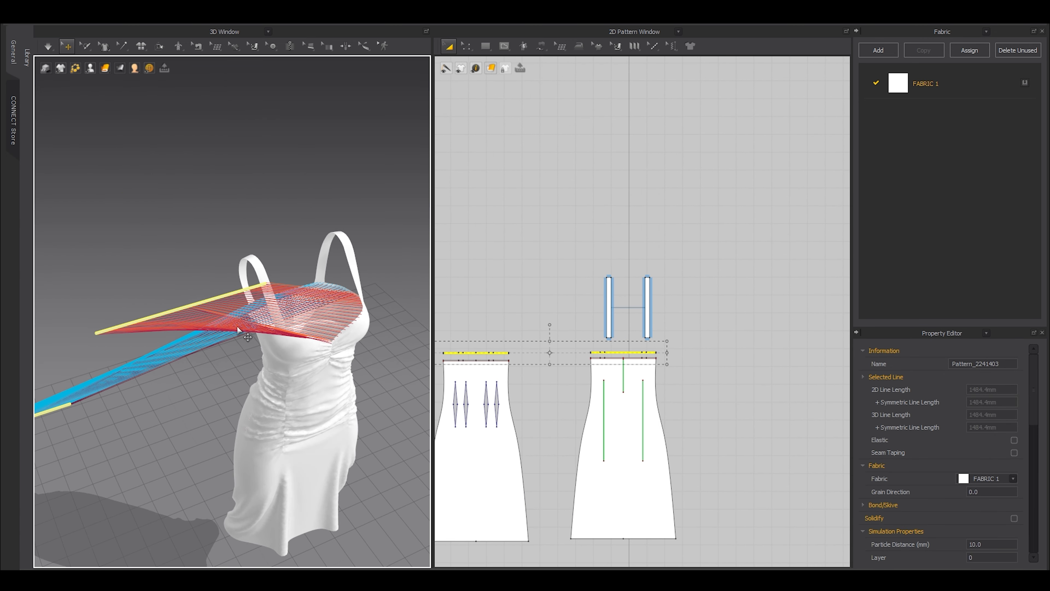
right_click(202, 303)
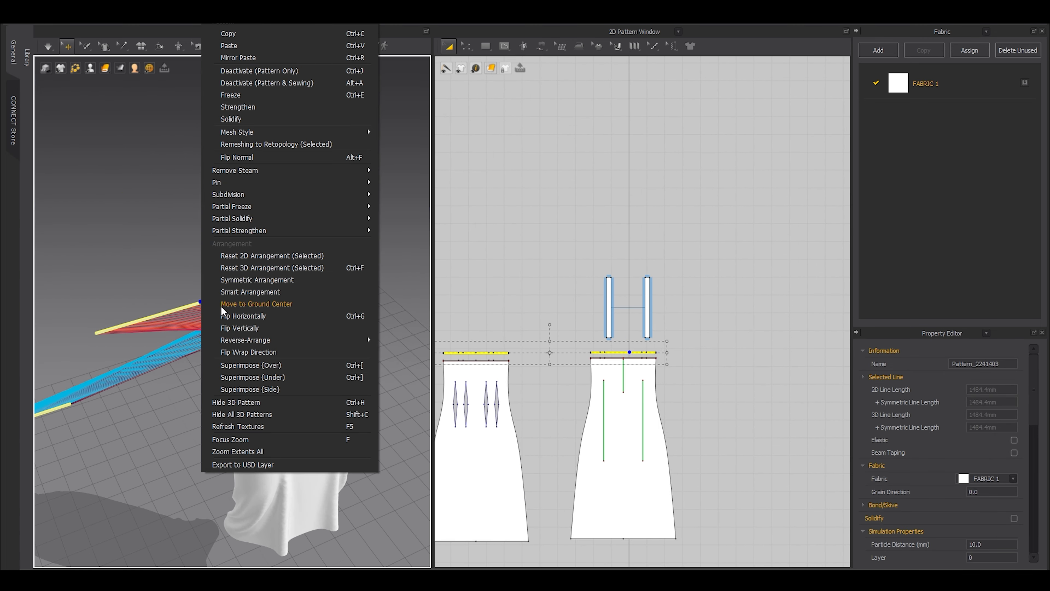
left_click(274, 374)
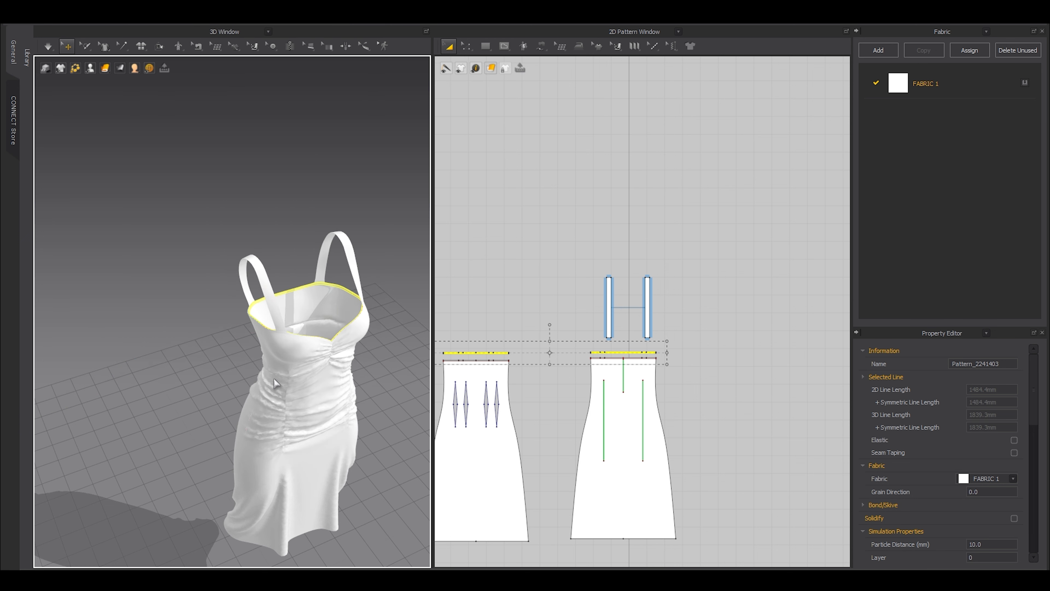
scroll(269, 364, "up", 10)
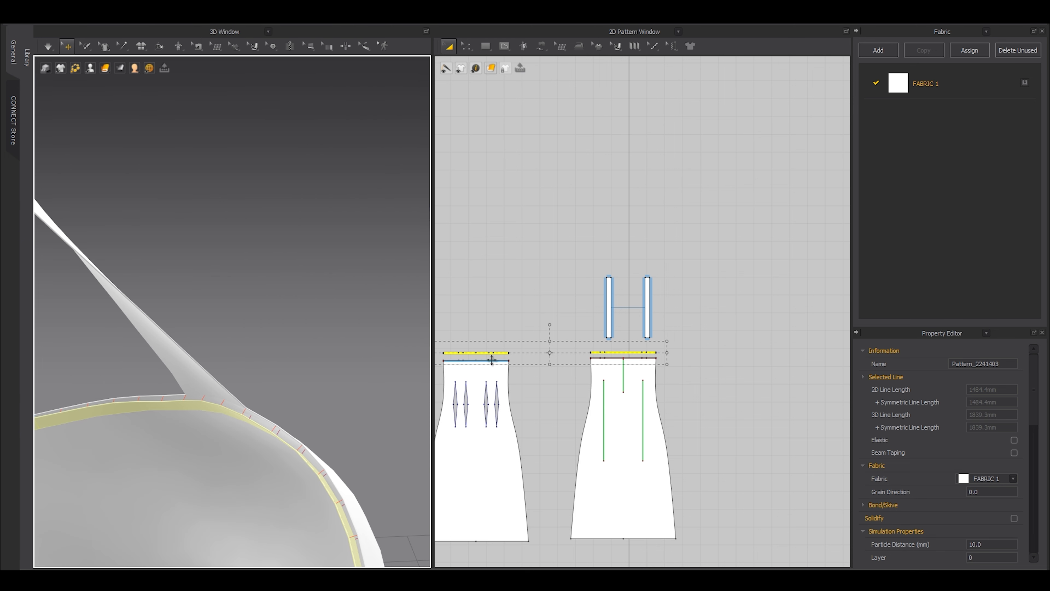
scroll(518, 349, "up", 7)
Sew the front and back facing strips' 5.0 short ends together on both sides.
key("n")
left_click(467, 367)
scroll(476, 363, "down", 4)
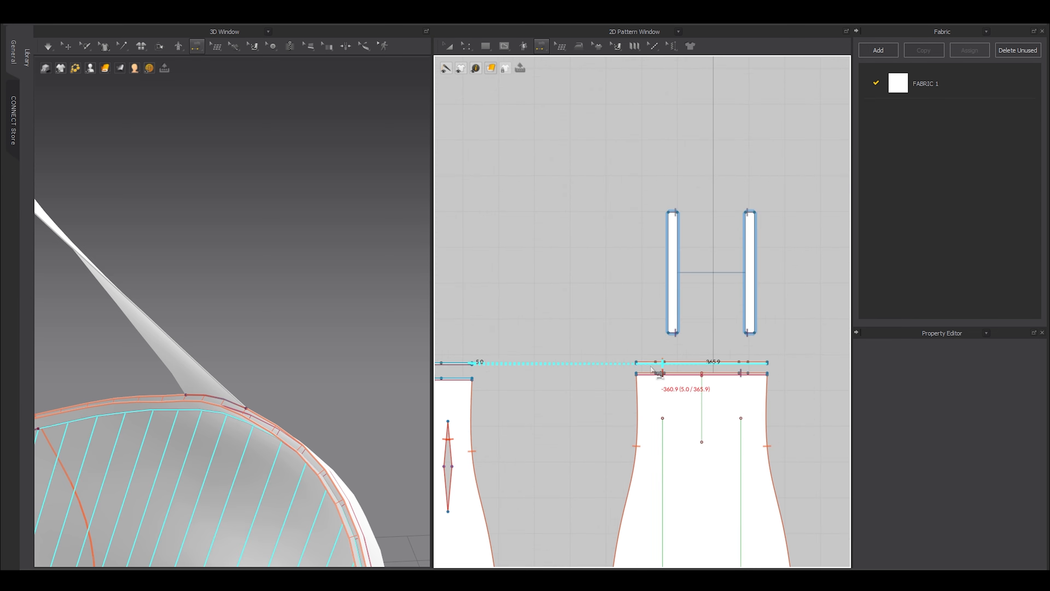
scroll(653, 369, "up", 3)
left_click(626, 364)
scroll(622, 366, "down", 2)
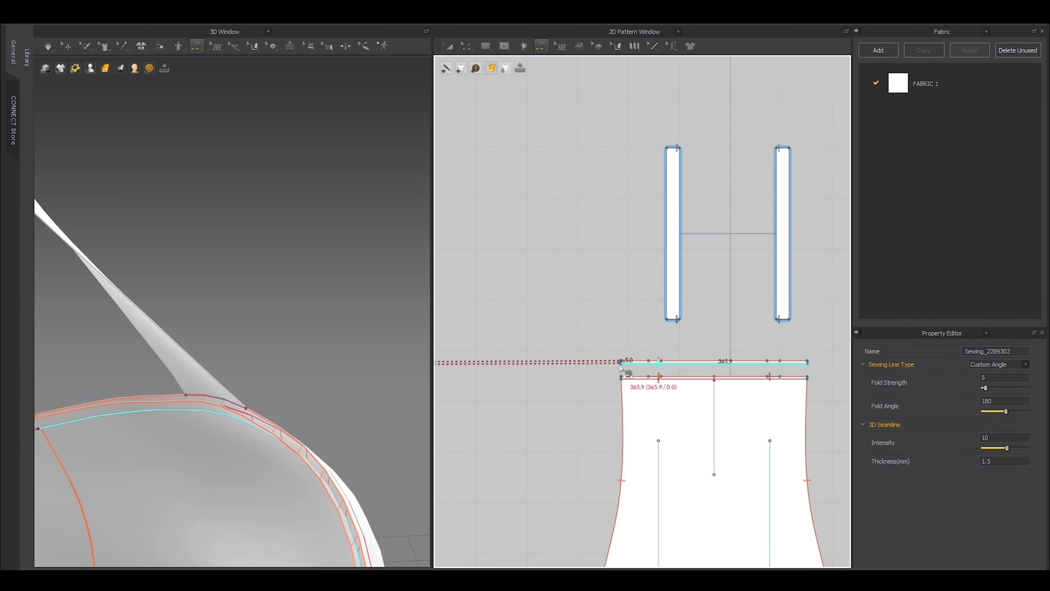
scroll(585, 376, "down", 2)
scroll(746, 364, "up", 6)
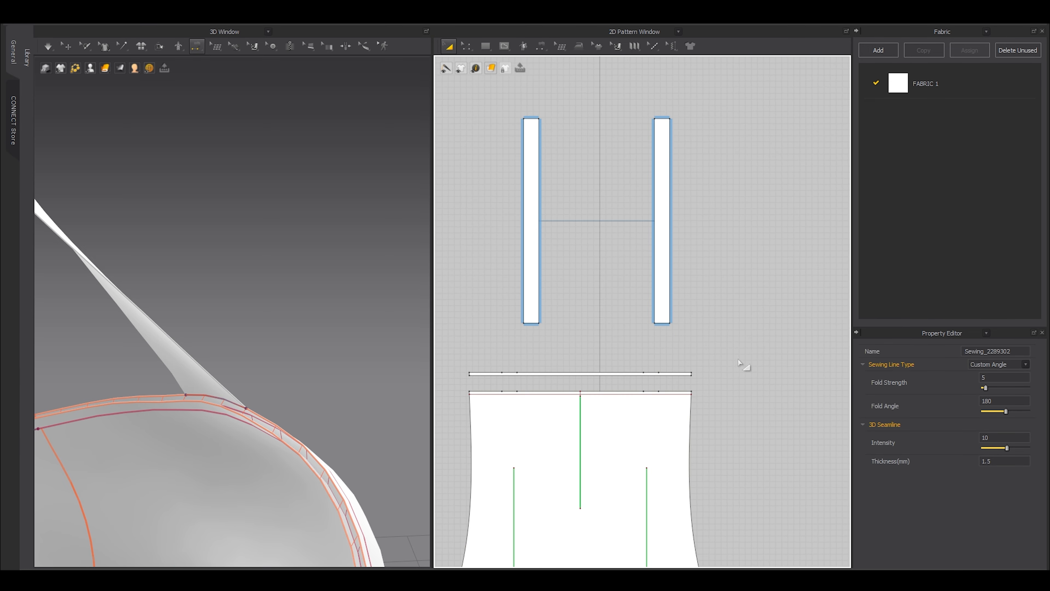
left_click(689, 375)
scroll(696, 371, "down", 4)
scroll(563, 384, "up", 7)
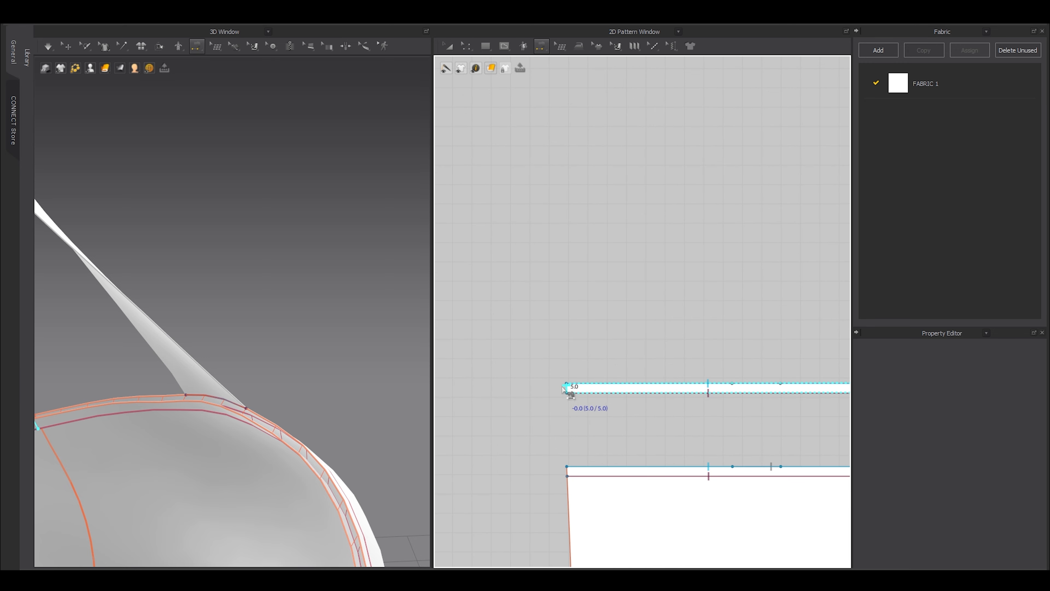
left_click(566, 389)
scroll(288, 326, "down", 5)
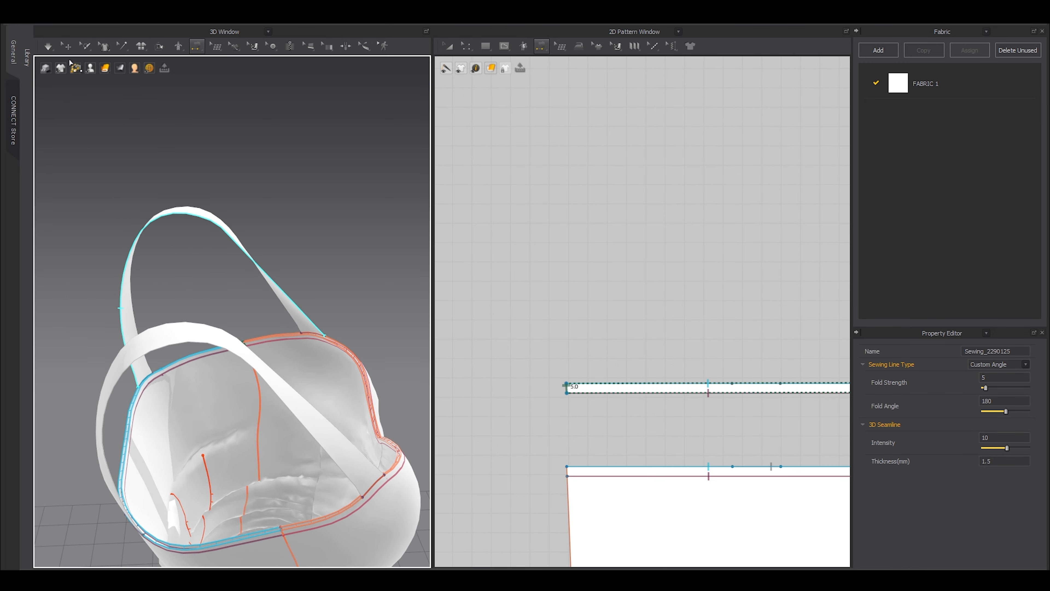
Return to selecting pieces and orbit the 3D view to the garment's front.
left_click(66, 46)
scroll(251, 295, "up", 4)
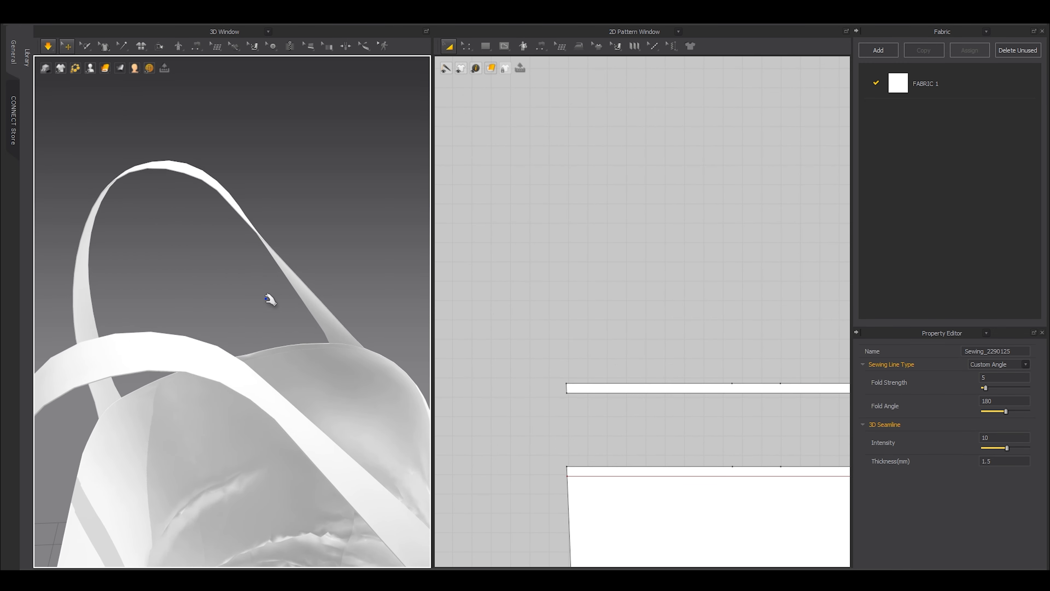
scroll(266, 298, "down", 4)
right_click_drag(269, 340, 186, 318)
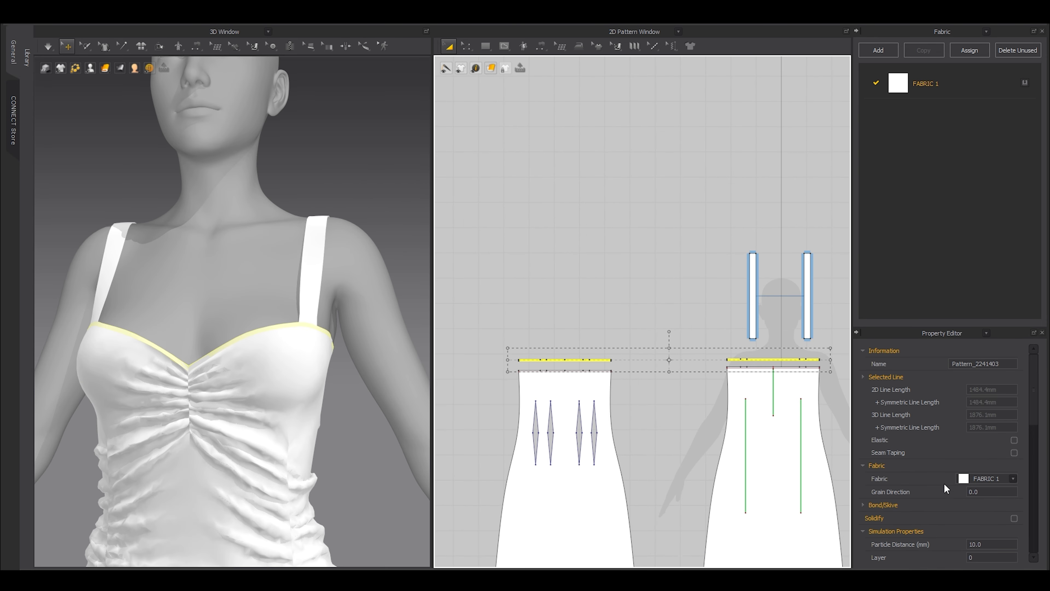
Set the facing strips' particle distance to 3.0 mm, hide the avatar, and select the right shoulder strap.
scroll(947, 488, "down", 3)
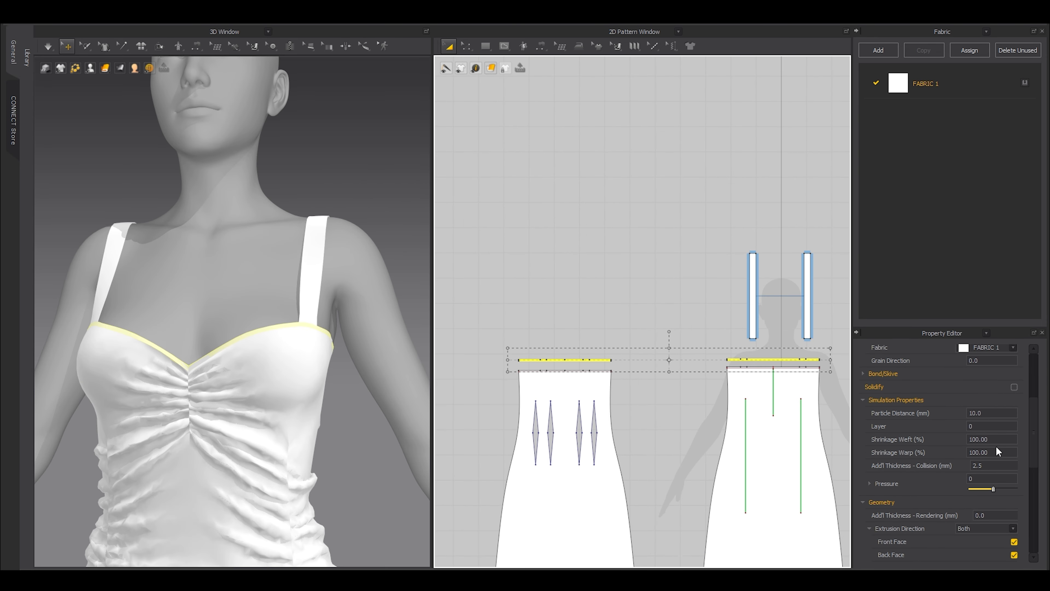
left_click(987, 413)
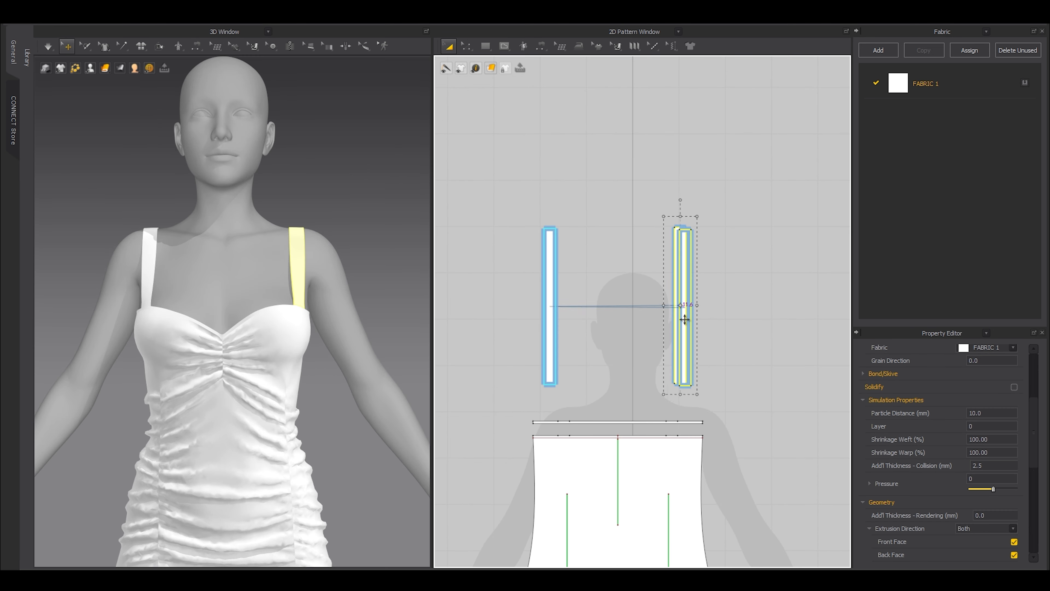
left_click_drag(685, 320, 692, 319)
left_click(729, 302)
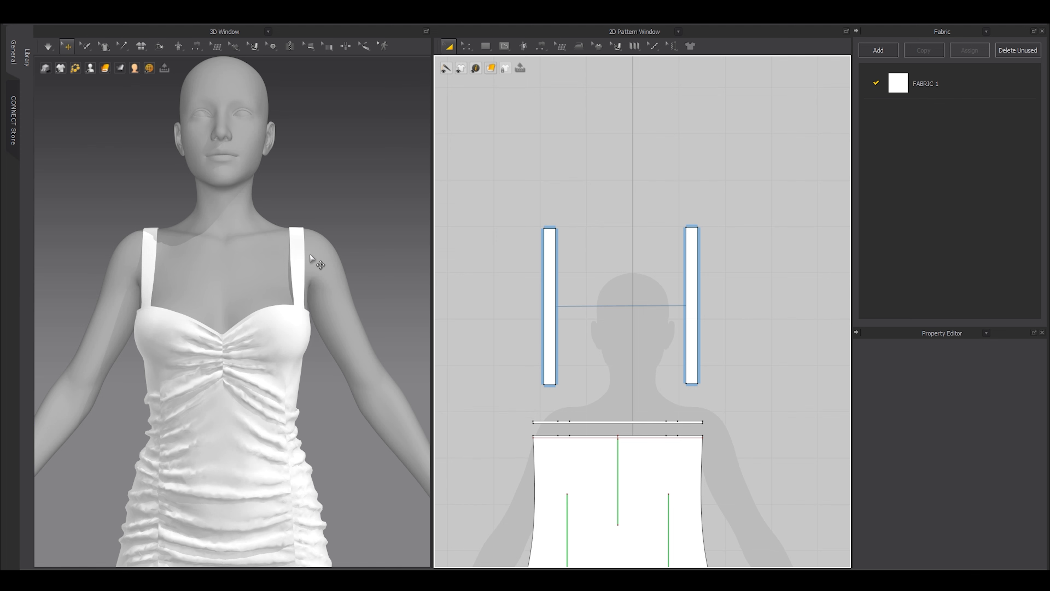
key("shift+a")
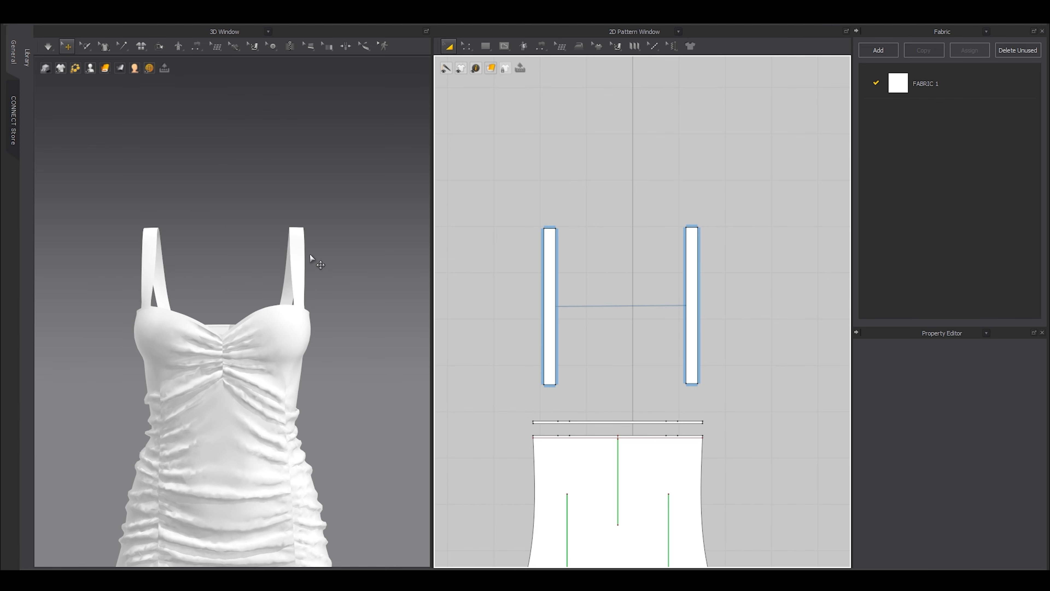
scroll(690, 250, "up", 3)
left_click(676, 263)
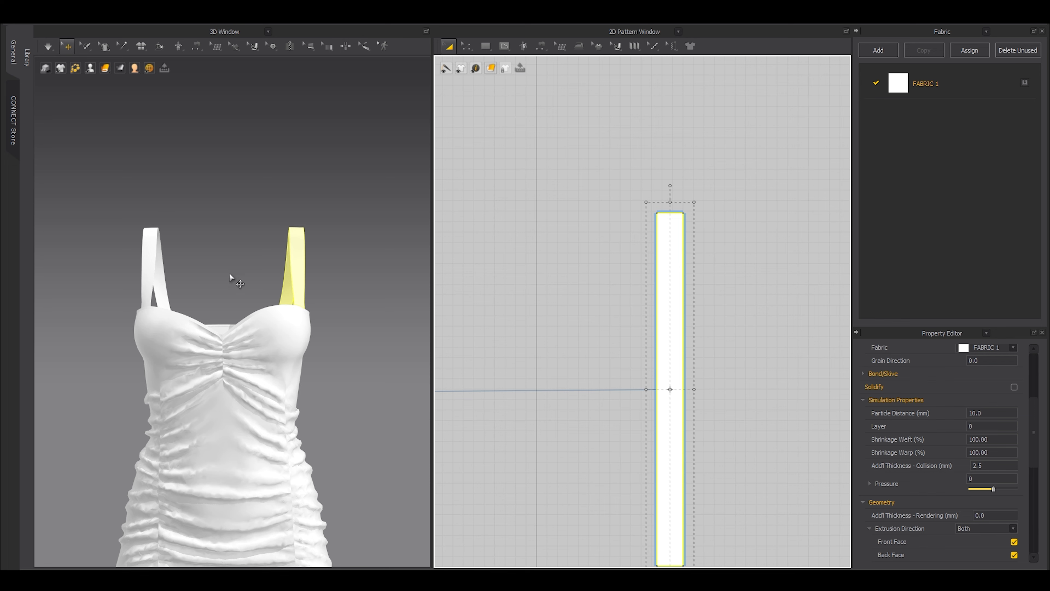
middle_click_drag(230, 276, 230, 317)
Layer-clone the right strap beside itself, unlink the copy, and delete the seams joining them.
right_click(665, 269)
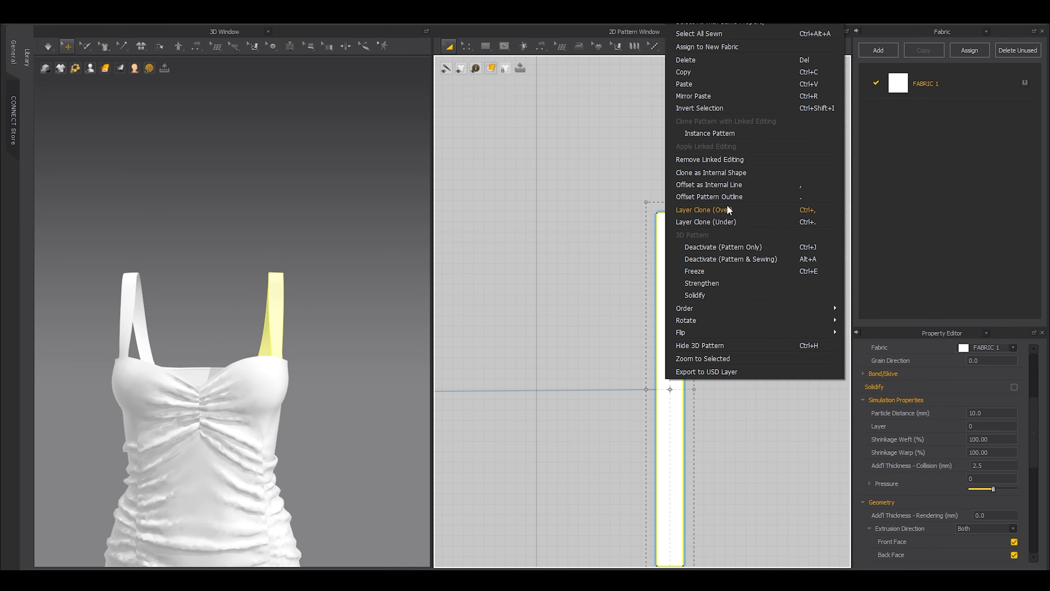
left_click(713, 218)
scroll(648, 241, "down", 3)
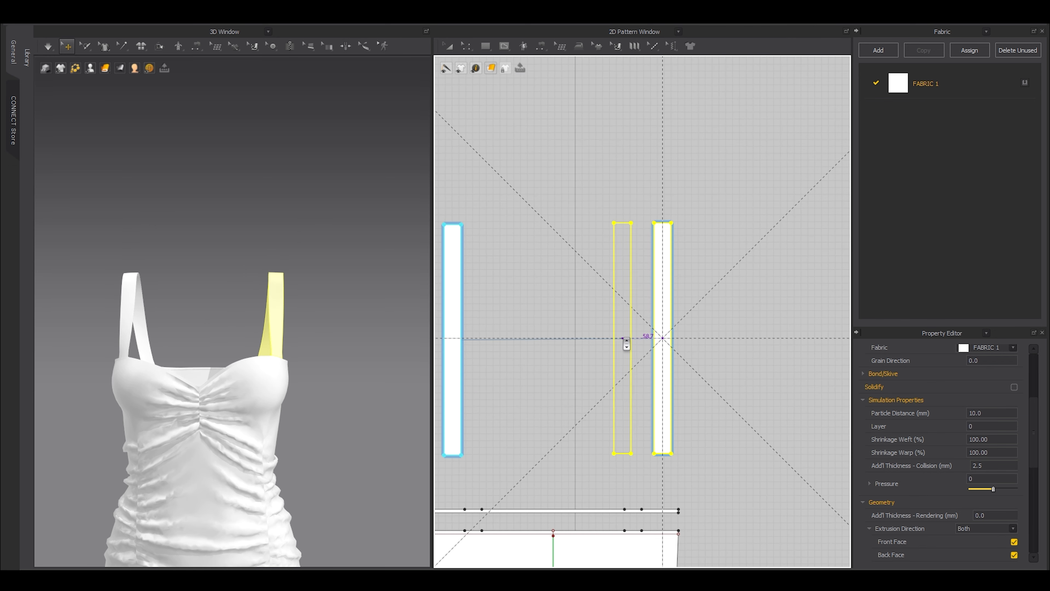
left_click(637, 339)
right_click_drag(153, 324, 255, 334)
scroll(285, 379, "up", 5)
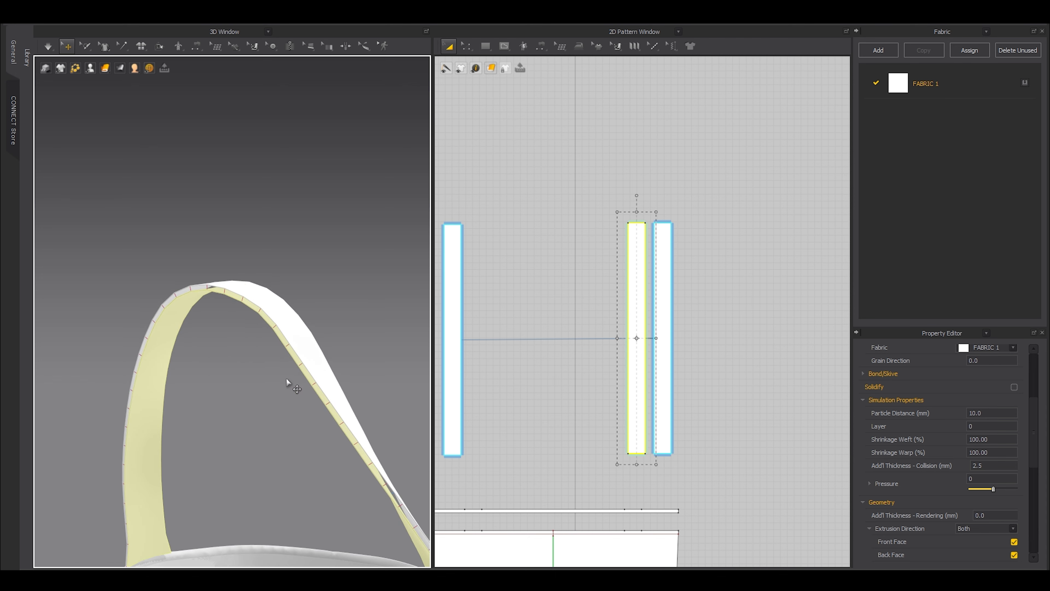
scroll(587, 364, "down", 4)
middle_click_drag(587, 364, 694, 301)
scroll(694, 301, "up", 4)
left_click_drag(750, 237, 737, 237)
right_click(737, 235)
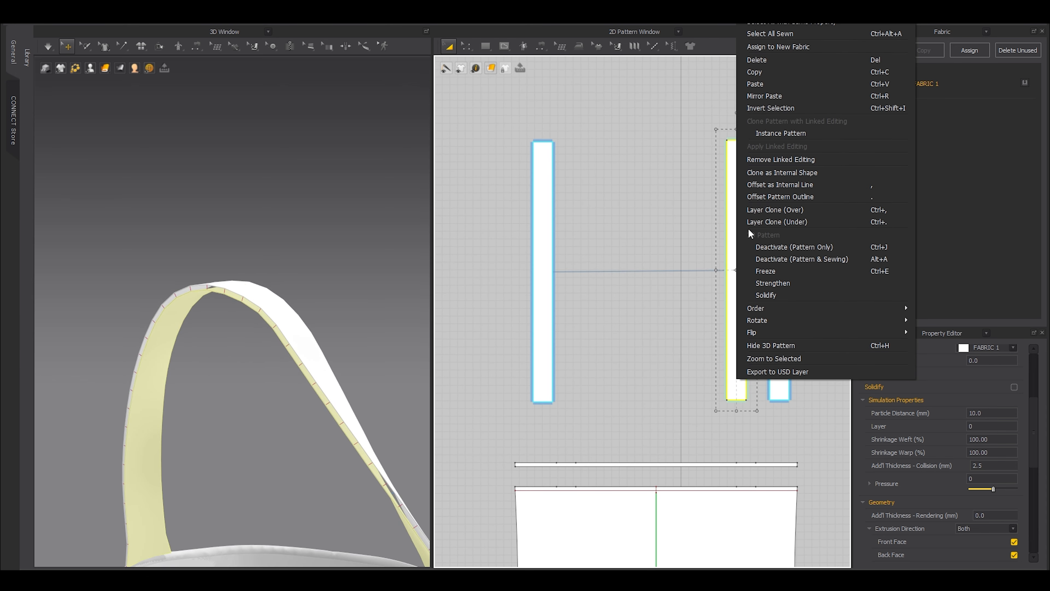
left_click(758, 159)
key("b")
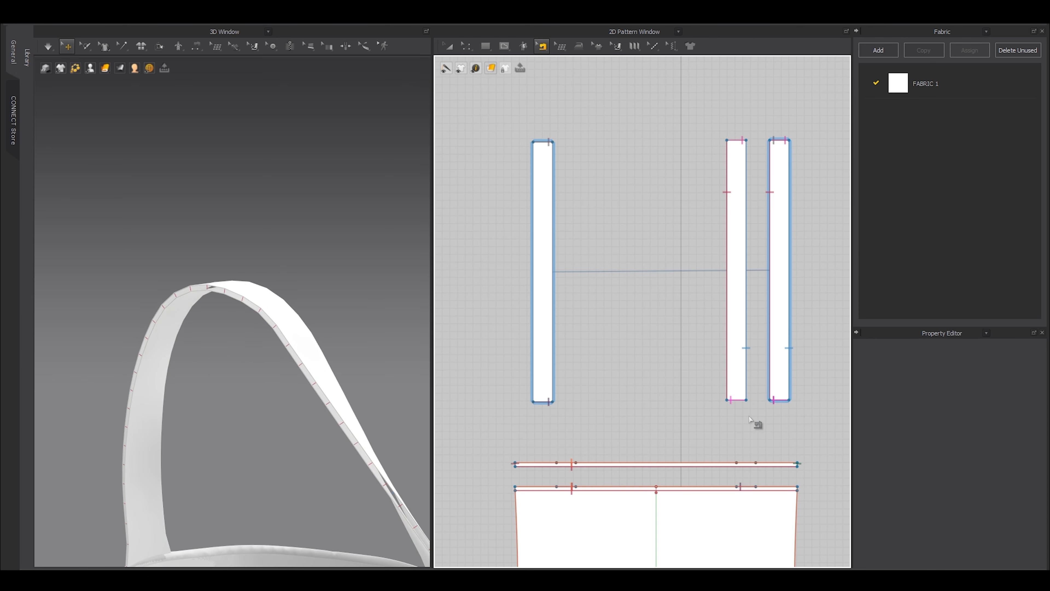
left_click_drag(685, 112, 756, 419)
key("Delete")
Make an unlinked layered copy of the left strap and delete its joining seams.
key("a")
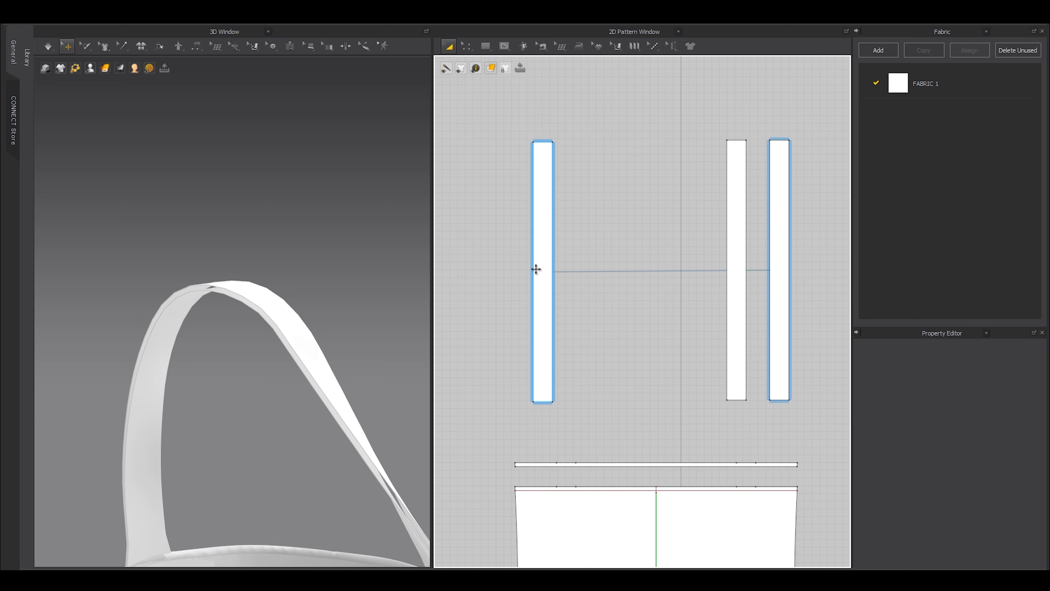
left_click(536, 268)
middle_click_drag(295, 404, 314, 326)
scroll(272, 334, "down", 3)
middle_click_drag(203, 366, 218, 358)
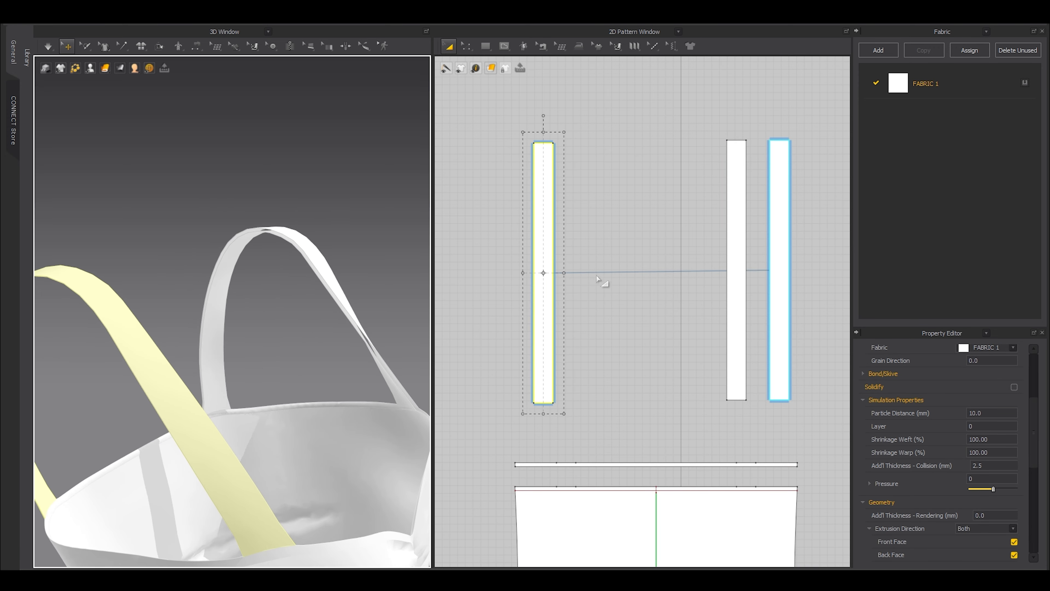
key("ctrl+v")
left_click(581, 276)
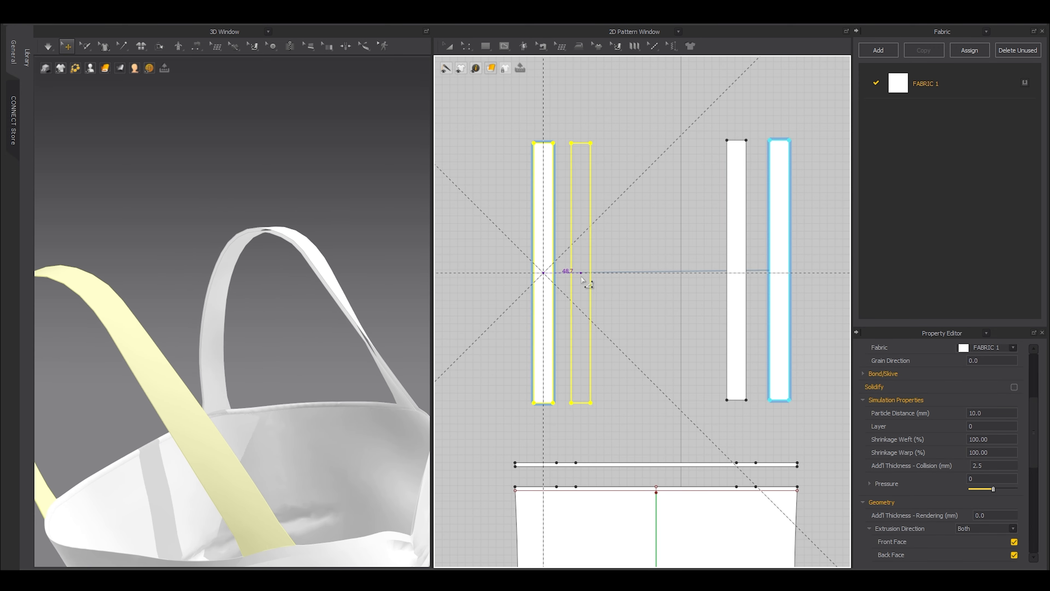
right_click(577, 235)
left_click(603, 159)
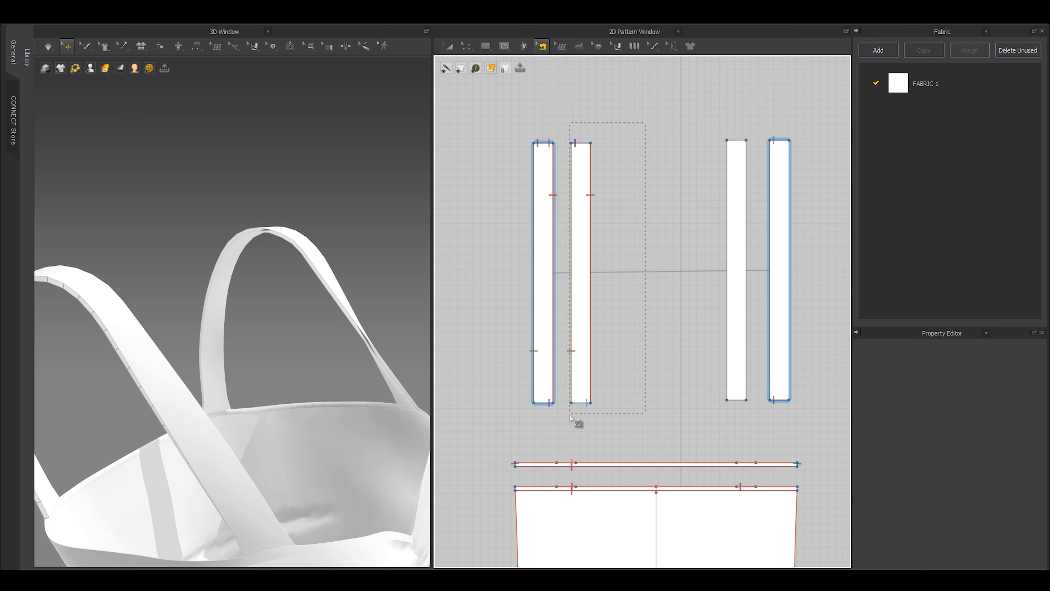
left_click_drag(569, 416, 570, 416)
key("Delete")
Link the two inner straps as a symmetric pattern pair with sewing.
key("a")
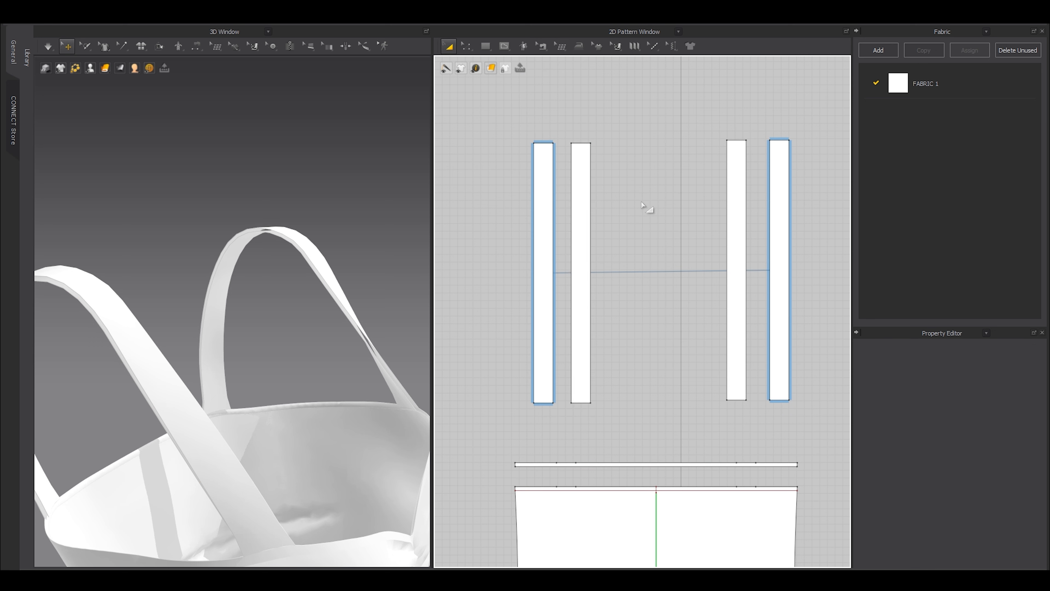
left_click(583, 194)
left_click(735, 195, "shift")
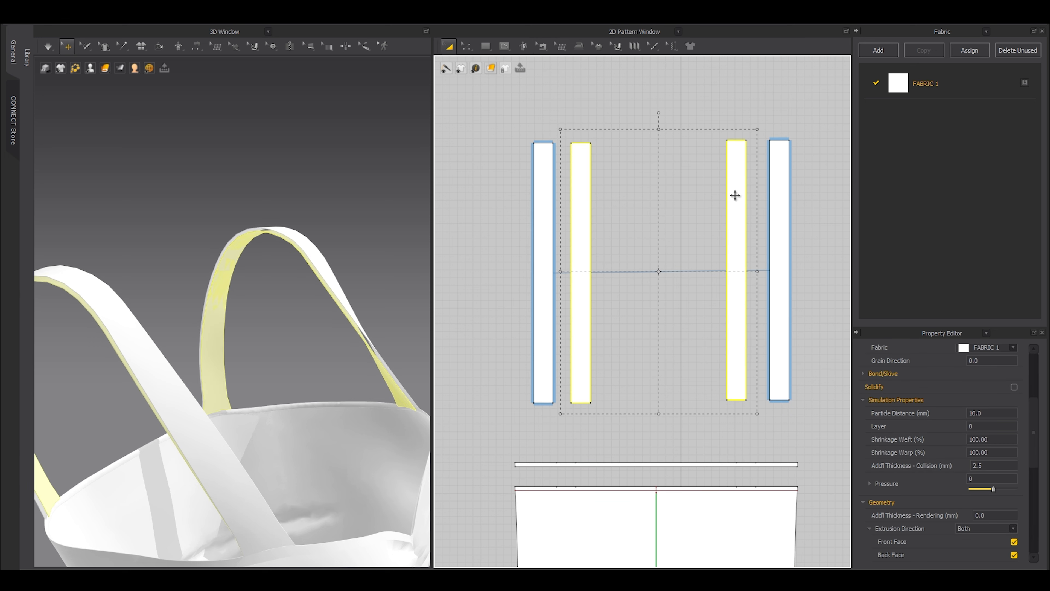
middle_click_drag(224, 321, 246, 313)
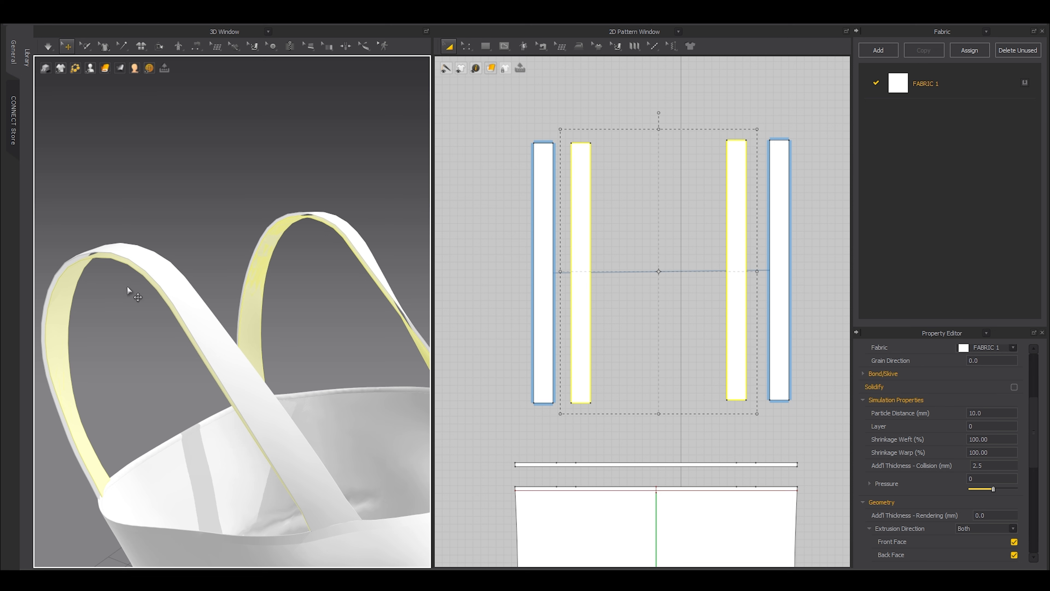
right_click(580, 209)
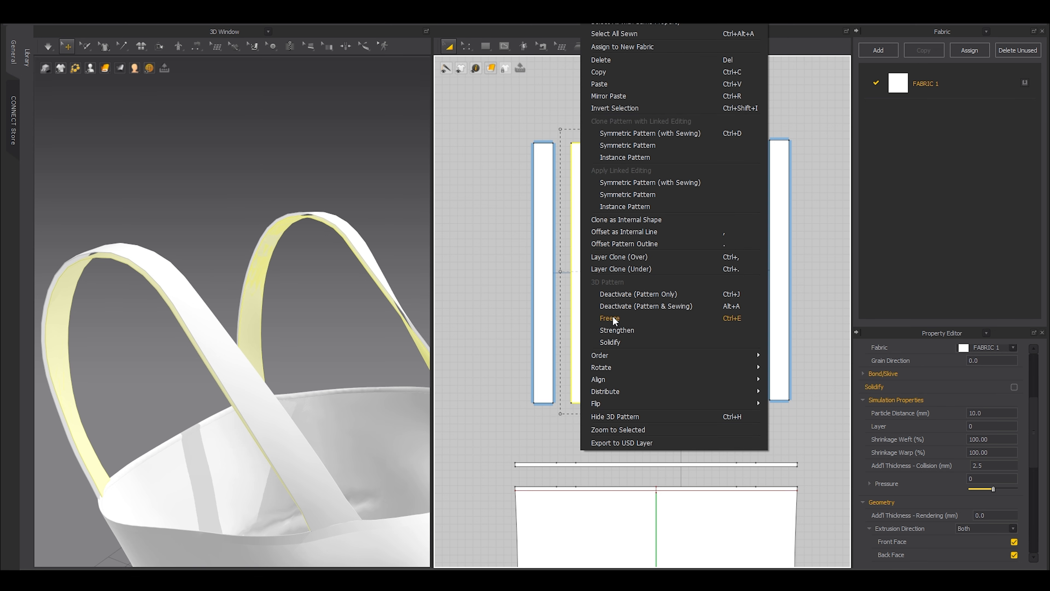
left_click(635, 182)
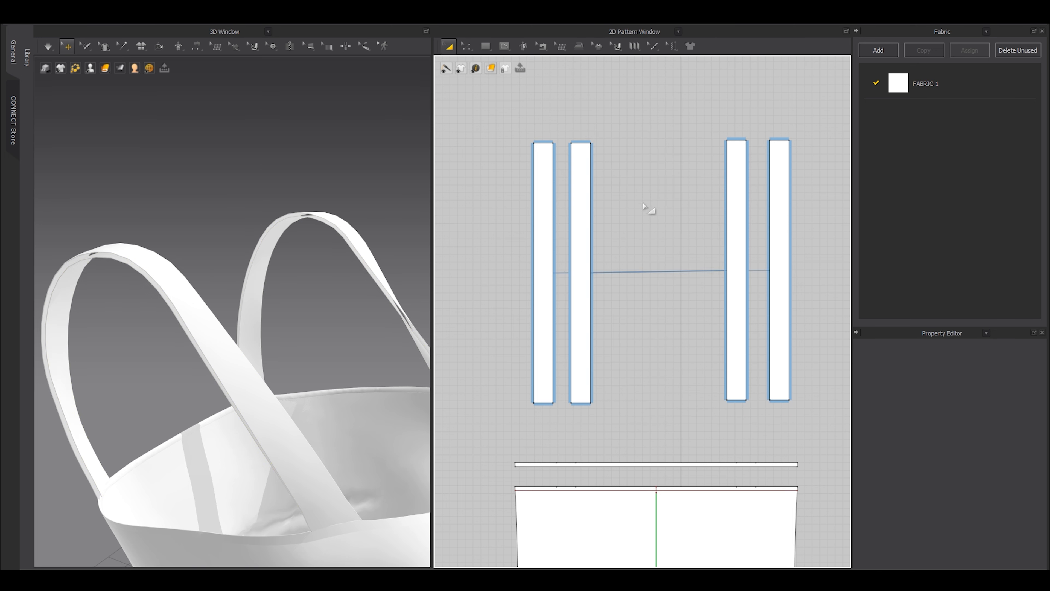
Sew the two right strap layers together along their 337.1 long edges.
right_click_drag(208, 240, 265, 268)
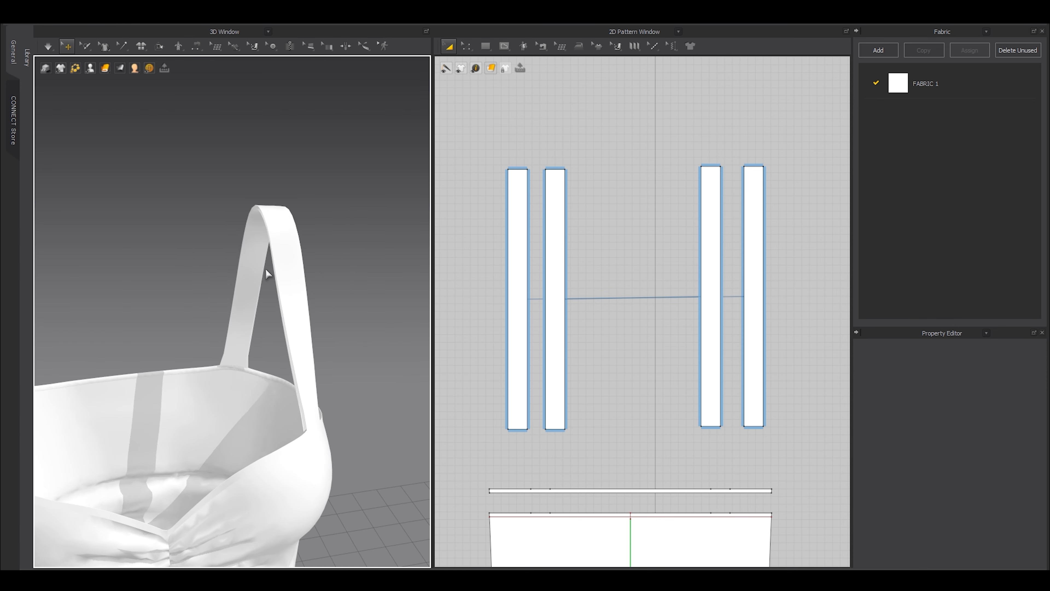
middle_click_drag(740, 219, 698, 247)
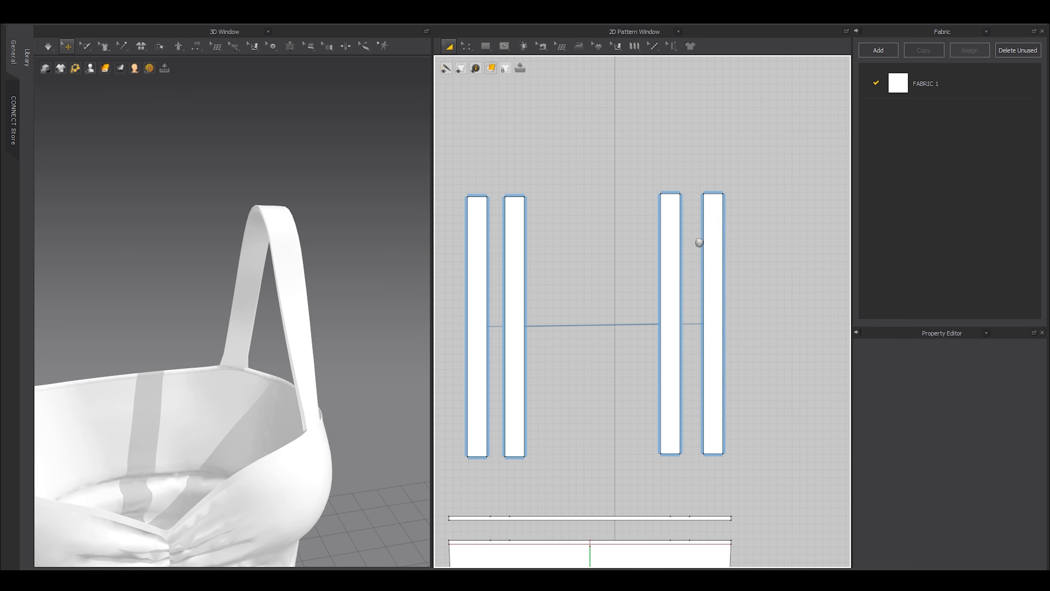
key("n")
left_click(678, 228)
left_click(717, 234)
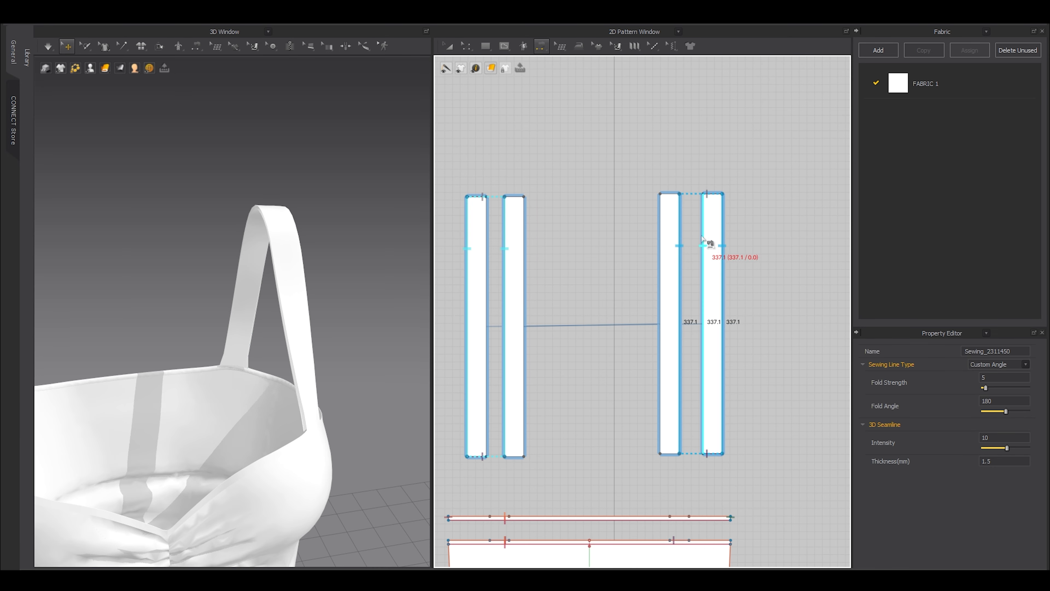
left_click(664, 244)
Select both right strap layers, then inspect the seam on the left strap pair.
key("a")
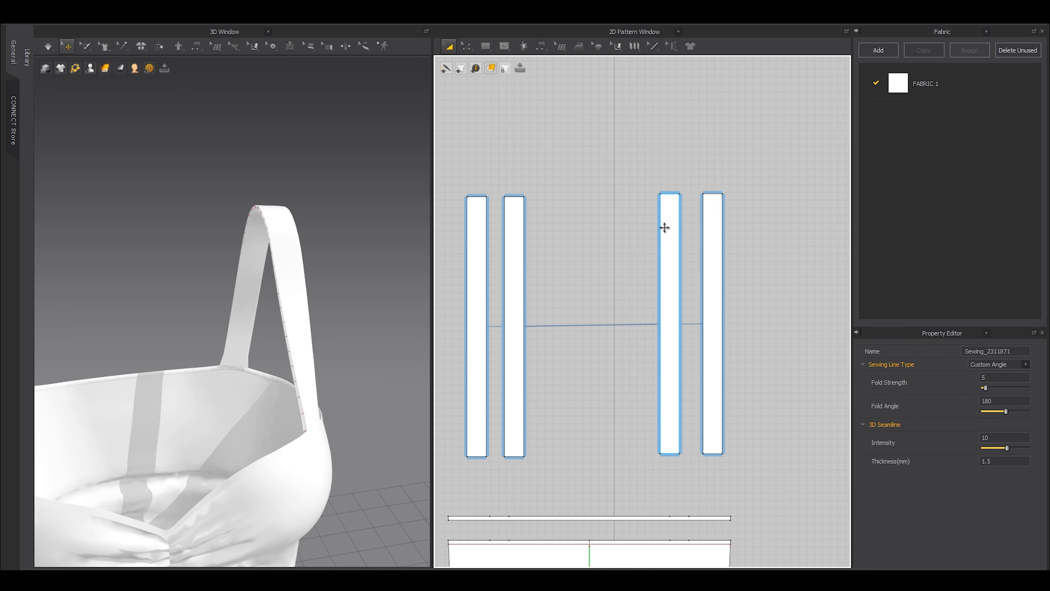
left_click(667, 227)
left_click(719, 228, "shift")
scroll(254, 238, "down", 3)
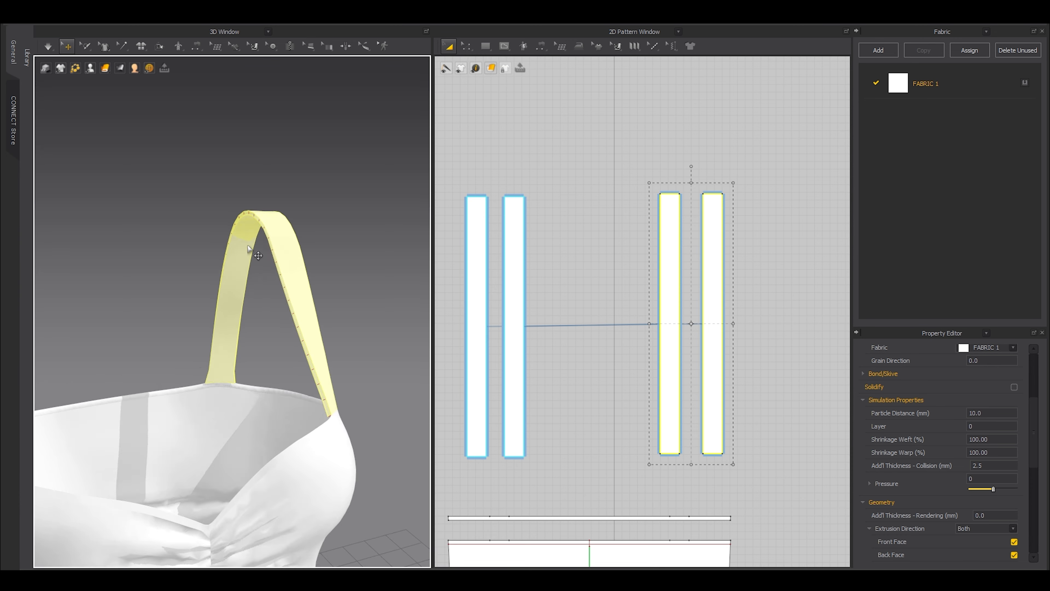
left_click(602, 263)
scroll(734, 183, "up", 5)
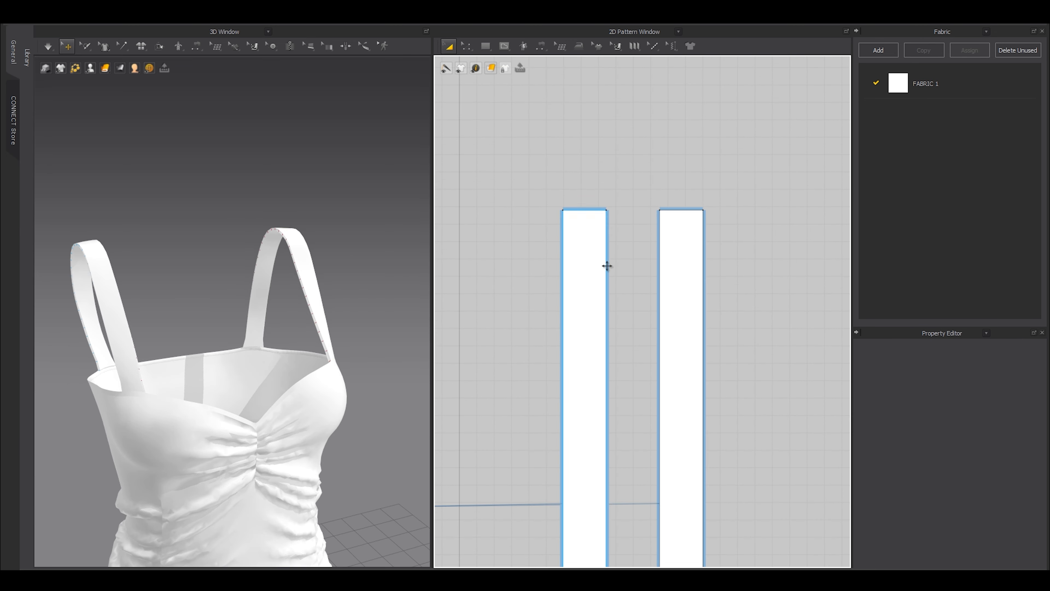
key("b")
left_click(611, 271)
key("a")
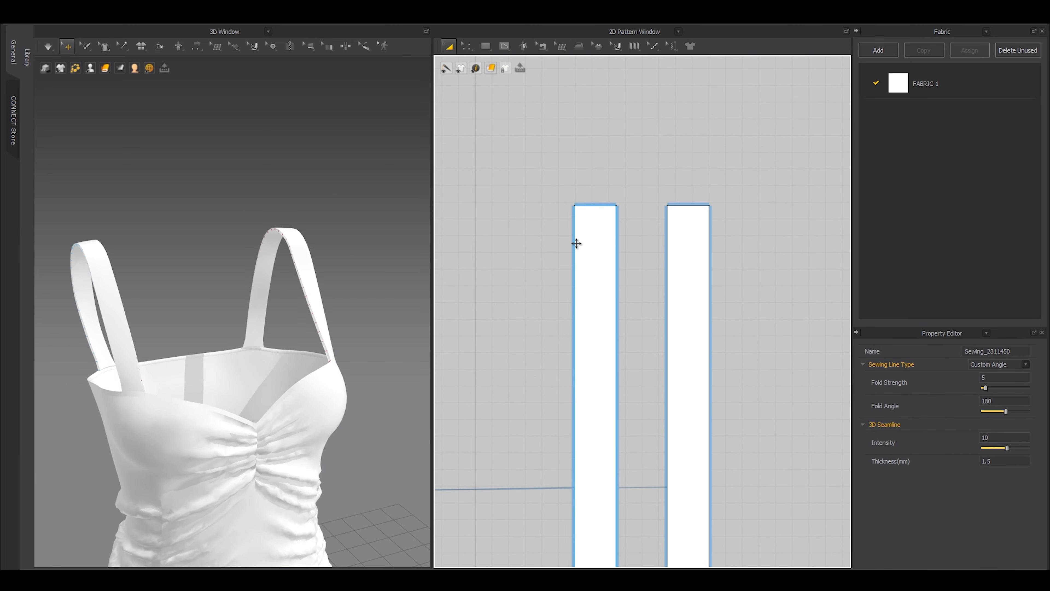
Orbit around the back strap base in 3D to check the joined layers.
right_click_drag(360, 244, 357, 326)
middle_click_drag(356, 326, 270, 328)
scroll(269, 329, "up", 5)
right_click_drag(314, 256, 287, 283)
left_click(308, 253)
right_click_drag(323, 234, 253, 307)
Select the neckline binding band and back strap to check where they meet.
left_click(254, 303)
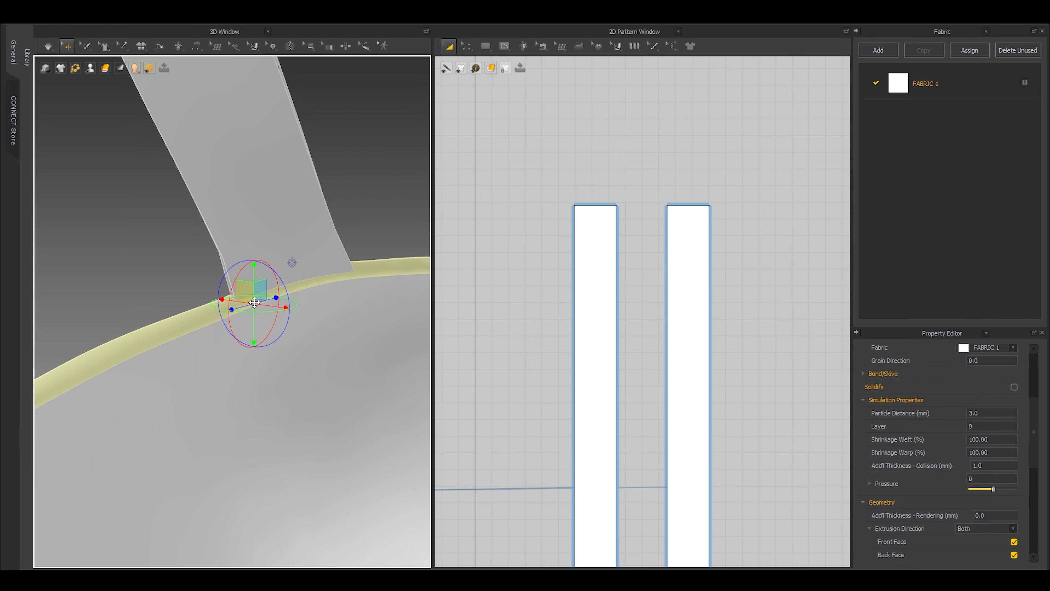
left_click(293, 250)
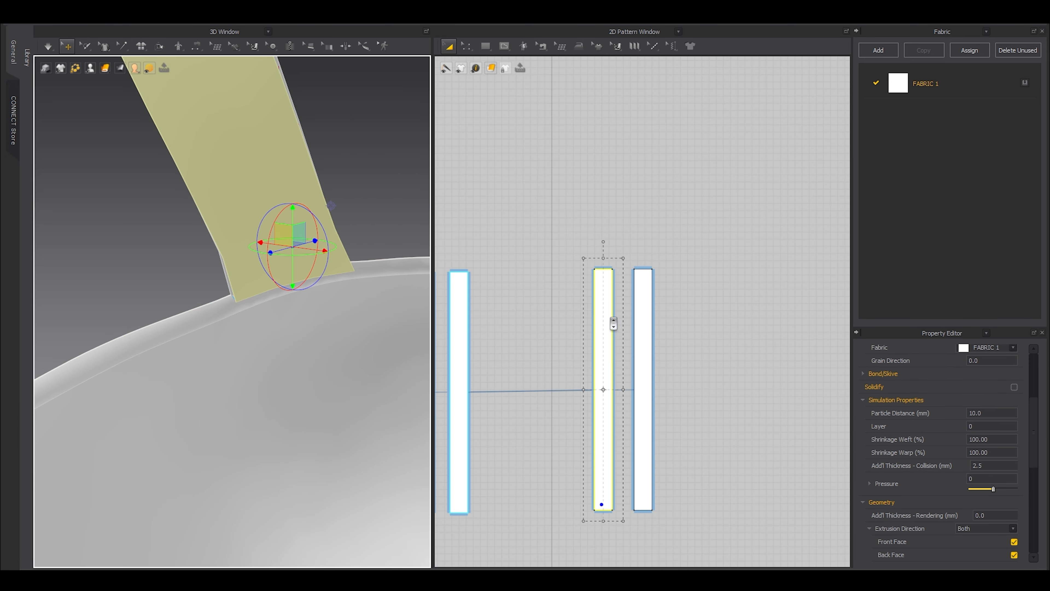
left_click(373, 269)
left_click(306, 284)
scroll(512, 290, "down", 5)
scroll(528, 376, "up", 10)
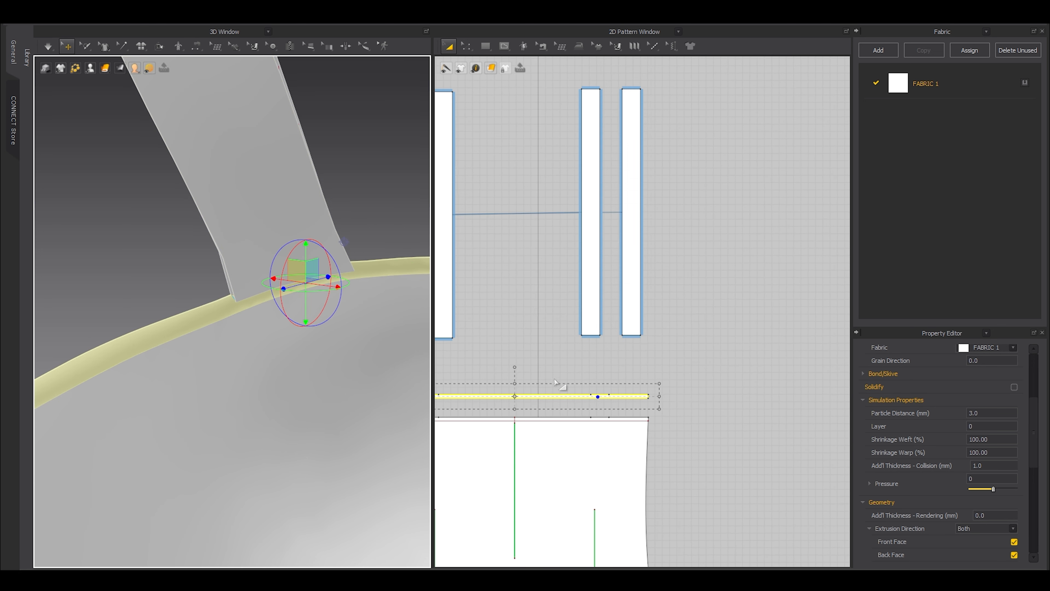
scroll(676, 396, "down", 4)
scroll(676, 375, "down", 2)
left_click(677, 327)
Sew both straps' 25.0 bottom ends onto the neckline binding band.
key("n")
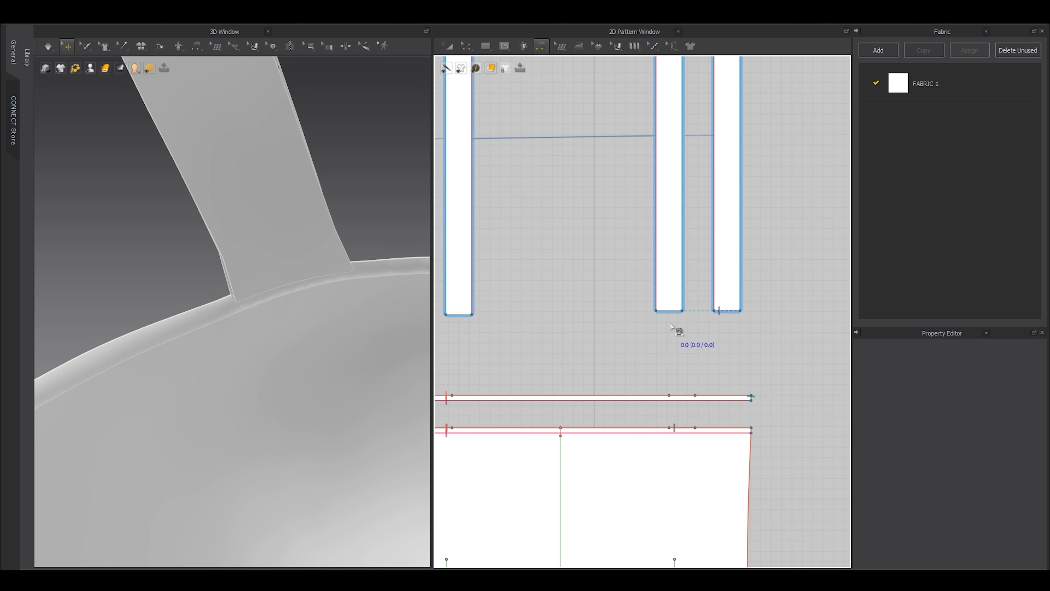
left_click(666, 311)
left_click(677, 394)
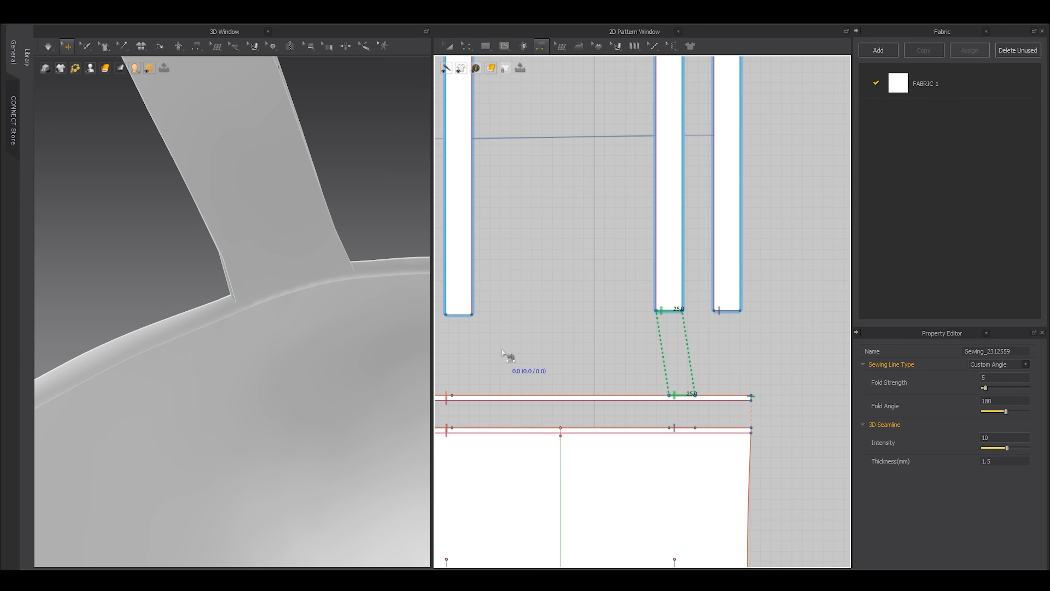
scroll(503, 353, "down", 3)
scroll(591, 344, "up", 3)
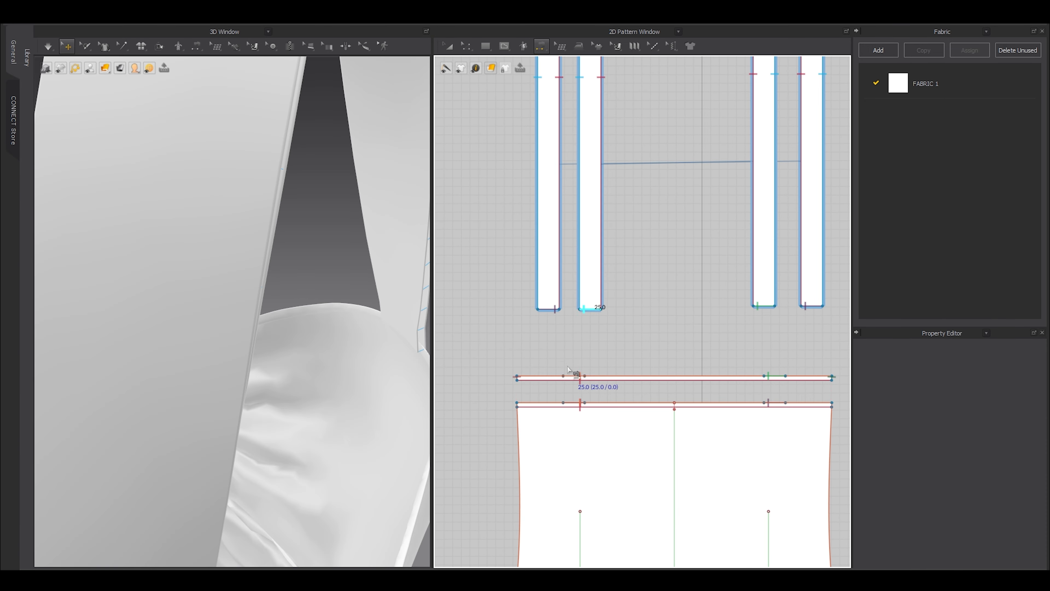
left_click(581, 376)
key("a")
Select the shoulder strap and binding strip together on the 3D dress.
scroll(373, 303, "down", 10)
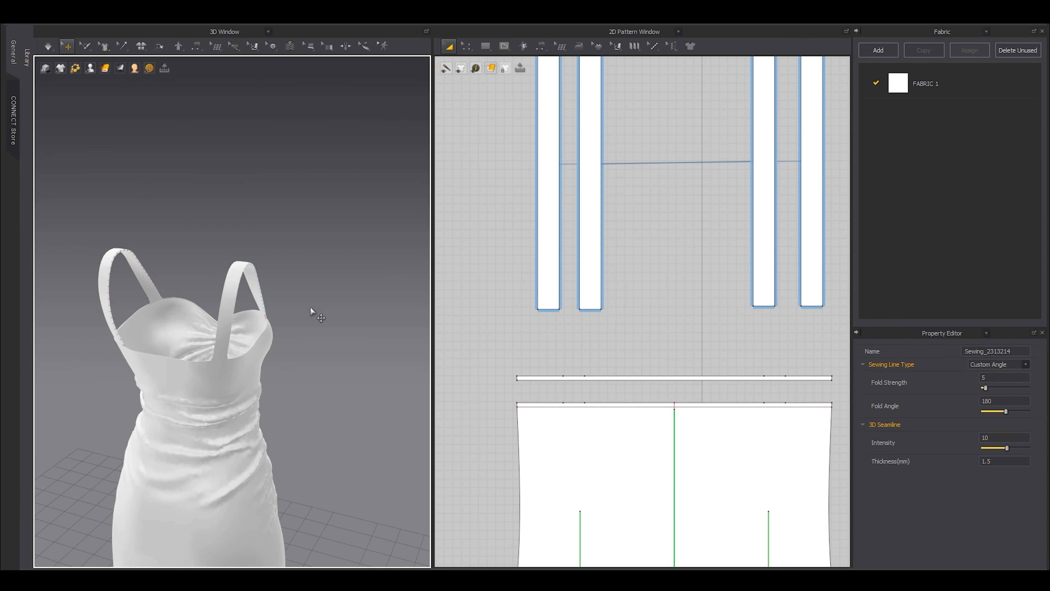
right_click_drag(312, 312, 247, 347)
scroll(334, 374, "up", 10)
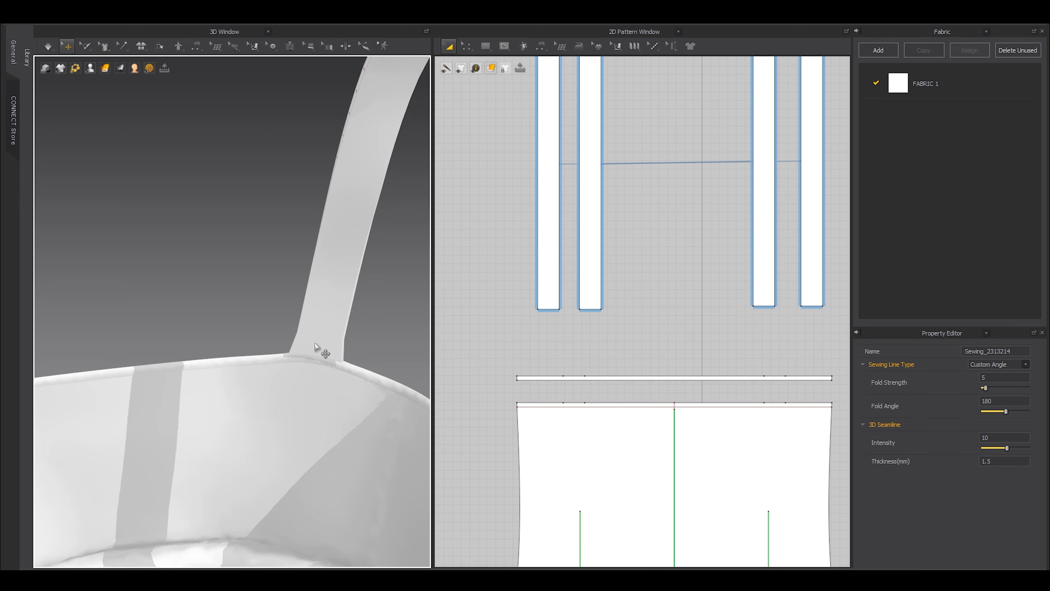
left_click(321, 350)
left_click(287, 351)
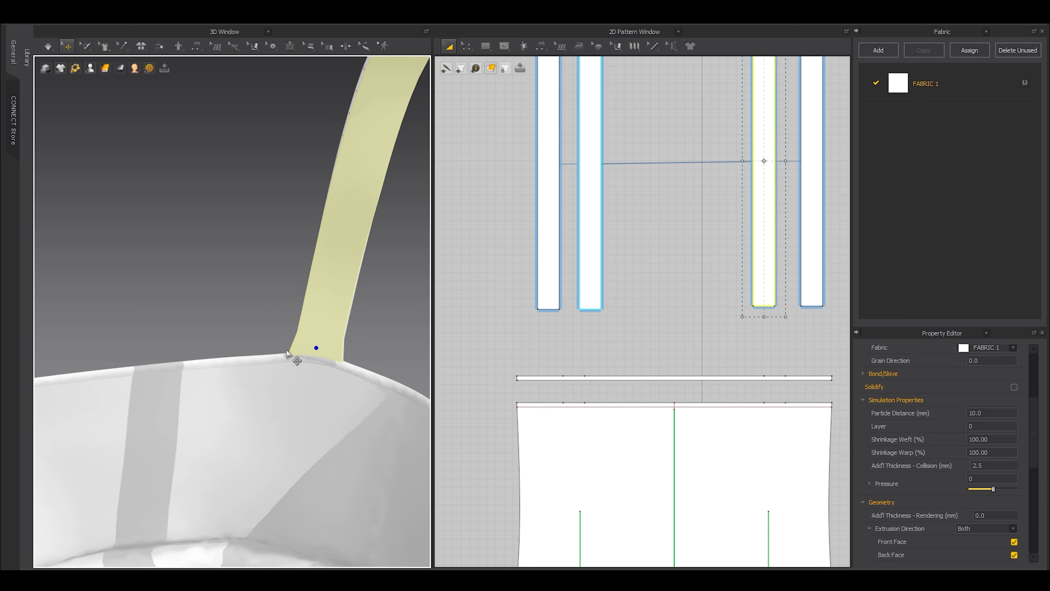
left_click(307, 359, "shift")
scroll(673, 230, "down", 3)
Sew the first strap's top edge to the neckline binding with Segment Sewing.
scroll(730, 133, "up", 2)
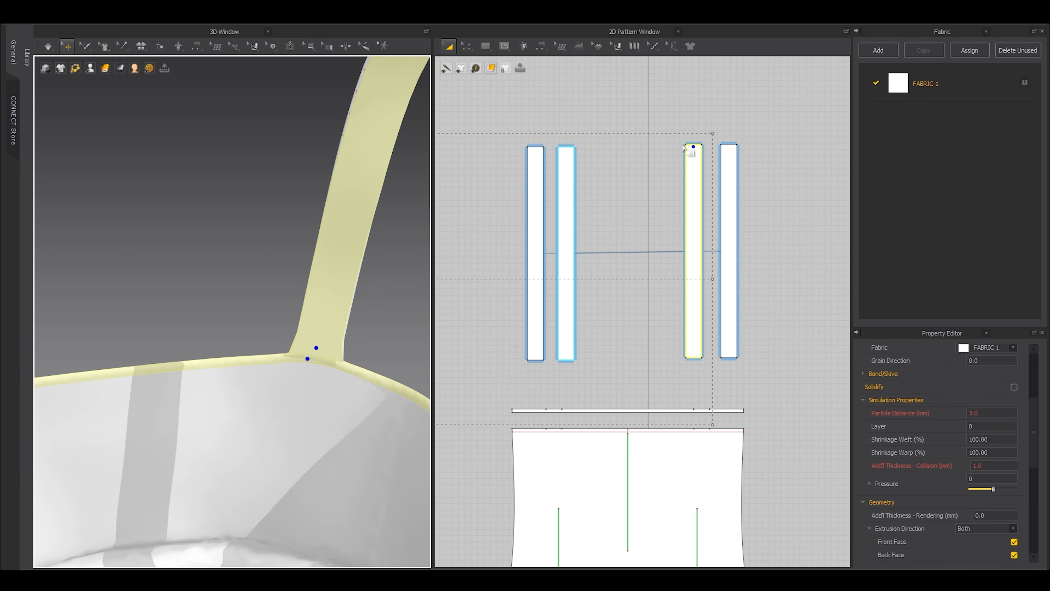
scroll(687, 143, "down", 3)
middle_click_drag(657, 160, 739, 160)
key("n")
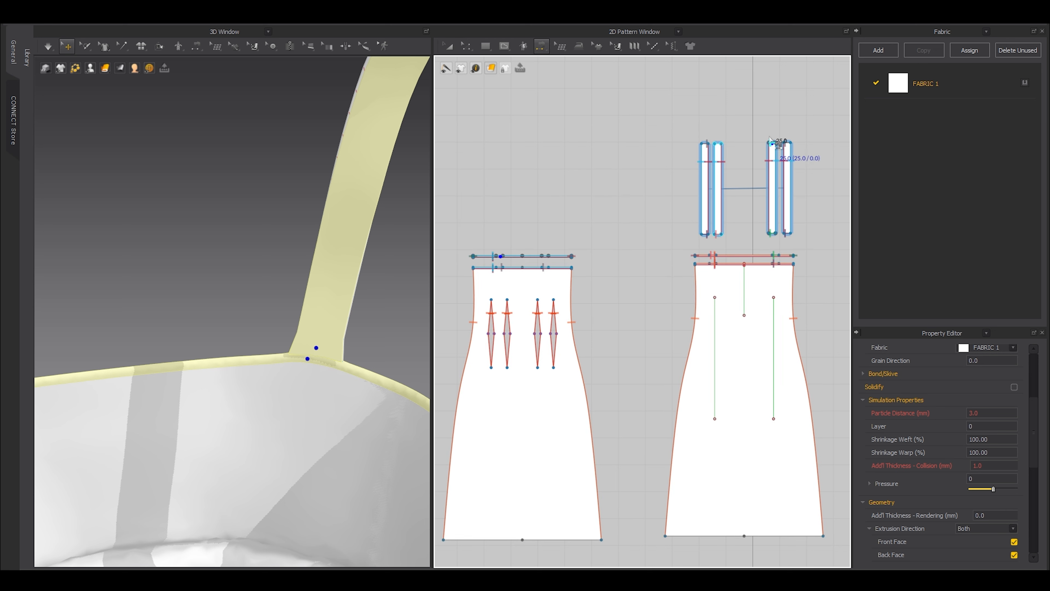
left_click(772, 143)
scroll(505, 226, "up", 4)
scroll(501, 251, "up", 2)
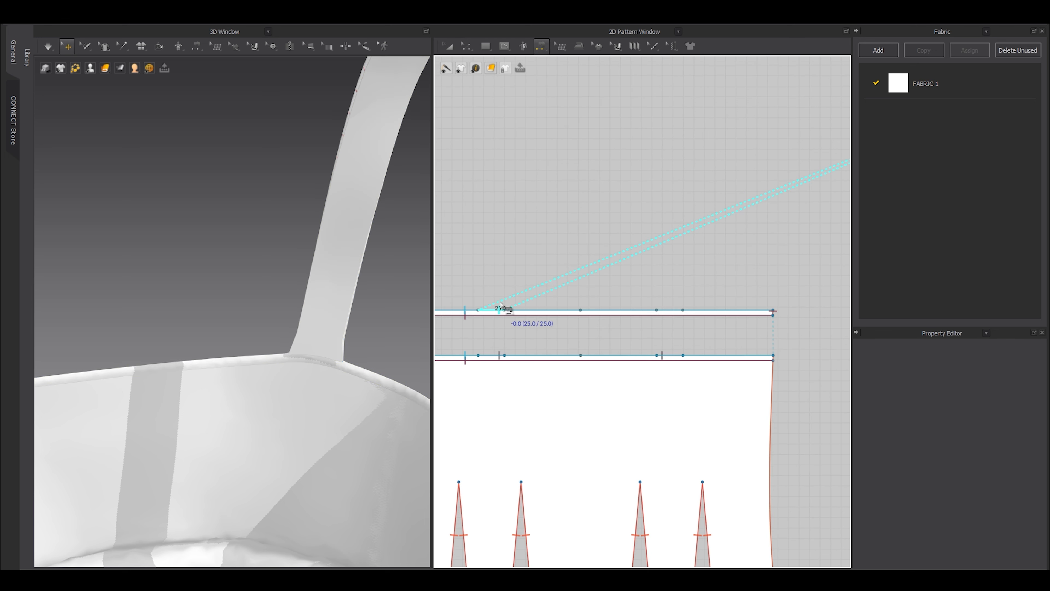
left_click(501, 308)
Sew the second strap's top edge to the neckline binding.
scroll(500, 306, "down", 3)
scroll(713, 203, "up", 3)
scroll(684, 202, "up", 3)
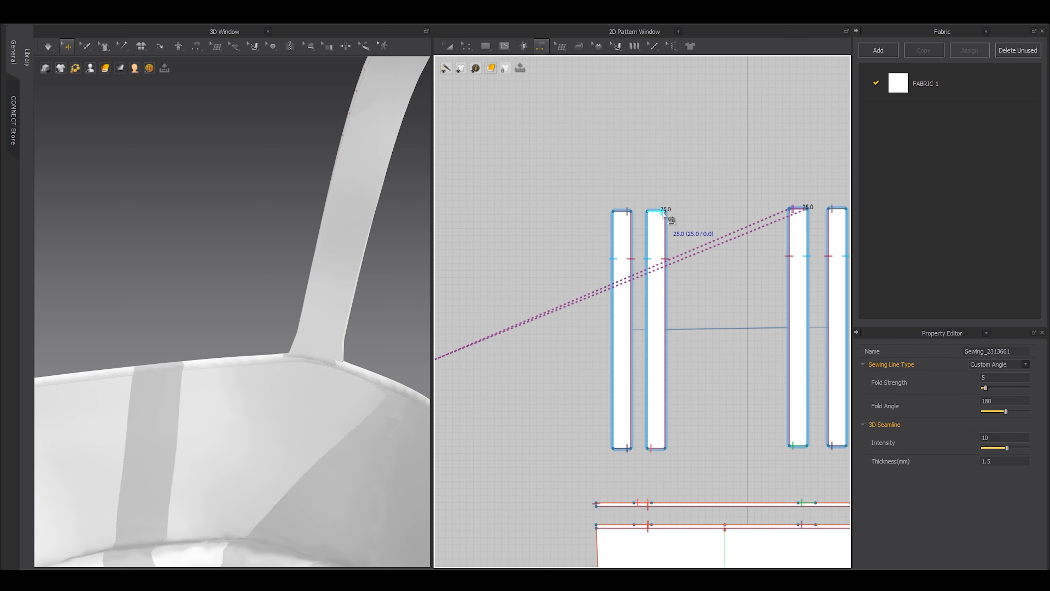
left_click(661, 211)
scroll(657, 212, "down", 3)
middle_click_drag(639, 240, 741, 201)
scroll(543, 310, "up", 3)
scroll(520, 342, "down", 2)
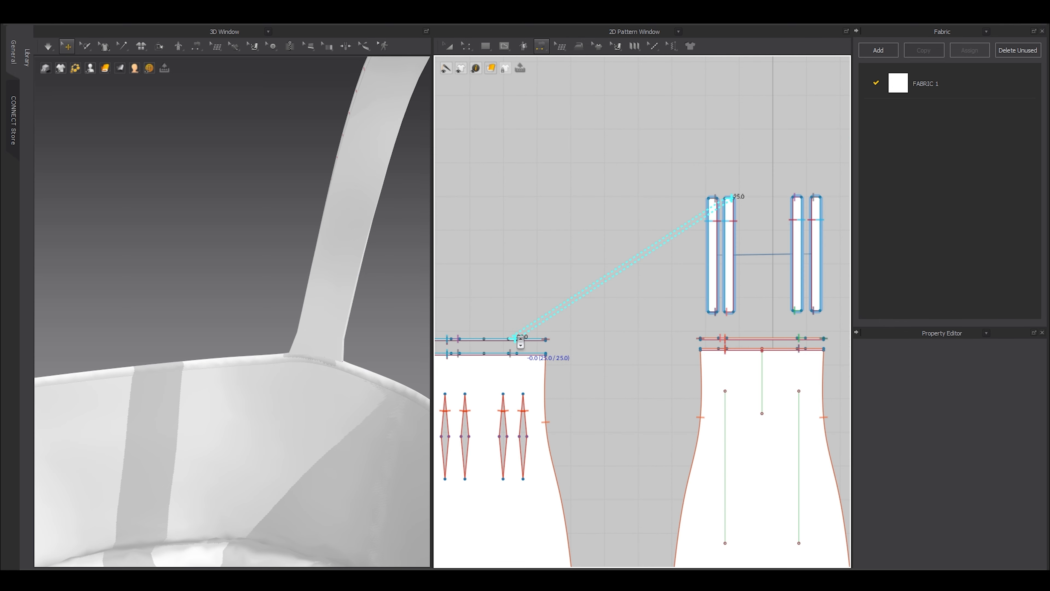
left_click(518, 339)
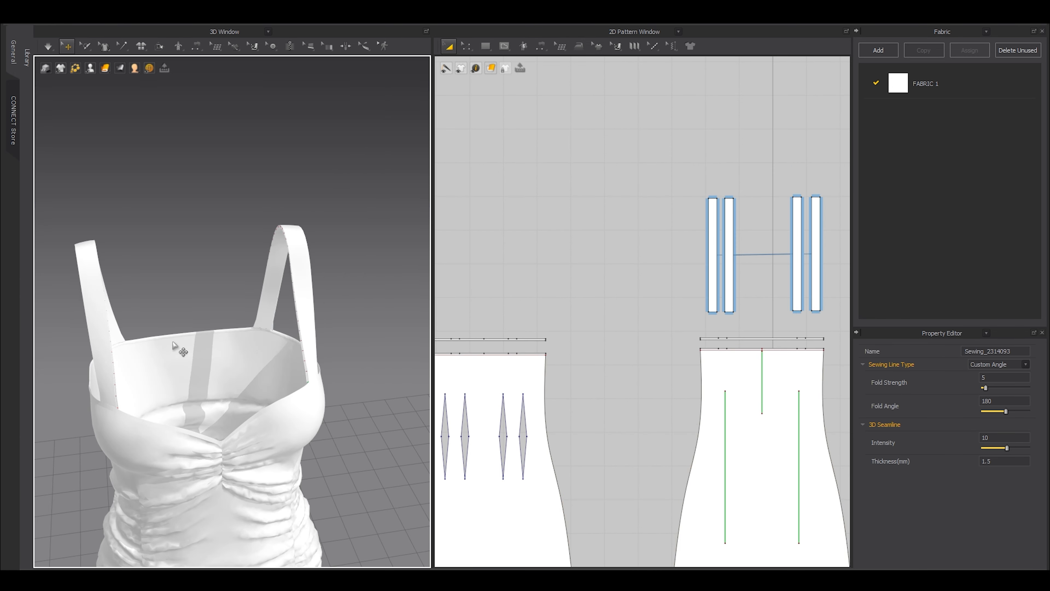
Inspect the strap joins and sewing lines in 3D, then marquee-select all four strap pieces.
right_click_drag(173, 345, 239, 352)
scroll(230, 393, "up", 3)
scroll(231, 394, "up", 1)
left_click_drag(264, 313, 244, 321)
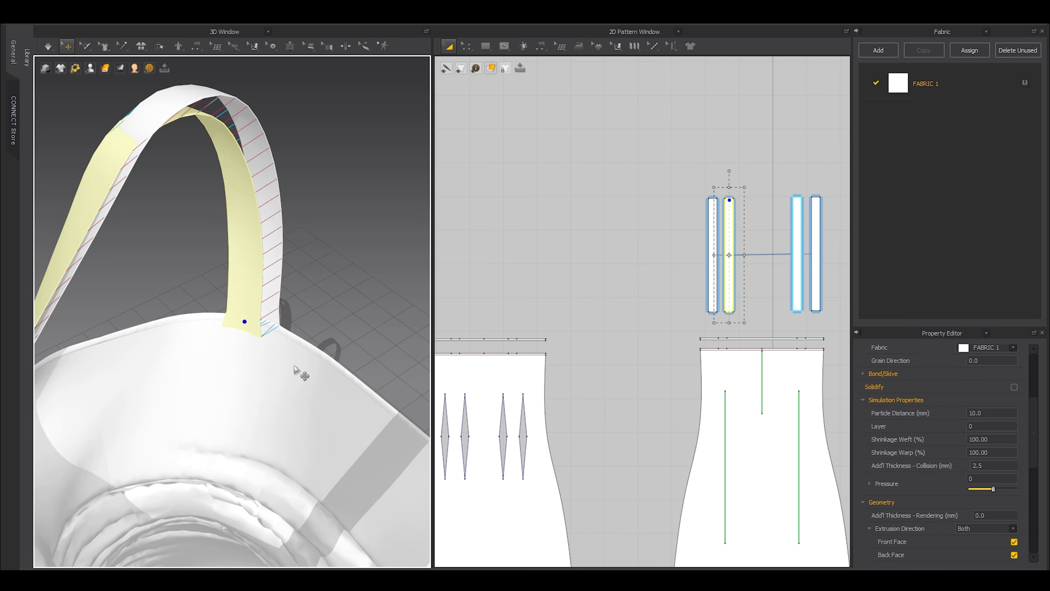
right_click_drag(293, 367, 201, 366)
scroll(228, 332, "down", 3)
left_click(259, 322)
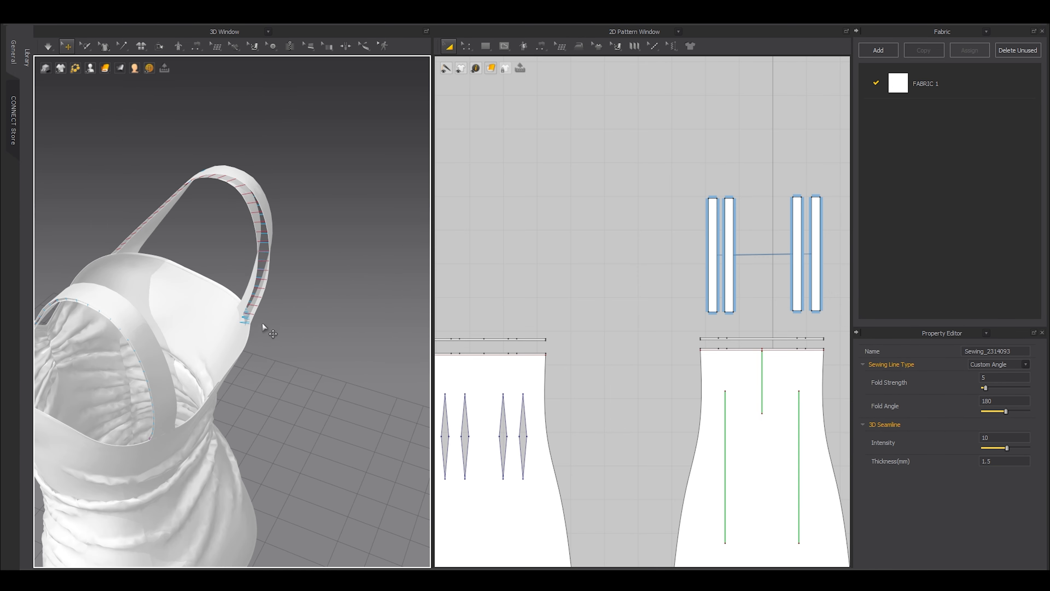
left_click(297, 310)
left_click(261, 305)
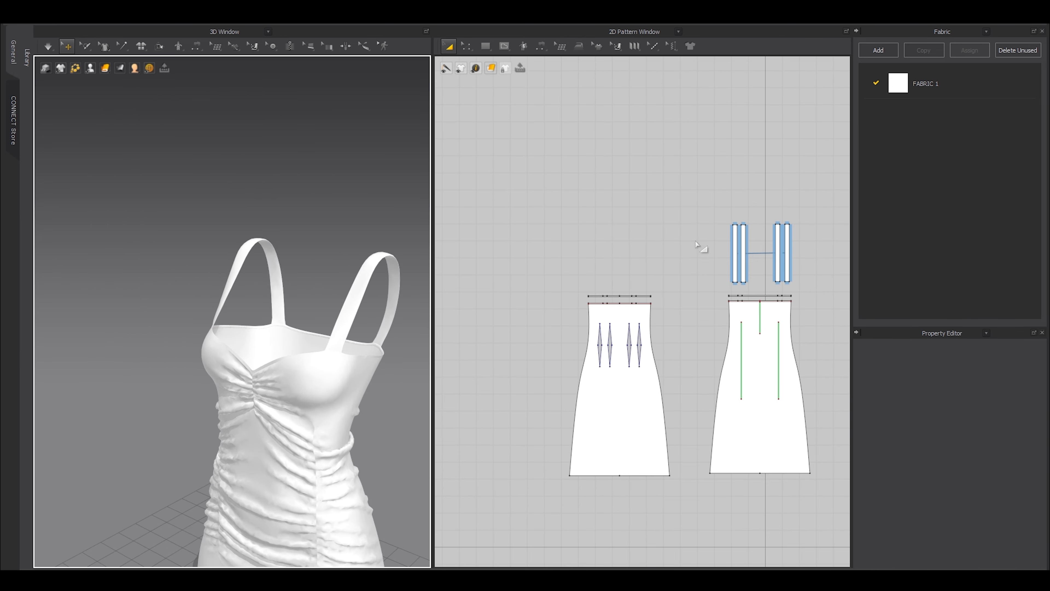
scroll(570, 286, "up", 3)
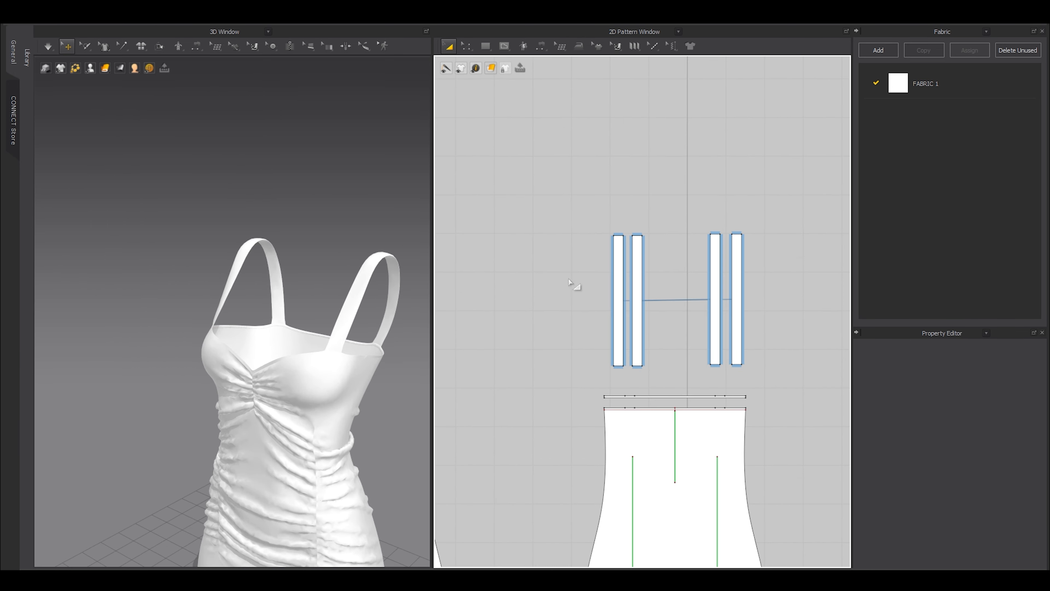
left_click_drag(560, 200, 812, 349)
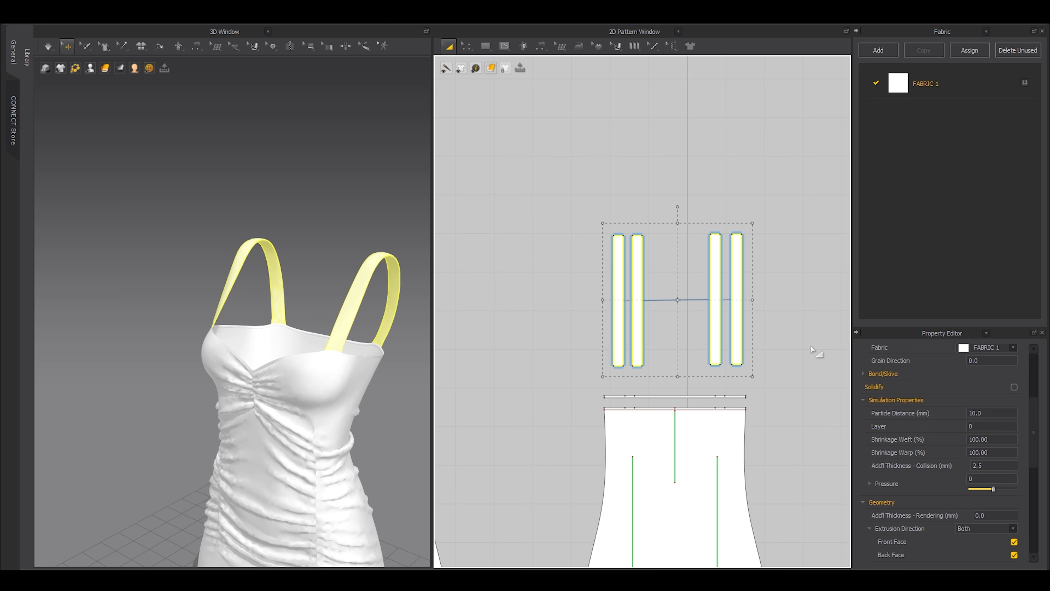
Give the straps 5.0 mm particle distance and 1.0 mm collision thickness, then simulate with the avatar shown.
left_click(989, 412)
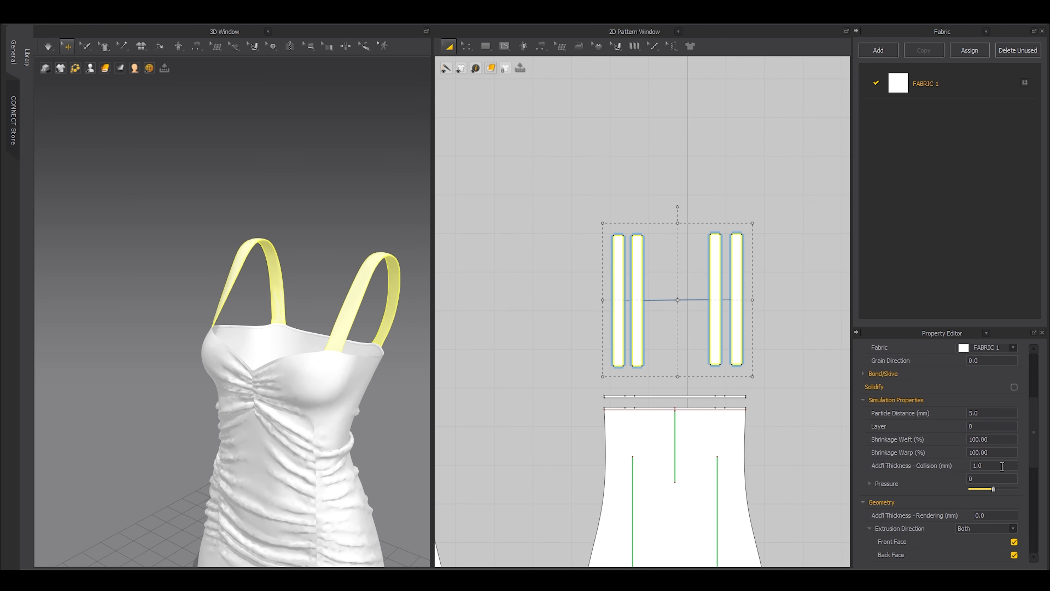
left_click(621, 119)
key("space")
key("space")
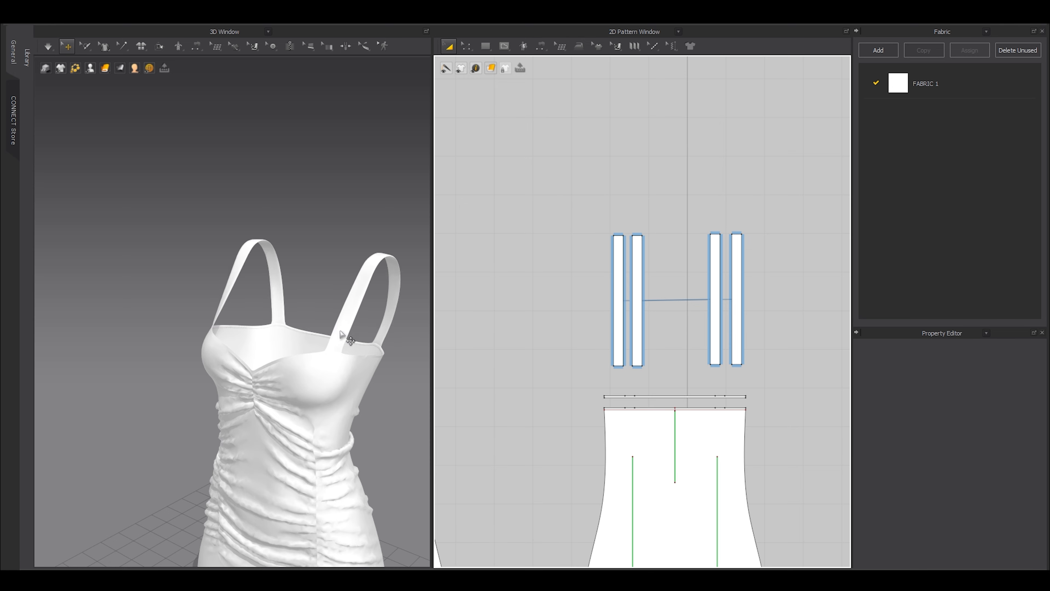
key("shift+a")
middle_click_drag(341, 332, 269, 322)
scroll(703, 289, "up", 6)
middle_click_drag(796, 296, 641, 319)
Offset the four strap long edges as internal lines 4 mm inside.
key("z")
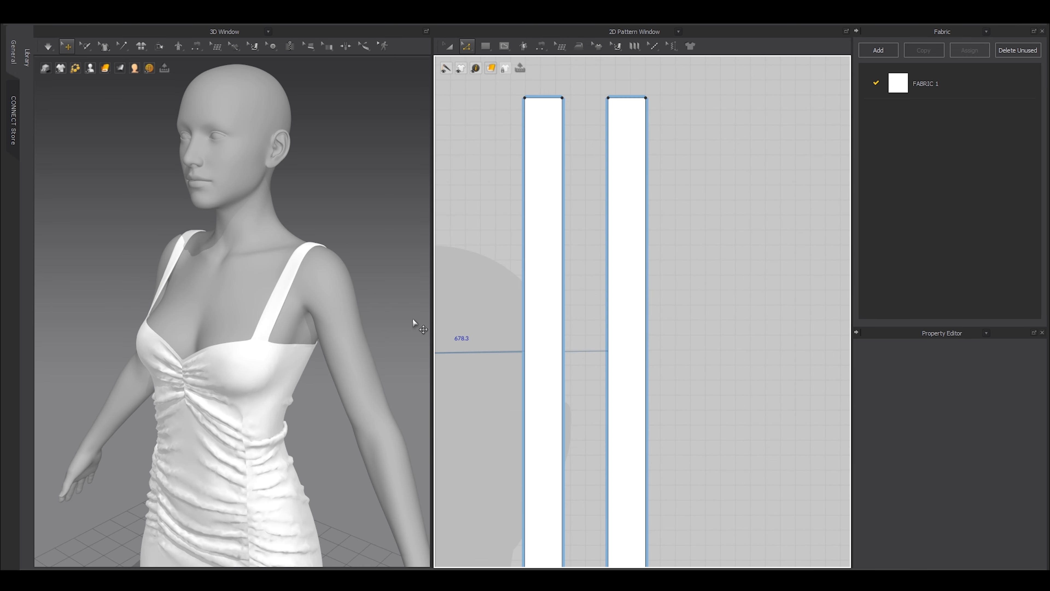
right_click_drag(268, 331, 299, 331)
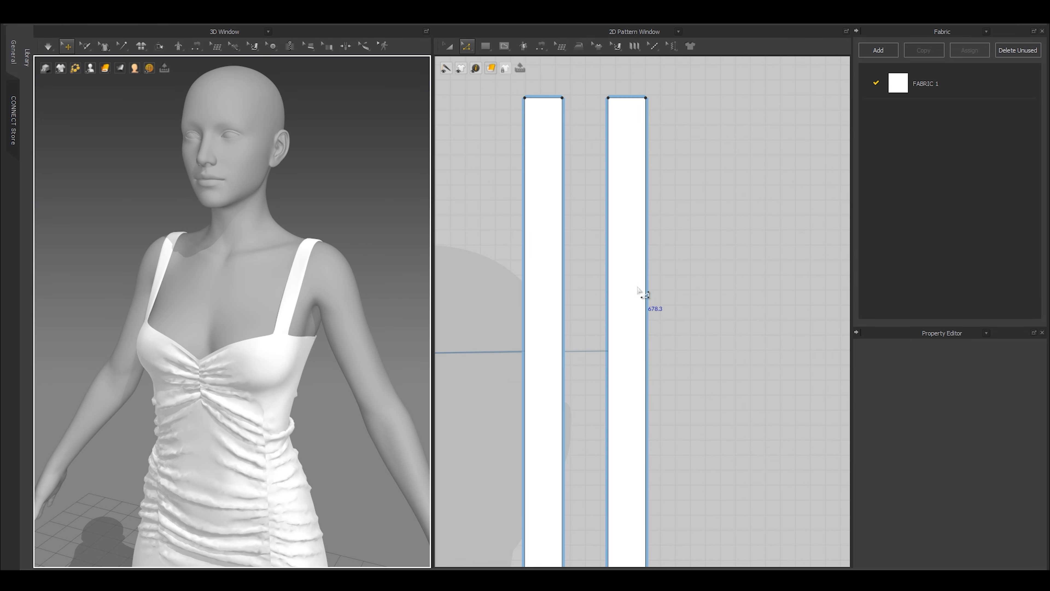
left_click(645, 296)
left_click(607, 303, "shift")
left_click(563, 308, "shift")
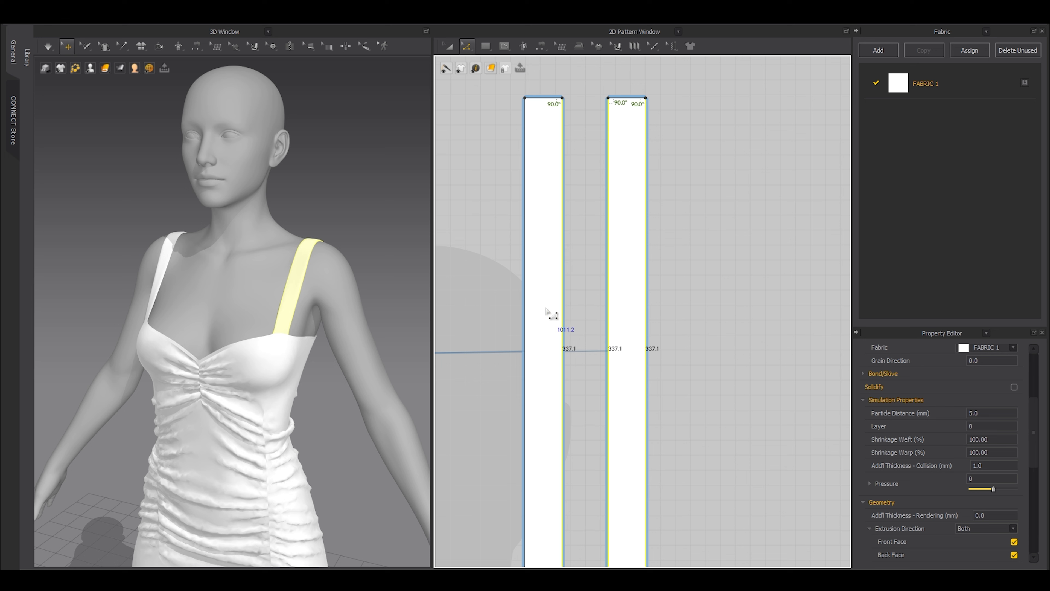
left_click(524, 313, "shift")
right_click(526, 313)
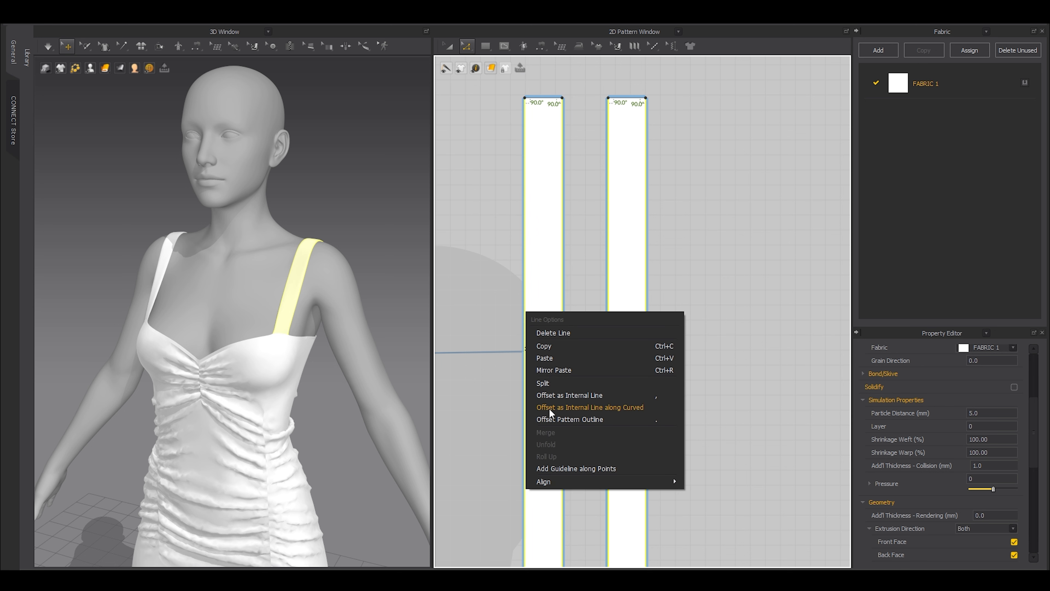
left_click(550, 392)
left_click_drag(505, 217, 393, 216)
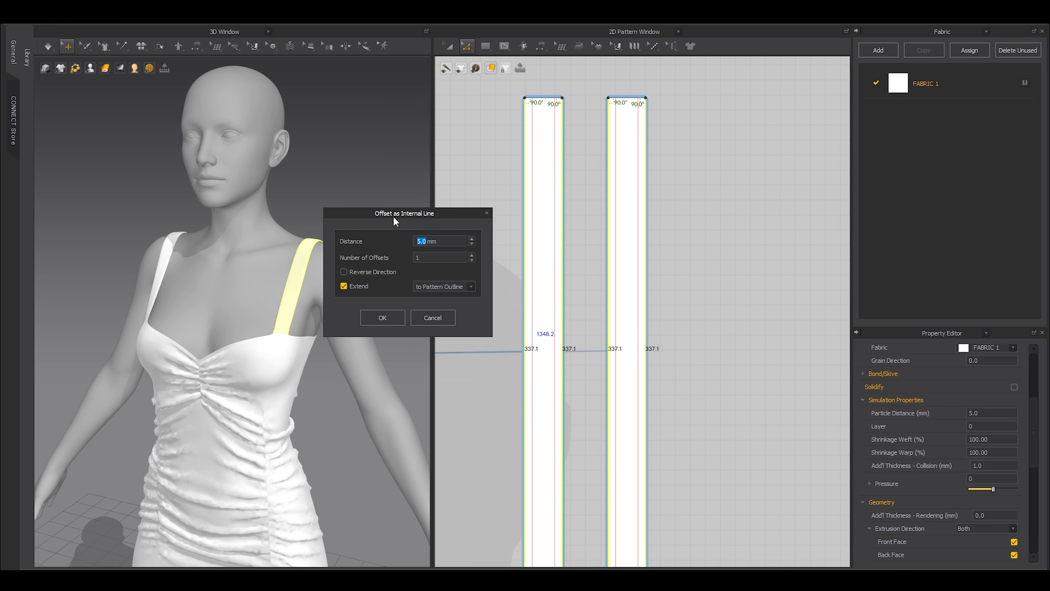
type("4")
left_click(378, 312)
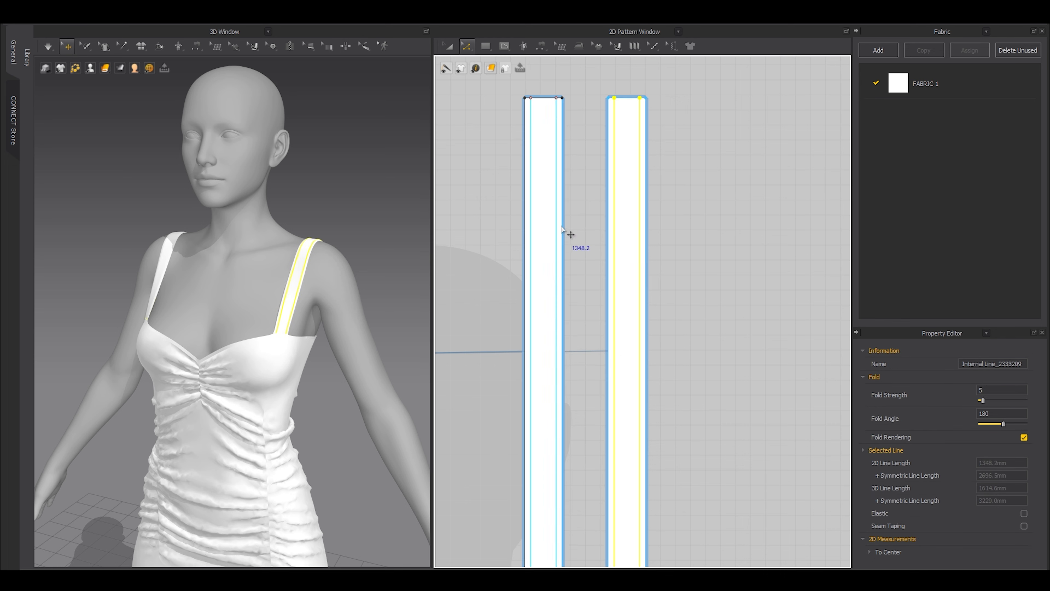
Sew the matching left and right internal lines of the two strap layers, then simulate.
key("n")
left_click(557, 239)
left_click(640, 243)
left_click(613, 245)
left_click(531, 249)
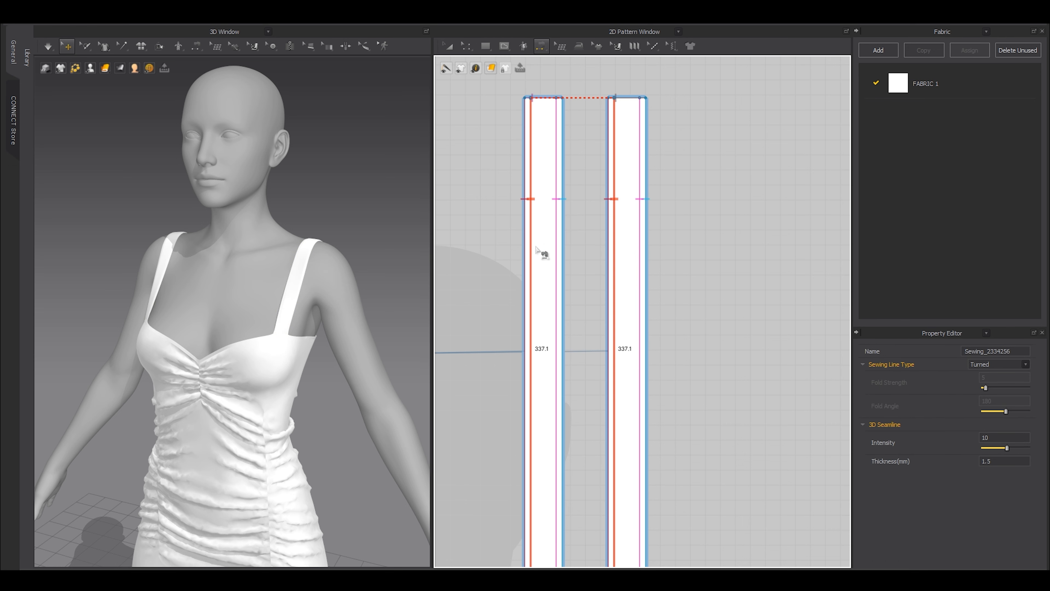
key("a")
scroll(349, 329, "up", 4)
scroll(349, 330, "up", 1)
middle_click_drag(349, 330, 301, 351)
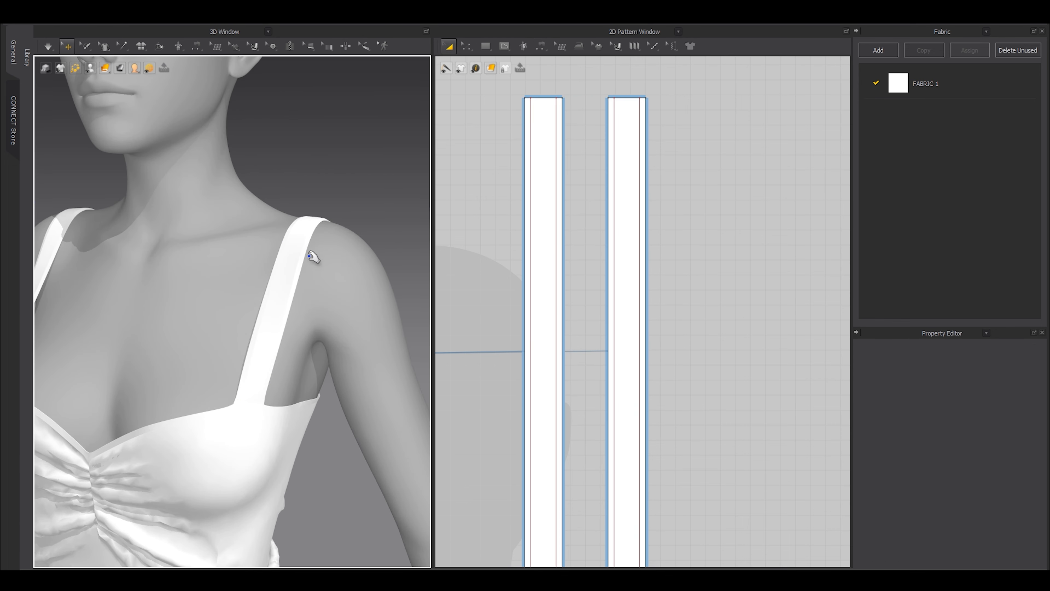
key("space")
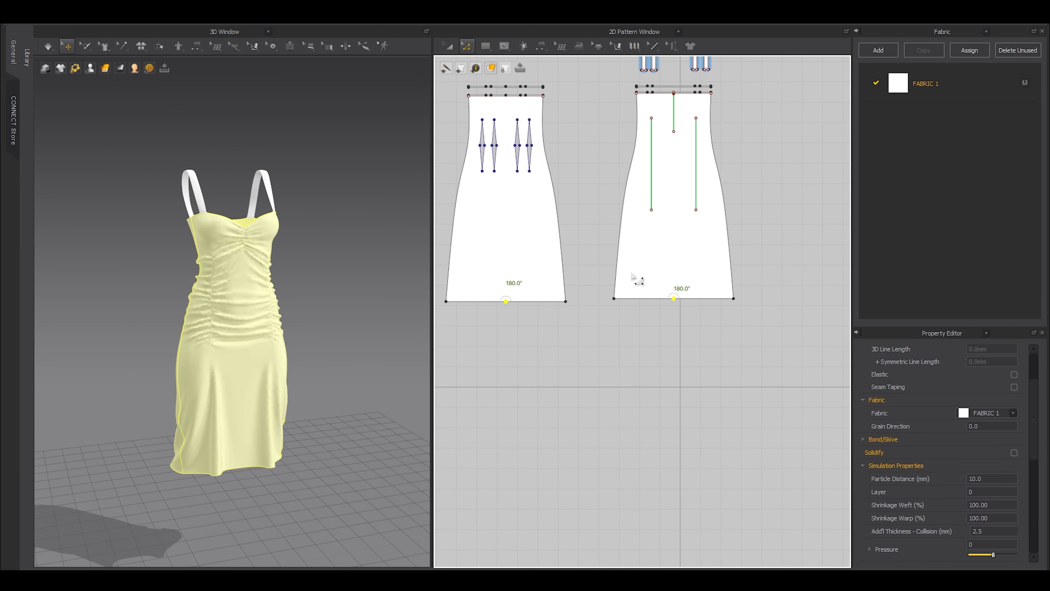
Offset both panels' hem lines inward as 8 mm internal lines.
key("Escape")
left_click(537, 303)
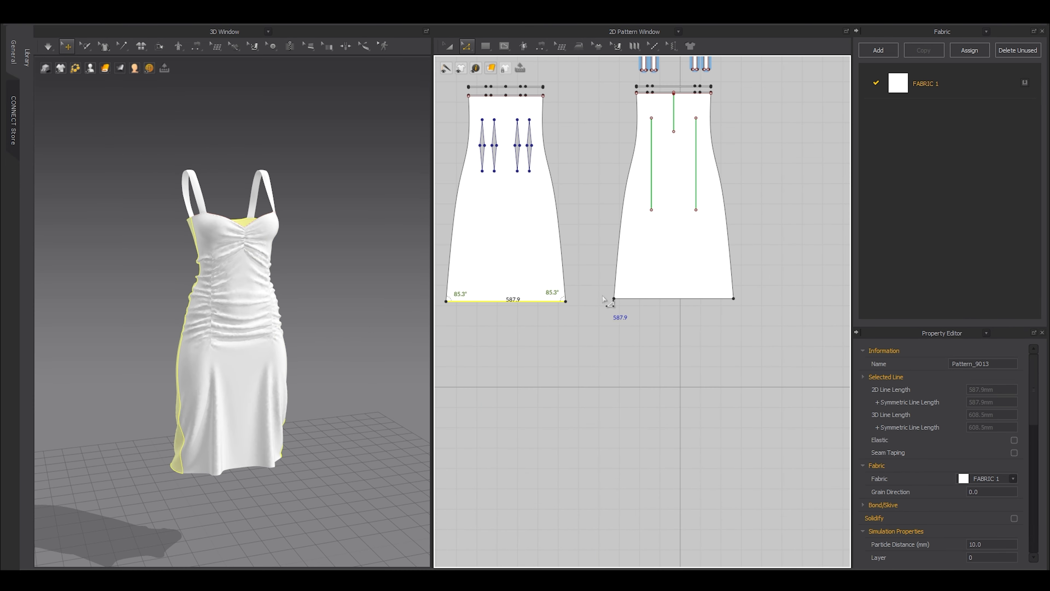
left_click(631, 296, "shift")
scroll(601, 293, "up", 5)
key("o")
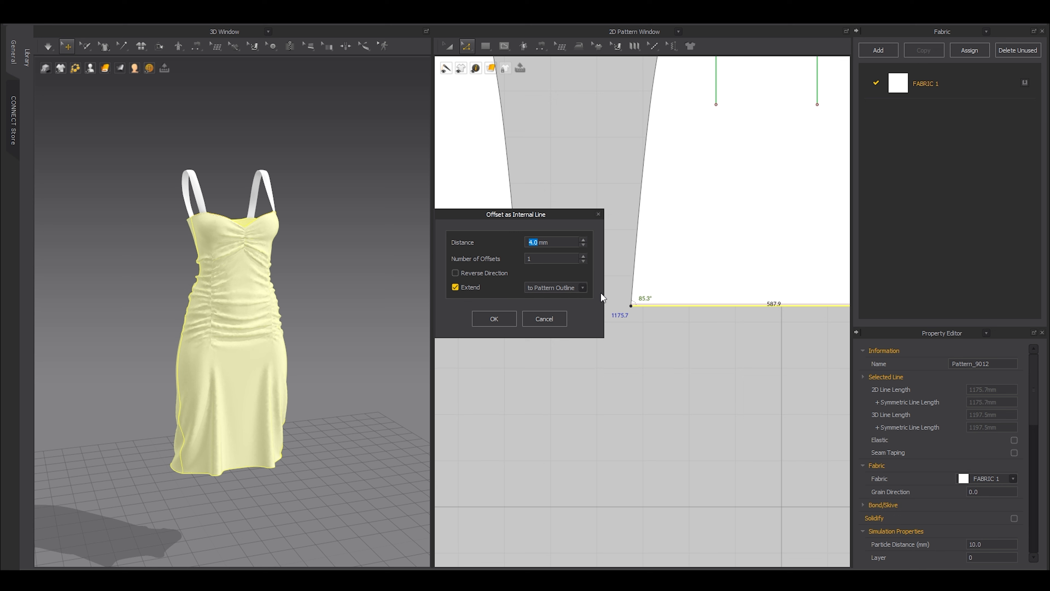
left_click_drag(538, 216, 527, 216)
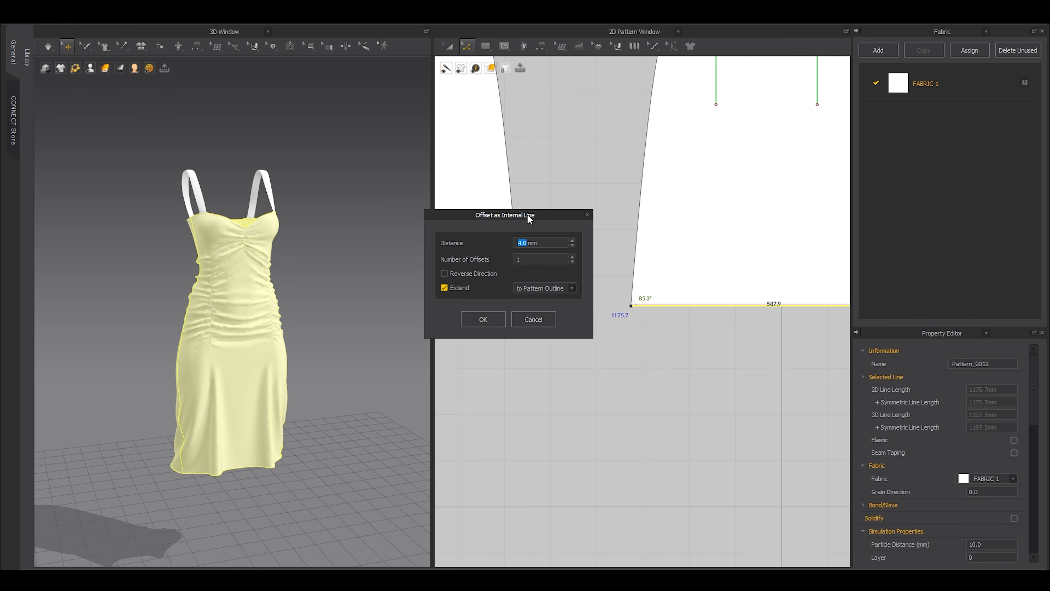
type("8")
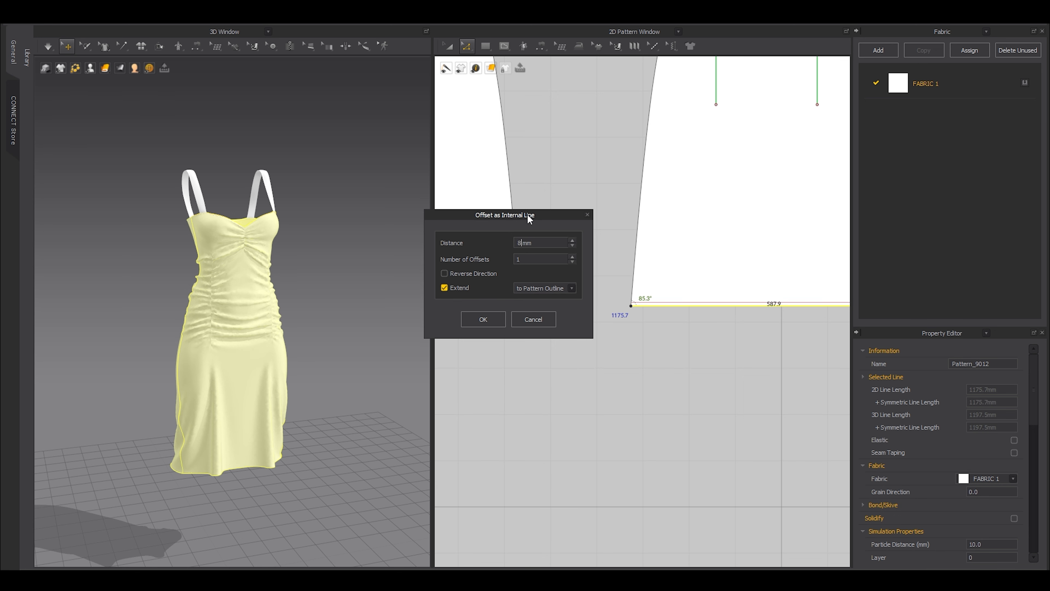
left_click(483, 320)
Extend the new 8 mm hem internal line from its right-click menu.
right_click(654, 303)
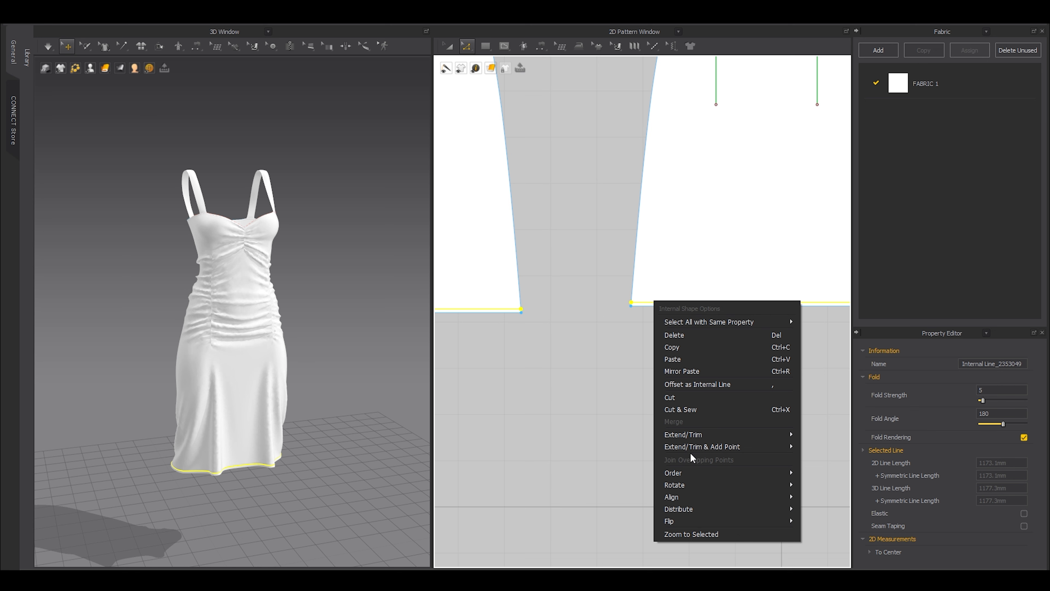
mouse_move(688, 451)
left_click(818, 450)
scroll(621, 366, "down", 3)
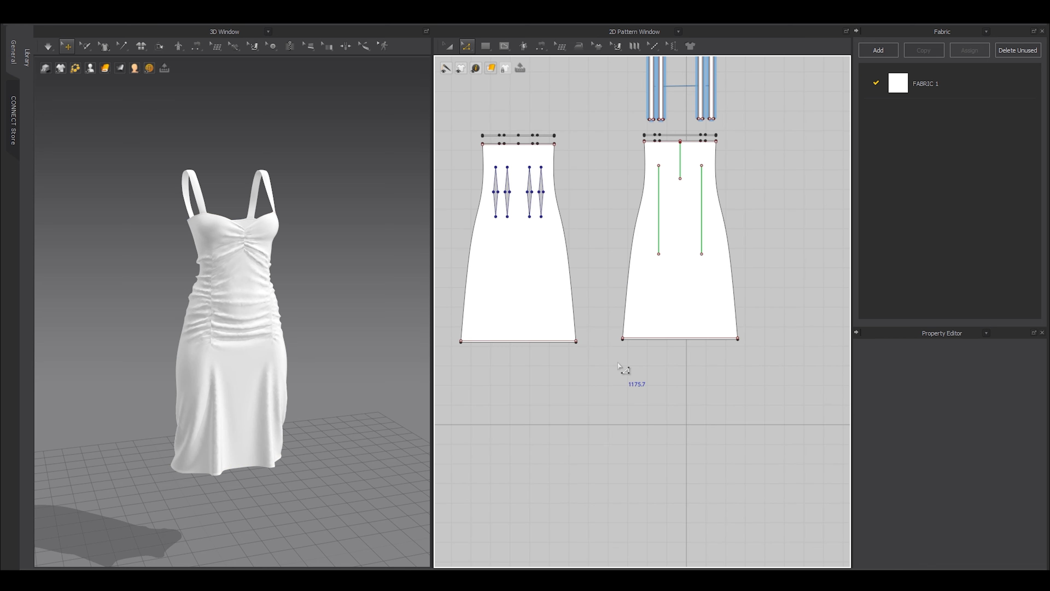
scroll(618, 366, "down", 3)
scroll(639, 342, "up", 4)
Copy each panel's hem section and paste it as a facing strip below that panel.
left_click_drag(768, 399, 579, 317)
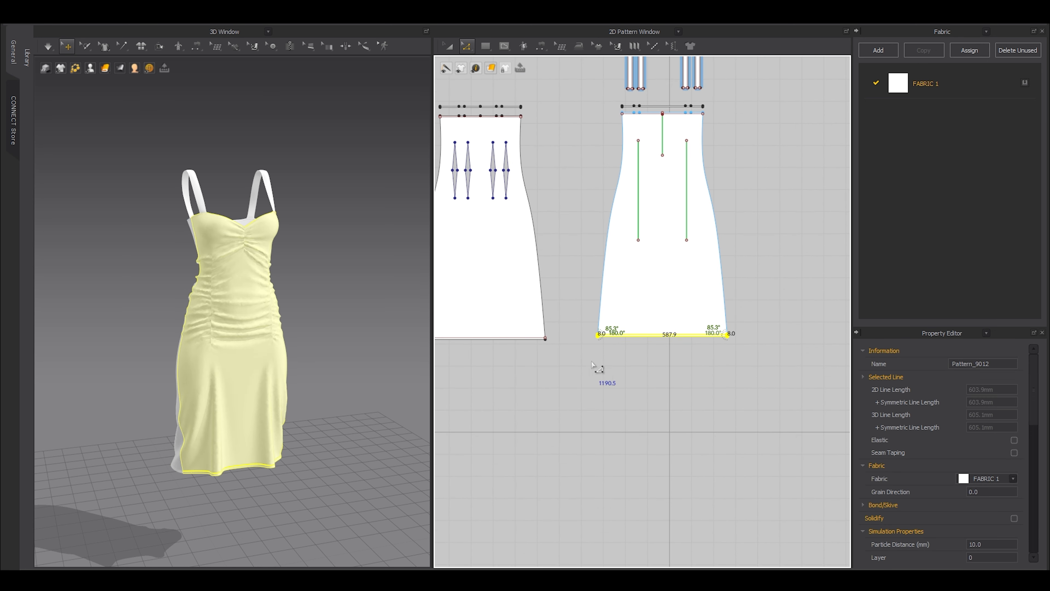
key("ctrl+c")
key("ctrl+v")
left_click(665, 350)
middle_click_drag(538, 401, 607, 407)
left_click_drag(633, 397, 513, 327)
key("ctrl+c")
key("ctrl+v")
left_click(607, 364)
Sew the left and right panel hem lines to their copied facing strips.
scroll(659, 383, "up", 5)
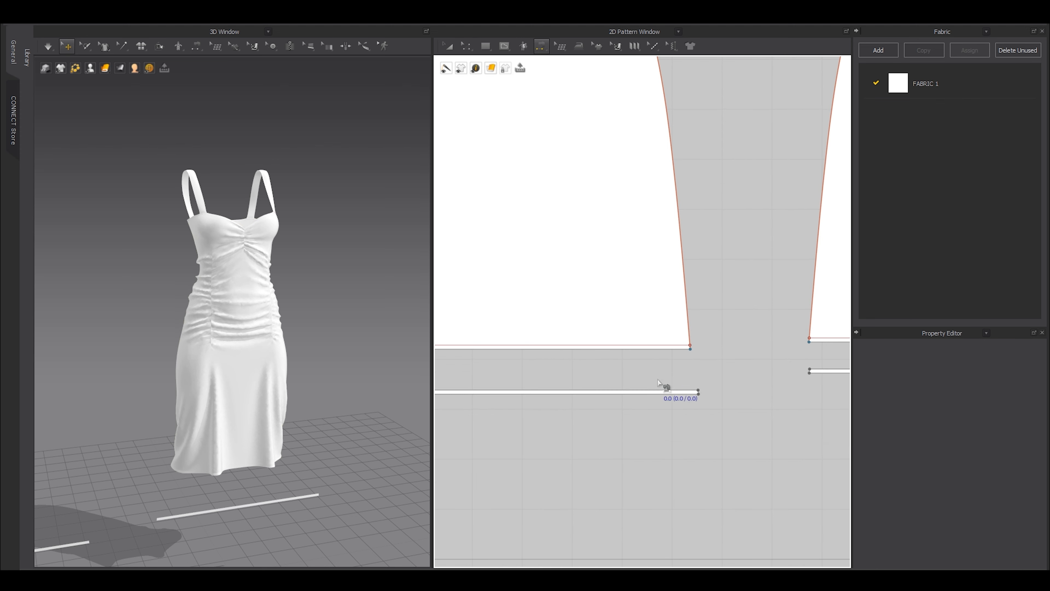
left_click(661, 389)
left_click(658, 347)
left_click(658, 350)
left_click(665, 396)
middle_click_drag(753, 412, 620, 419)
left_click(727, 377)
left_click(740, 346)
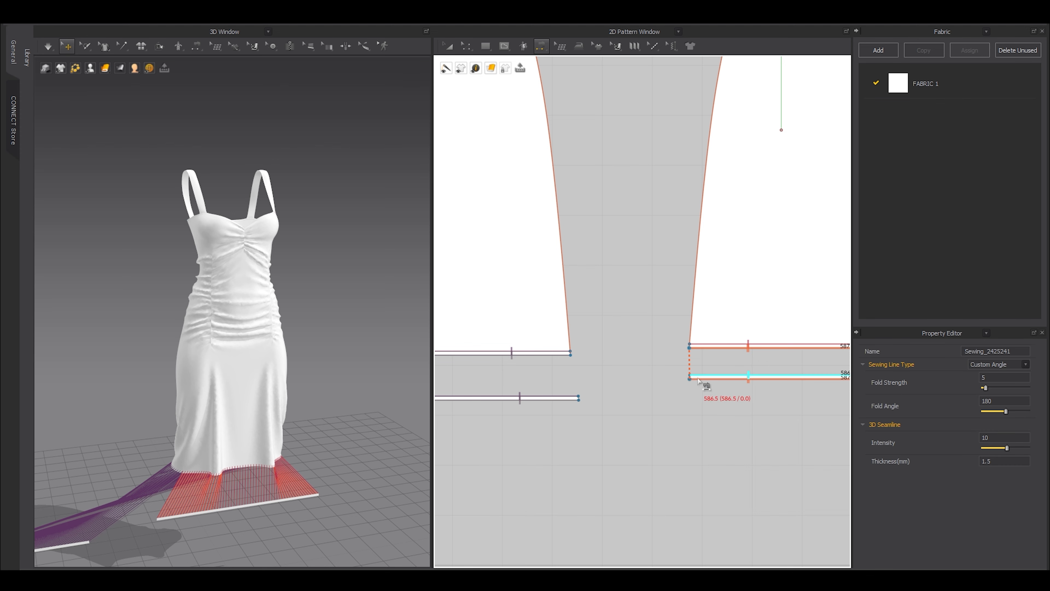
left_click(695, 376)
left_click(583, 398)
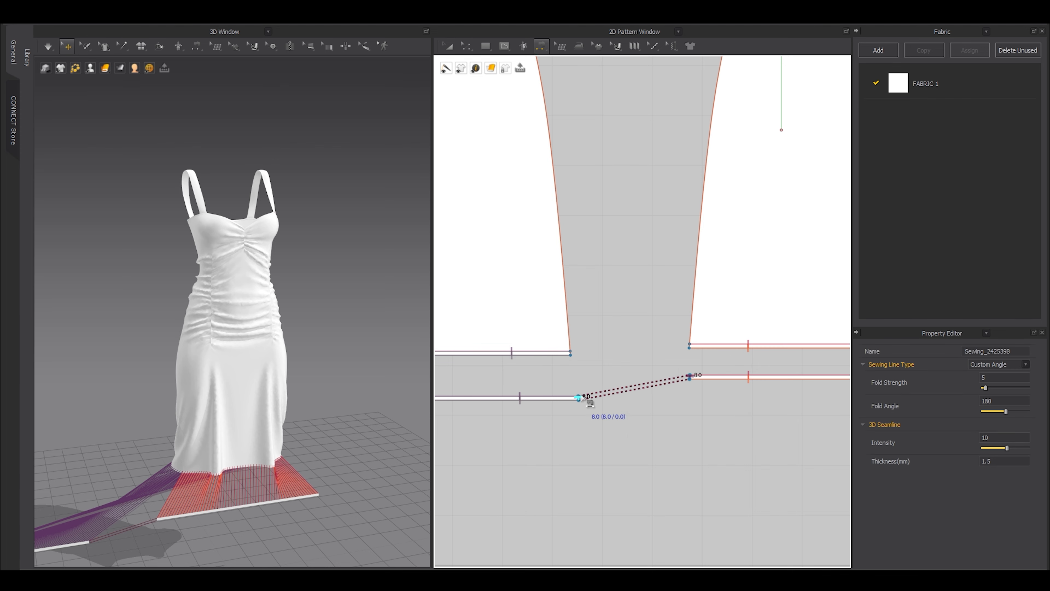
Sew the facing strips' short 8.0 end edges together.
scroll(582, 396, "down", 2)
middle_click_drag(581, 397, 496, 430)
scroll(595, 402, "up", 5)
left_click(777, 373)
scroll(767, 373, "down", 3)
scroll(769, 404, "down", 1)
scroll(745, 363, "up", 4)
scroll(801, 394, "up", 3)
left_click(809, 429)
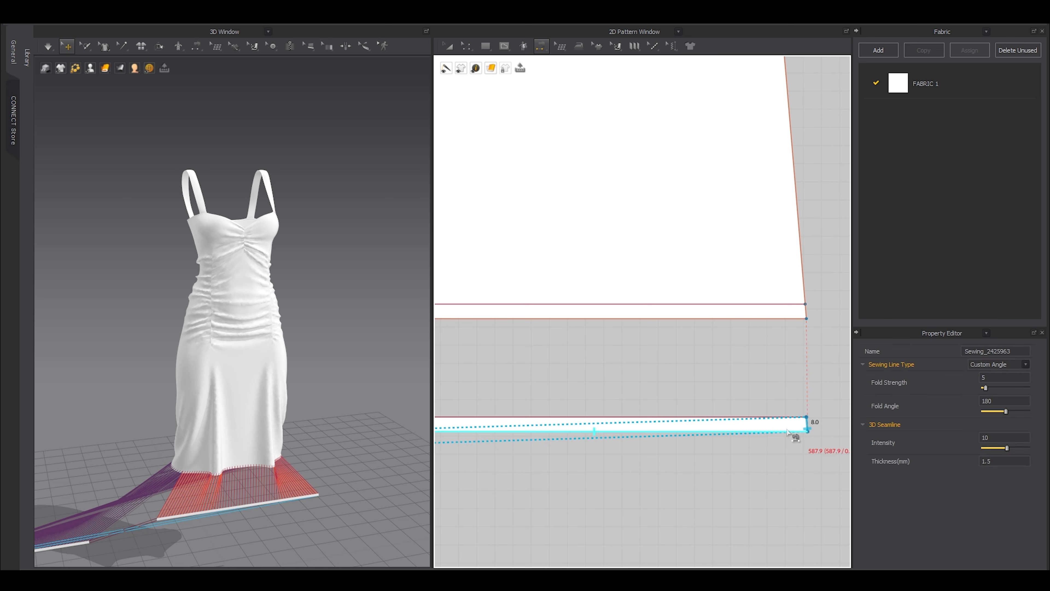
Select the right hem facing strip with Transform Pattern and bring the left strip into view.
key("a")
left_click(775, 424)
scroll(680, 407, "down", 3)
middle_click_drag(584, 404, 772, 389)
middle_click_drag(506, 426, 808, 392)
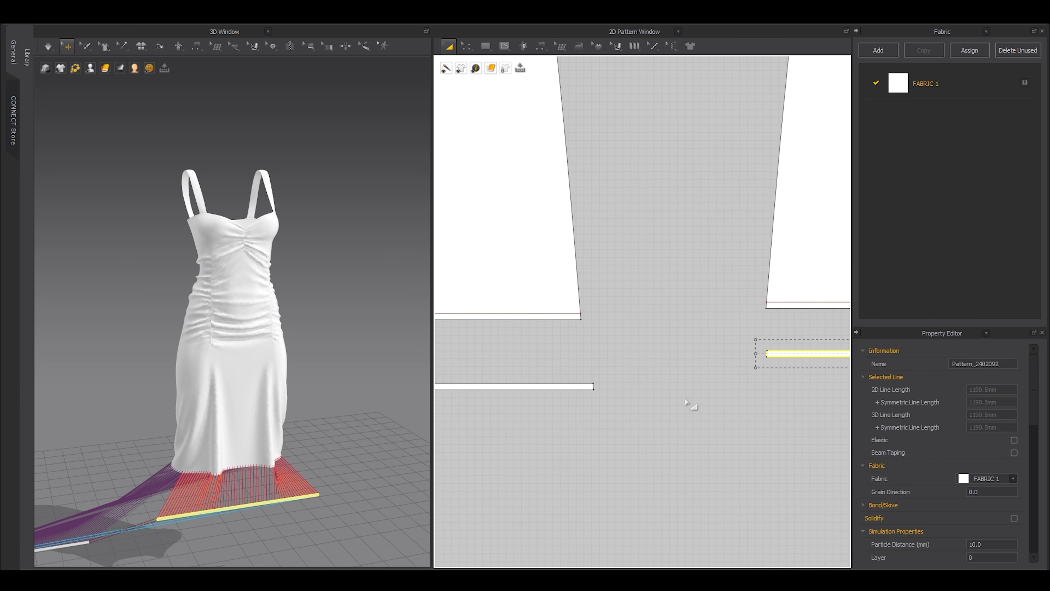
Superimpose both selected hem strips onto the dress hem, then bring the neckline into view.
left_click(590, 386, "shift")
middle_click_drag(274, 430, 283, 343)
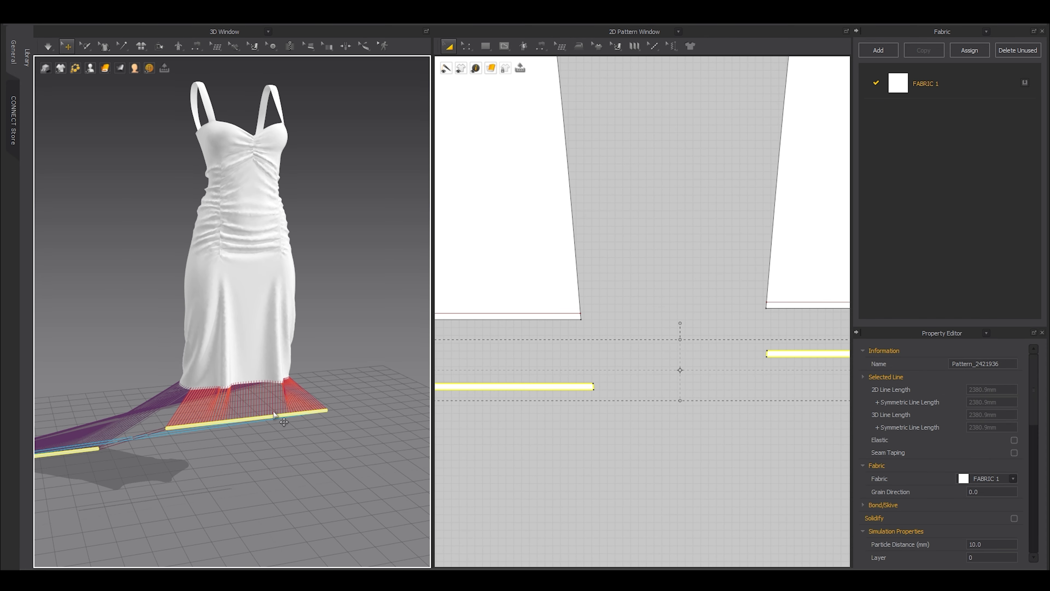
right_click(261, 421)
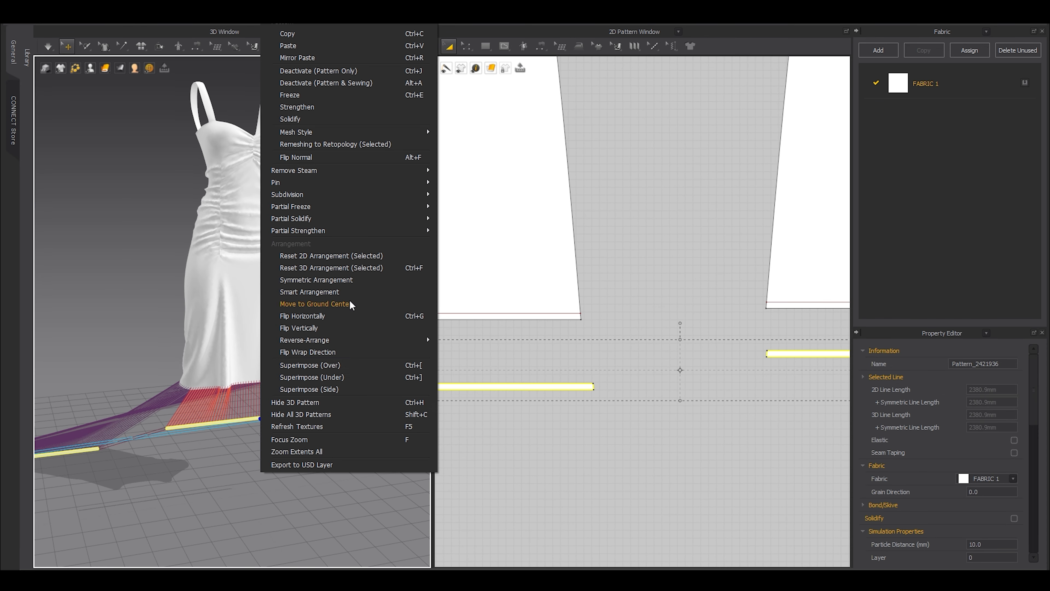
left_click(306, 366)
scroll(183, 401, "up", 3)
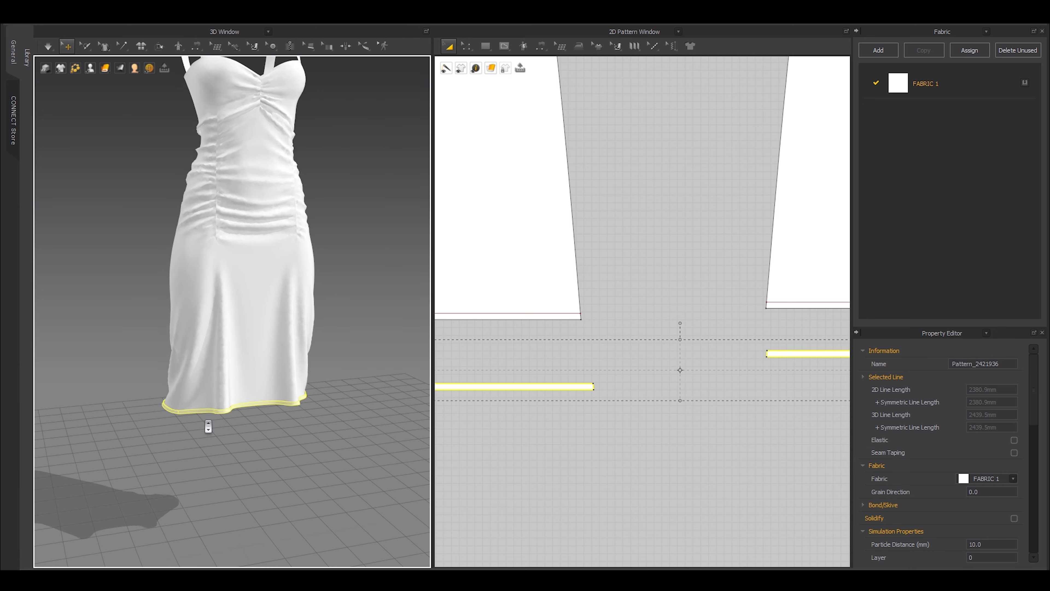
scroll(173, 425, "down", 4)
middle_click_drag(366, 271, 376, 505)
scroll(226, 478, "up", 5)
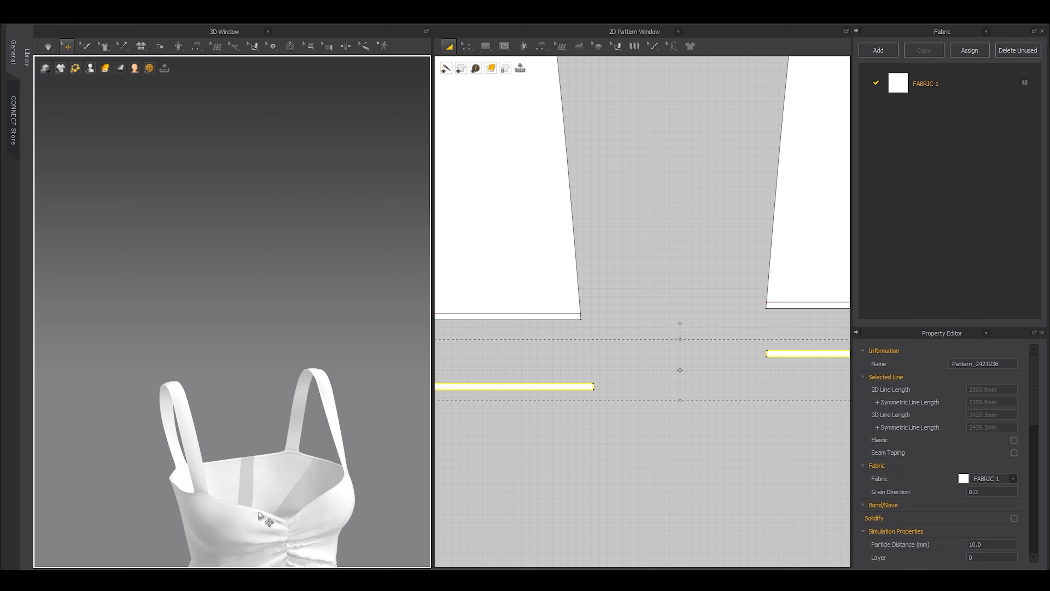
middle_click_drag(306, 519, 246, 363)
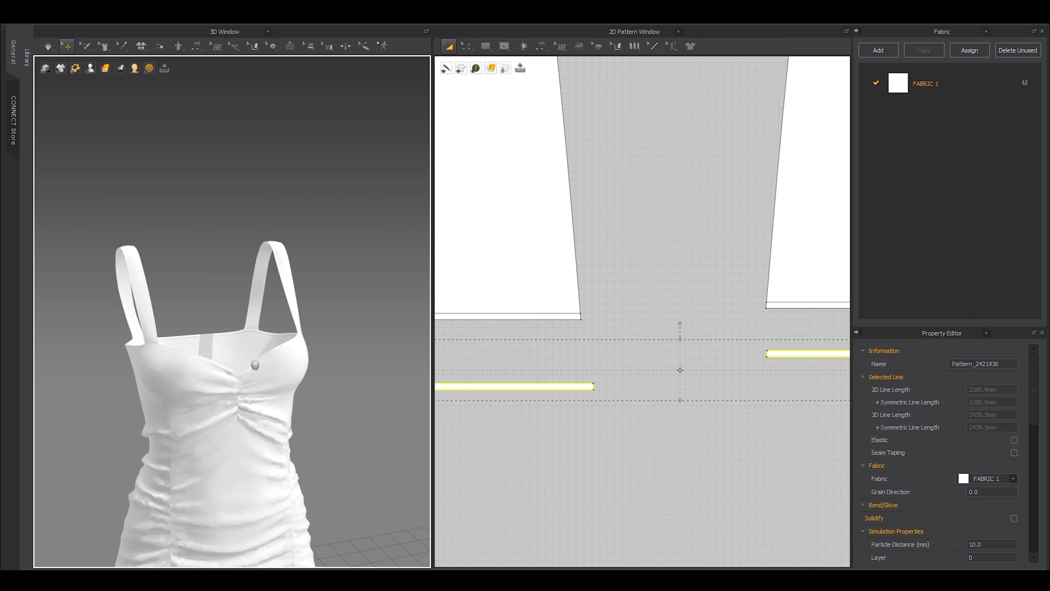
scroll(246, 366, "up", 6)
Superimpose the selected left and right straps onto the bodice.
left_click(290, 337)
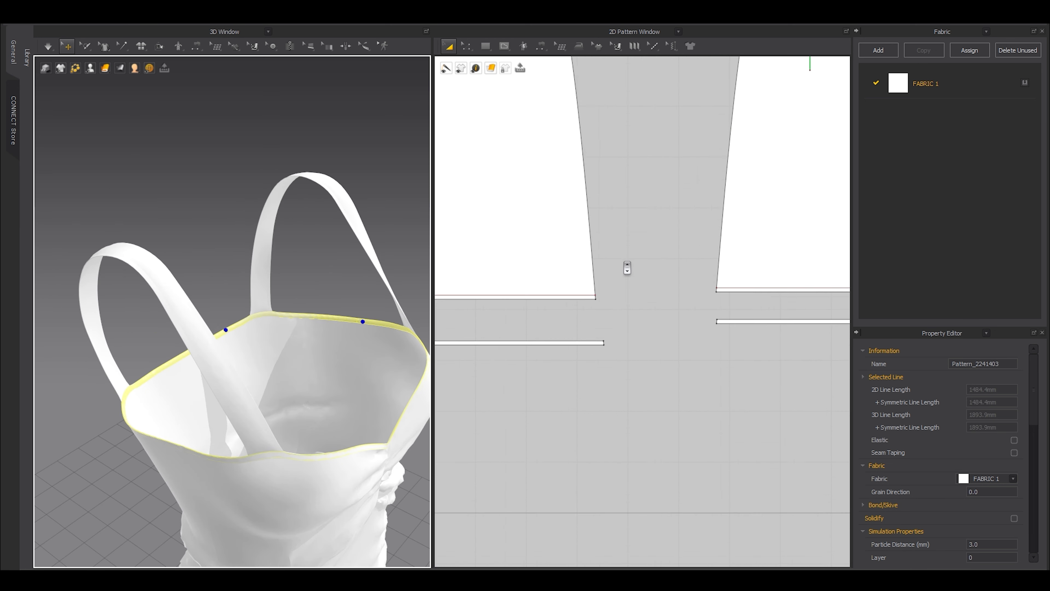
scroll(628, 270, "down", 4)
scroll(582, 251, "up", 6)
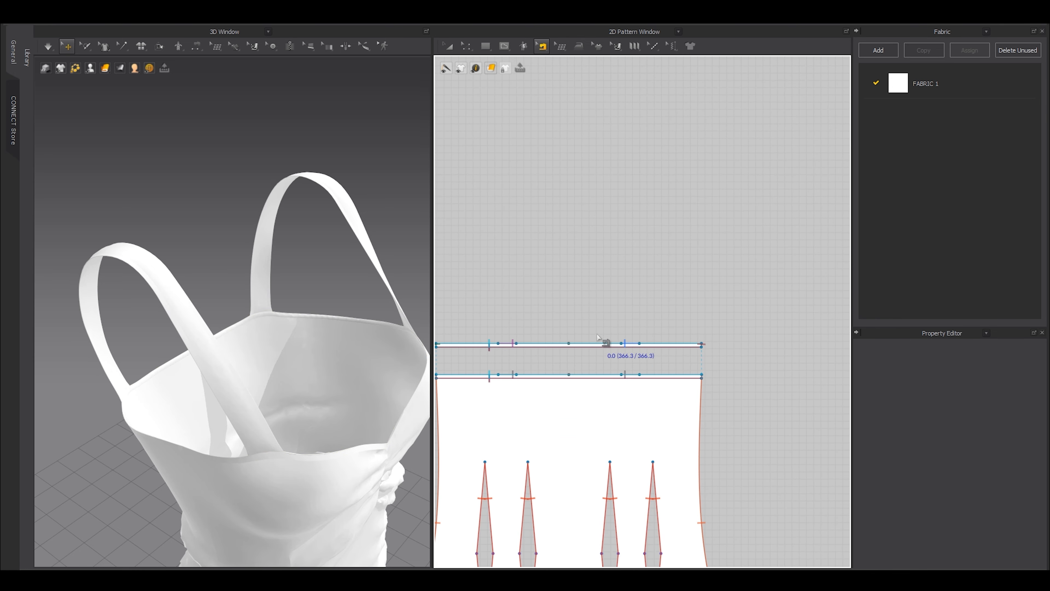
scroll(600, 331, "down", 3)
scroll(602, 333, "down", 2)
key("a")
scroll(607, 331, "up", 4)
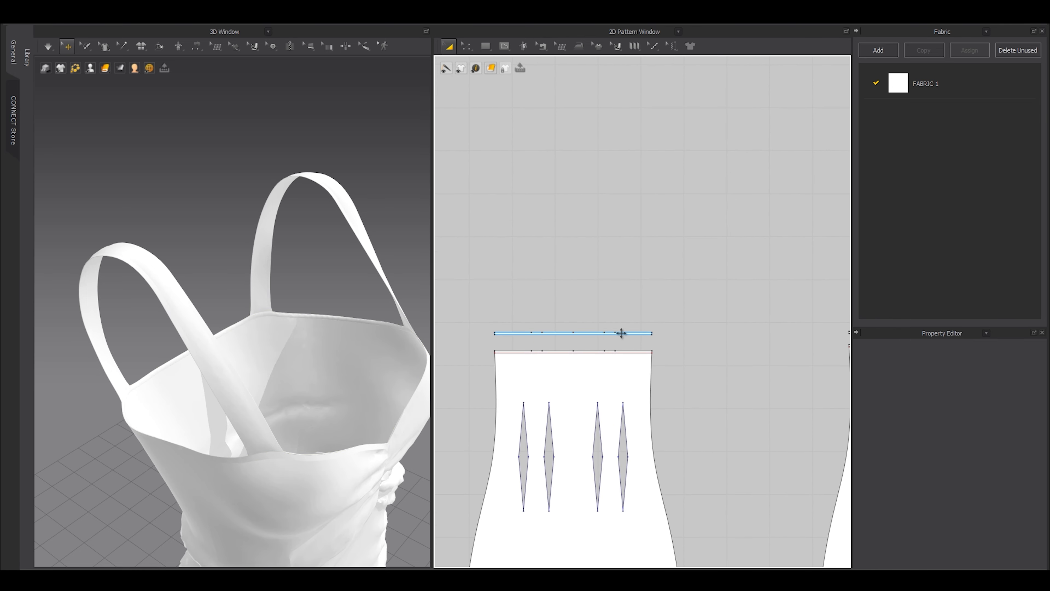
right_click_drag(284, 289, 260, 286)
left_click(296, 247)
right_click_drag(297, 248, 240, 244)
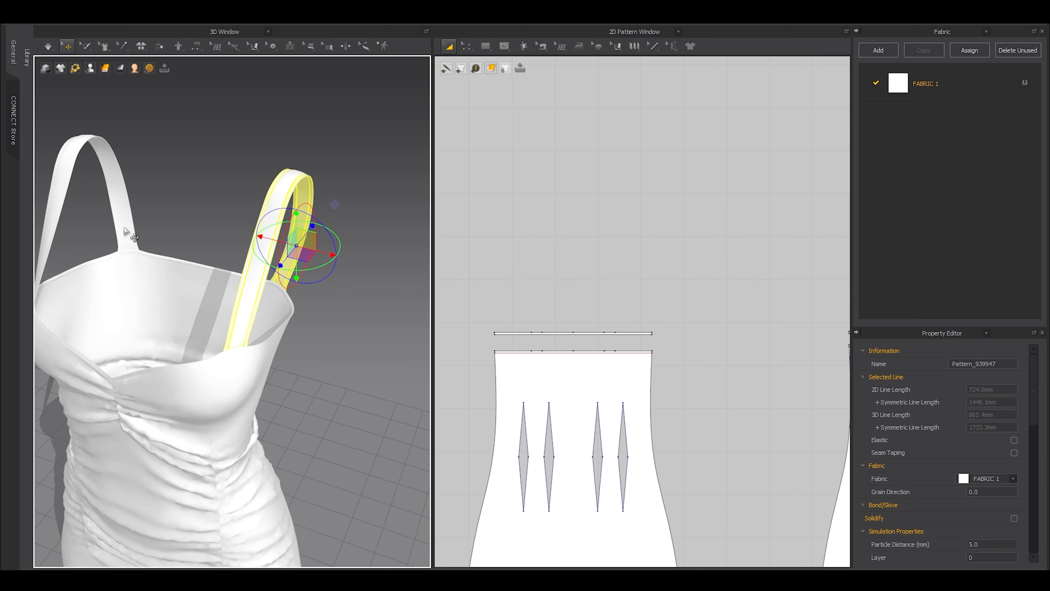
left_click(121, 221, "shift")
right_click_drag(136, 231, 209, 298)
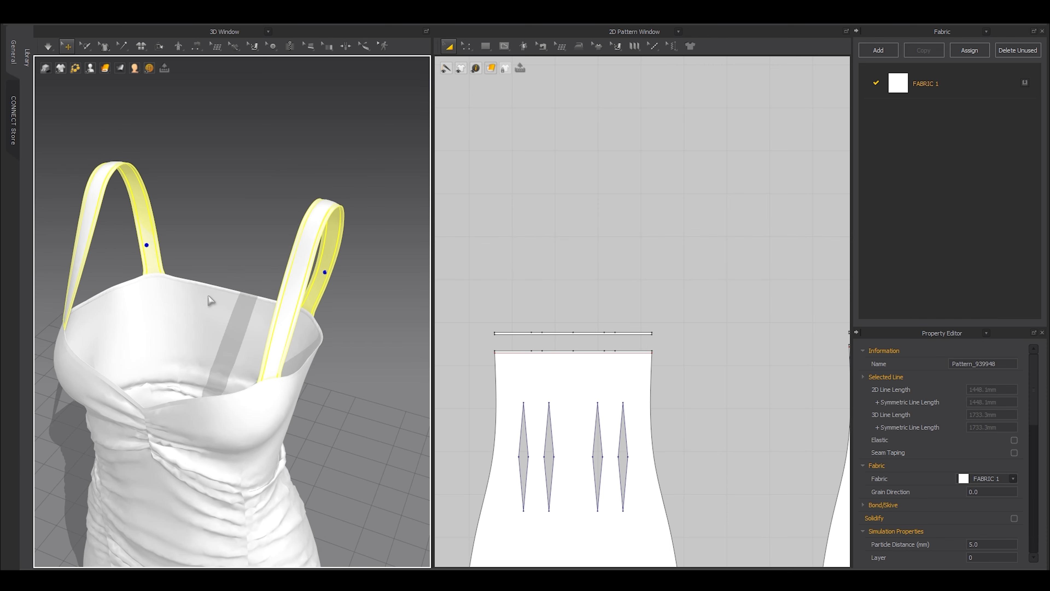
scroll(734, 269, "down", 3)
middle_click_drag(761, 271, 574, 323)
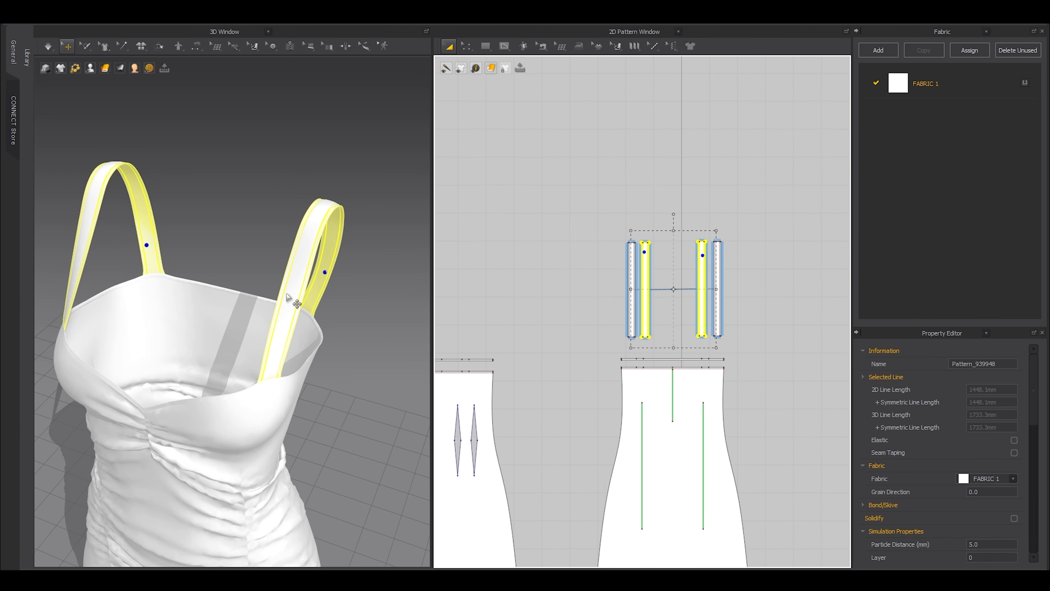
right_click(323, 280)
left_click(388, 366)
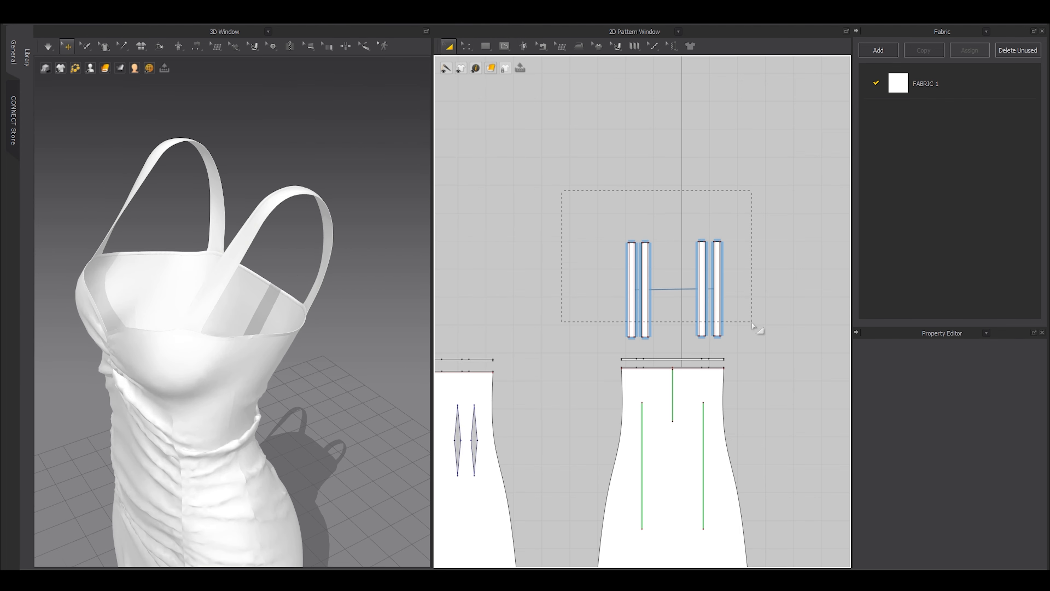
Adjust the superimposed straps' collision thickness value.
left_click_drag(755, 329, 781, 350)
scroll(992, 518, "down", 3)
left_click(983, 498)
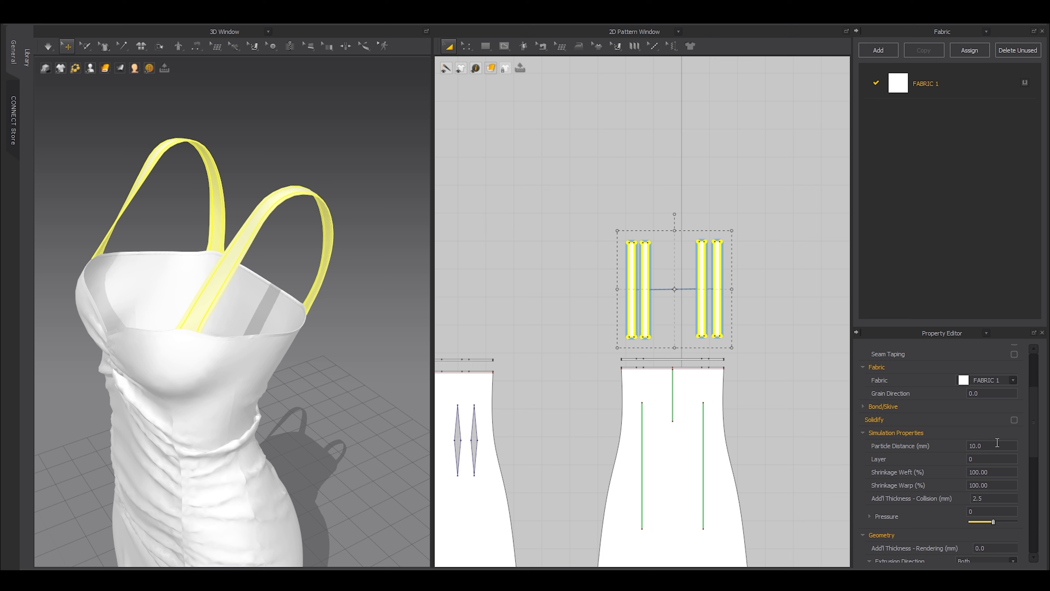
left_click(608, 221)
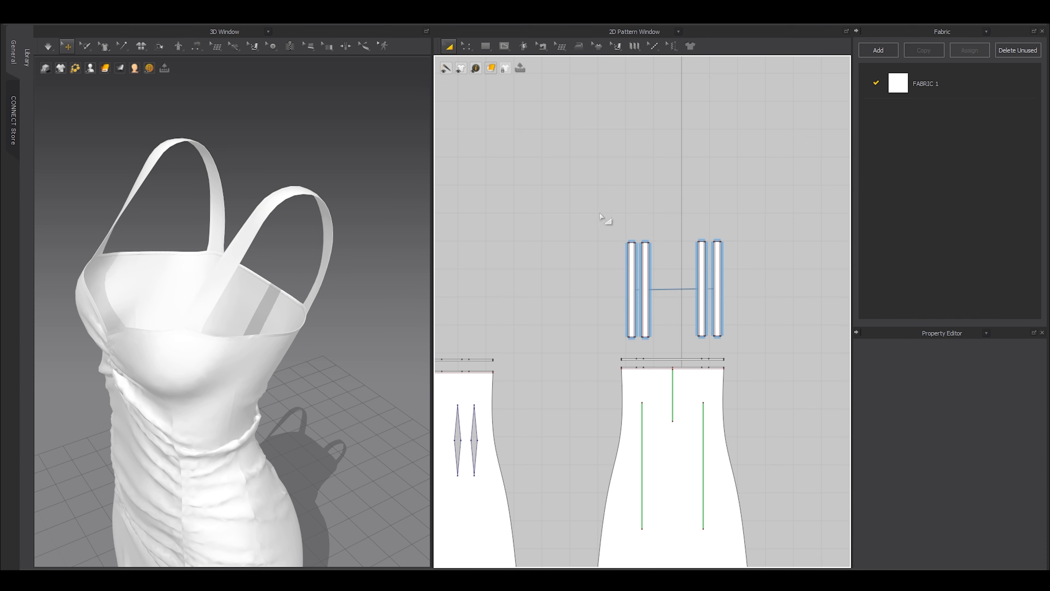
Superimpose the second and third strap pieces as the inner strap layers.
scroll(734, 264, "up", 5)
left_click(731, 225)
left_click(572, 231, "shift")
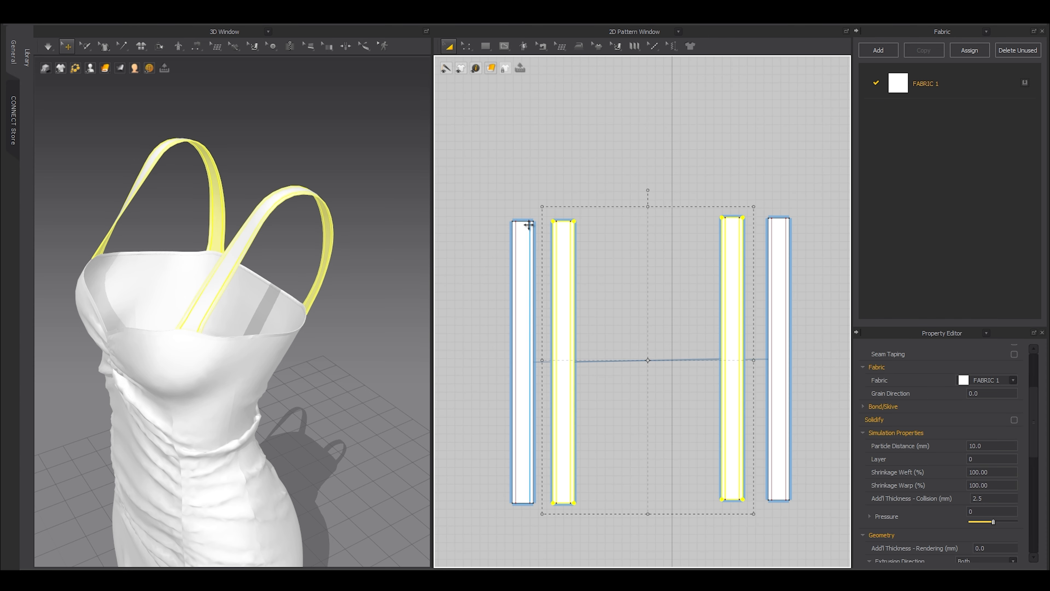
right_click(340, 246)
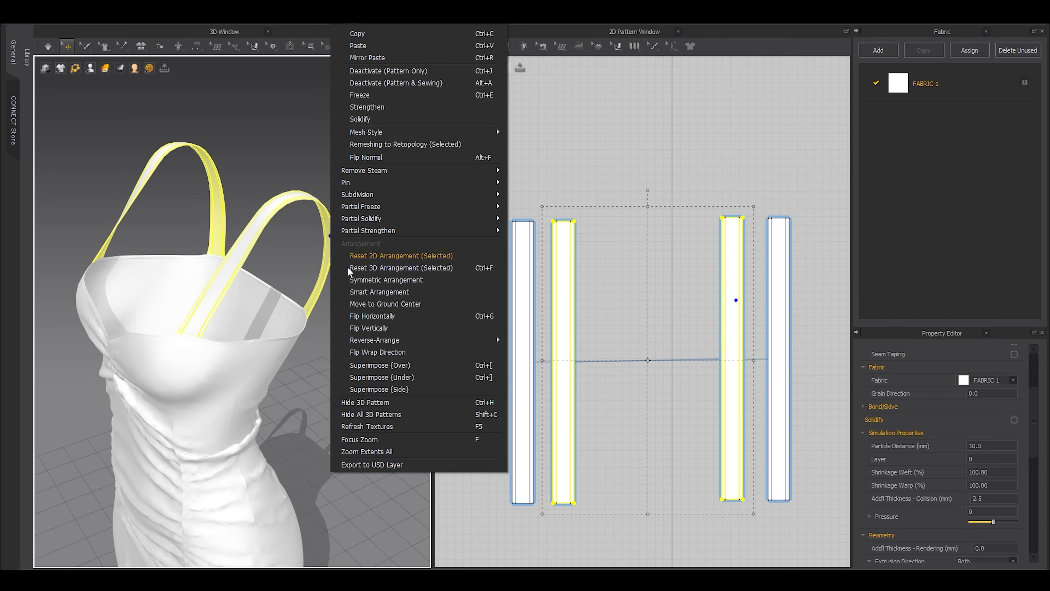
left_click(377, 364)
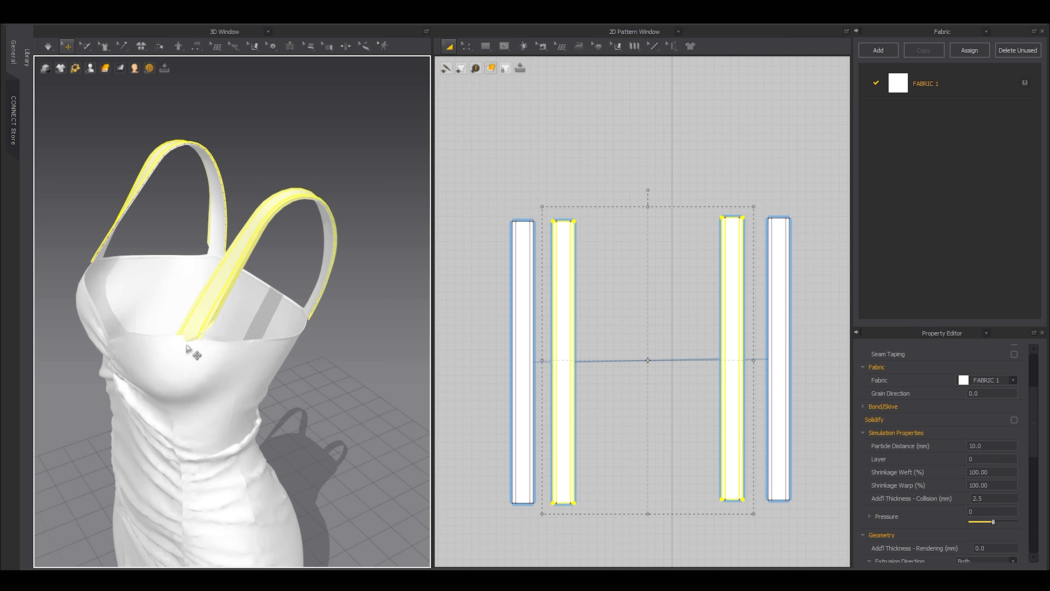
Superimpose both neckline binding strips onto the neckline.
right_click_drag(176, 355, 187, 353)
middle_click_drag(186, 353, 229, 348)
scroll(551, 354, "down", 4)
left_click(604, 399)
middle_click_drag(584, 408, 730, 385)
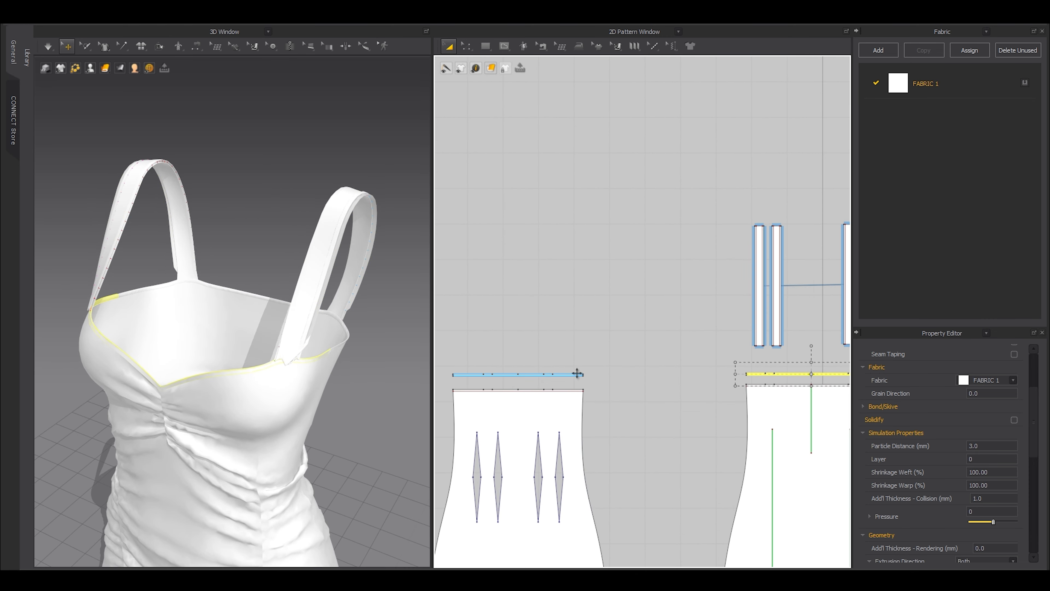
left_click(530, 374, "shift")
scroll(340, 390, "up", 2)
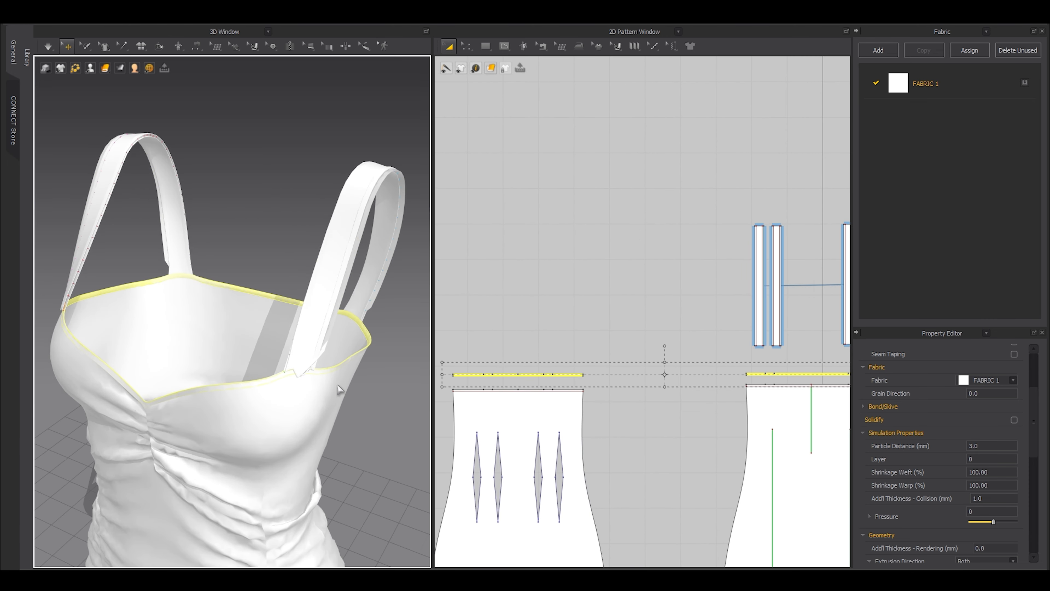
right_click(256, 297)
left_click(300, 384)
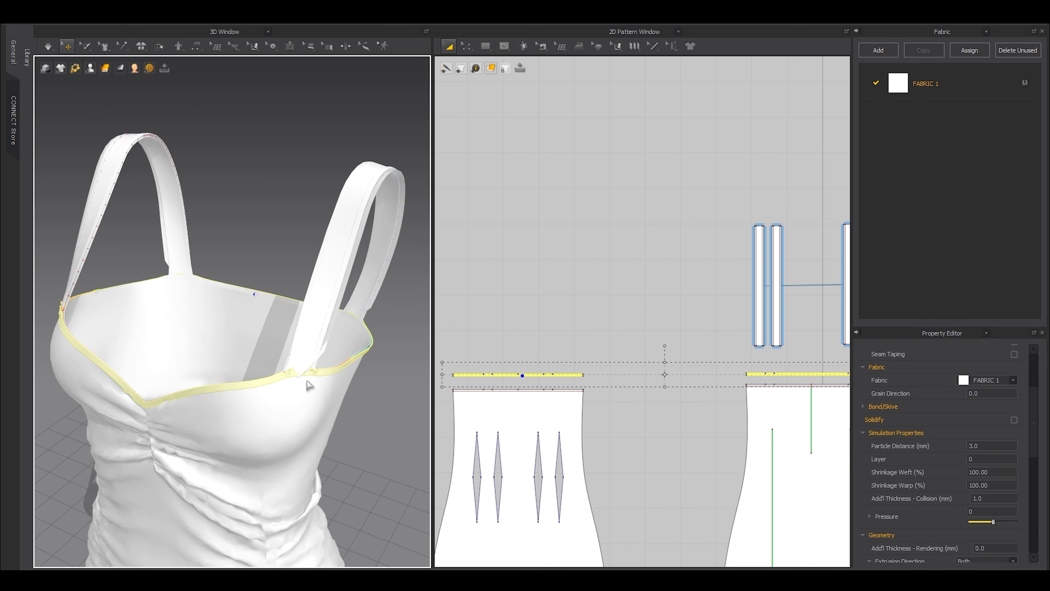
Simulate and drag each strap into place until they settle neatly.
key("space")
scroll(307, 380, "down", 3)
key("shift+a")
right_click_drag(278, 341, 335, 347)
left_click_drag(235, 271, 248, 259)
right_click_drag(248, 289, 265, 311)
left_click(321, 275)
key("shift+a")
right_click_drag(321, 290, 248, 315)
left_click(248, 285)
left_click_drag(285, 319, 328, 318)
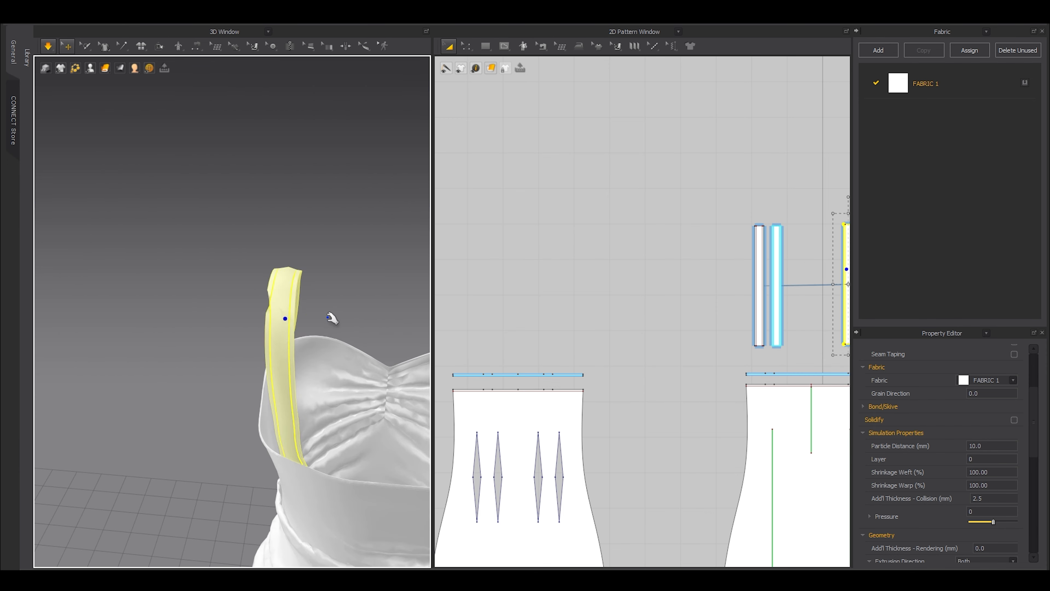
key("shift+a")
scroll(327, 318, "down", 3)
right_click_drag(327, 317, 253, 377)
key("space")
key("shift+a")
left_click(330, 249)
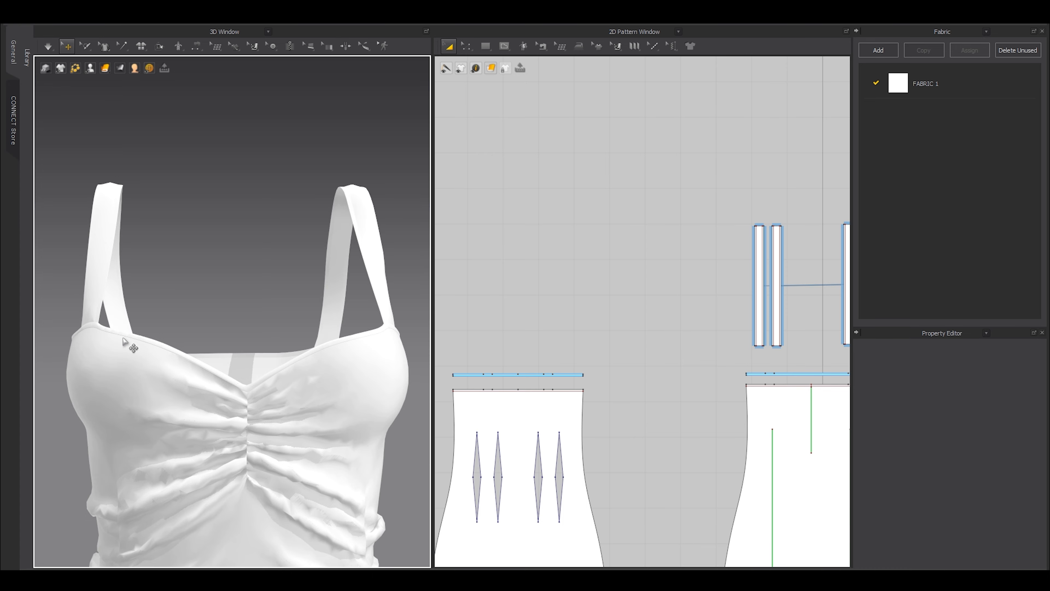
Select the front and back hem facing strips, then the front and back dress patterns.
scroll(264, 364, "down", 4)
key("shift+a")
scroll(273, 364, "down", 3)
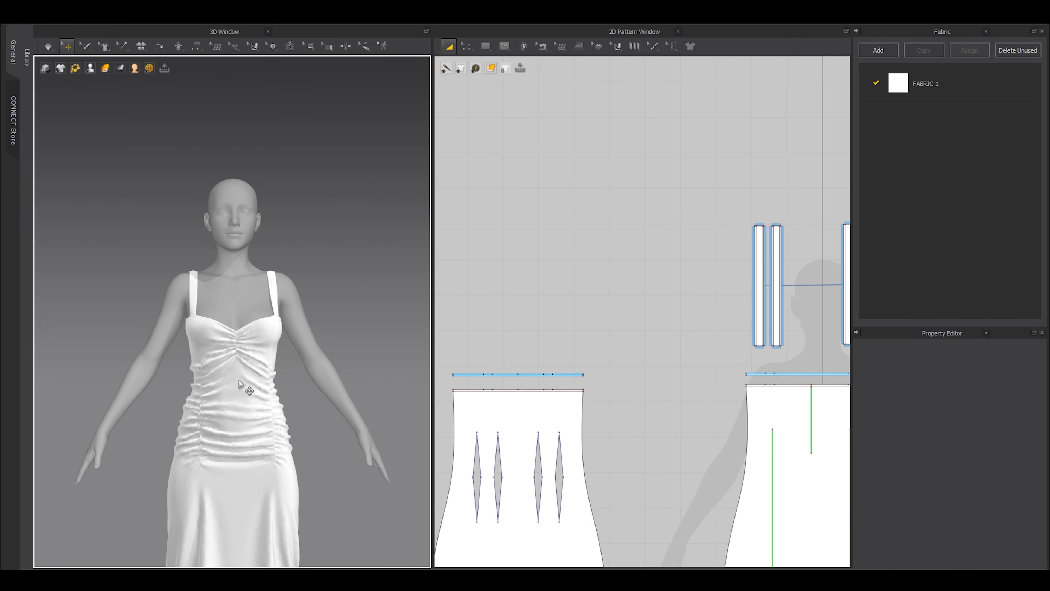
middle_click_drag(240, 380, 248, 310)
right_click_drag(248, 310, 215, 317)
middle_click_drag(280, 335, 279, 232)
scroll(542, 352, "down", 7)
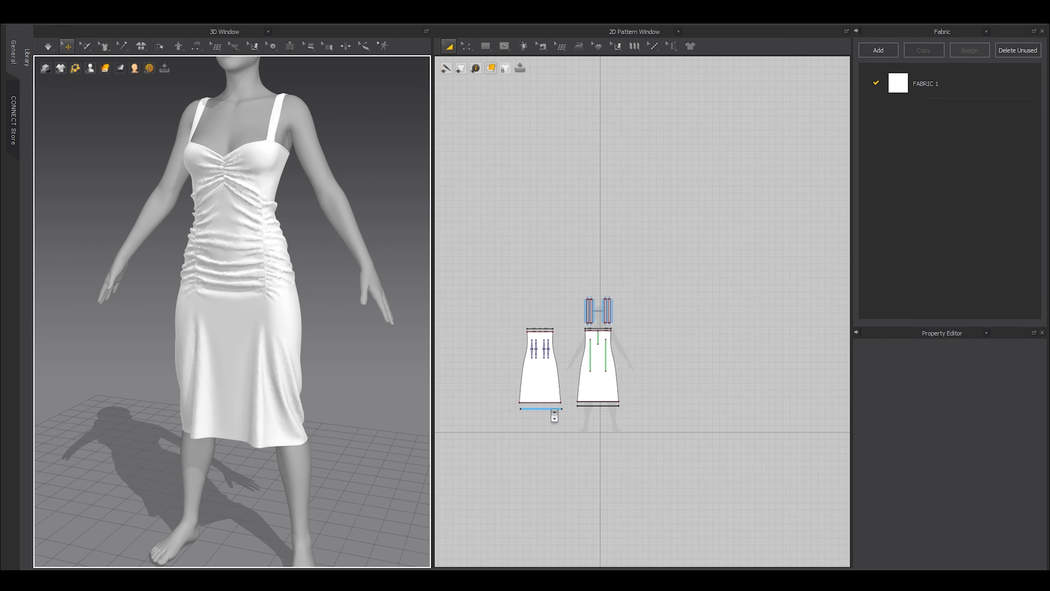
scroll(542, 407, "up", 2)
left_click(543, 411)
left_click(615, 407, "shift")
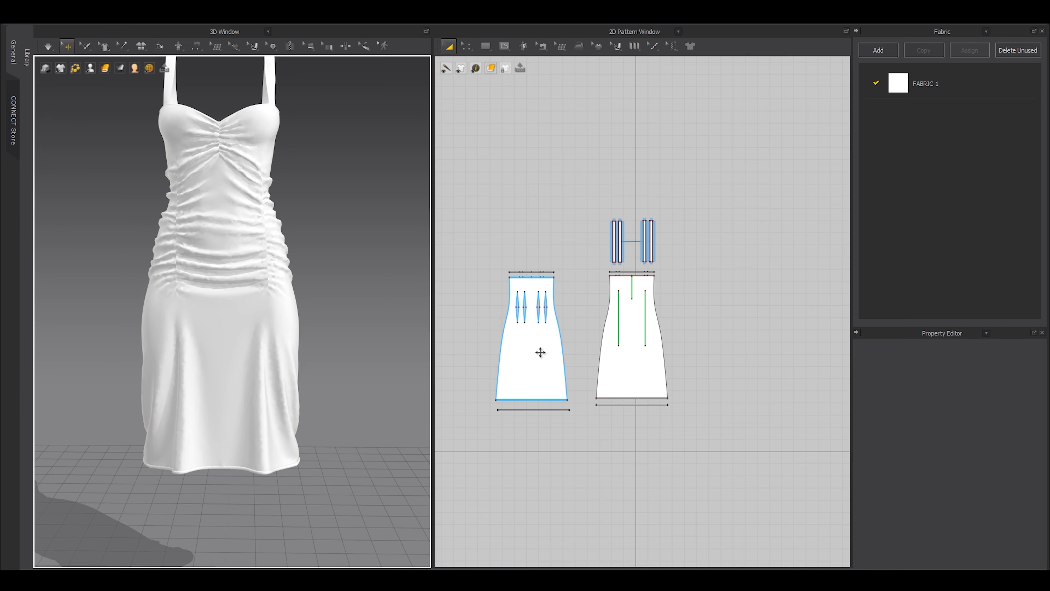
left_click(540, 352)
left_click(646, 367, "shift")
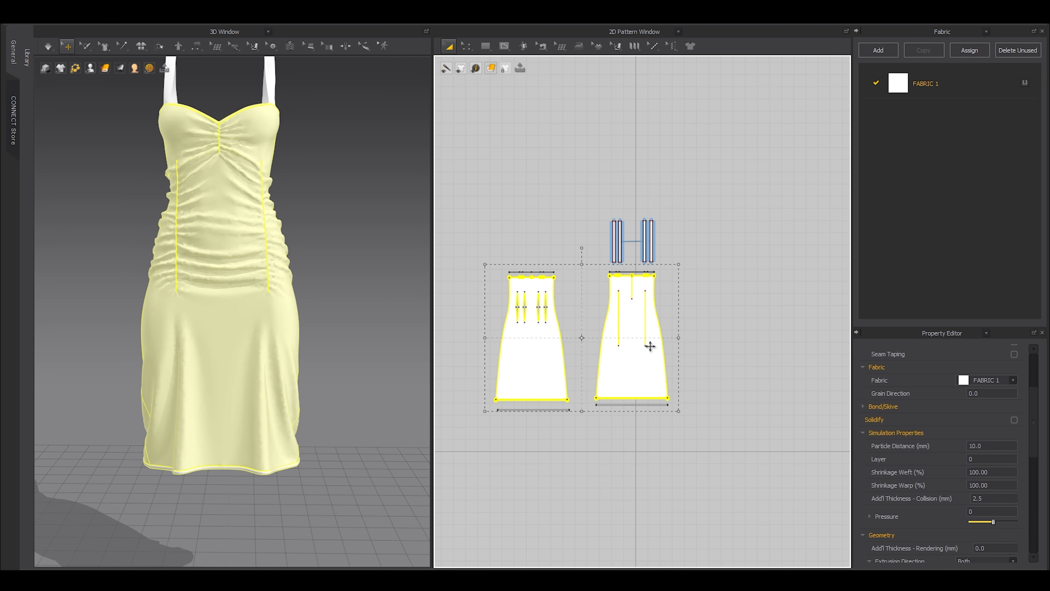
Set both strap pieces' particle distance to 5.
left_click_drag(711, 184, 604, 267)
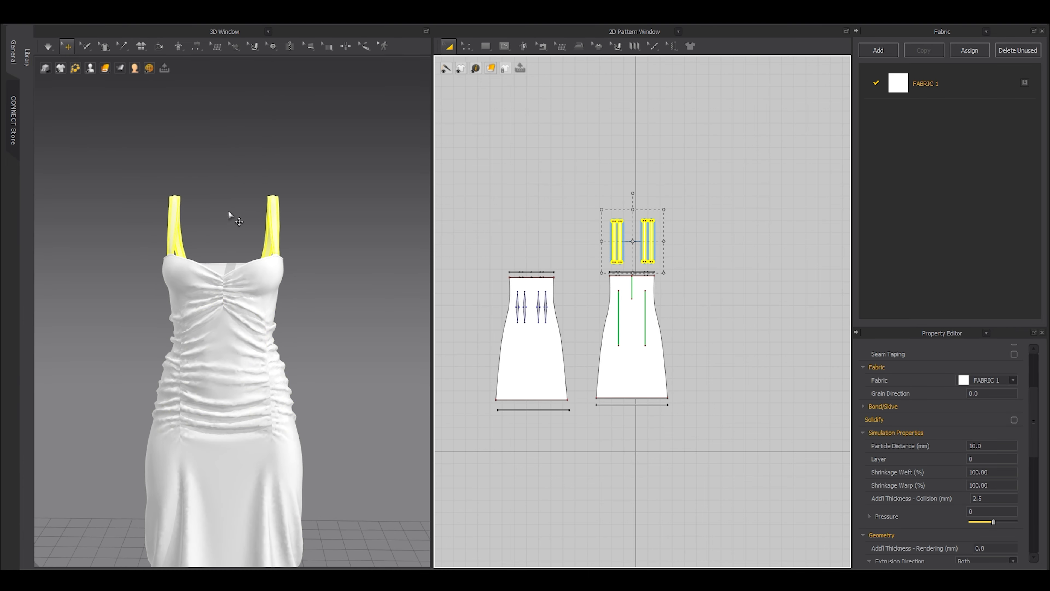
left_click(986, 444)
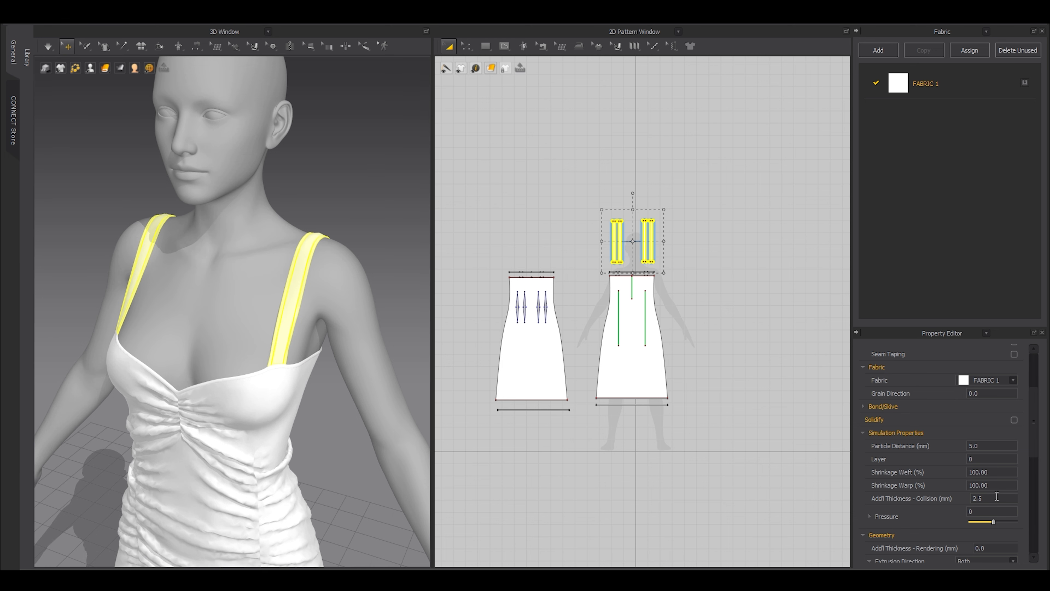
left_click(740, 414)
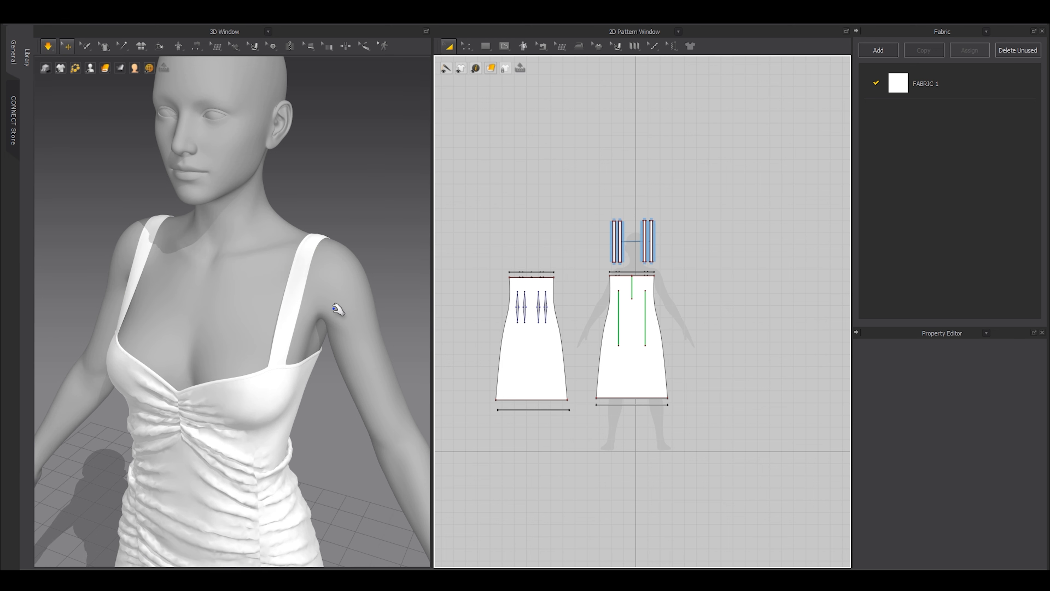
Simulate and pull the front neckline up into place on the avatar.
key("shift+a")
right_click_drag(303, 306, 141, 350)
scroll(141, 349, "up", 5)
middle_click_drag(141, 349, 377, 331)
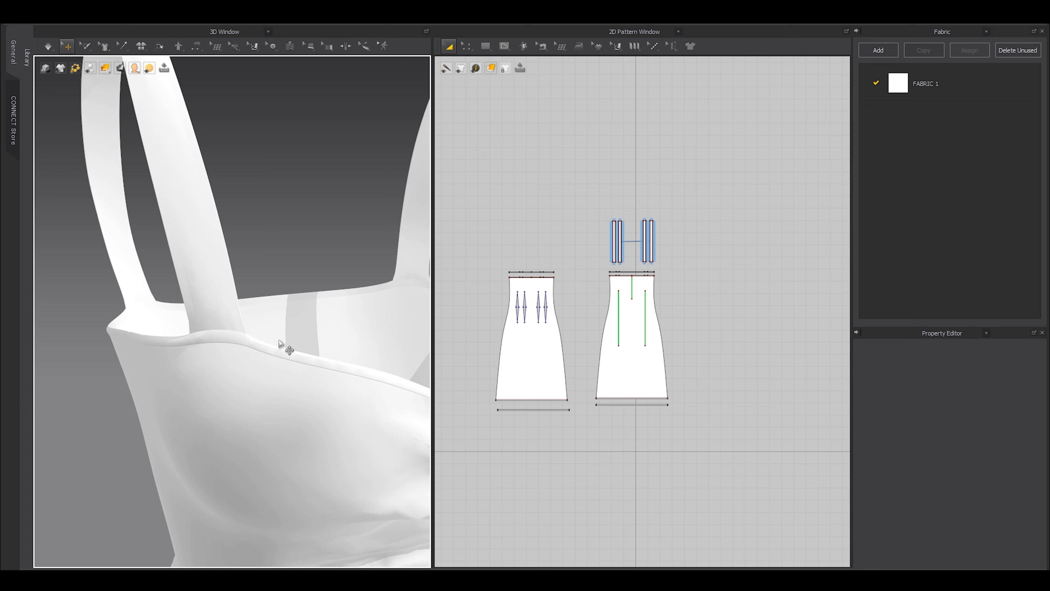
scroll(279, 343, "down", 6)
right_click_drag(251, 349, 347, 358)
key("shift+a")
scroll(256, 337, "up", 4)
right_click_drag(256, 338, 216, 334)
key("space")
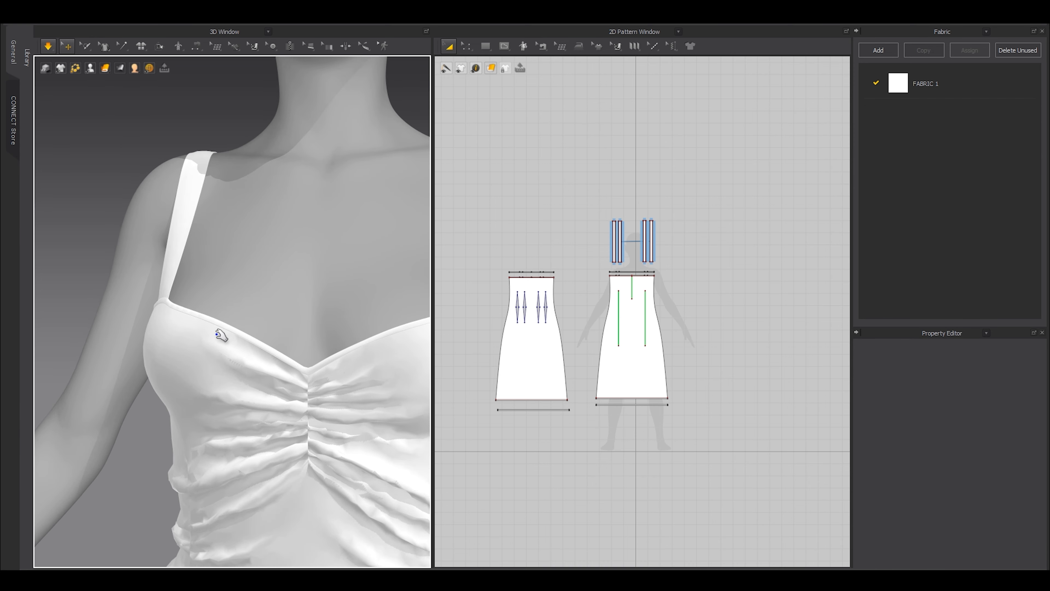
left_click_drag(227, 333, 224, 206)
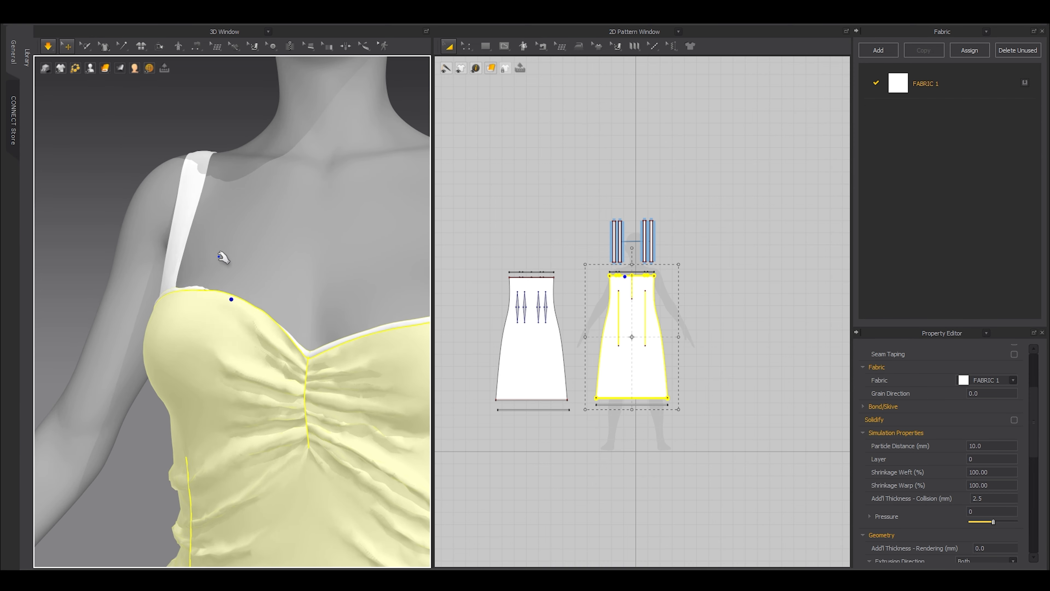
right_click_drag(96, 321, 360, 276)
scroll(300, 336, "down", 3)
left_click(380, 141)
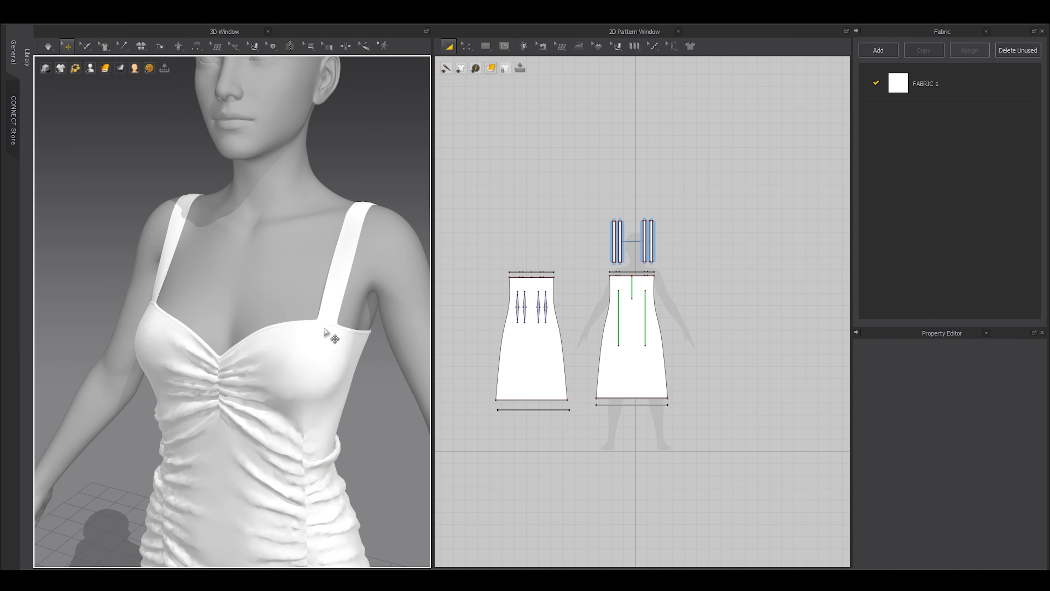
scroll(219, 226, "down", 2)
Resimulate from the front view with the simulation running on the GPU.
key("space")
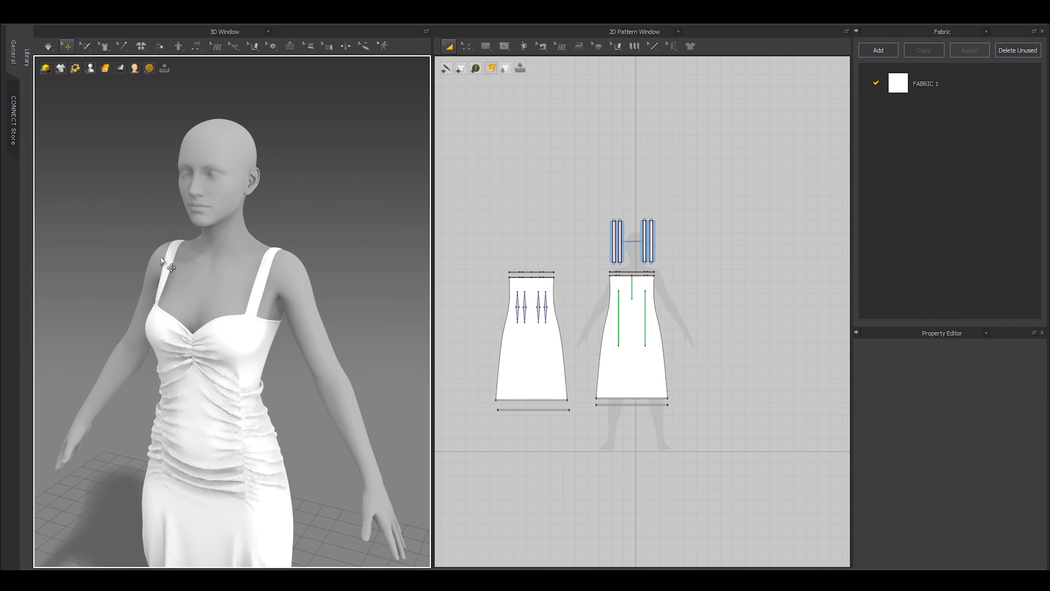
scroll(269, 308, "down", 3)
key("2")
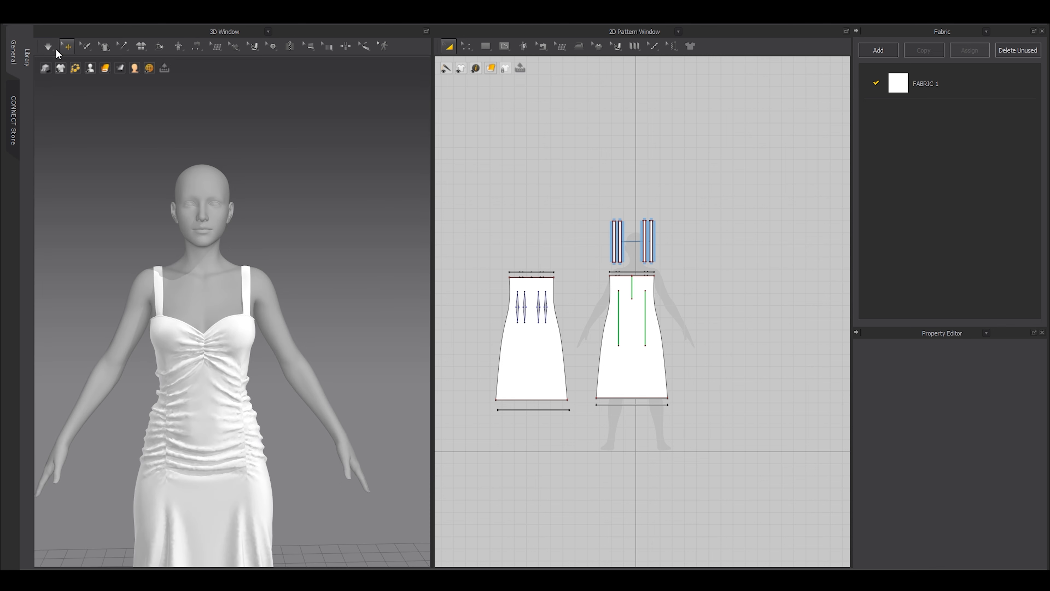
left_click(52, 49)
left_click(56, 123)
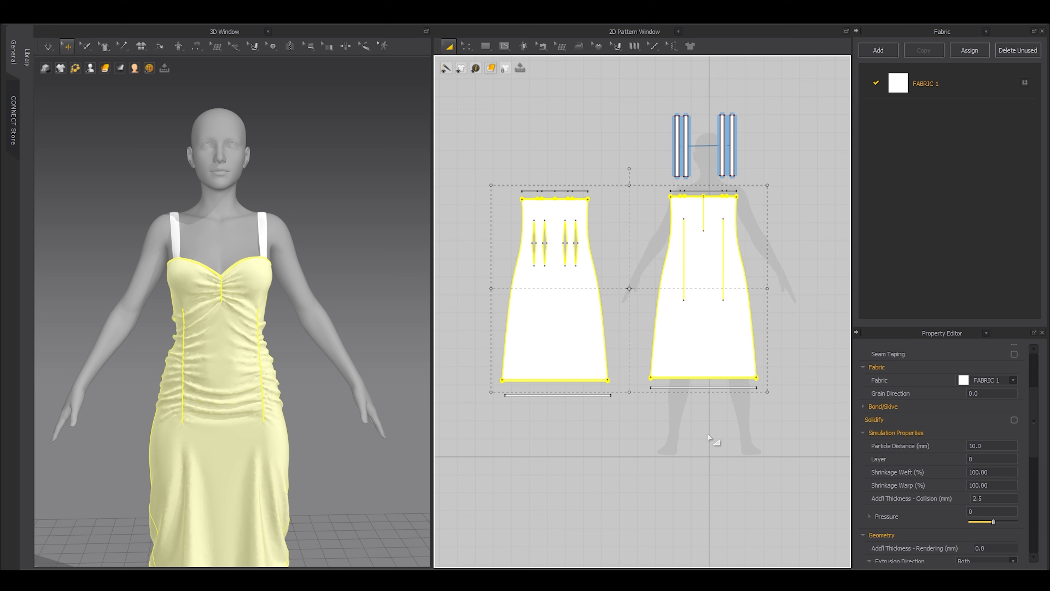
Set both dress patterns' particle distance to 5 and simulate.
left_click(357, 294)
scroll(301, 343, "up", 5)
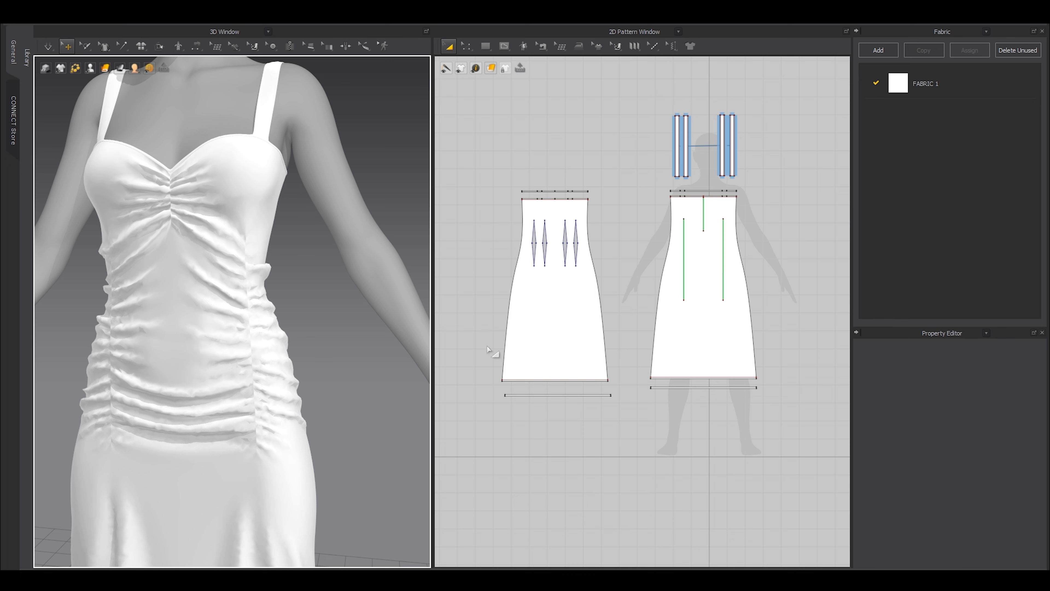
left_click(574, 327)
left_click(696, 335, "shift")
double_click(983, 446)
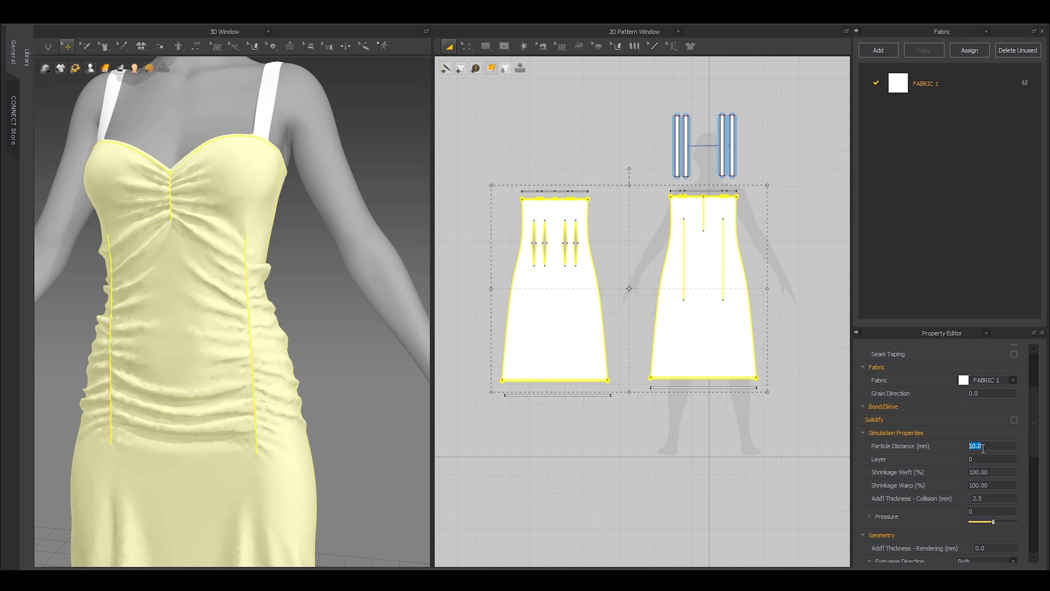
type("5")
left_click(344, 380)
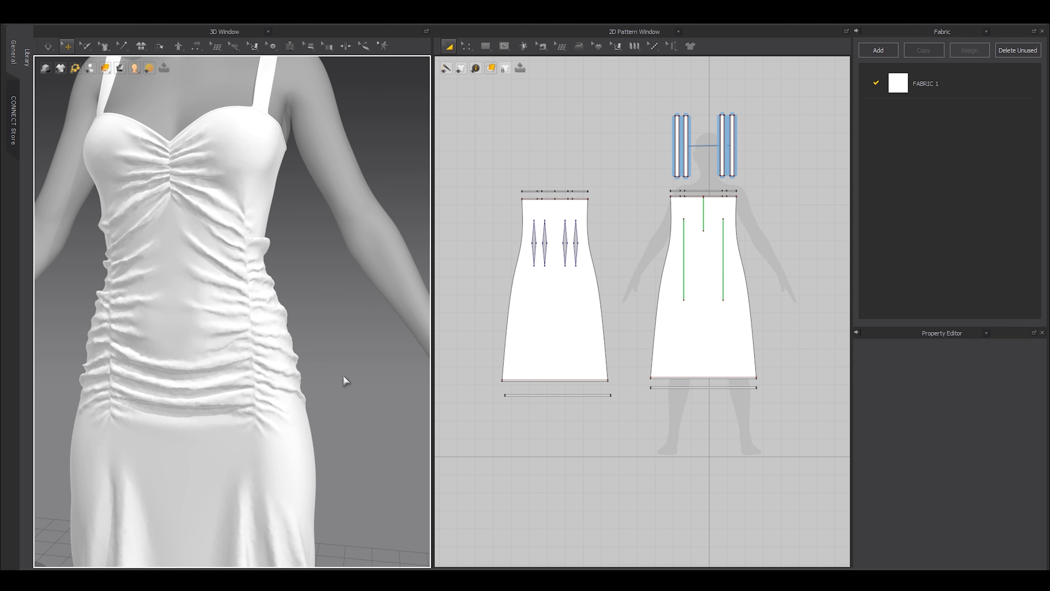
scroll(335, 364, "up", 5)
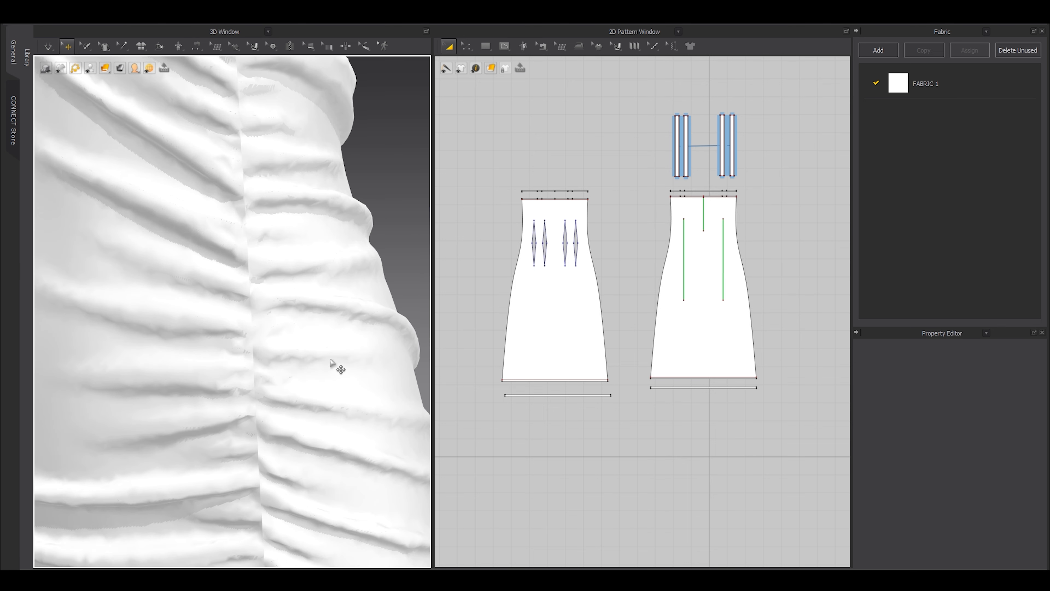
scroll(332, 363, "down", 5)
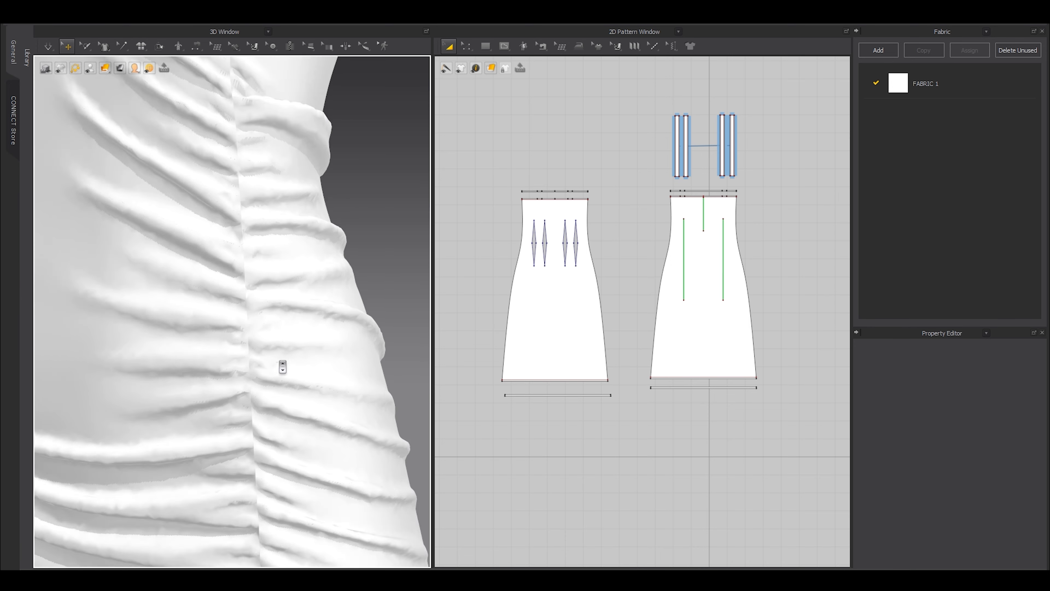
key("space")
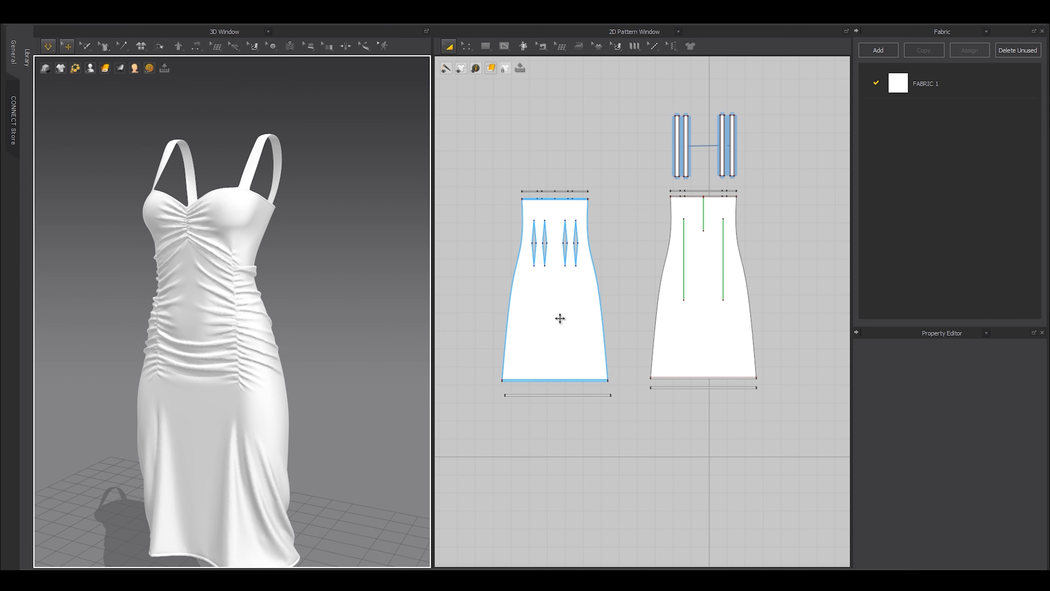
Lower both dress patterns' particle distance further to 4 and inspect the drape.
left_click(561, 317)
left_click(694, 333, "shift")
double_click(983, 446)
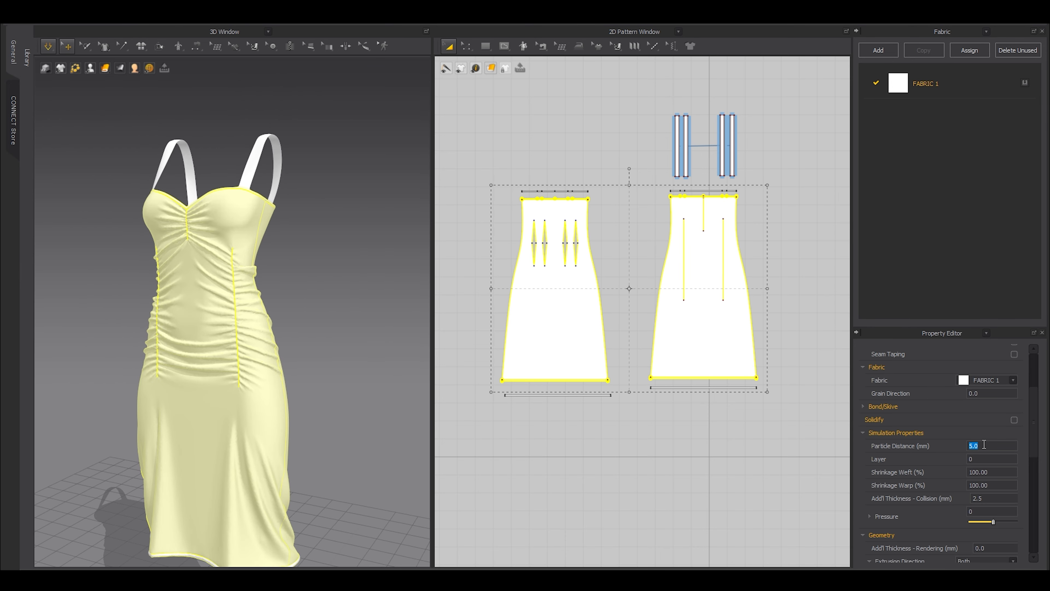
key("Return")
left_click(704, 481)
scroll(365, 403, "up", 4)
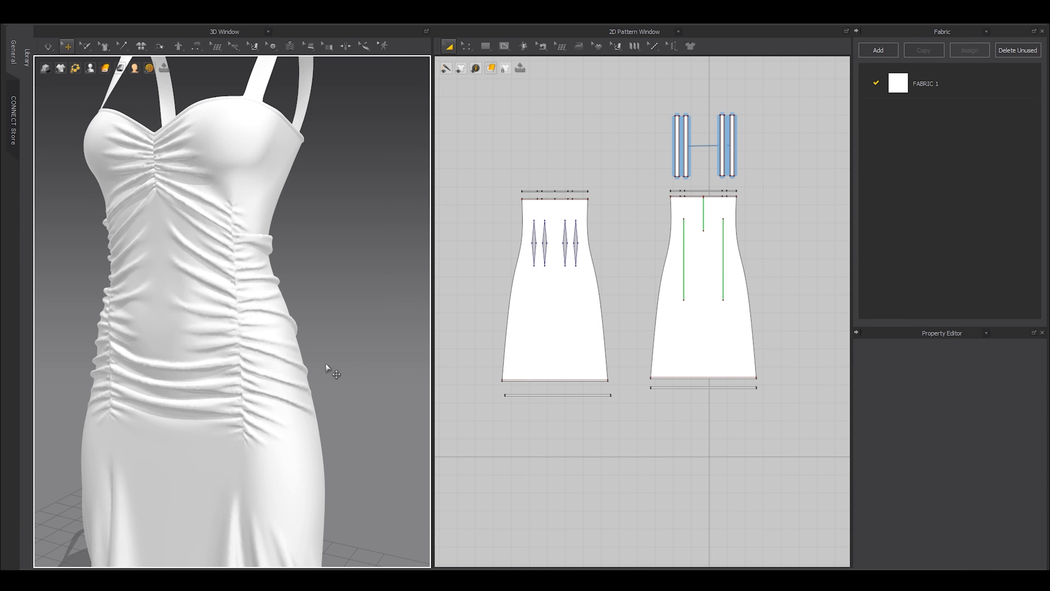
scroll(331, 368, "up", 6)
scroll(359, 429, "down", 6)
scroll(261, 389, "down", 3)
mouse_move(260, 388)
right_mouse_down()
mouse_move(319, 381)
mouse_move(277, 395)
right_mouse_up()
key("shift+a")
scroll(286, 403, "down", 2)
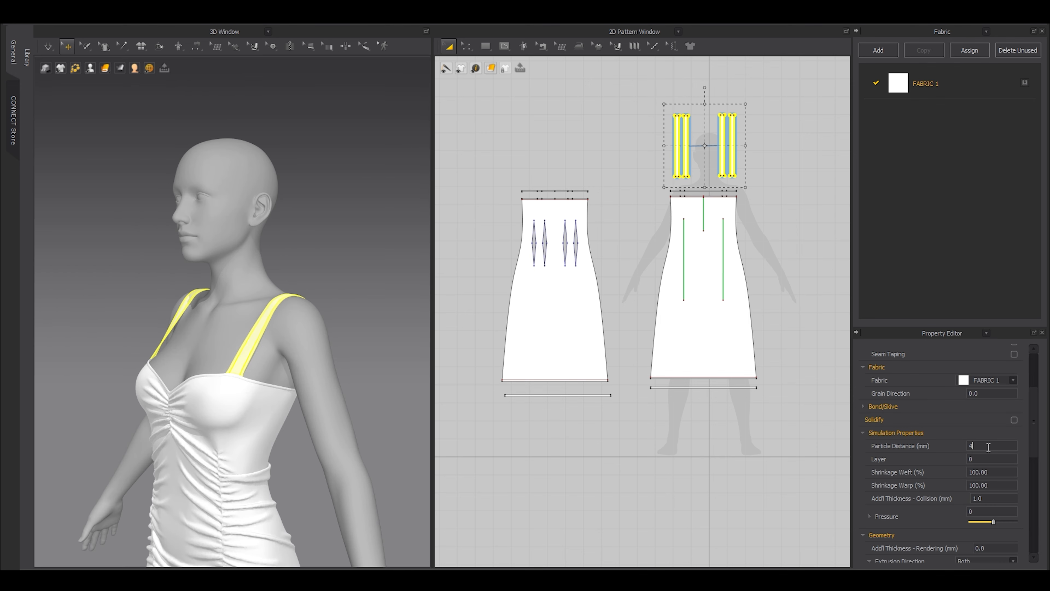
Select the front and back dress pieces to confirm particle distance 4.0.
left_click(582, 454)
middle_click_drag(261, 456, 288, 395)
left_click(288, 394)
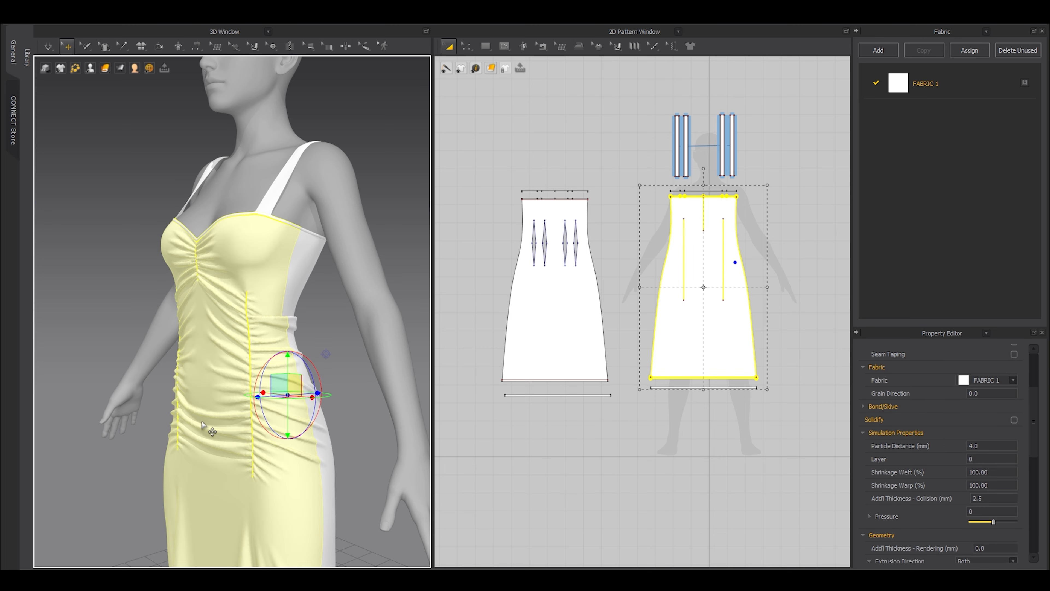
right_click_drag(318, 417, 190, 436)
left_click(323, 456, "shift")
scroll(323, 455, "down", 5)
right_click(287, 411)
left_click(303, 427)
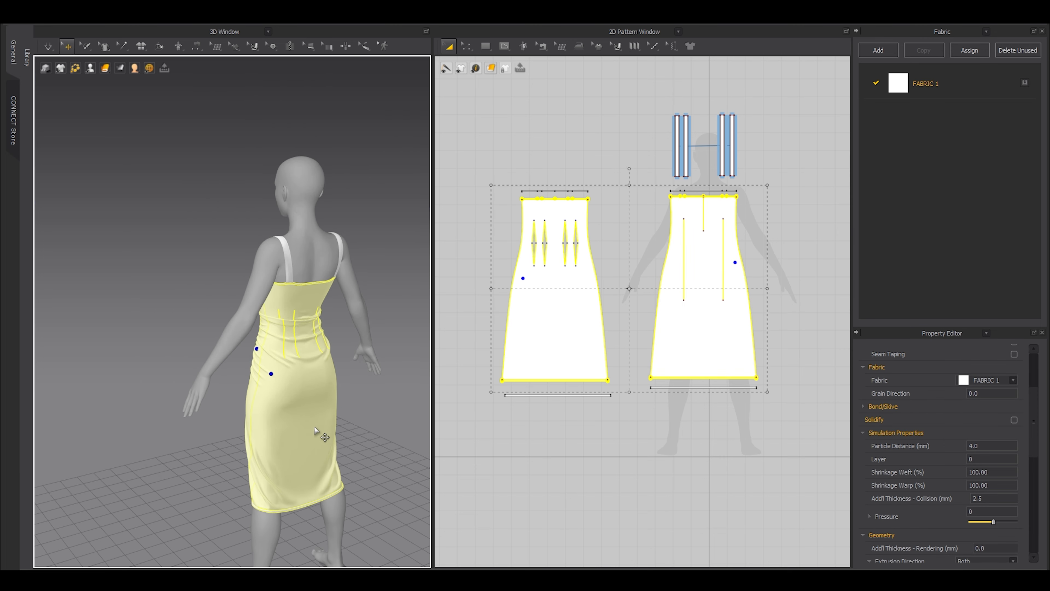
Deselect the dress pieces and resimulate the refined dress.
key("shift+a")
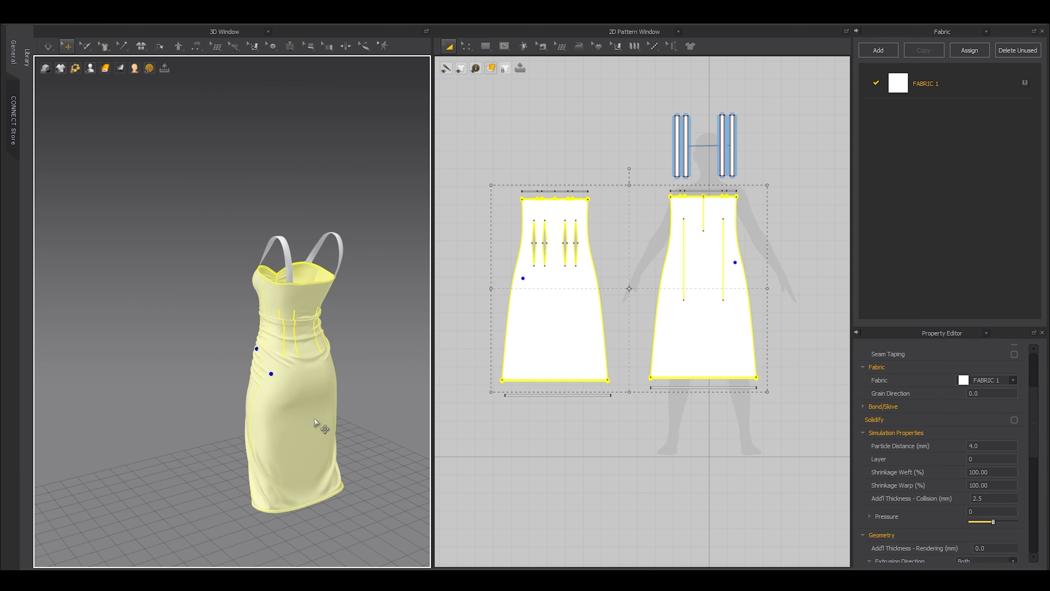
left_click(212, 301)
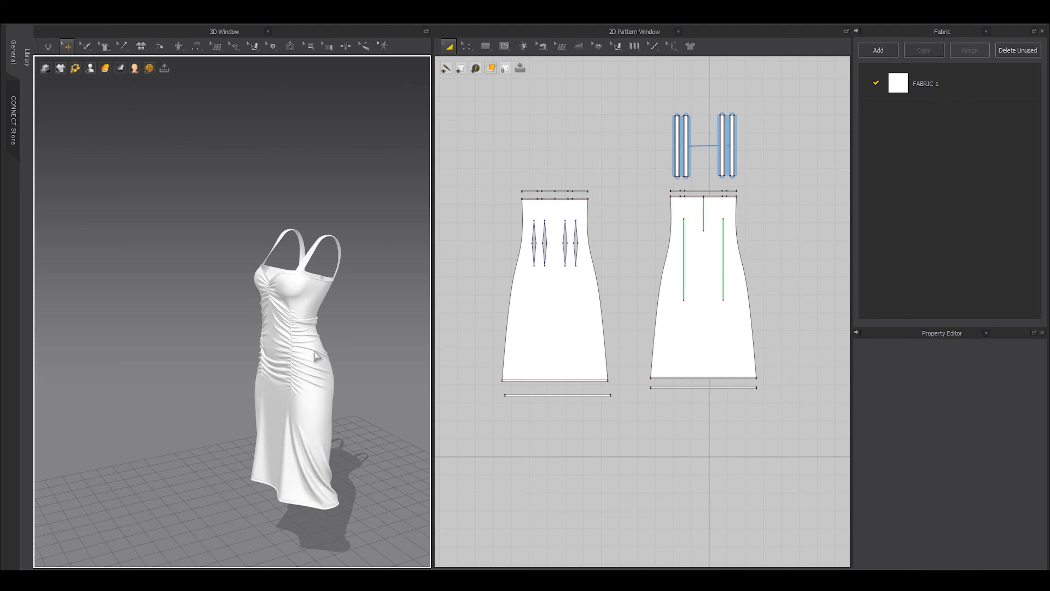
scroll(315, 355, "up", 8)
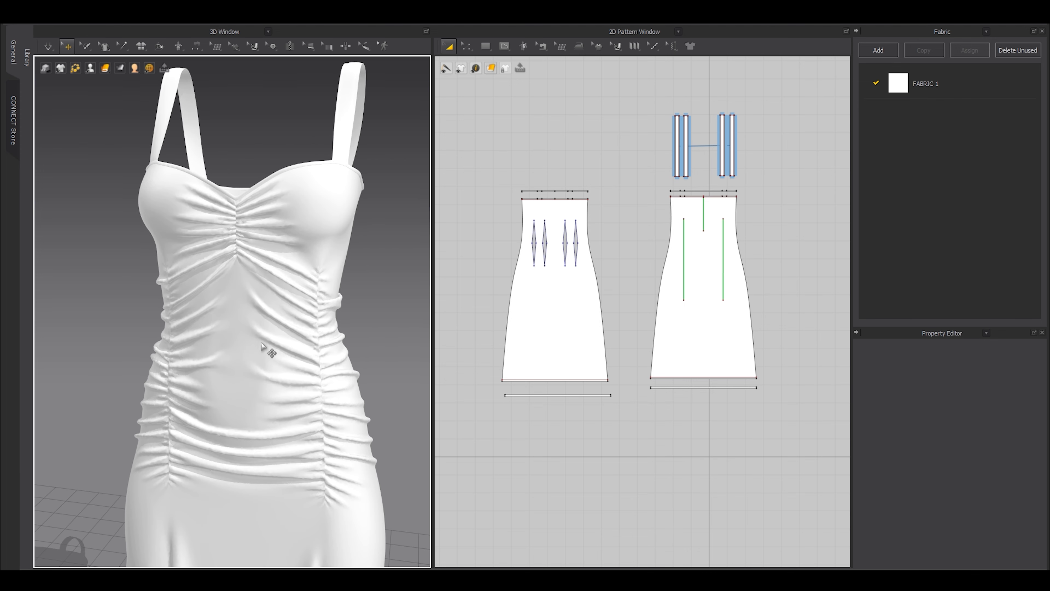
scroll(262, 345, "down", 10)
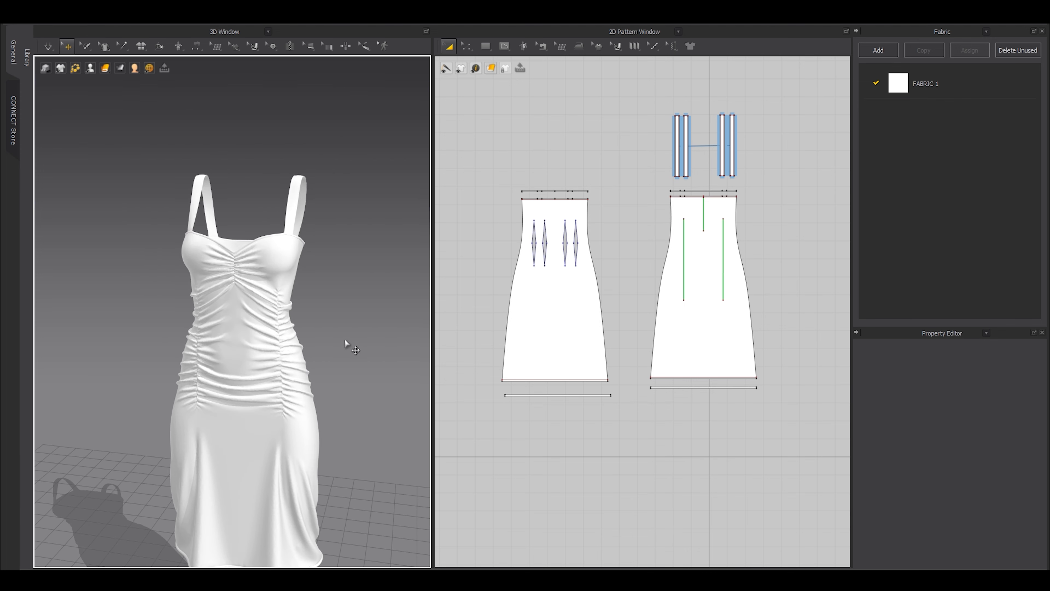
key("space")
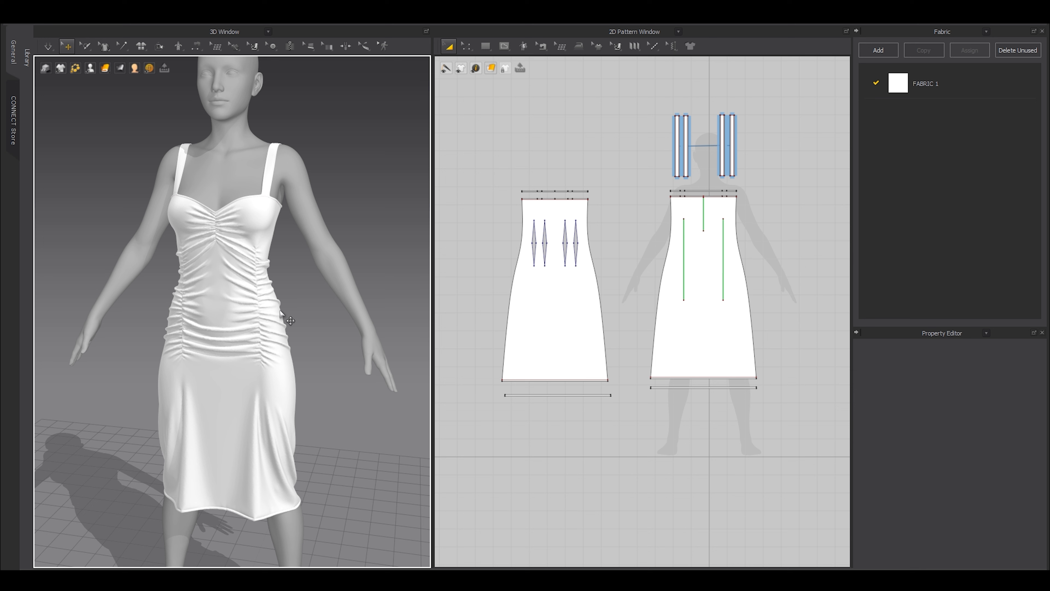